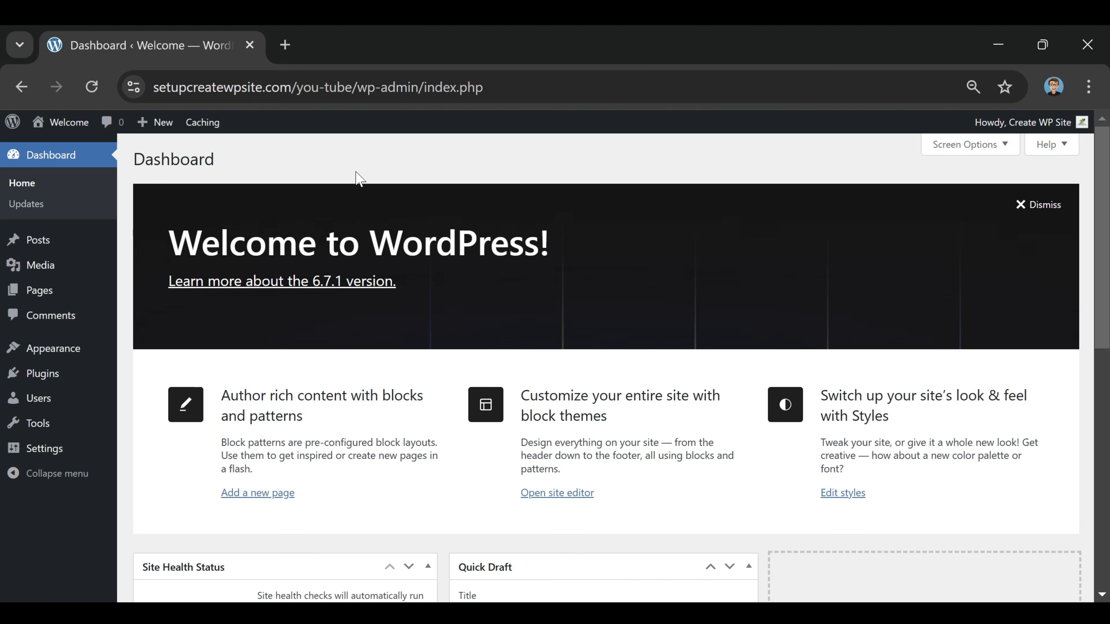
Examine the submenus of the admin navigation from Media through Settings, and collapse and re-expand the navigation
mouse_move(37, 253)
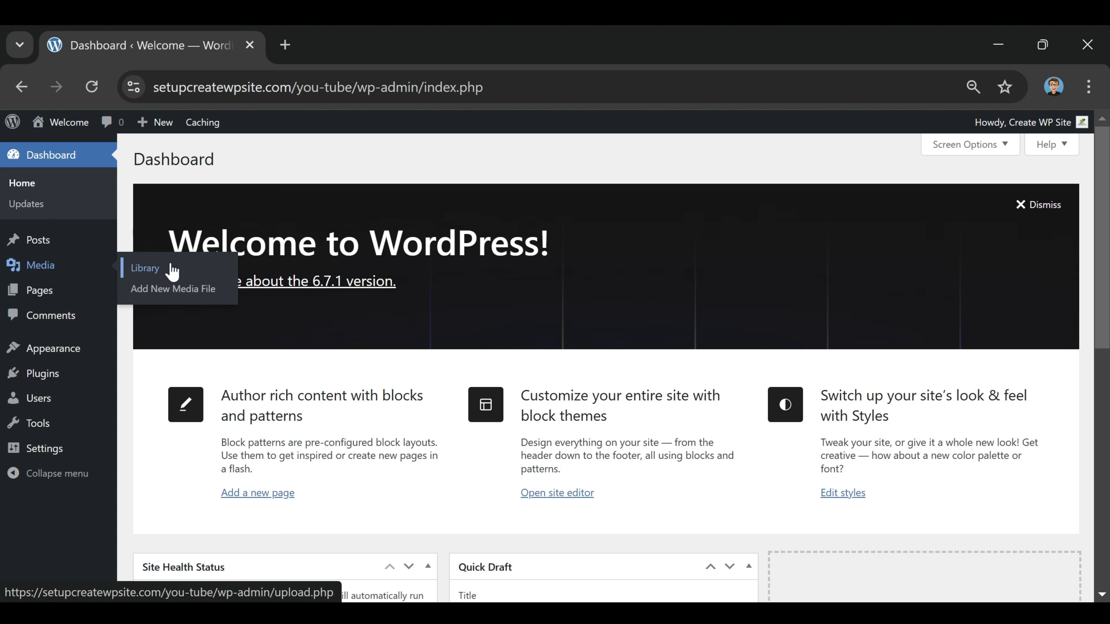
mouse_move(42, 299)
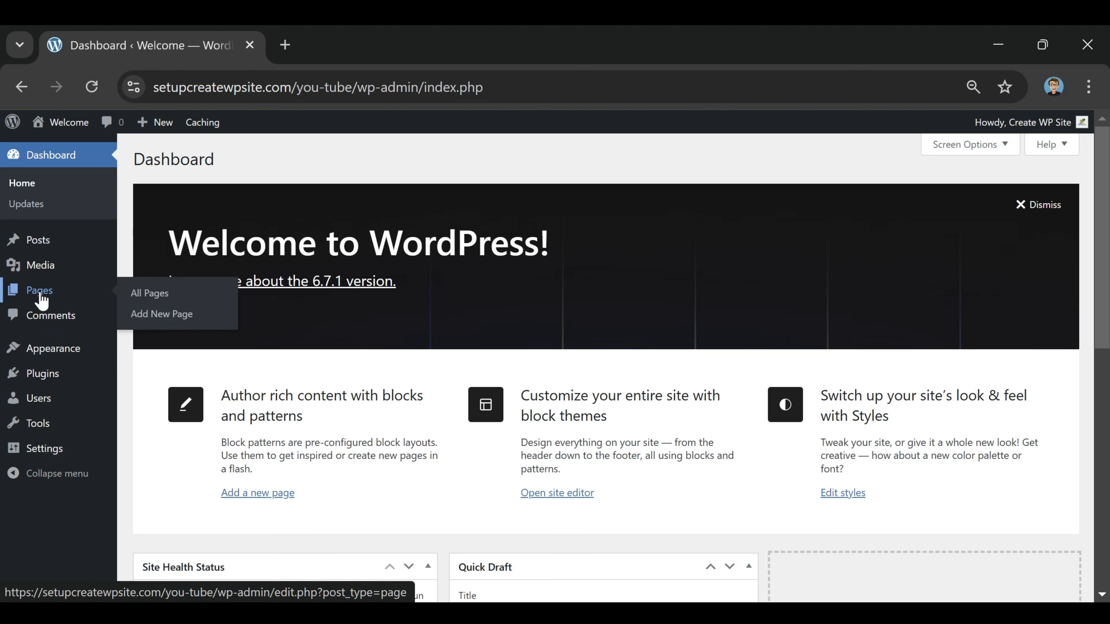
mouse_move(55, 386)
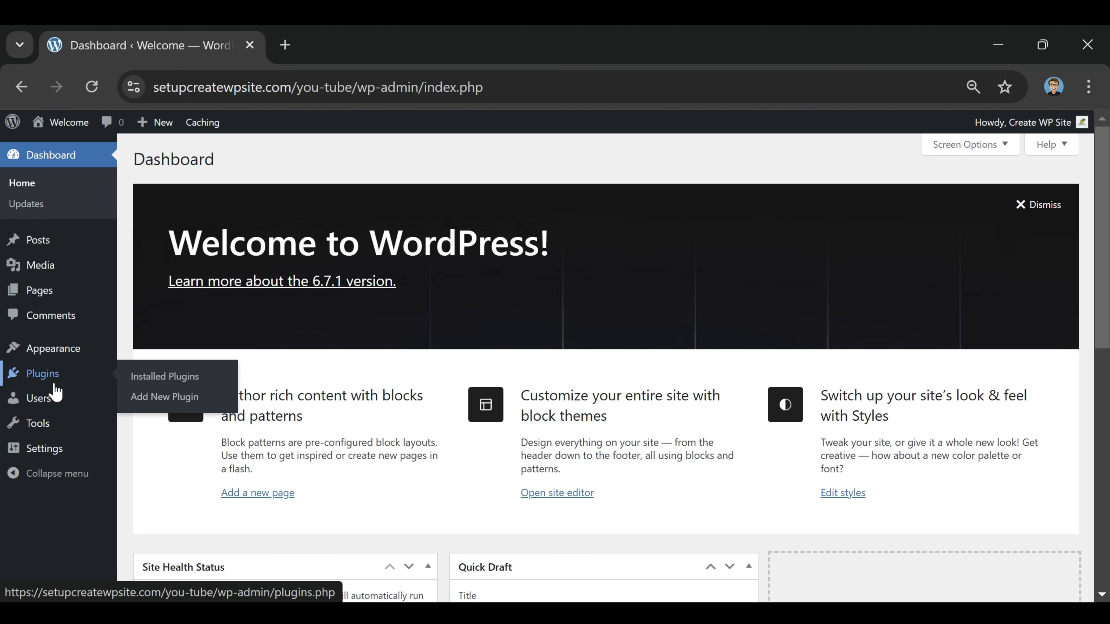
mouse_move(51, 358)
mouse_move(47, 407)
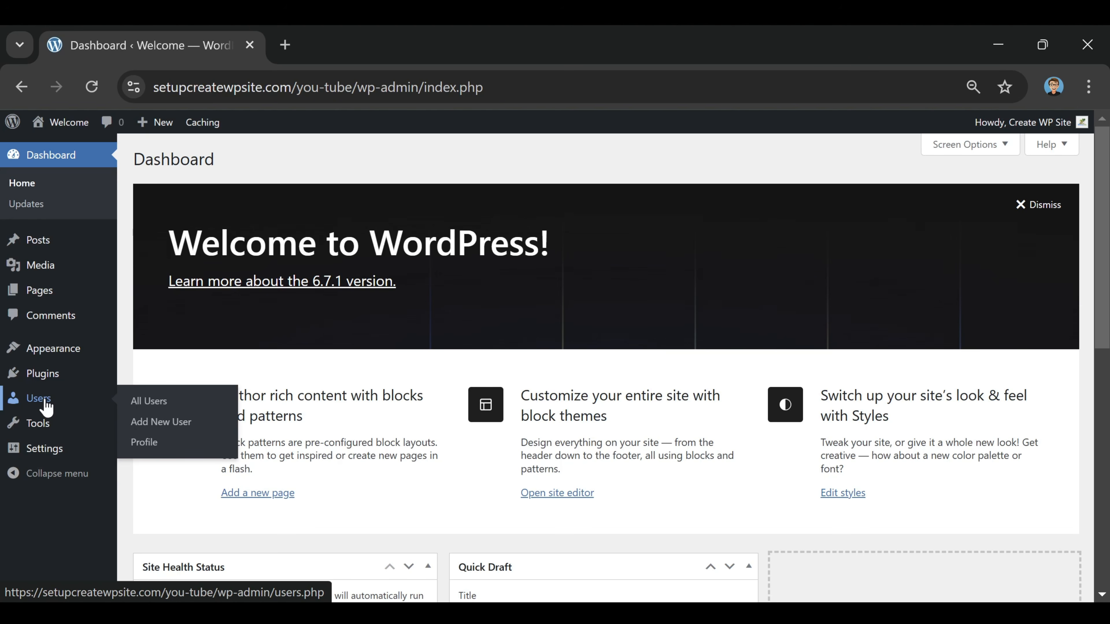
mouse_move(35, 431)
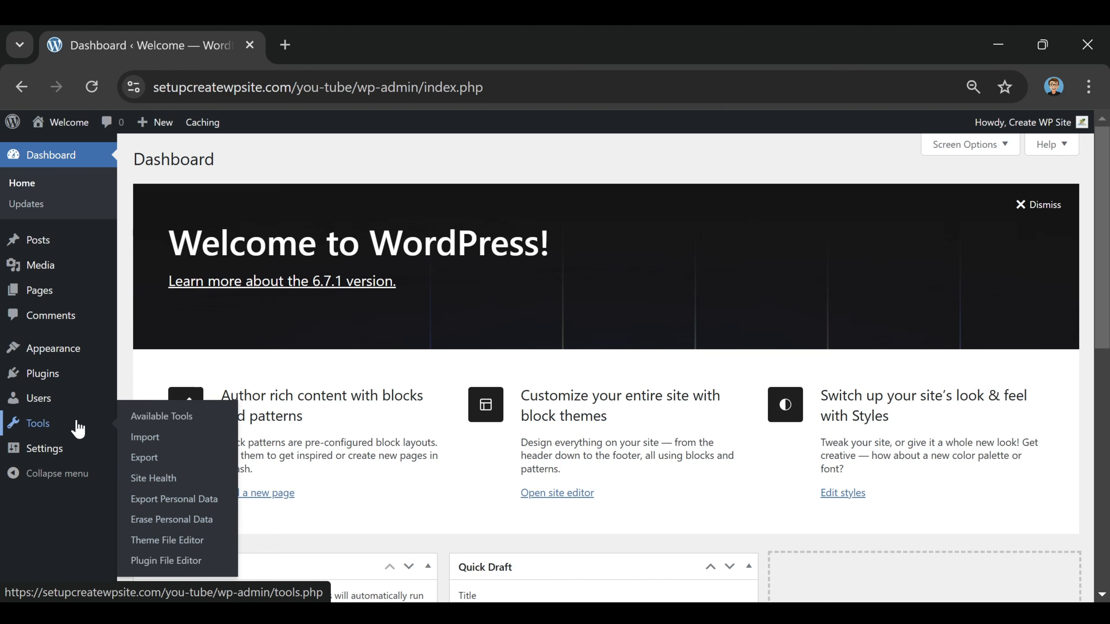
mouse_move(48, 459)
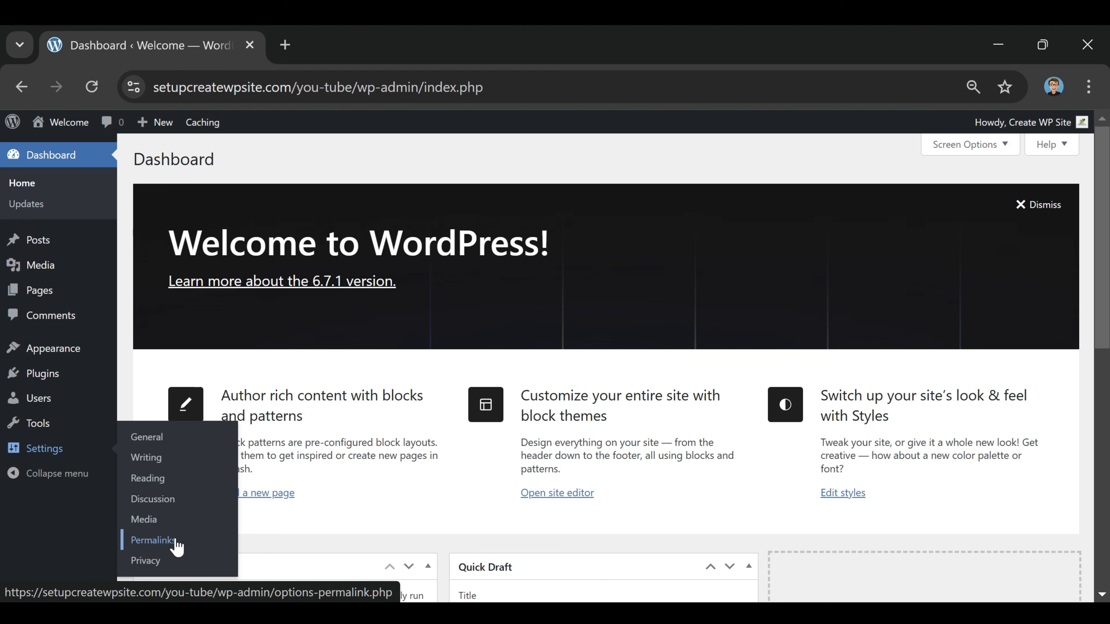
click(40, 480)
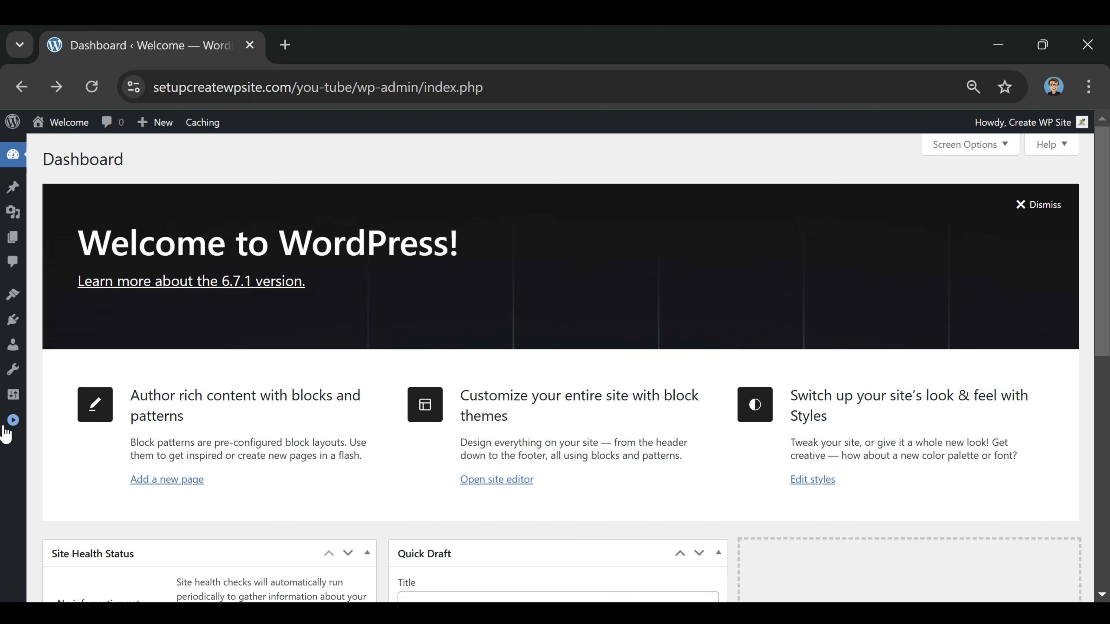
click(12, 422)
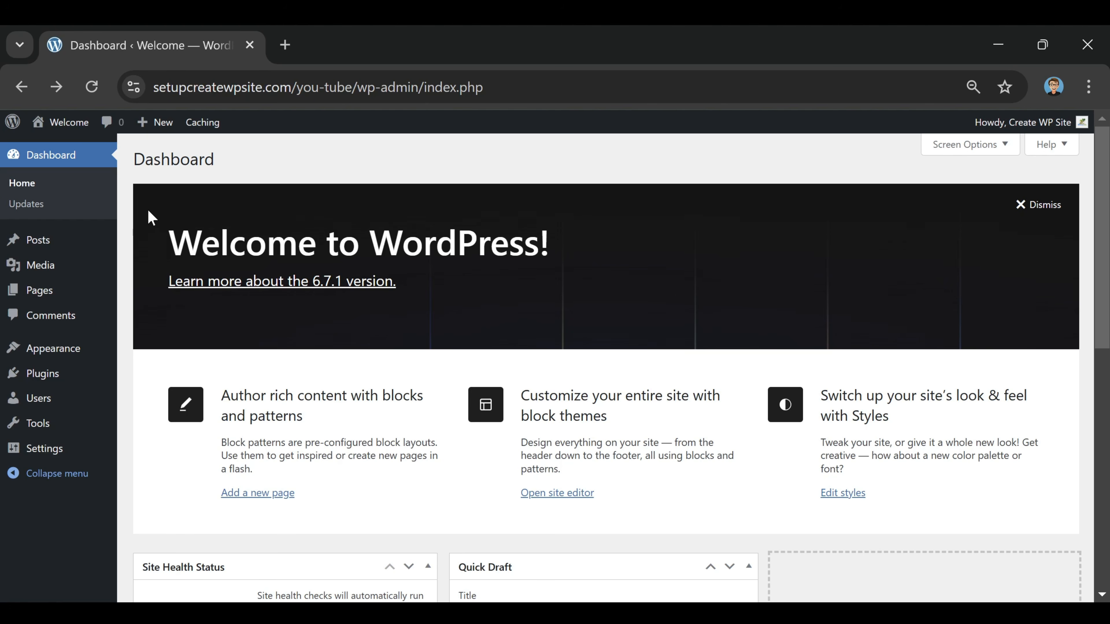
View the installed themes and open the catalogue for adding a new theme
mouse_move(49, 362)
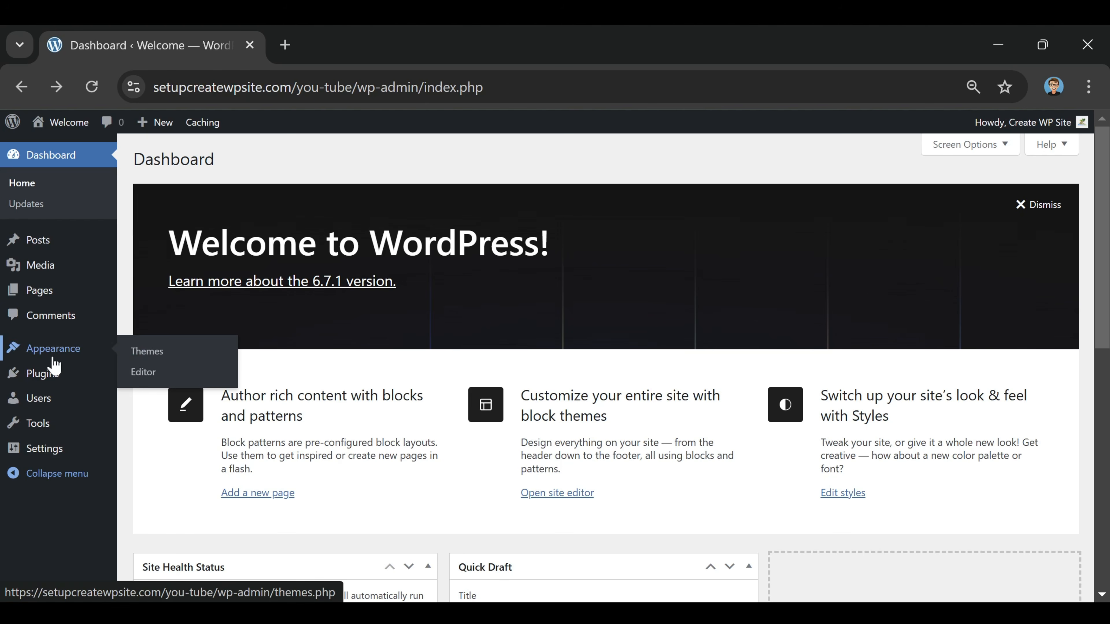
click(144, 361)
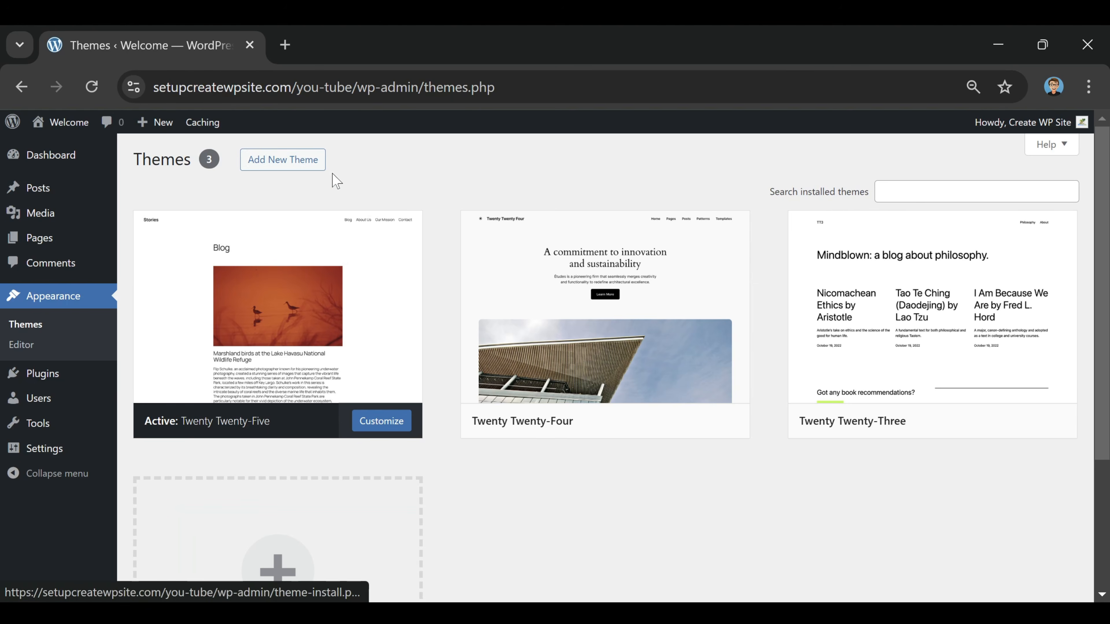
scroll(334, 180, down, 4)
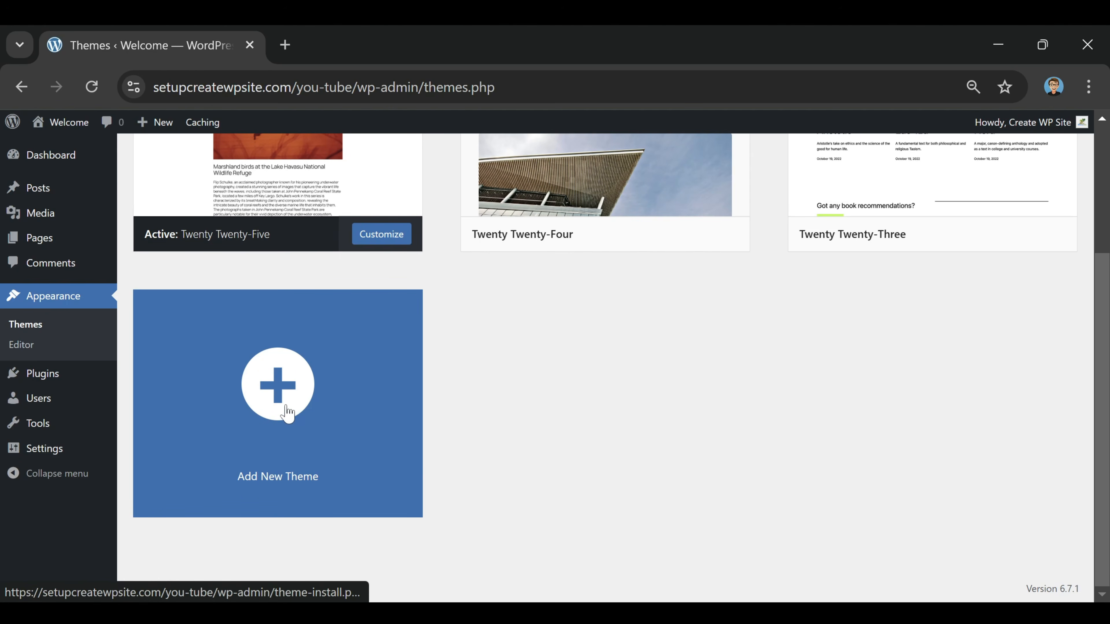
click(287, 412)
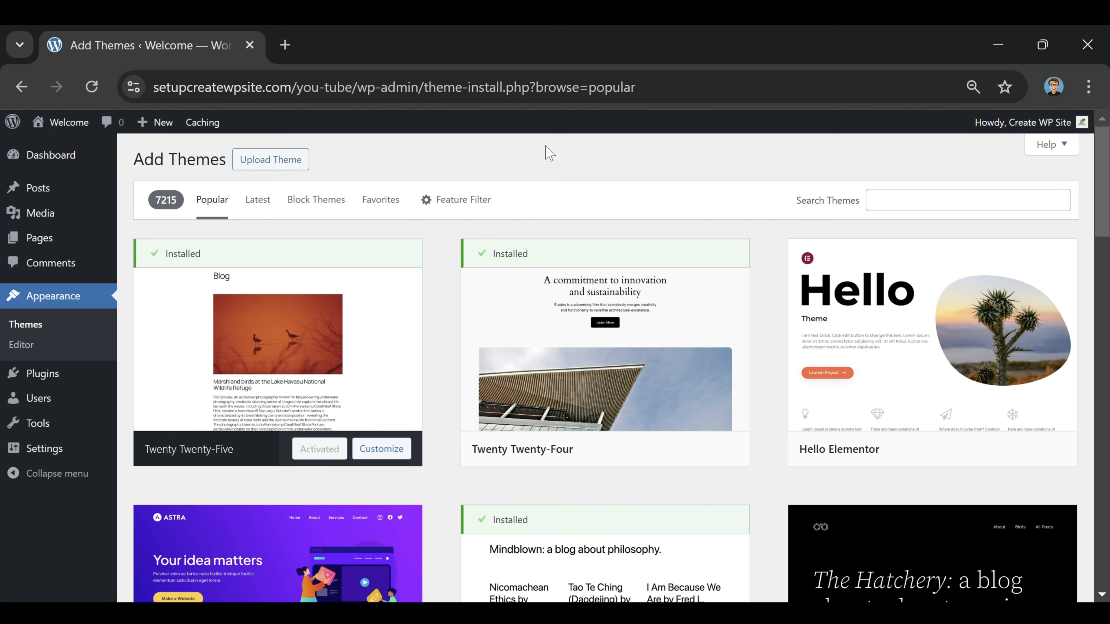
Visit the live site to view its front page and return to the admin dashboard
mouse_move(68, 131)
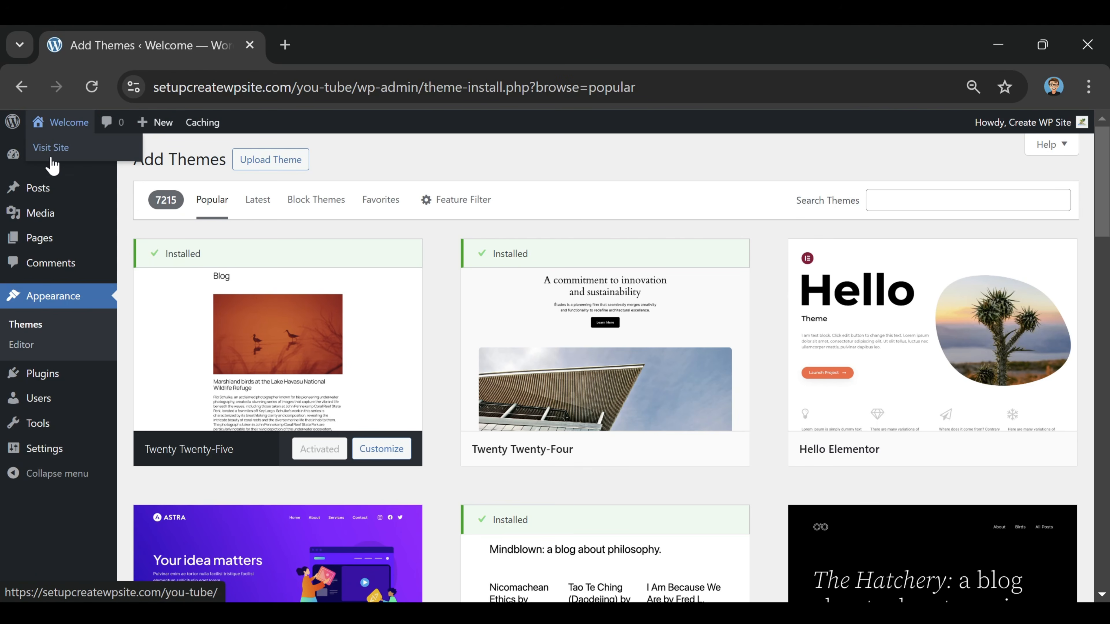
click(54, 149)
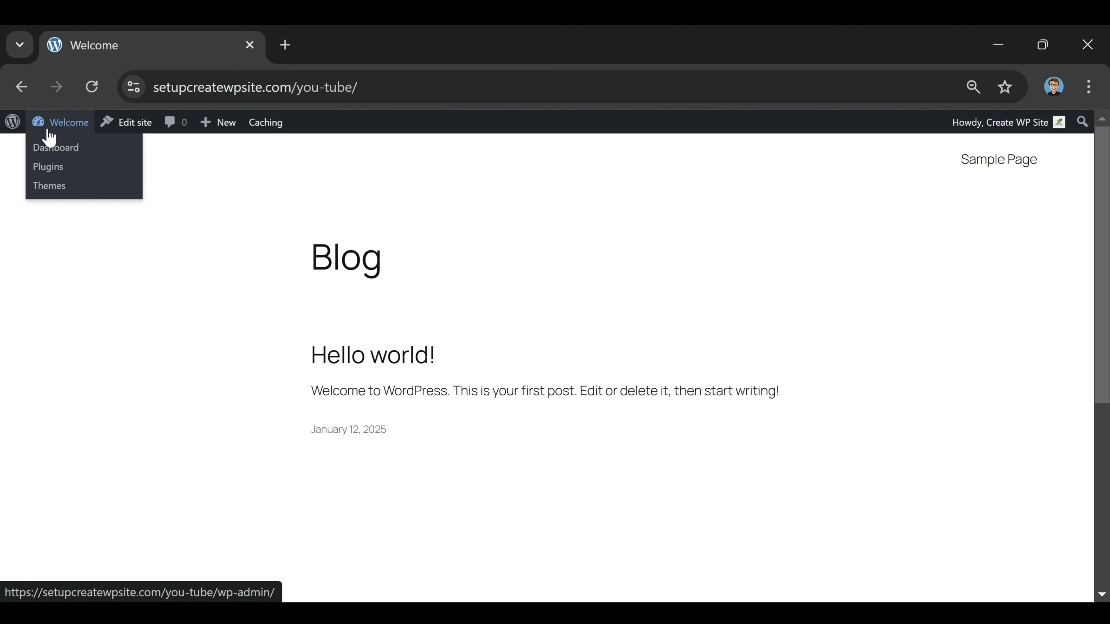
click(54, 146)
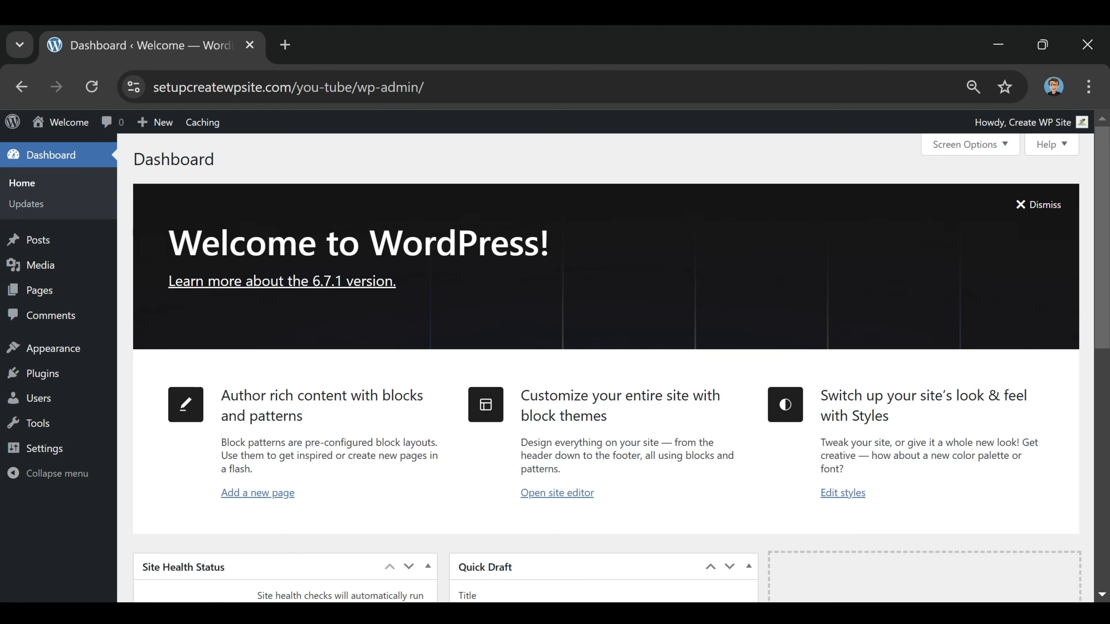
Open the live site in two new browser tabs, keeping the dashboard open in its own tab
mouse_move(66, 127)
right_click(51, 148)
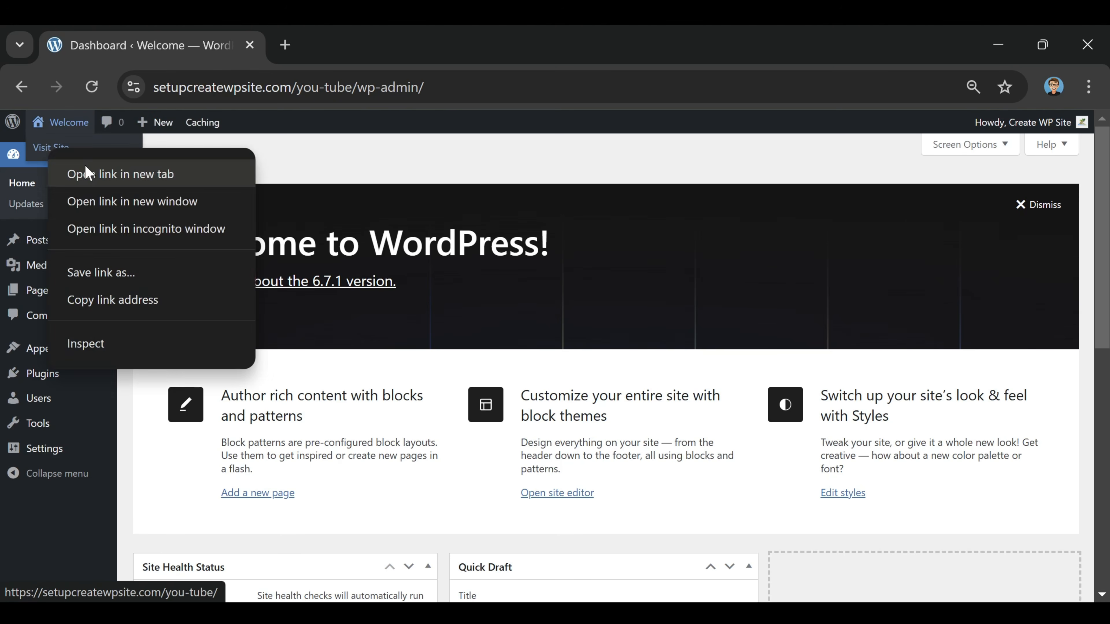
click(86, 173)
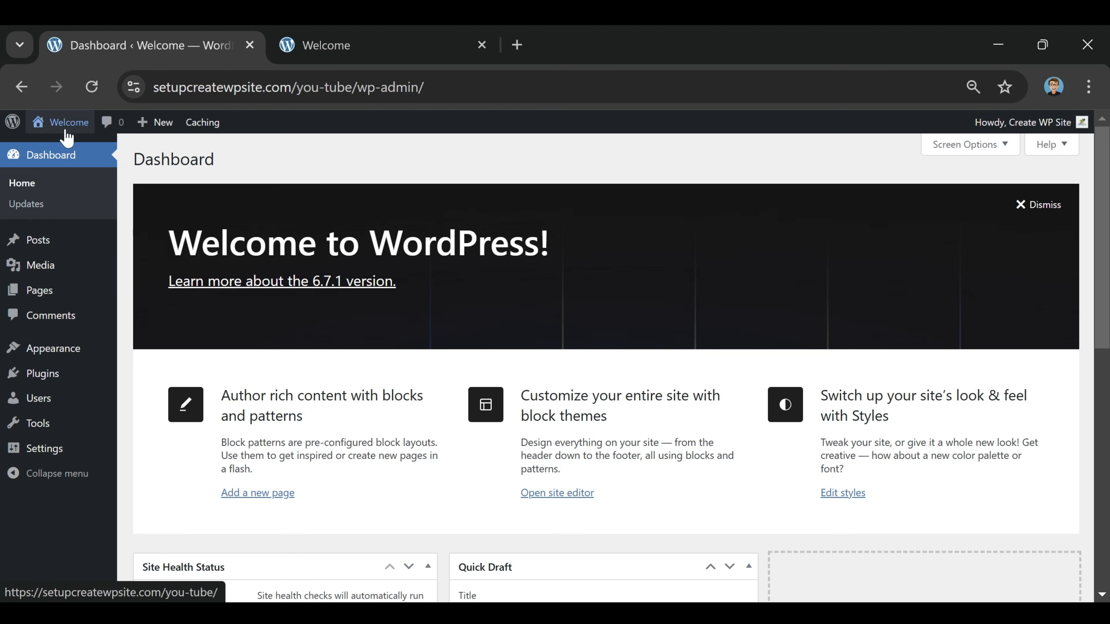
mouse_move(66, 126)
right_click(55, 149)
click(100, 173)
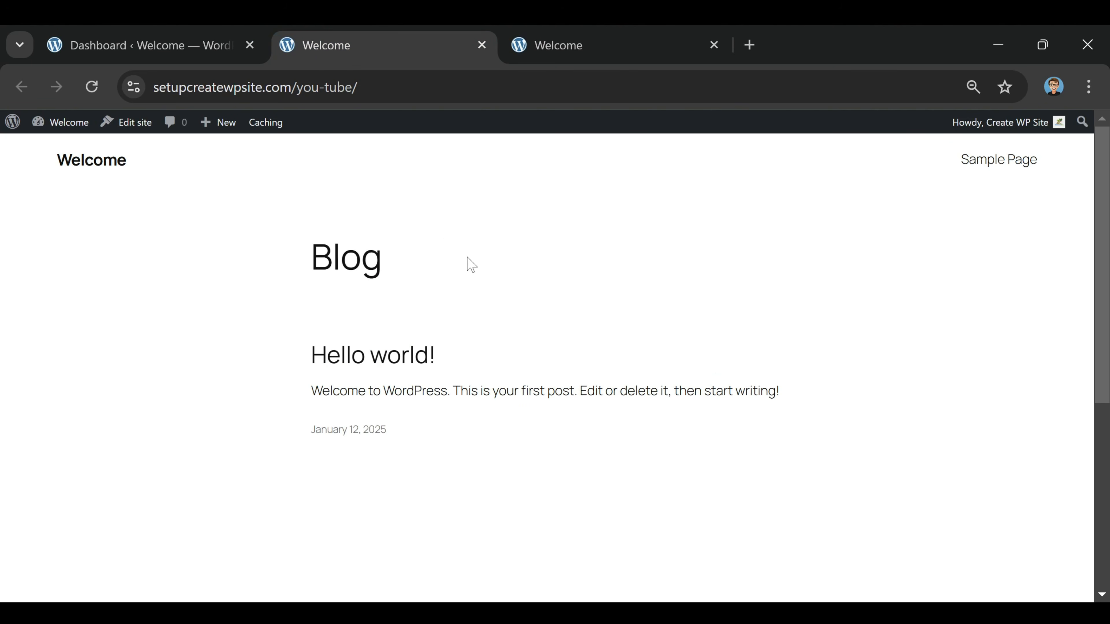
Compare the two live-site tabs, start editing the site in the second one and dismiss the editor's welcome guide
click(556, 50)
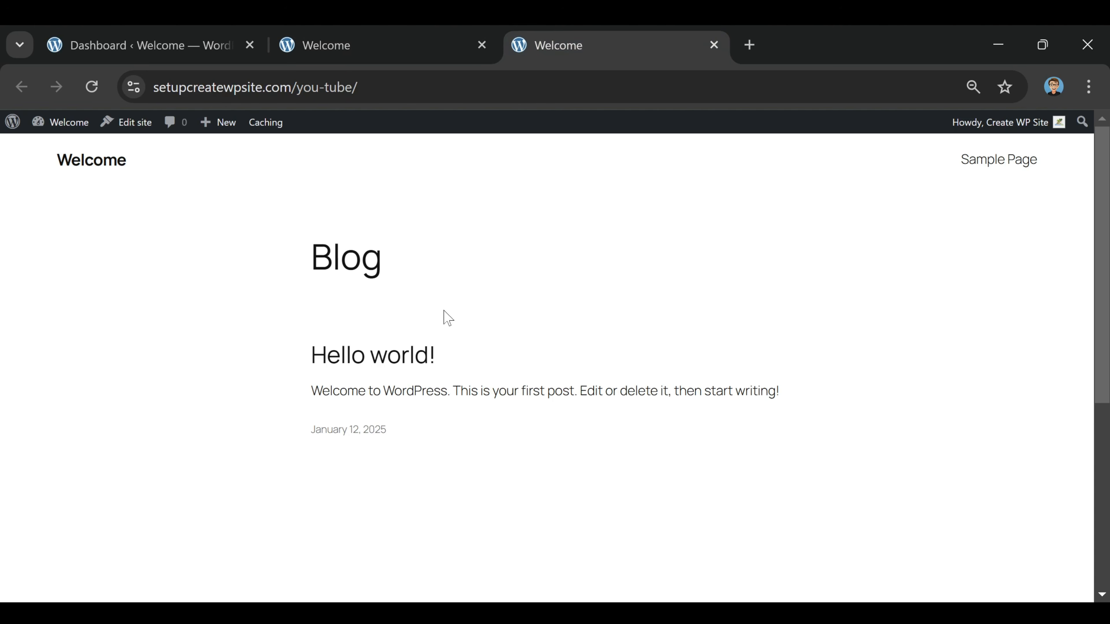
click(368, 57)
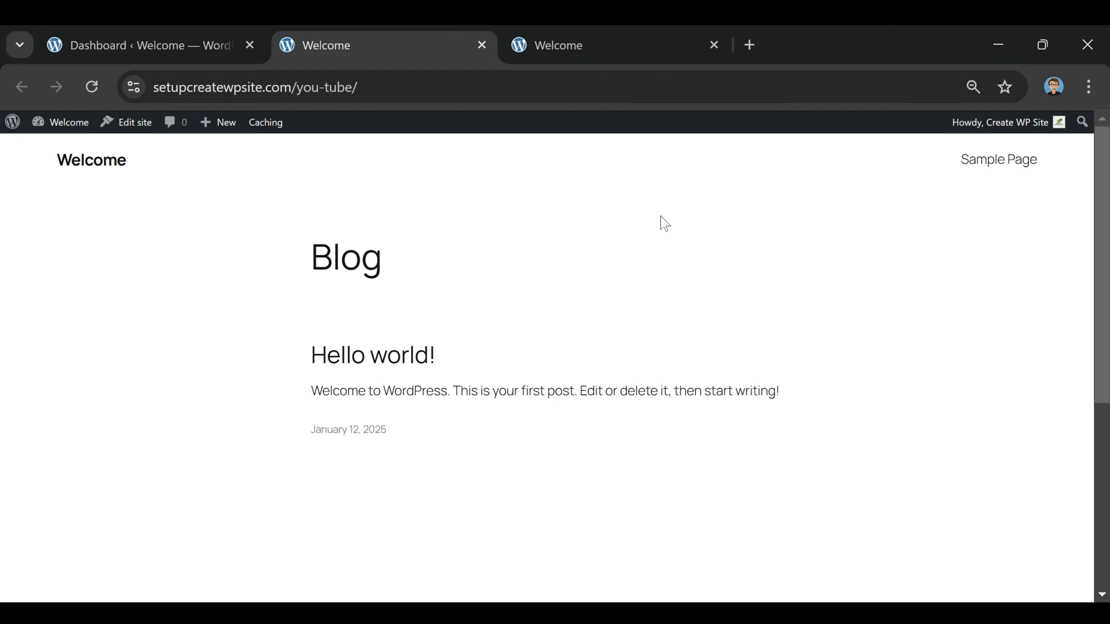
click(553, 55)
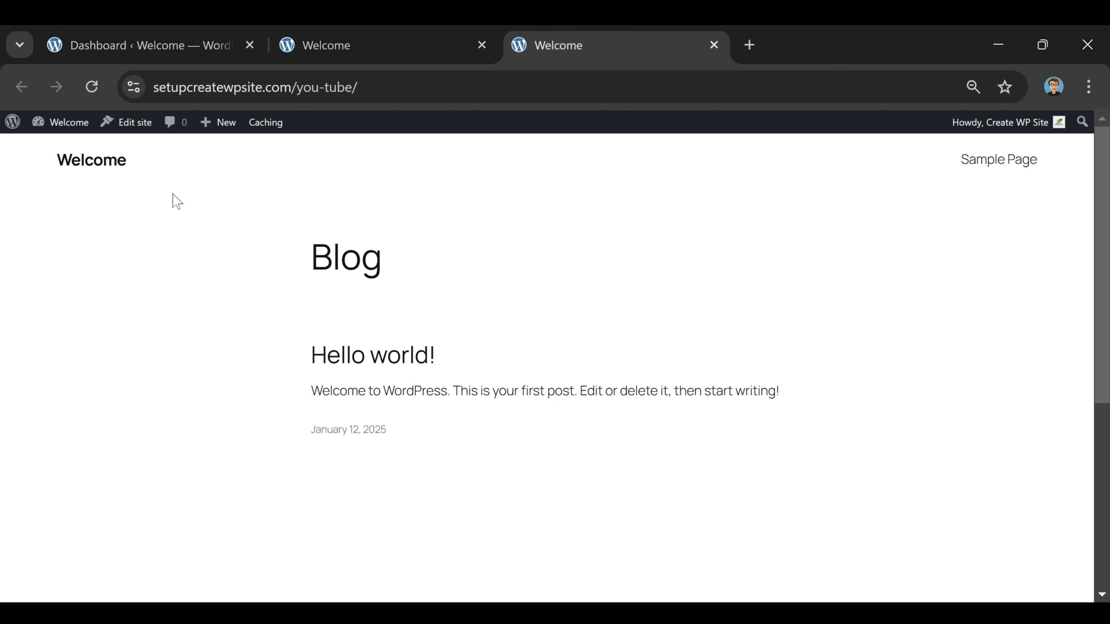
click(129, 127)
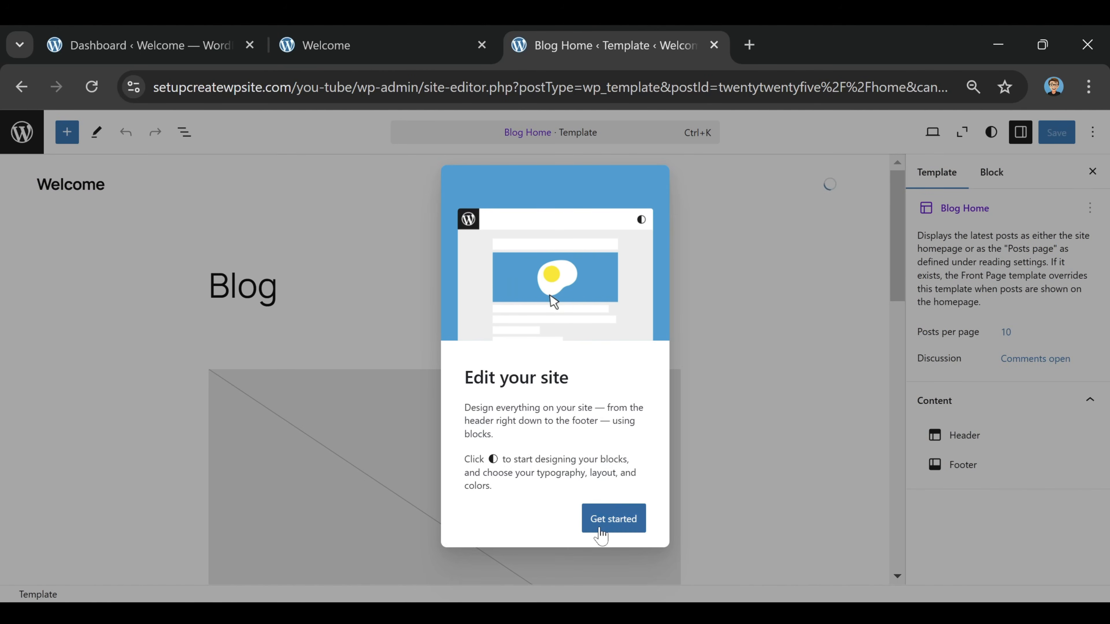
click(616, 523)
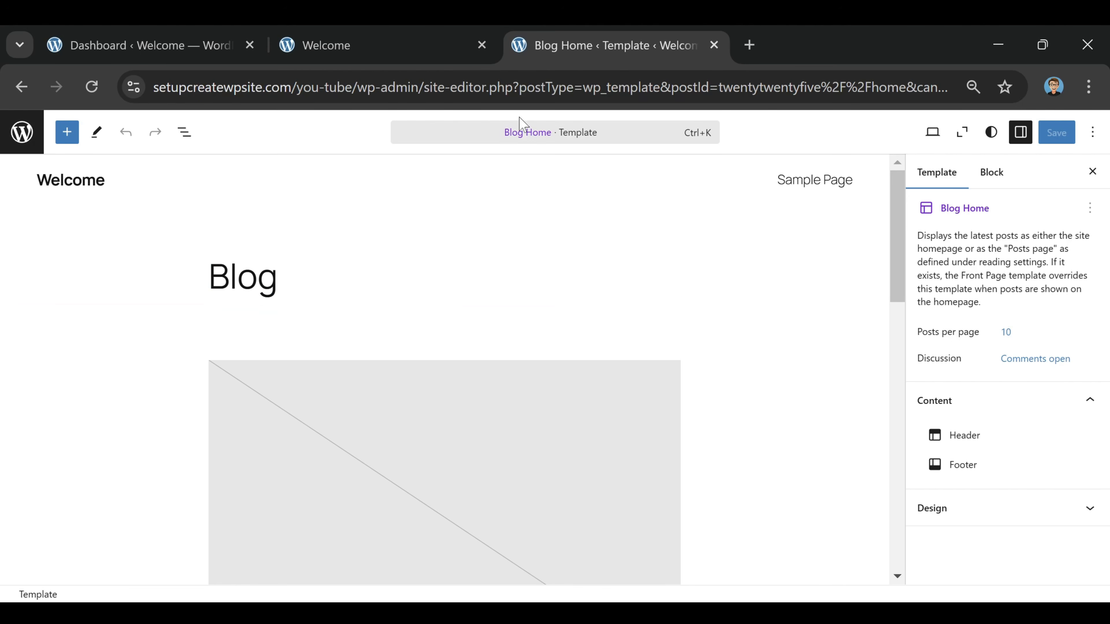
Leave the Blog Home template and go back to the site editor's Design overview
click(507, 136)
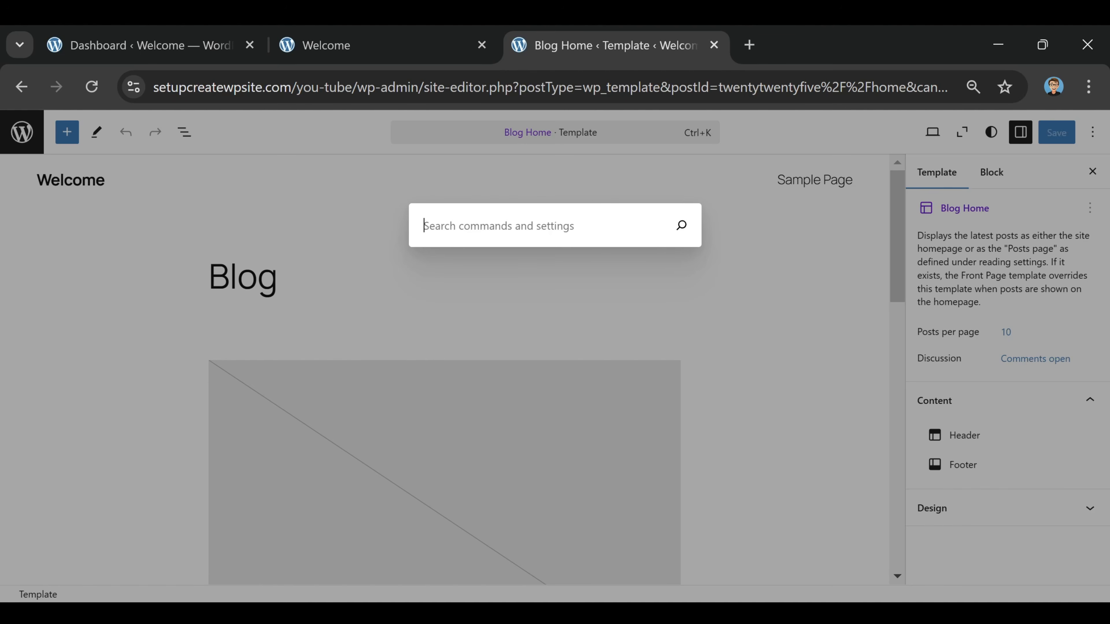
click(479, 299)
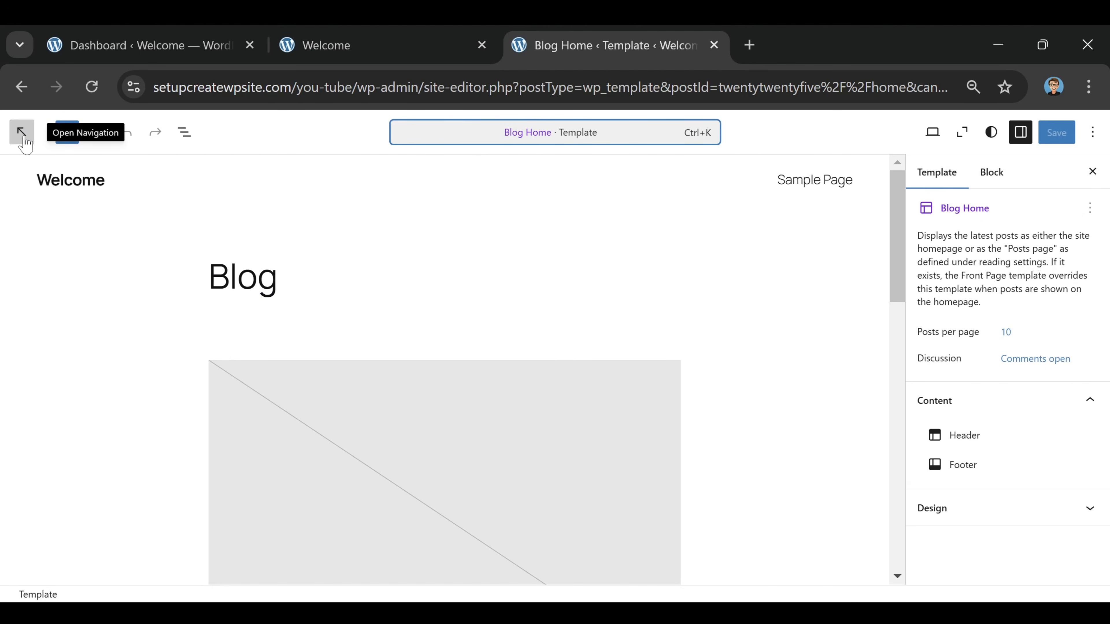
click(24, 137)
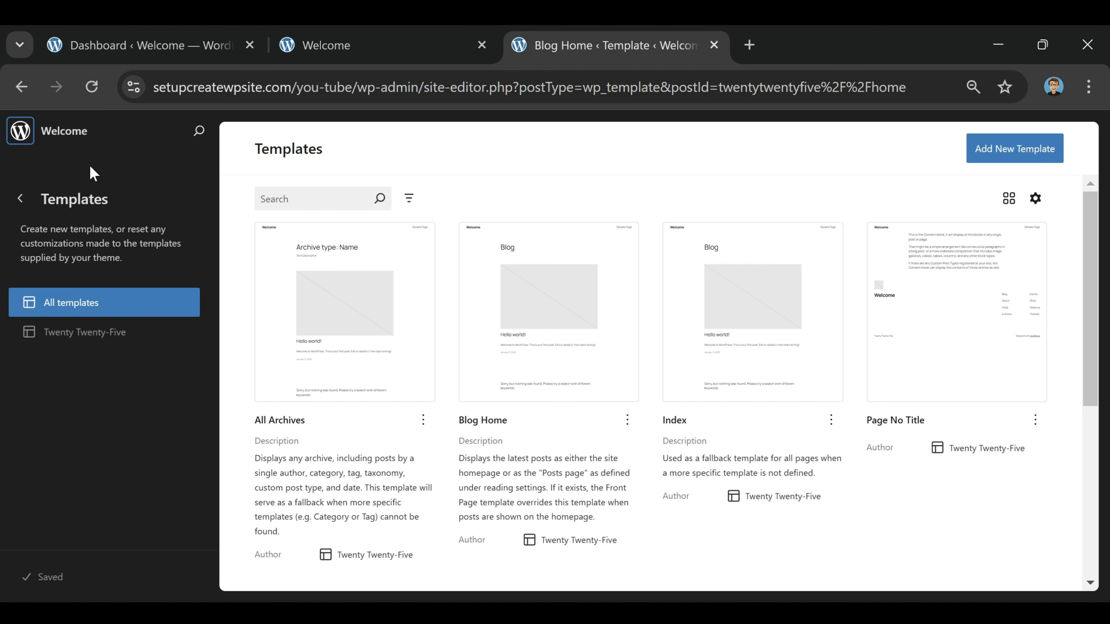
click(21, 202)
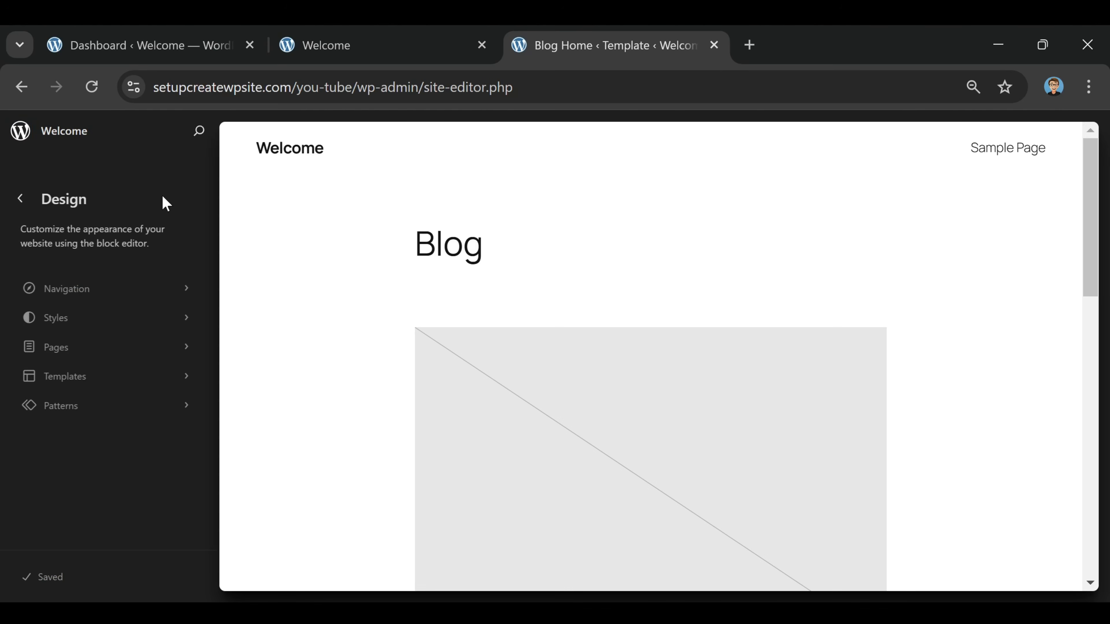
Move Sample Page from the site's page list to the trash
click(68, 352)
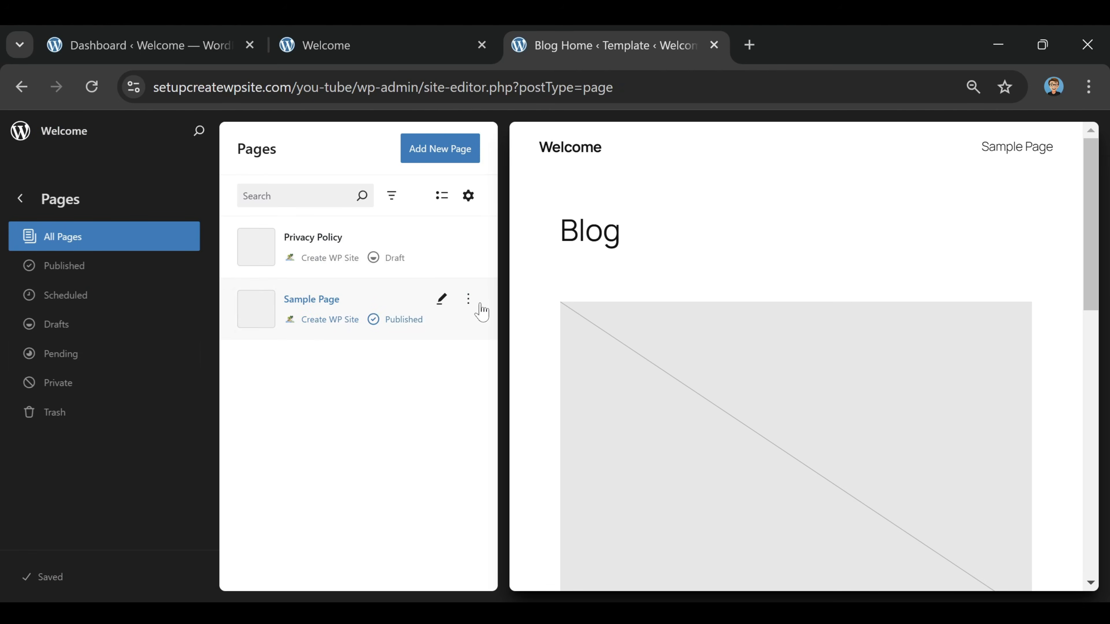
click(467, 300)
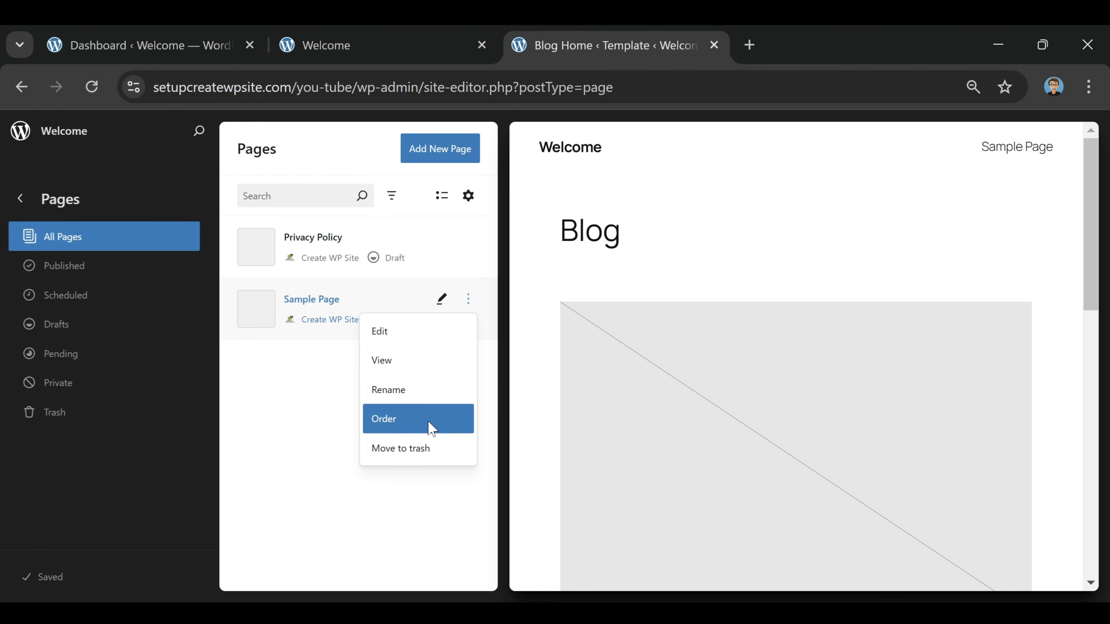
click(422, 448)
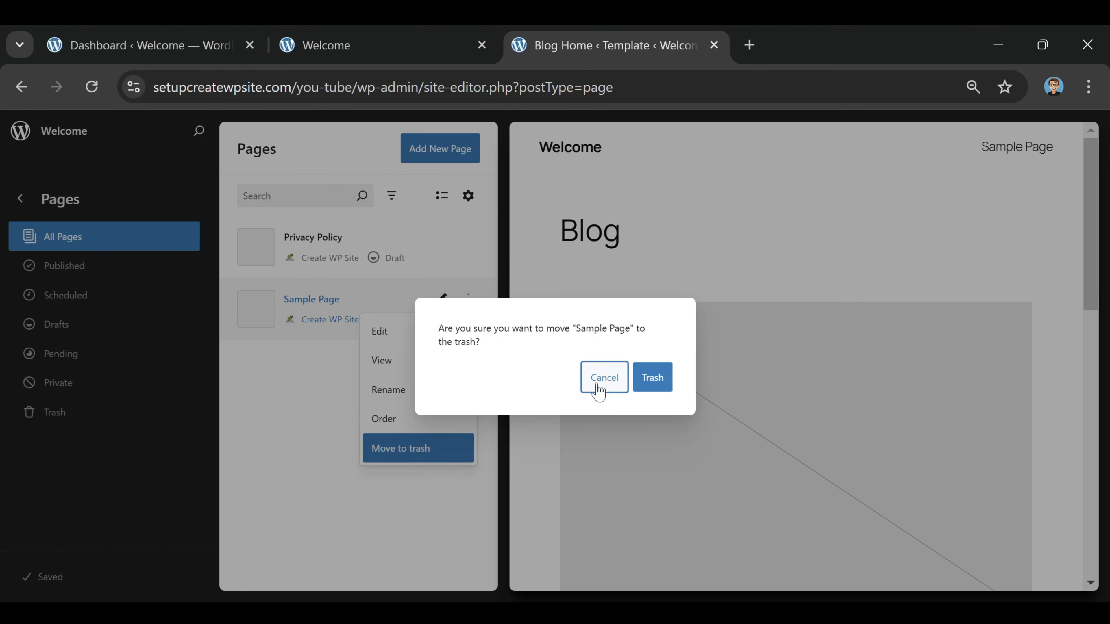
click(652, 381)
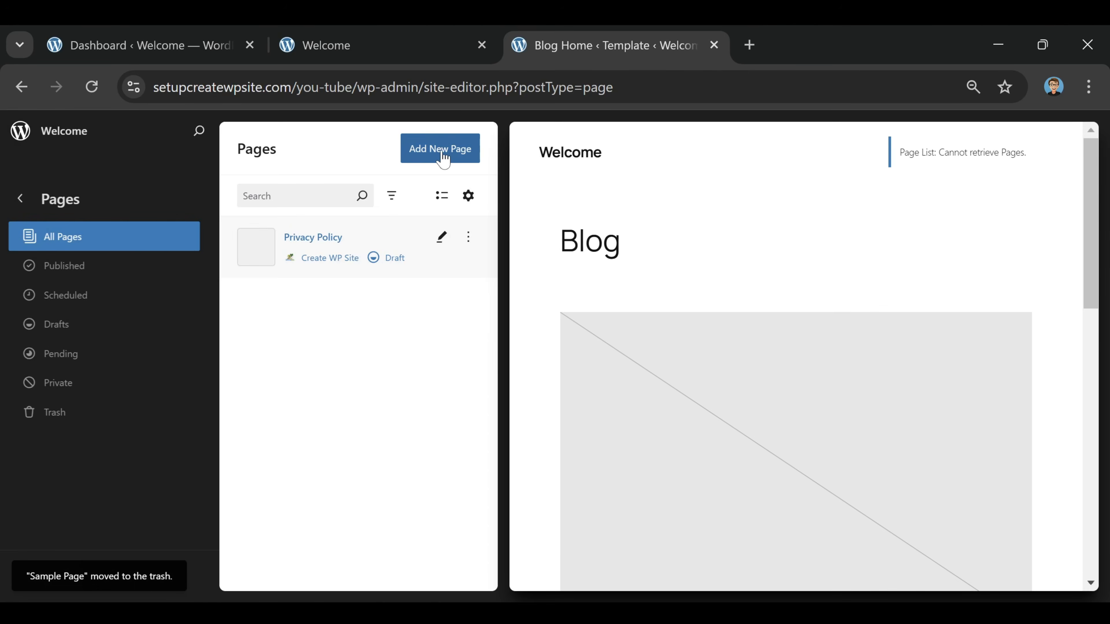
Create a new draft page titled Home
click(443, 157)
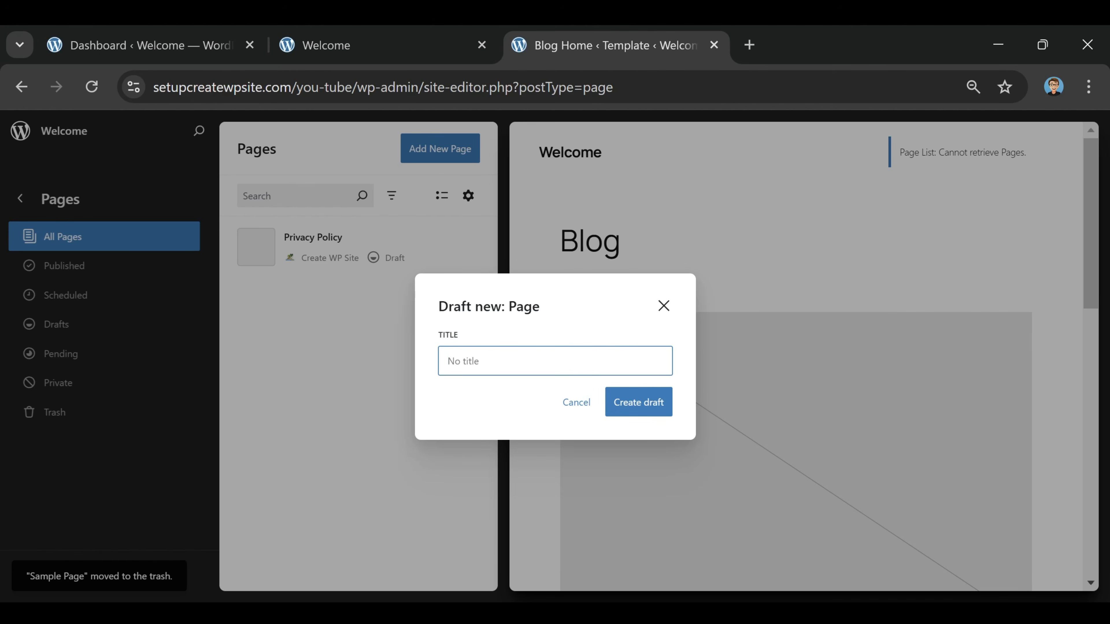
click(555, 361)
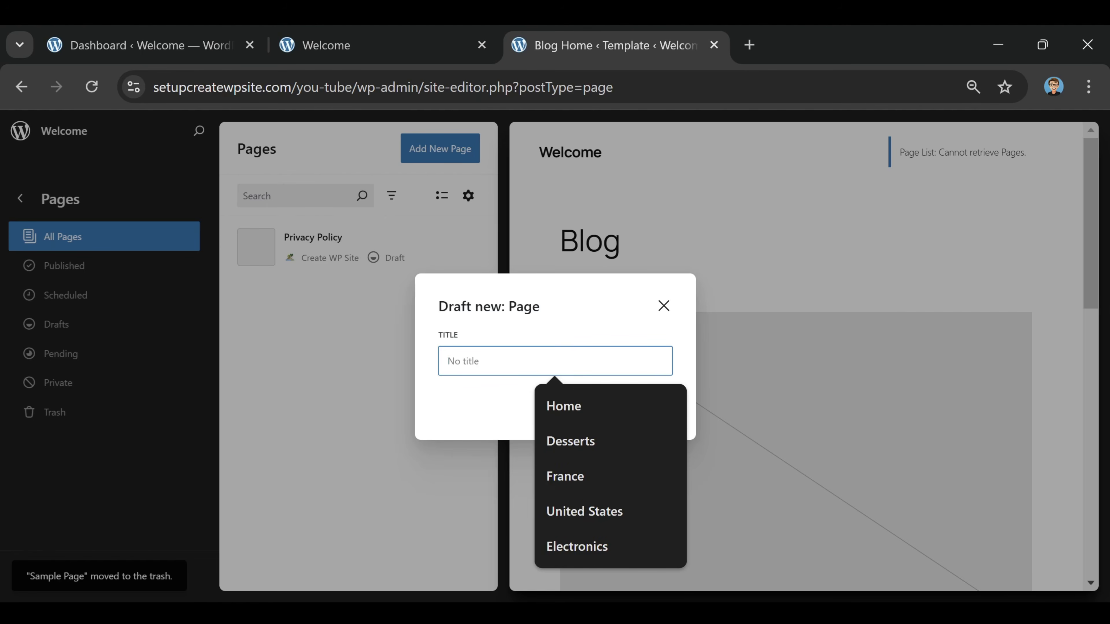
click(584, 416)
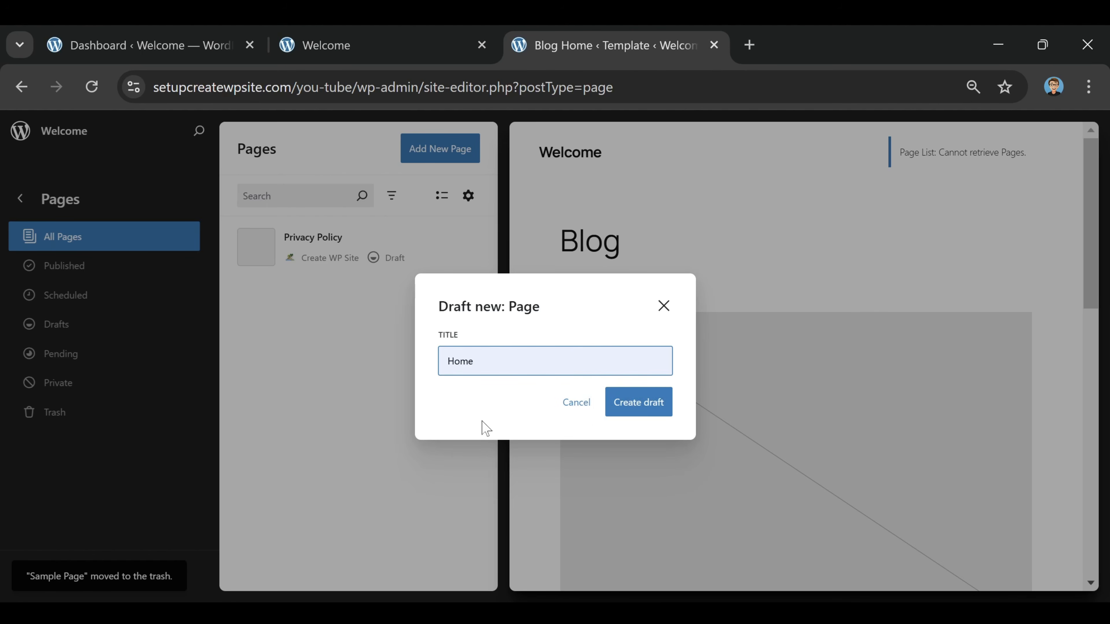
click(649, 416)
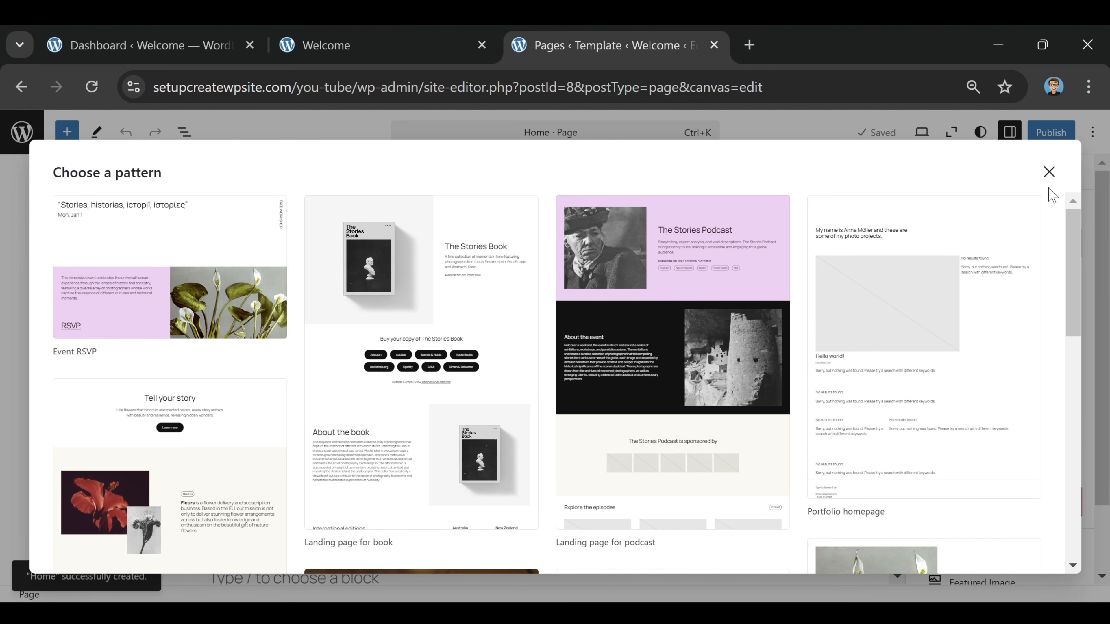
Publish the Home page without a starter pattern and return to the site's page list
click(1050, 172)
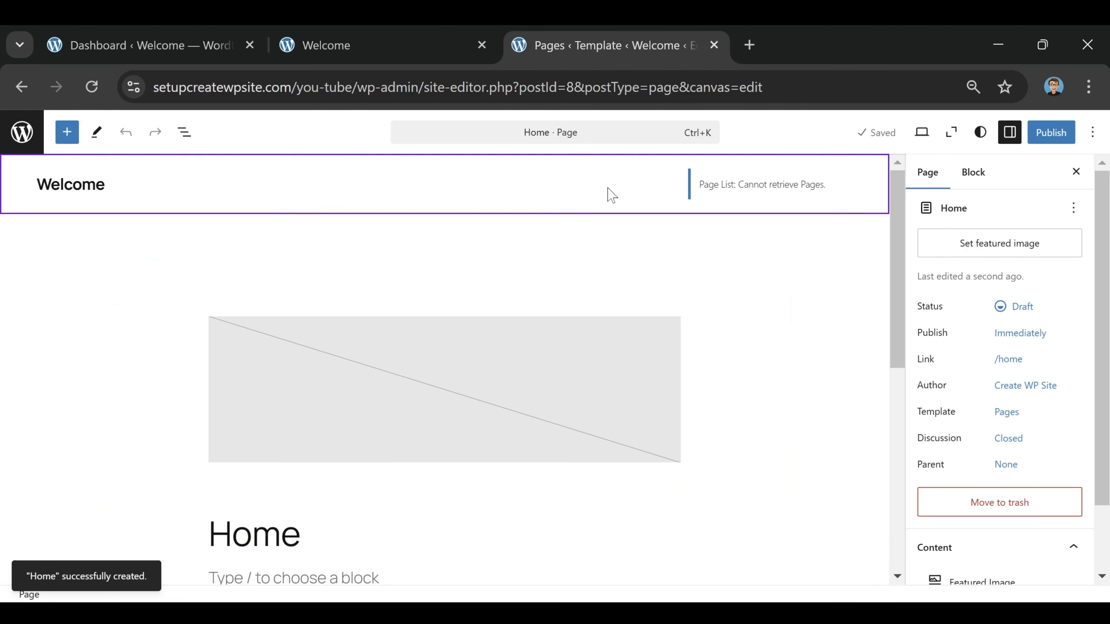
click(1054, 140)
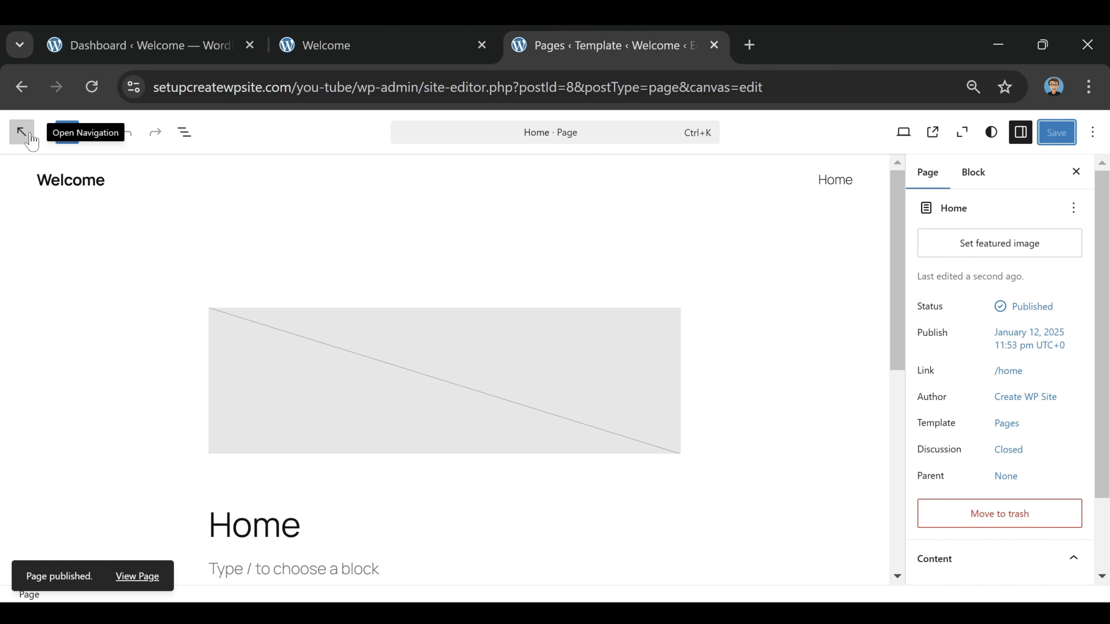
click(20, 137)
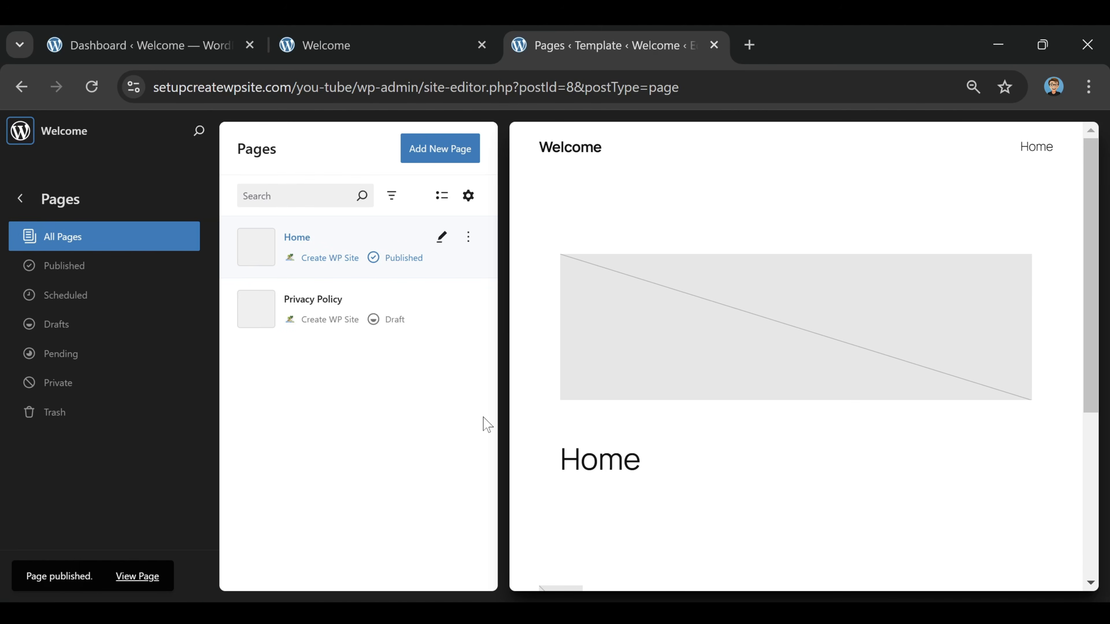
Create a new page titled Blog without a starter pattern, publish it and return to the page list
click(435, 165)
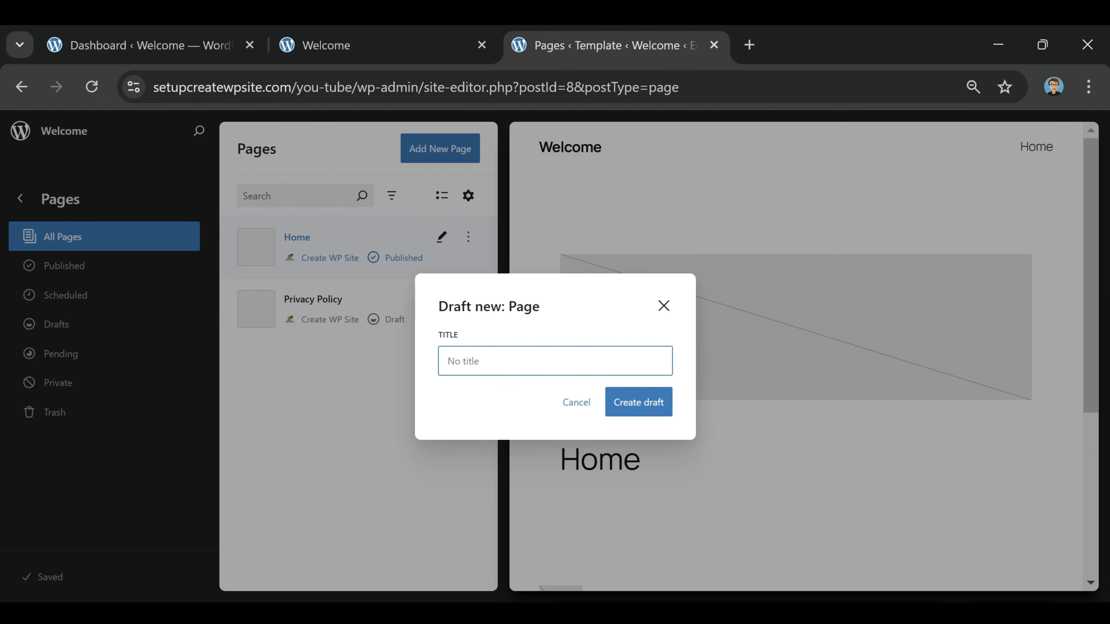
text(Blog)
click(638, 413)
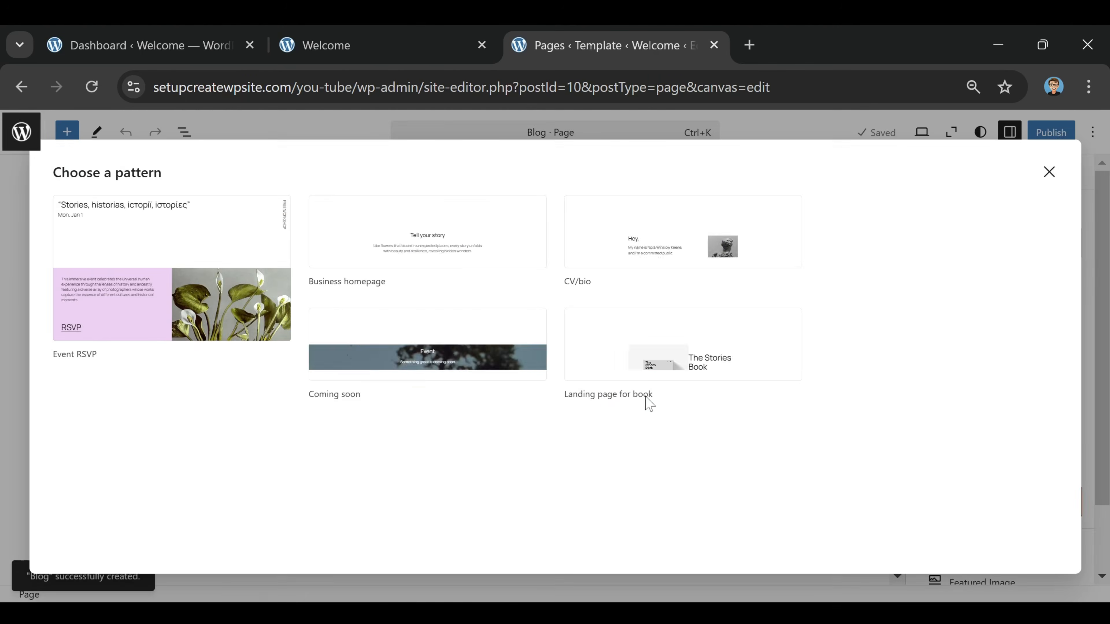
click(1048, 172)
click(1039, 133)
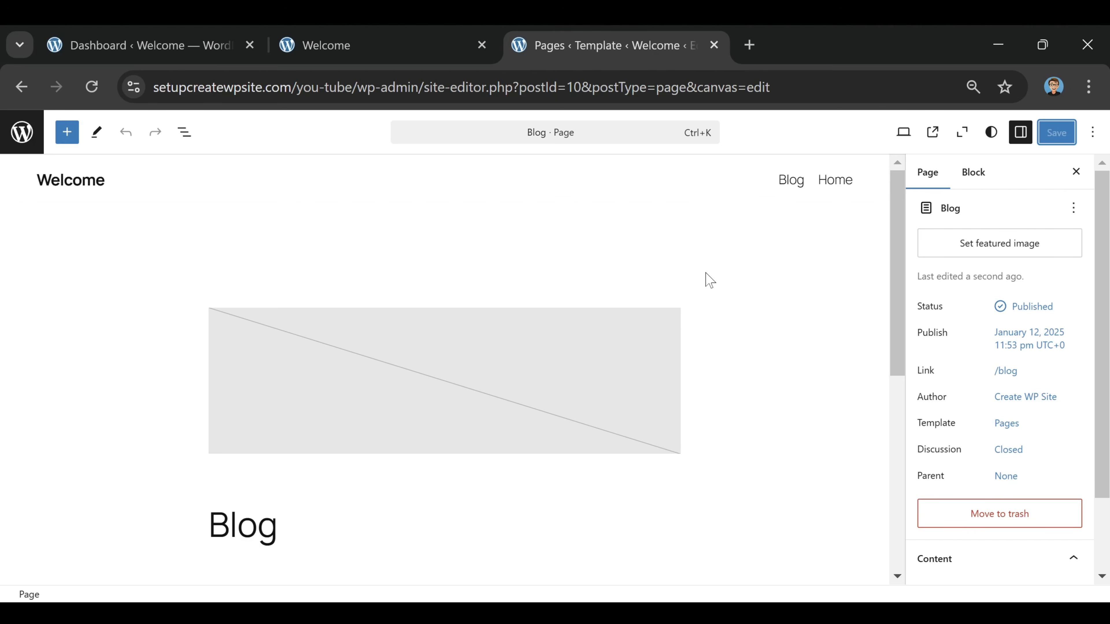
click(21, 133)
Create a new page titled Contact without a starter pattern, publish it and return to the page list
click(415, 151)
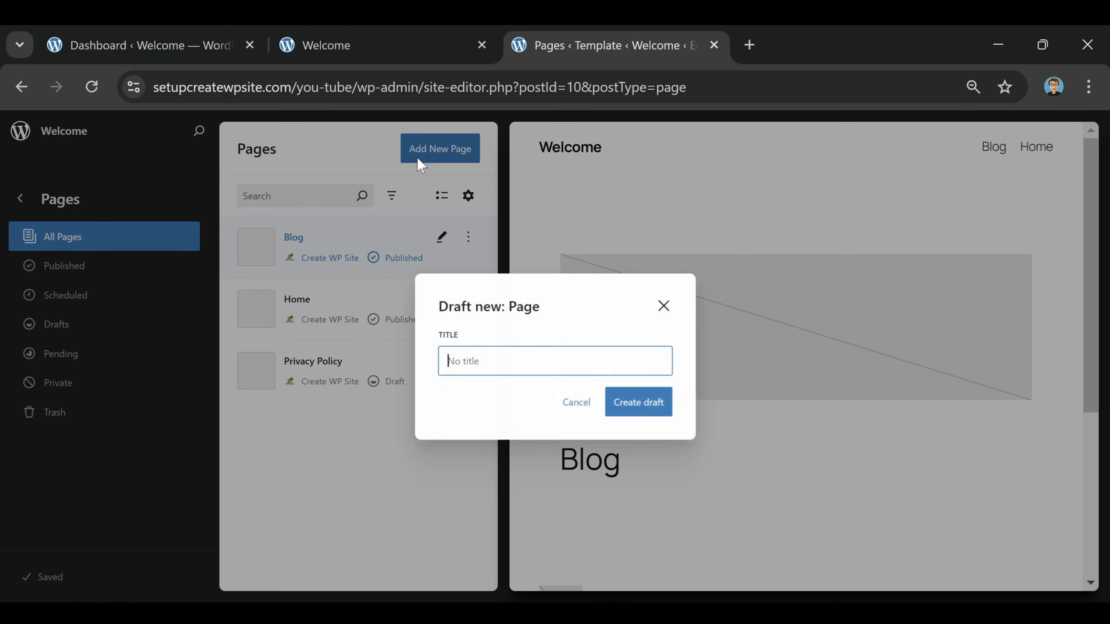
text(Contact)
click(634, 402)
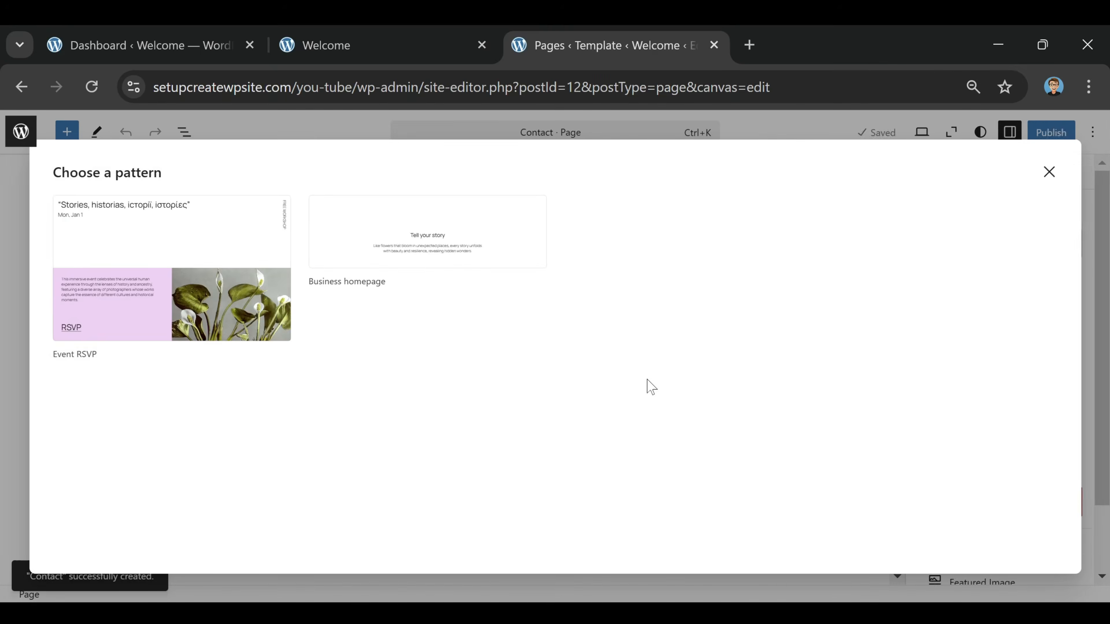
click(1049, 171)
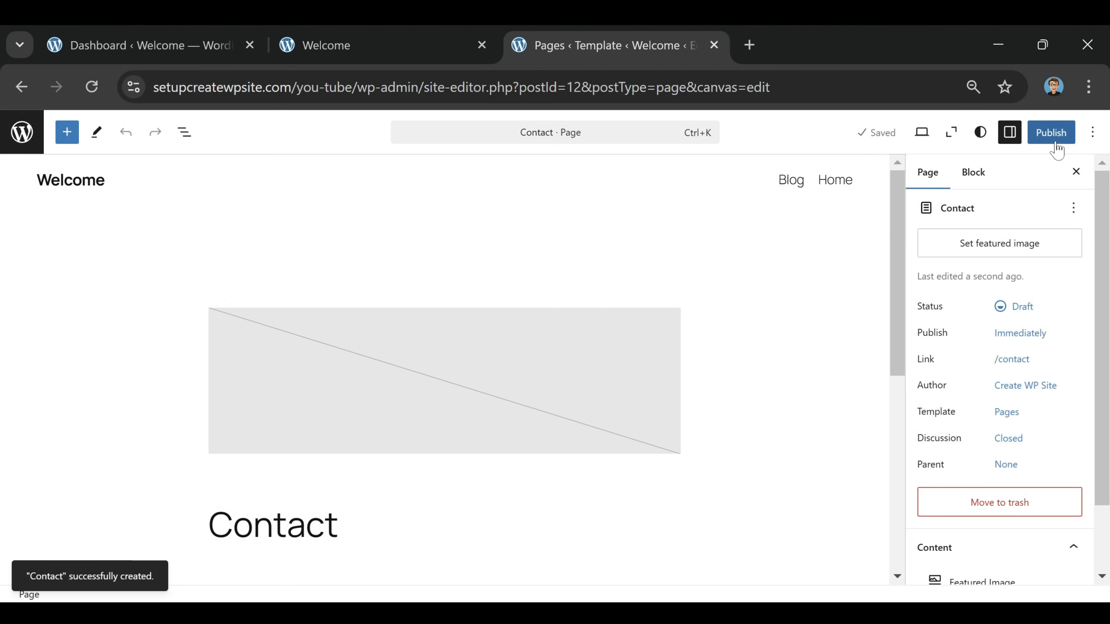
click(1057, 139)
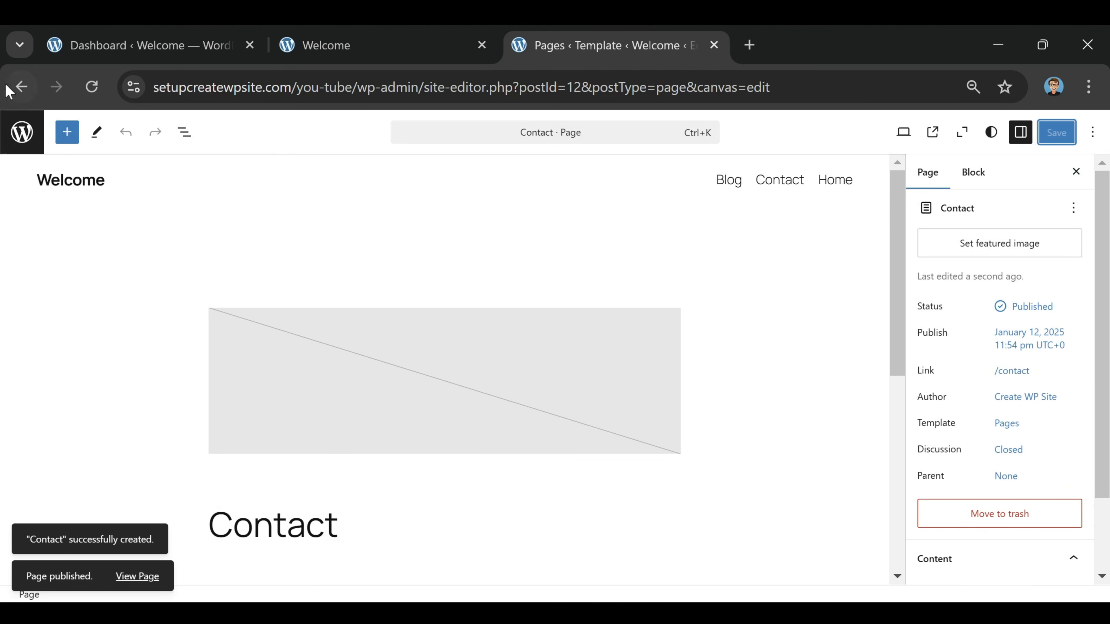
click(22, 132)
Create a new page titled About without a starter pattern, publish it and return to the page list
click(447, 157)
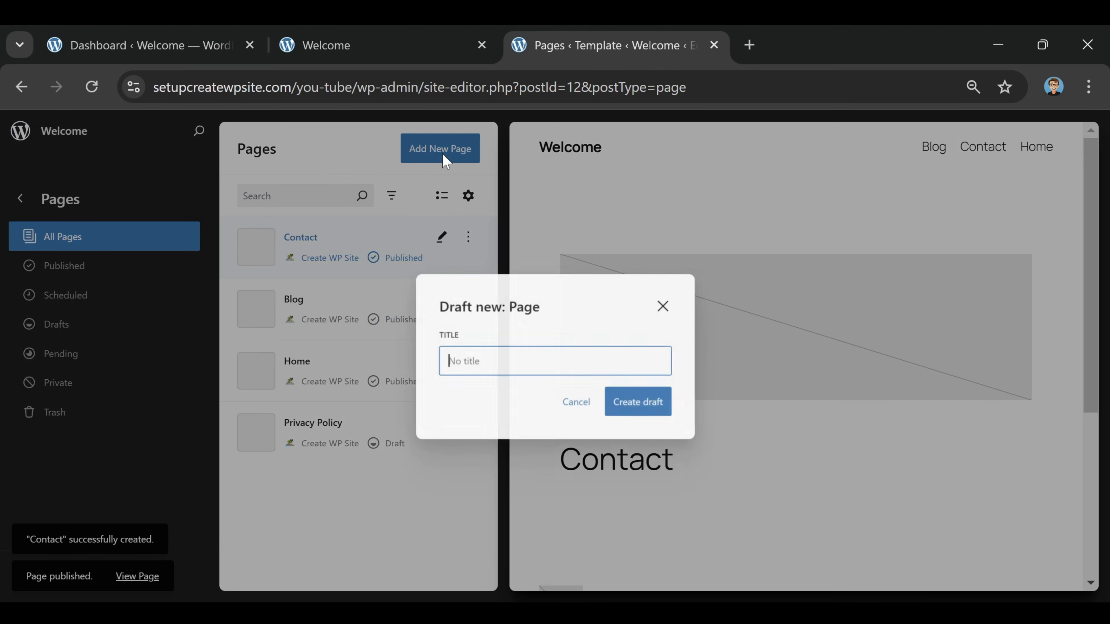
click(493, 363)
text(About)
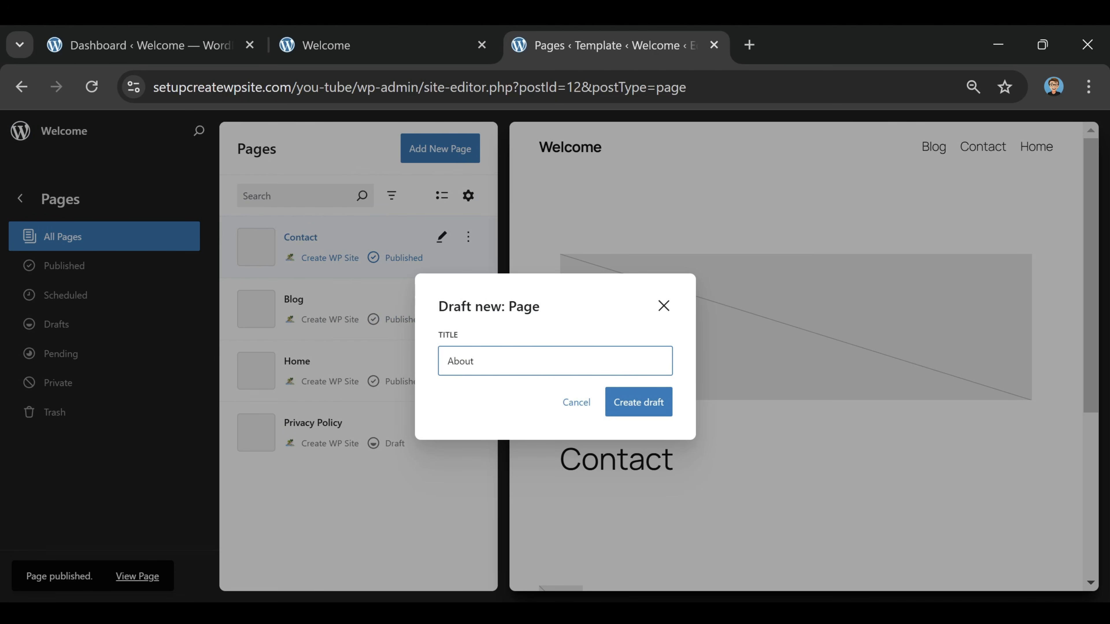
click(656, 400)
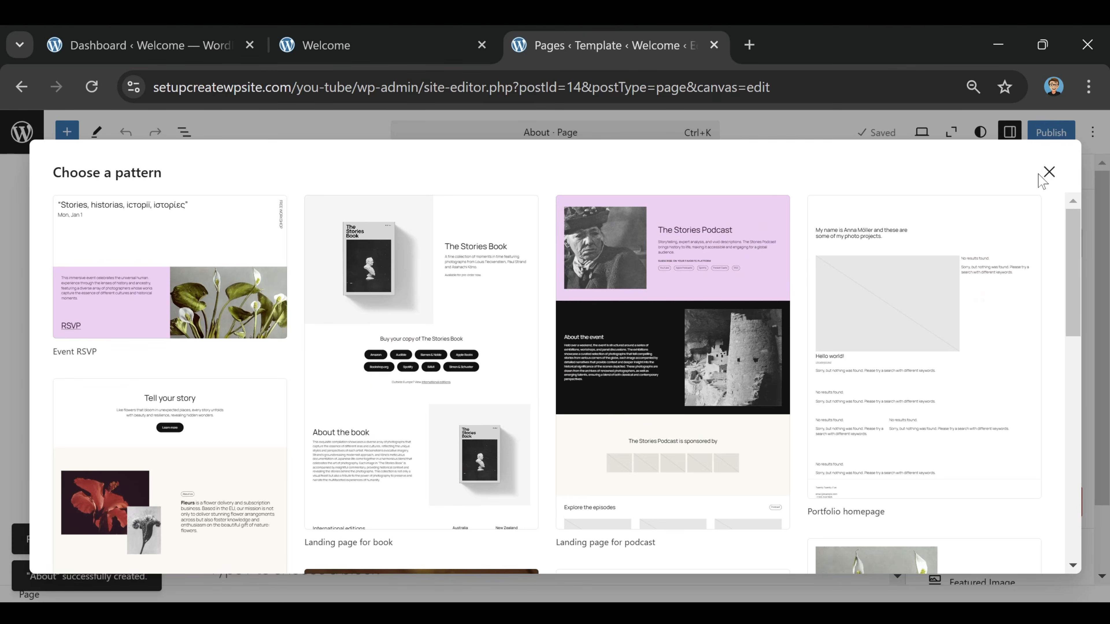
click(1048, 172)
click(1049, 139)
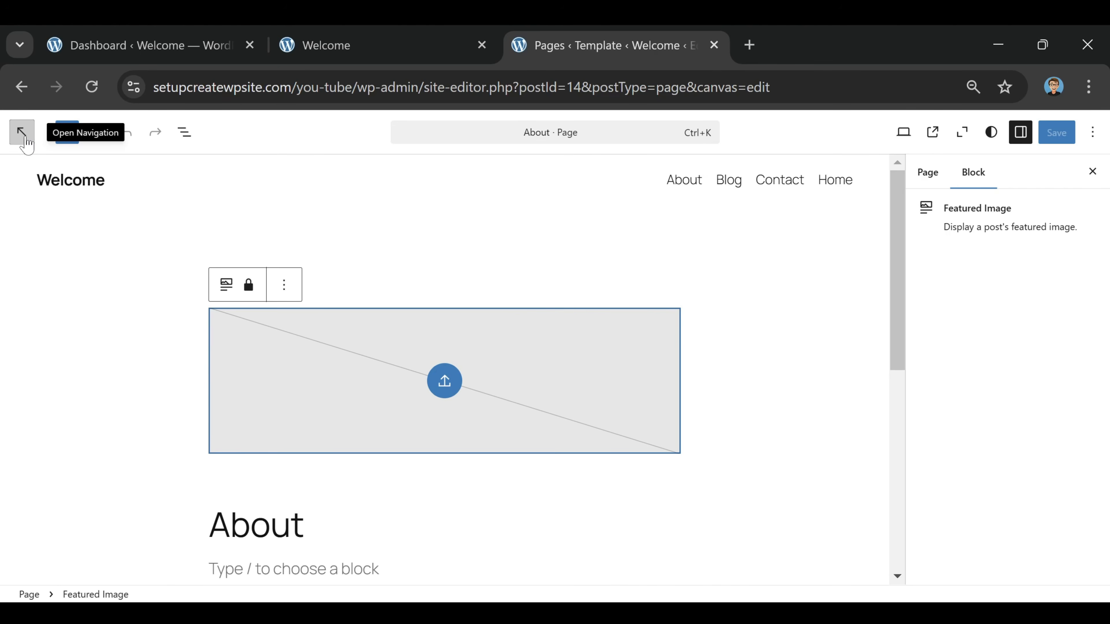
click(22, 132)
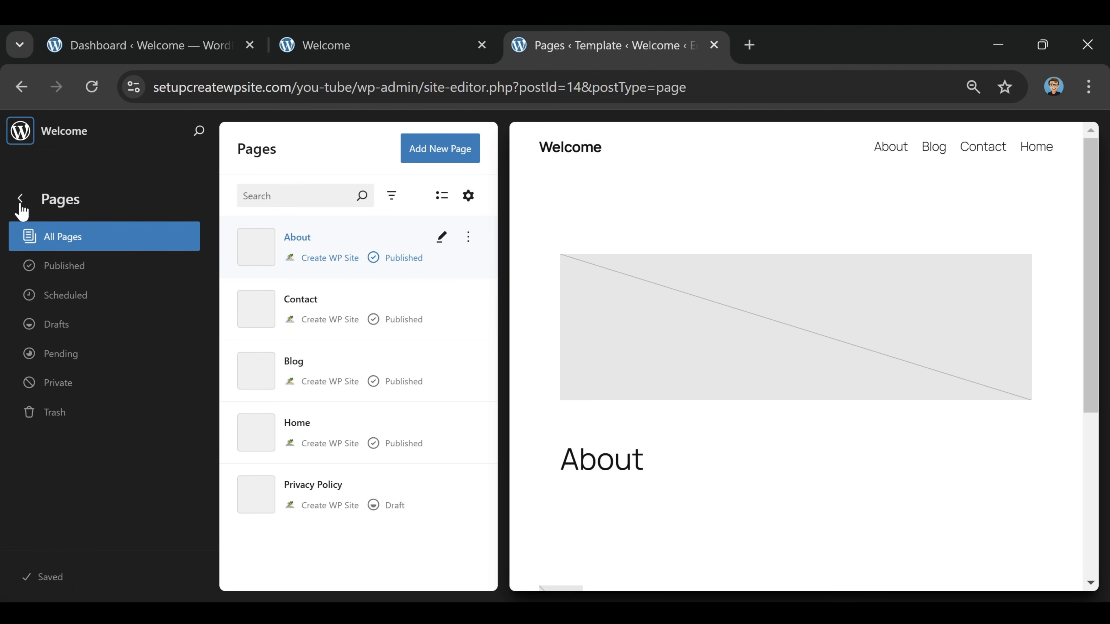
In the site's Styles, try combinations such as Dusk, Noon and Twilight, and choose Evening
click(20, 198)
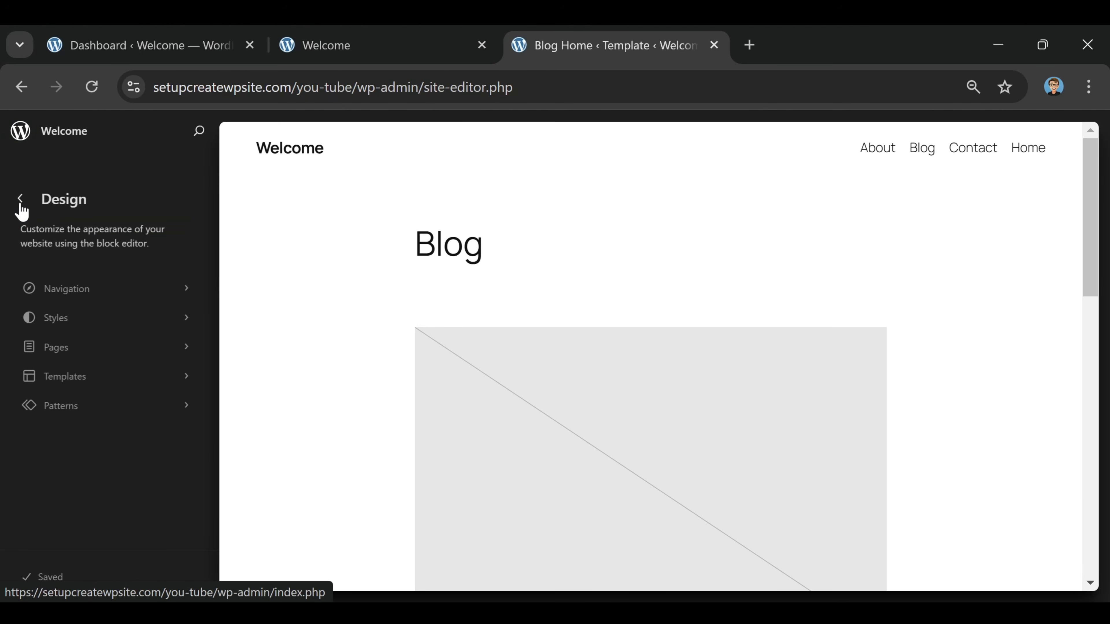
click(59, 328)
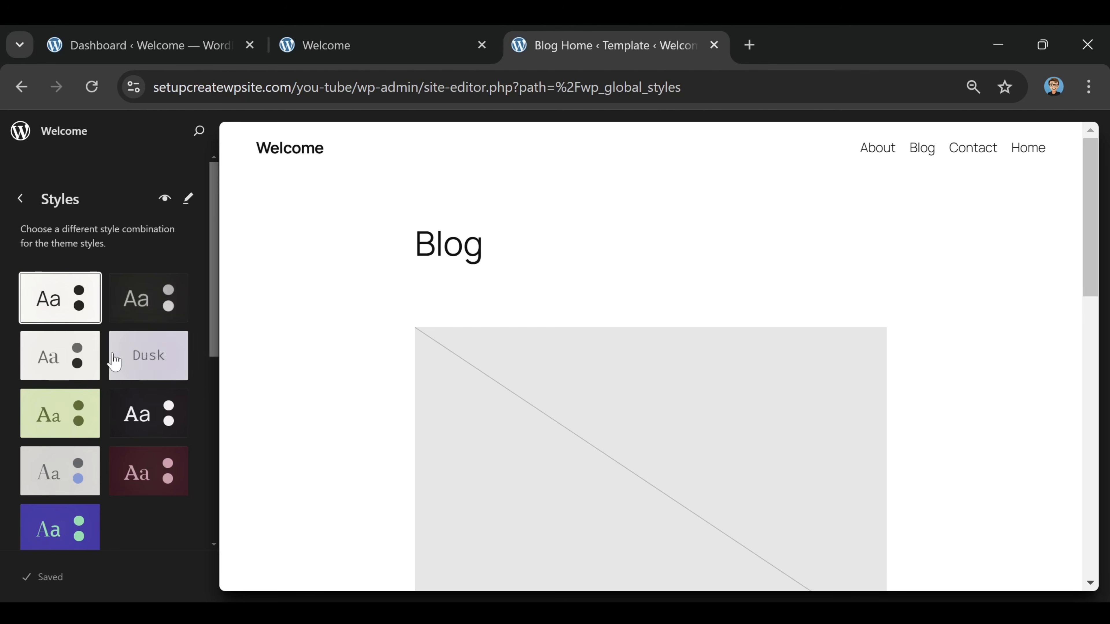
click(152, 314)
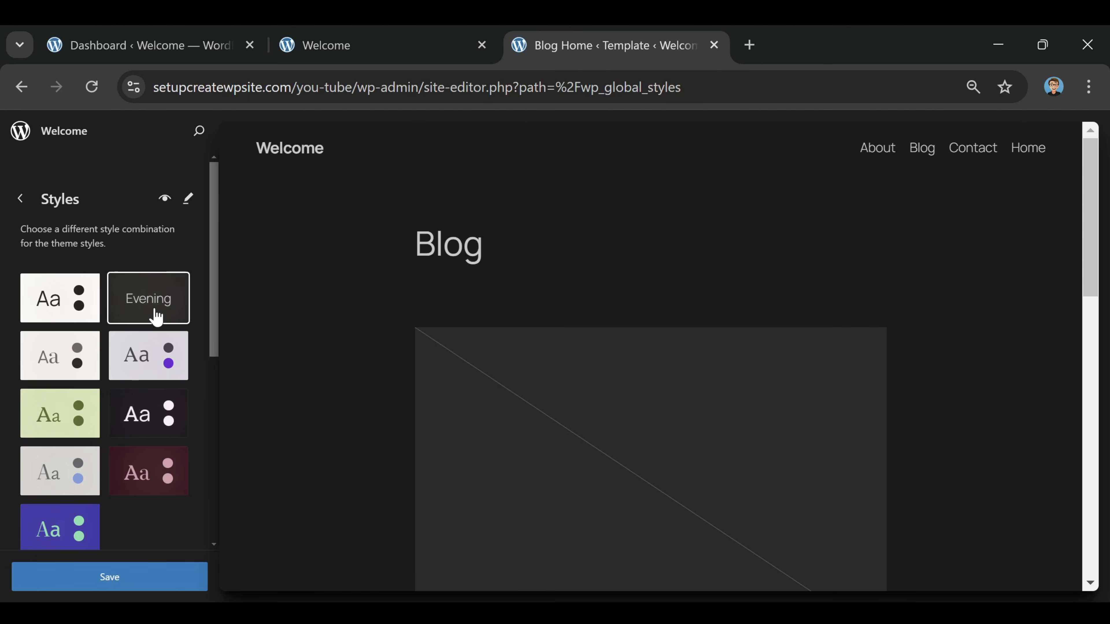
click(145, 363)
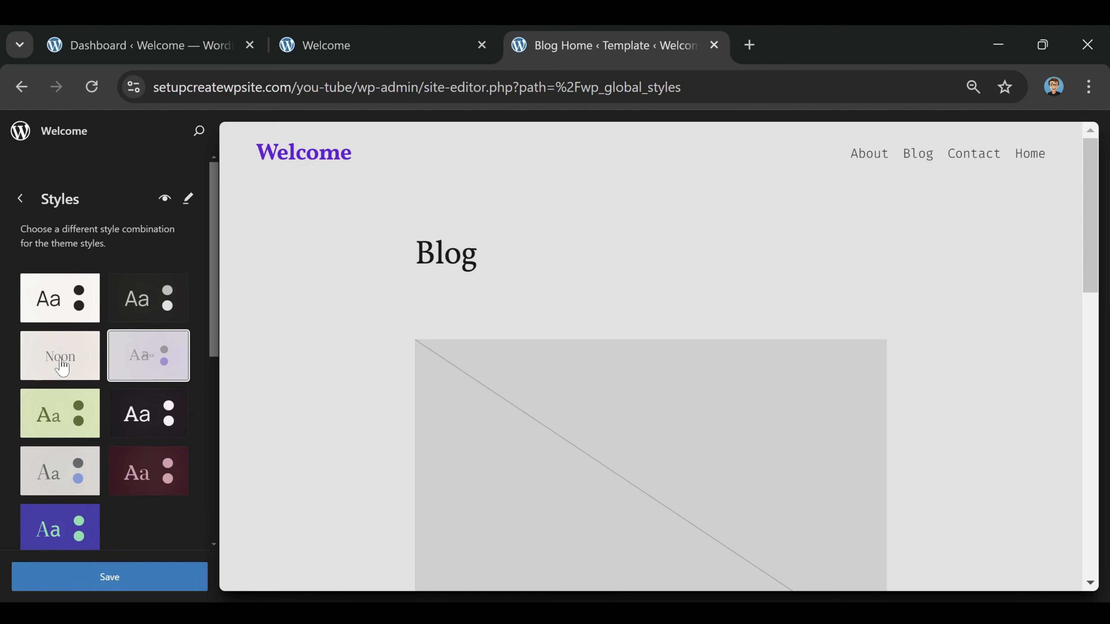
click(59, 366)
click(94, 422)
click(157, 420)
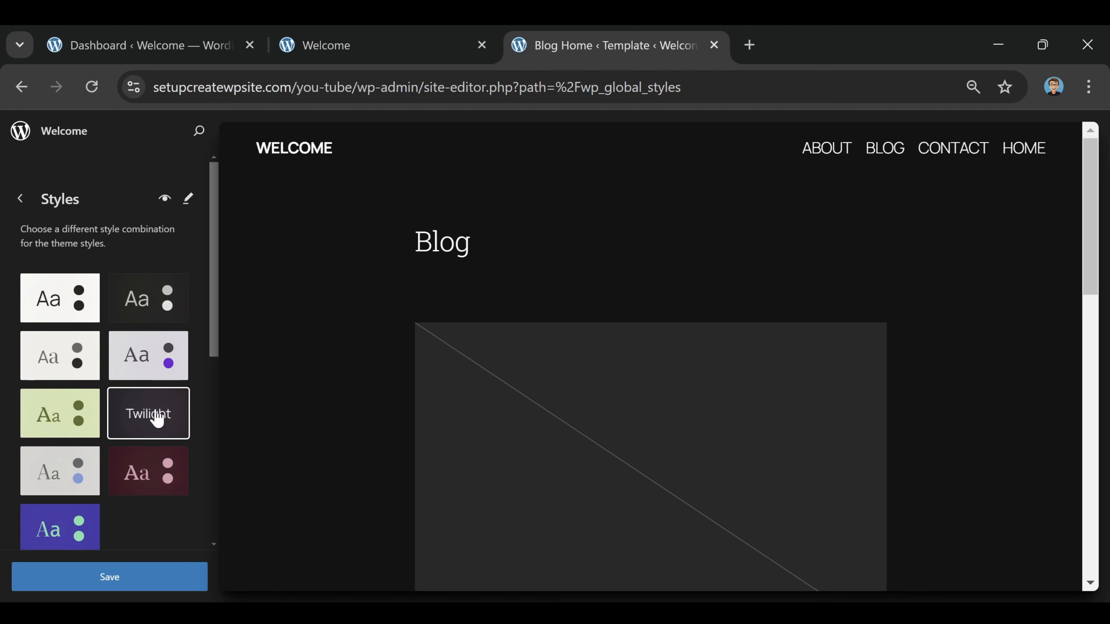
click(154, 306)
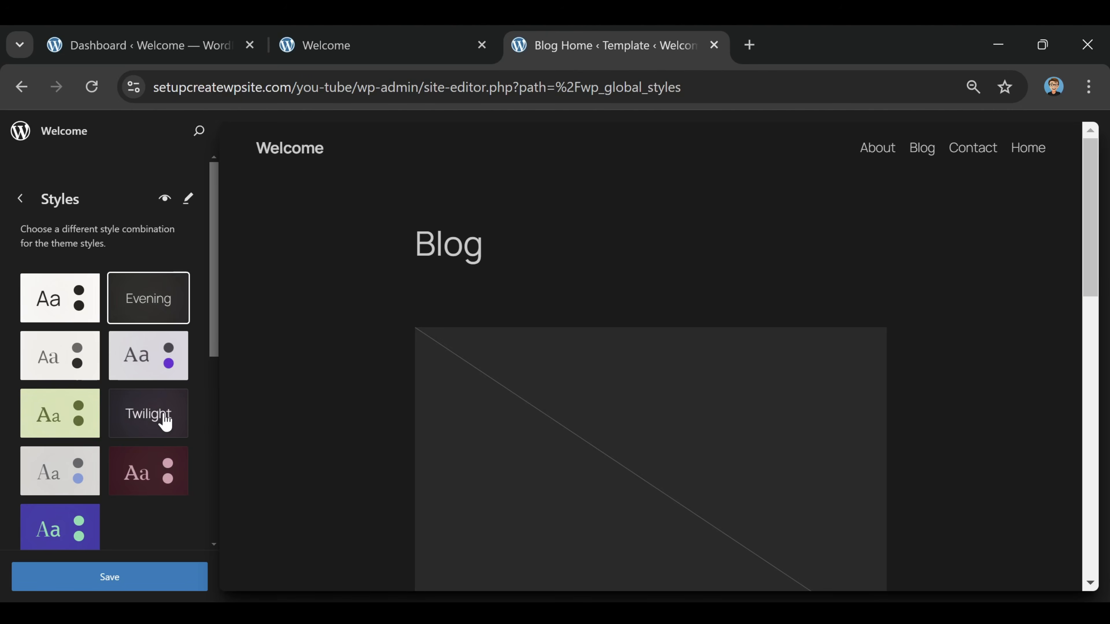
click(162, 402)
click(153, 301)
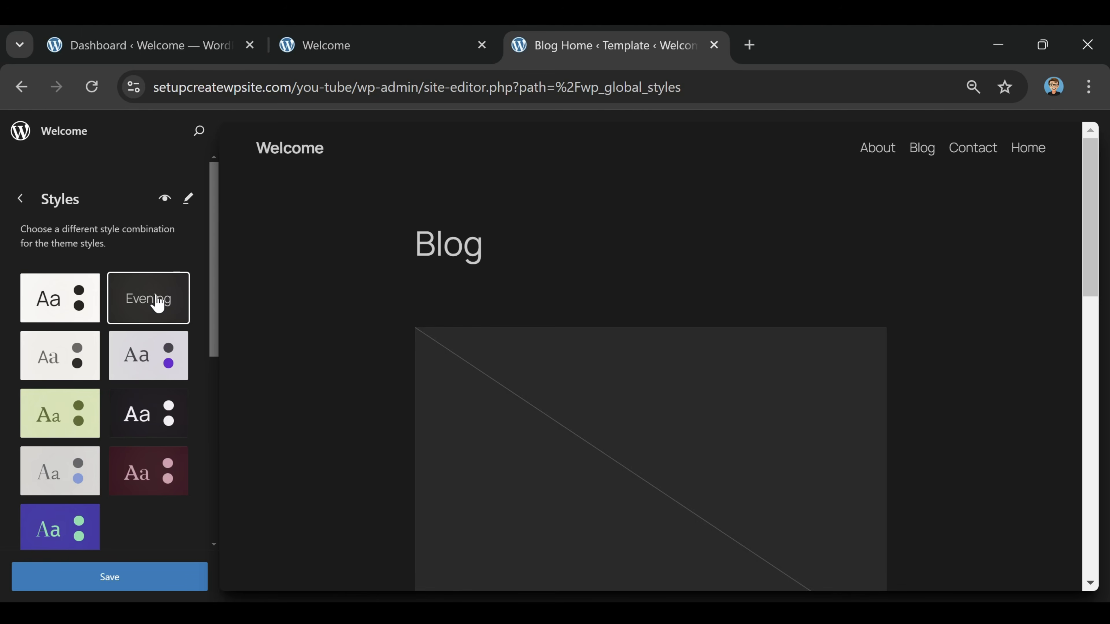
Look through the palettes and typography sets, try several fonts on the site and choose the first typography set in the second row
scroll(107, 317, down, 5)
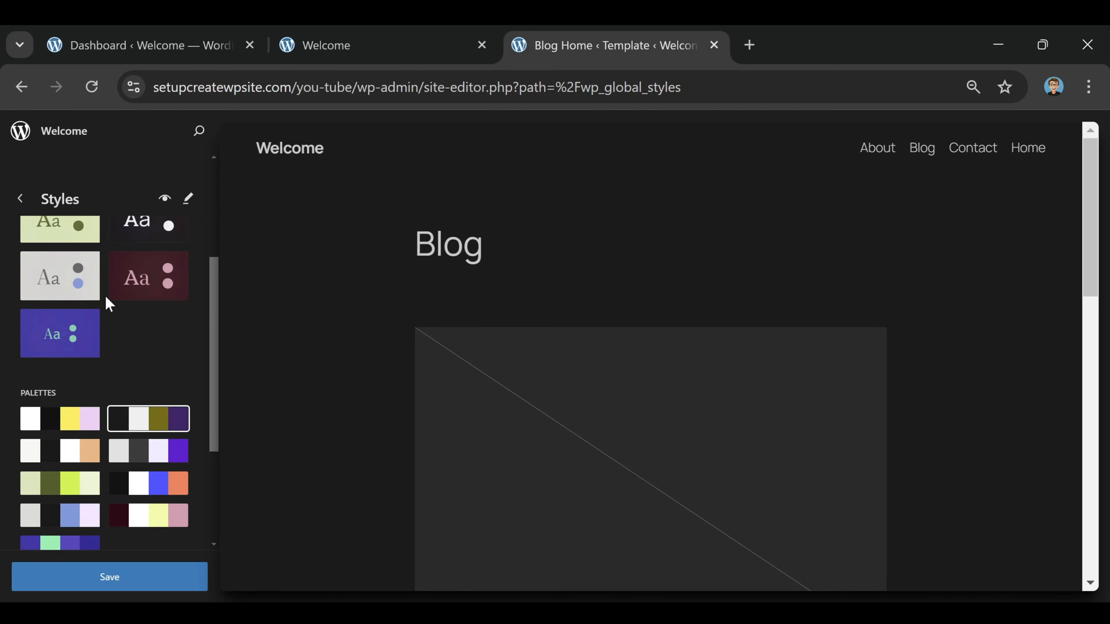
scroll(81, 252, down, 3)
scroll(84, 253, up, 4)
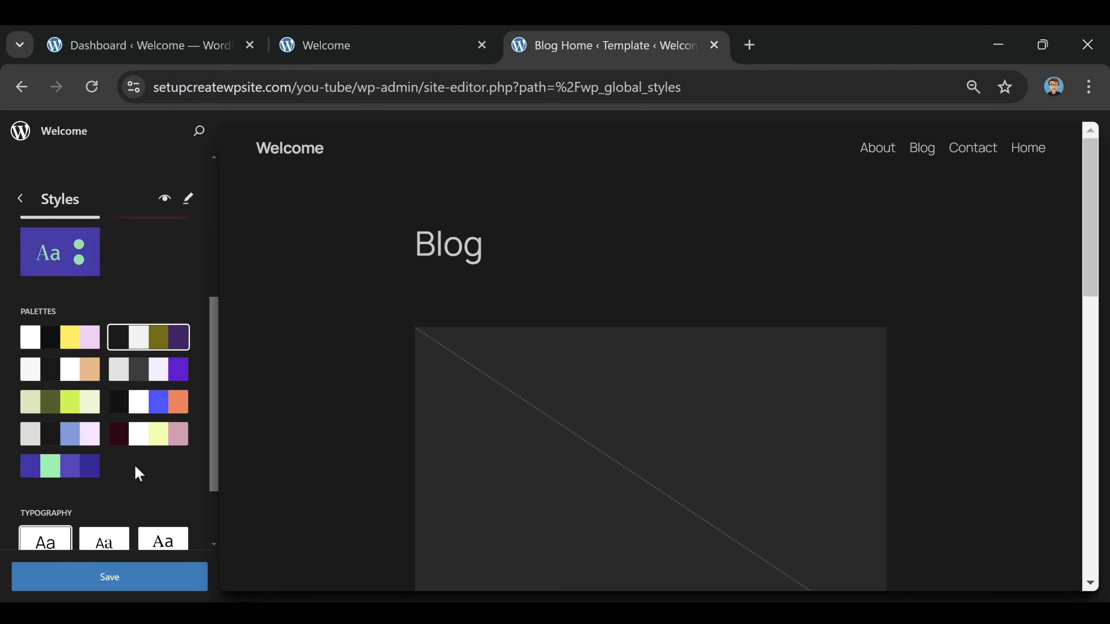
scroll(105, 349, down, 3)
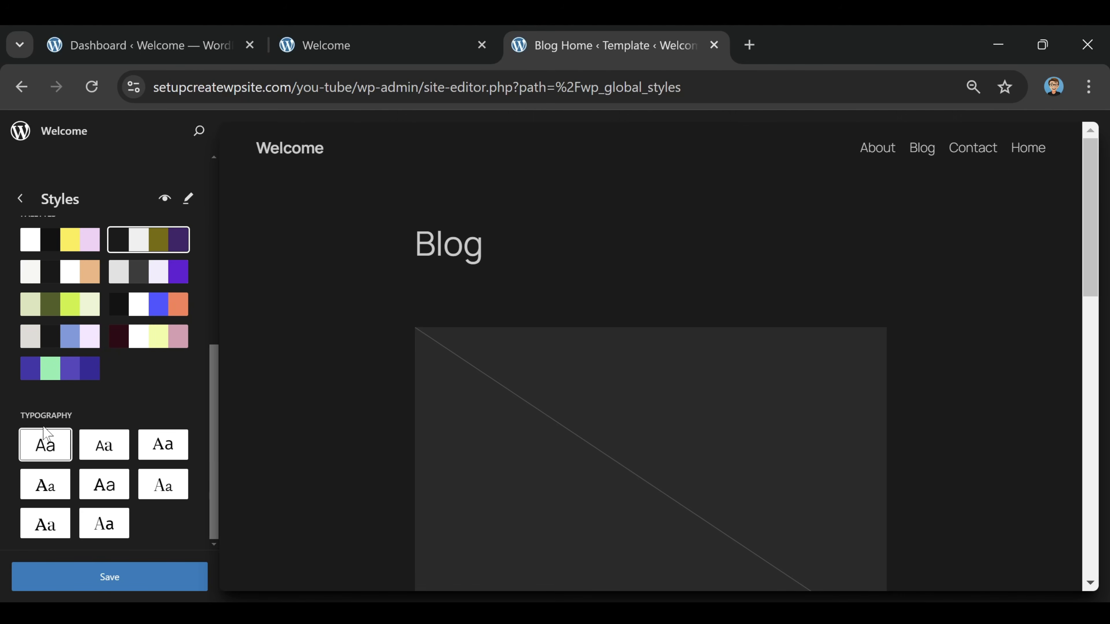
scroll(103, 457, up, 5)
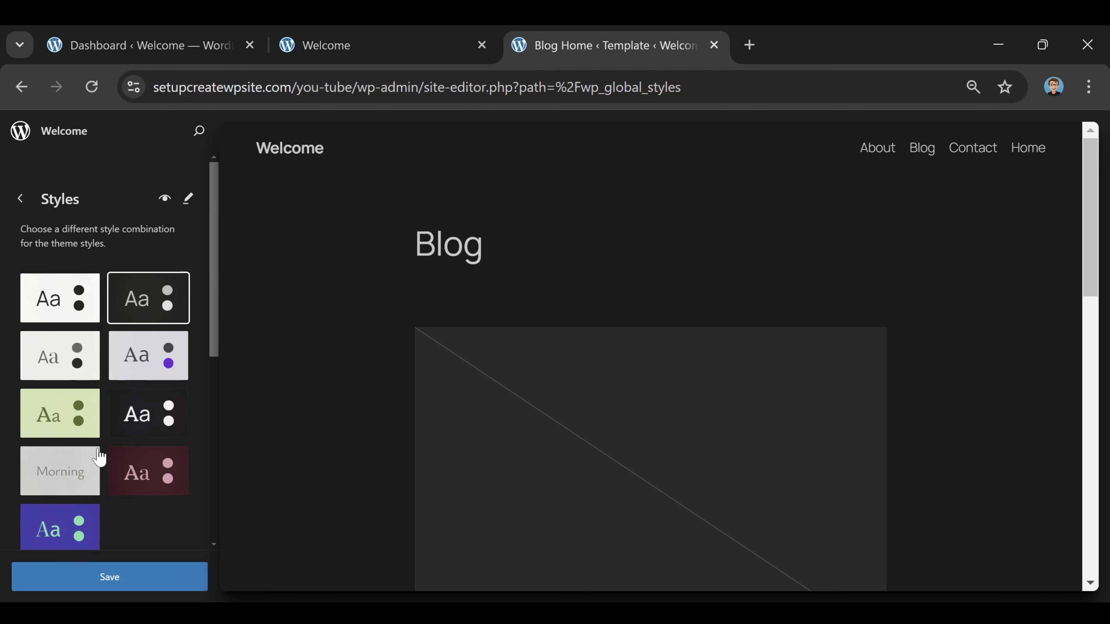
scroll(108, 404, down, 5)
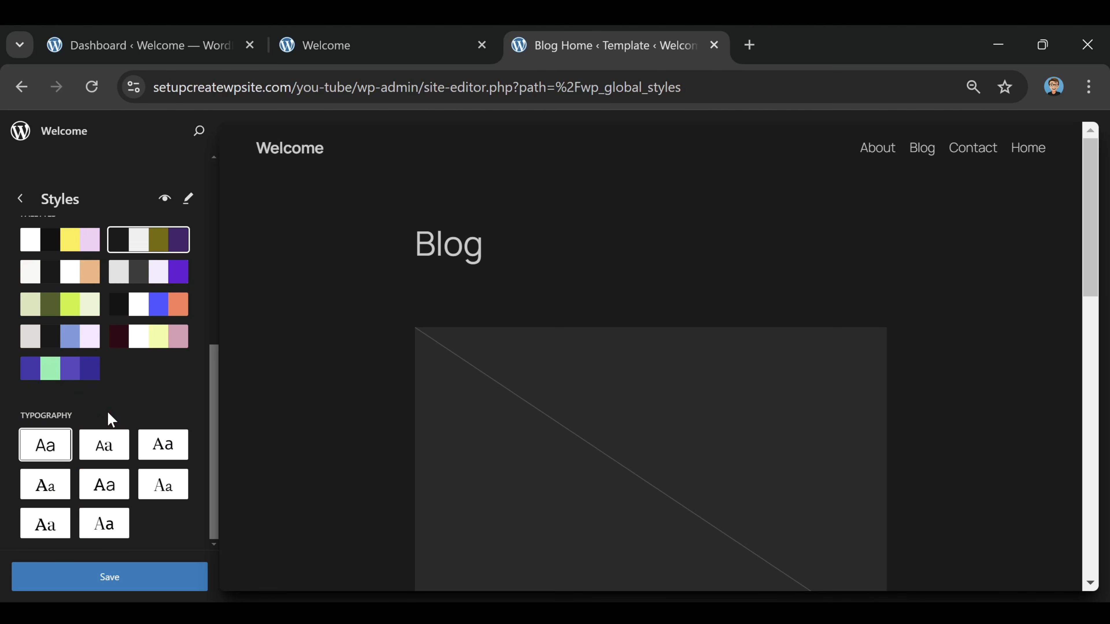
click(167, 448)
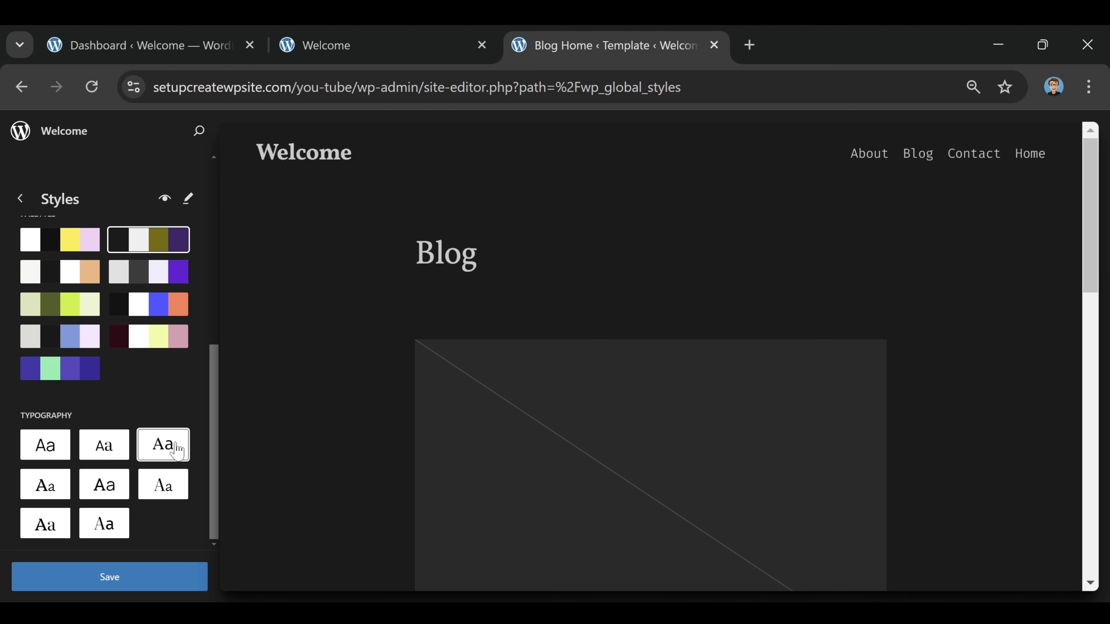
click(49, 486)
click(104, 487)
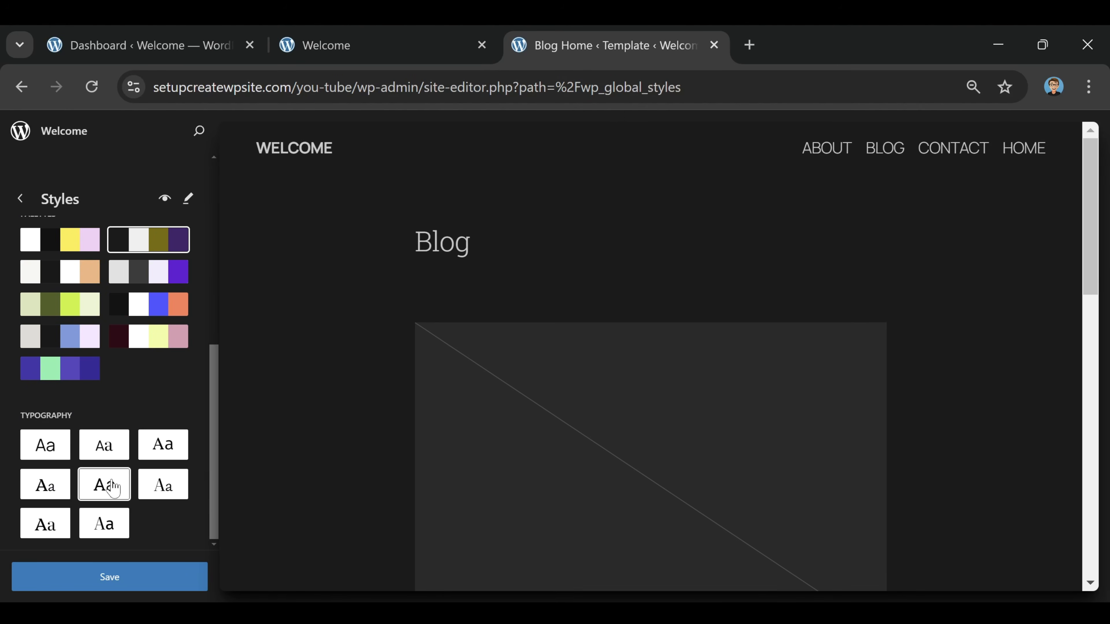
click(163, 487)
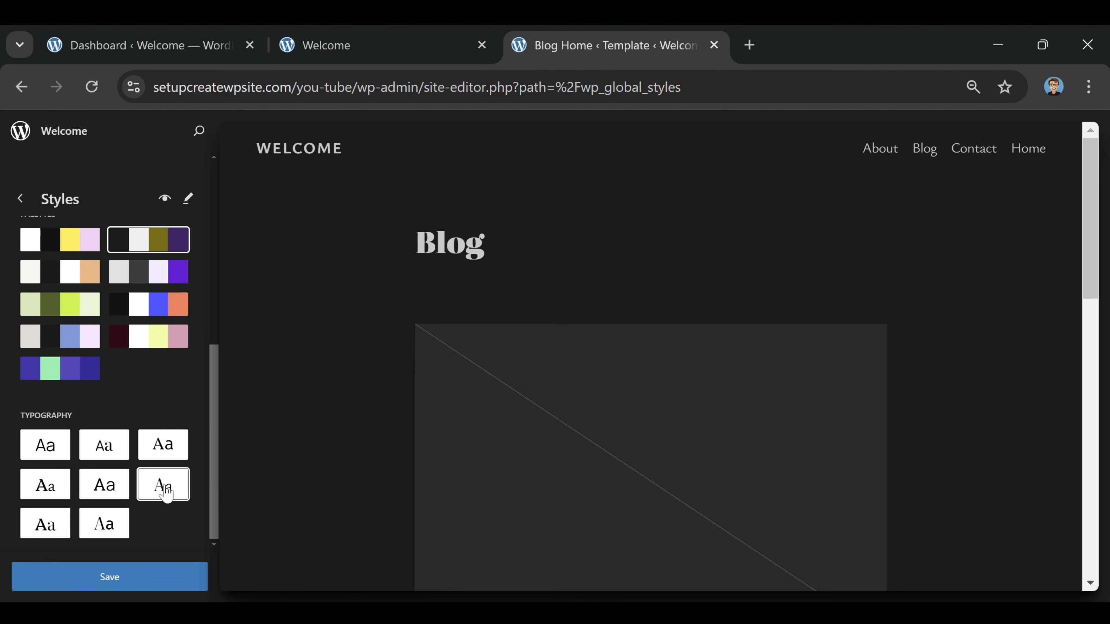
click(44, 527)
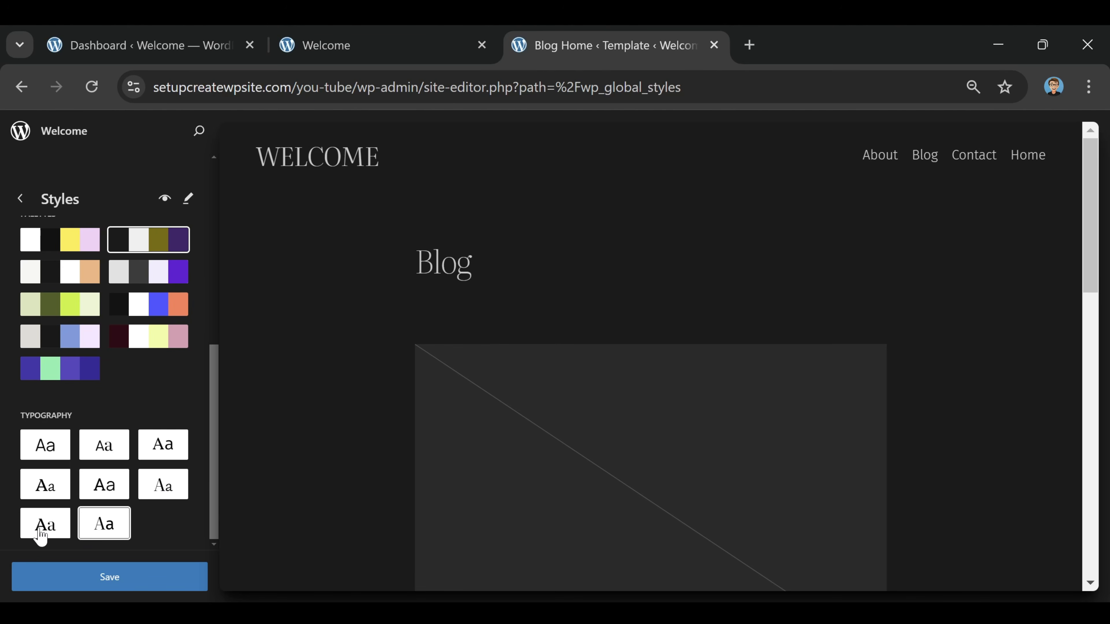
click(116, 492)
click(58, 486)
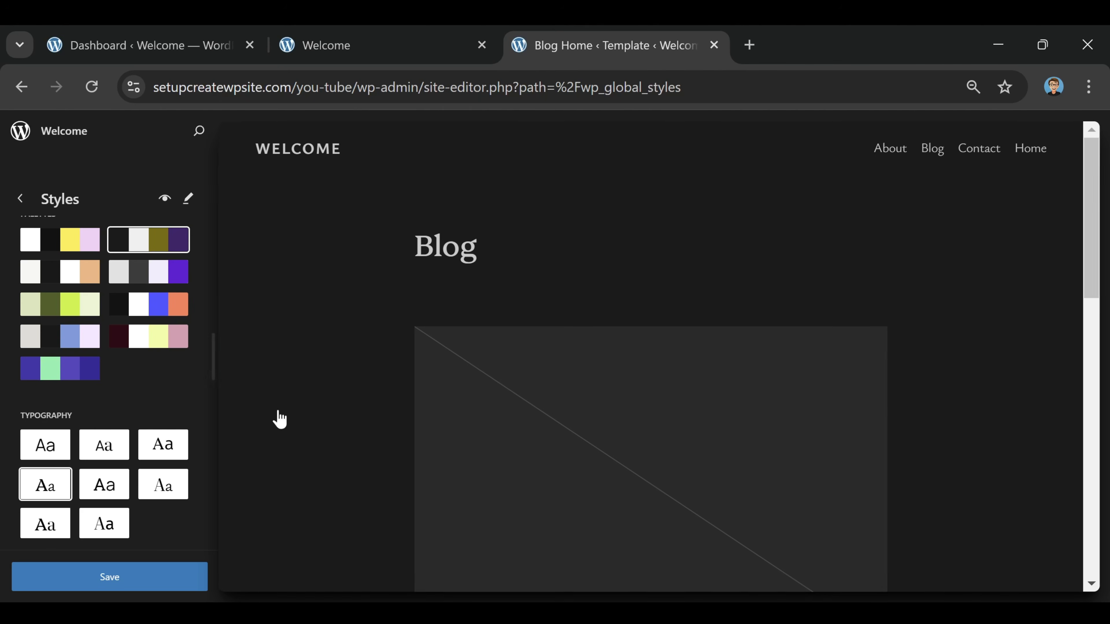
Save the style changes and reload the live site in its browser tab to check the new look
click(120, 588)
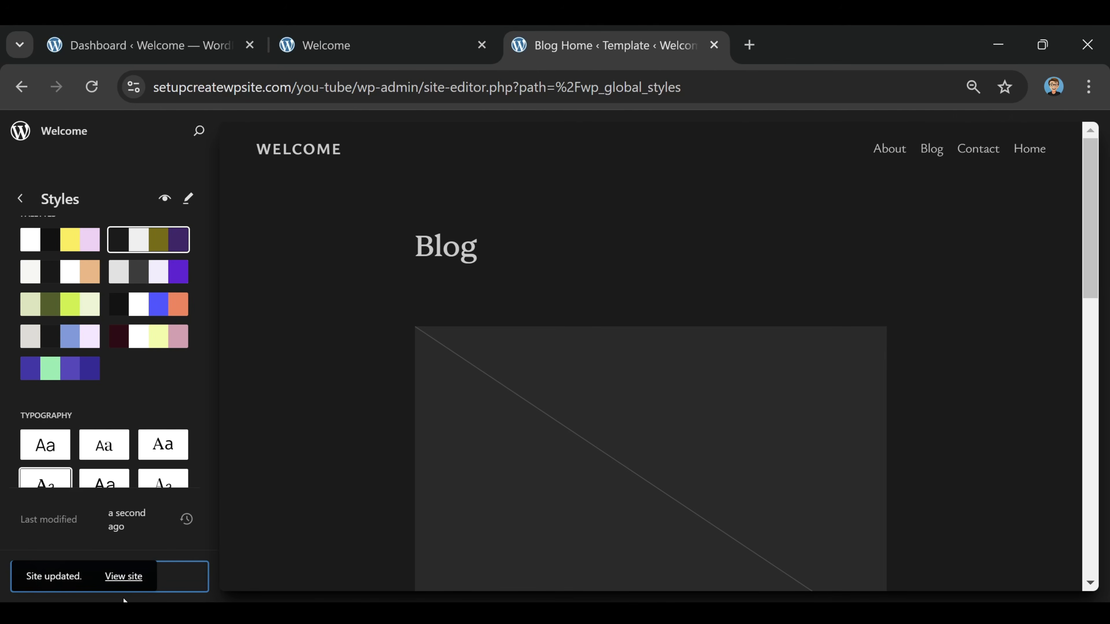
click(363, 50)
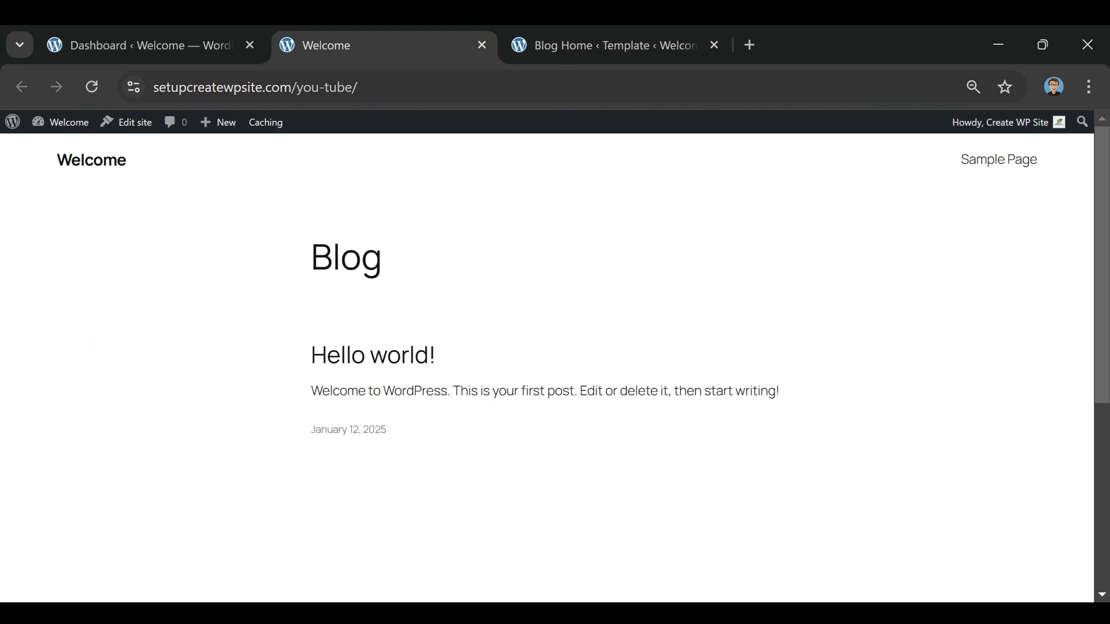
click(91, 87)
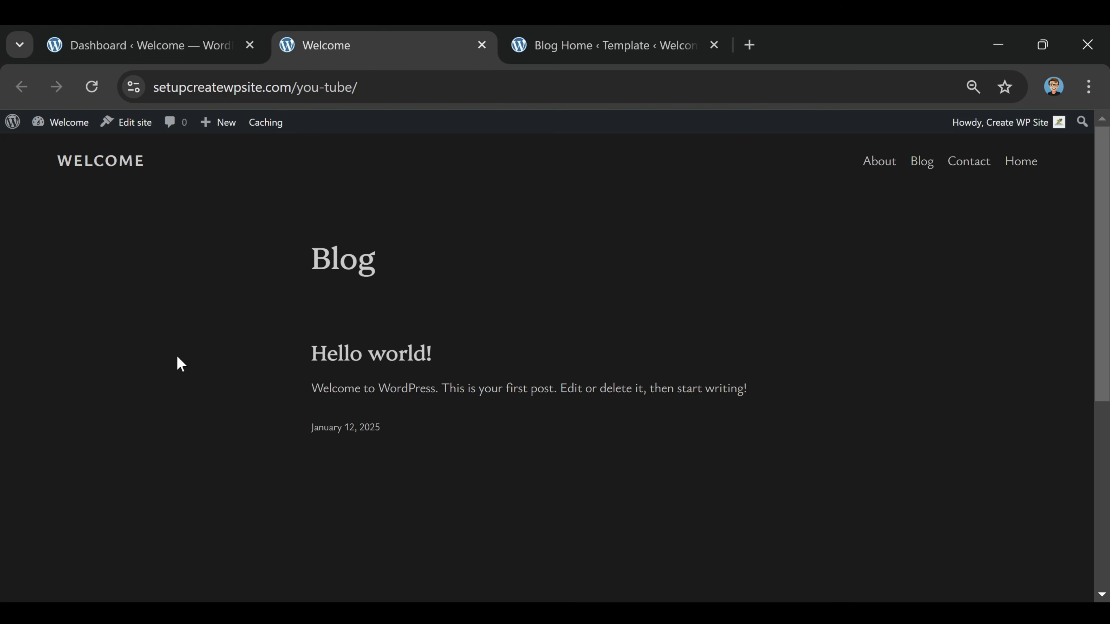
In the Blog Home template, replace the header's site title with Digital Traffic lab and save the change
scroll(521, 293, down, 5)
scroll(542, 322, up, 5)
key(ctrl+Tab)
click(72, 188)
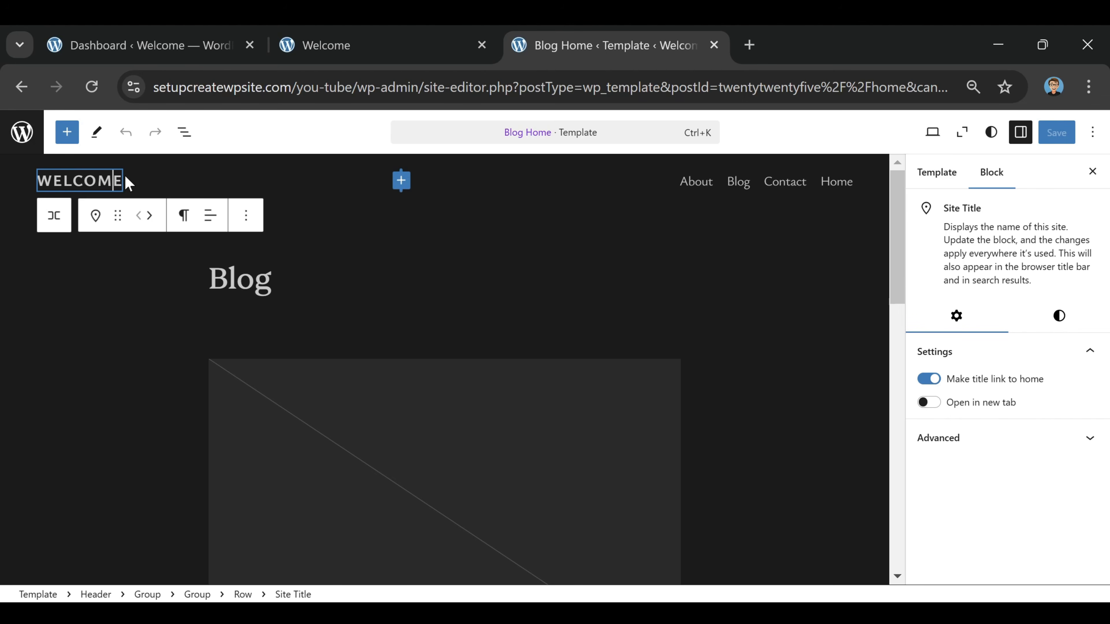
key(End)
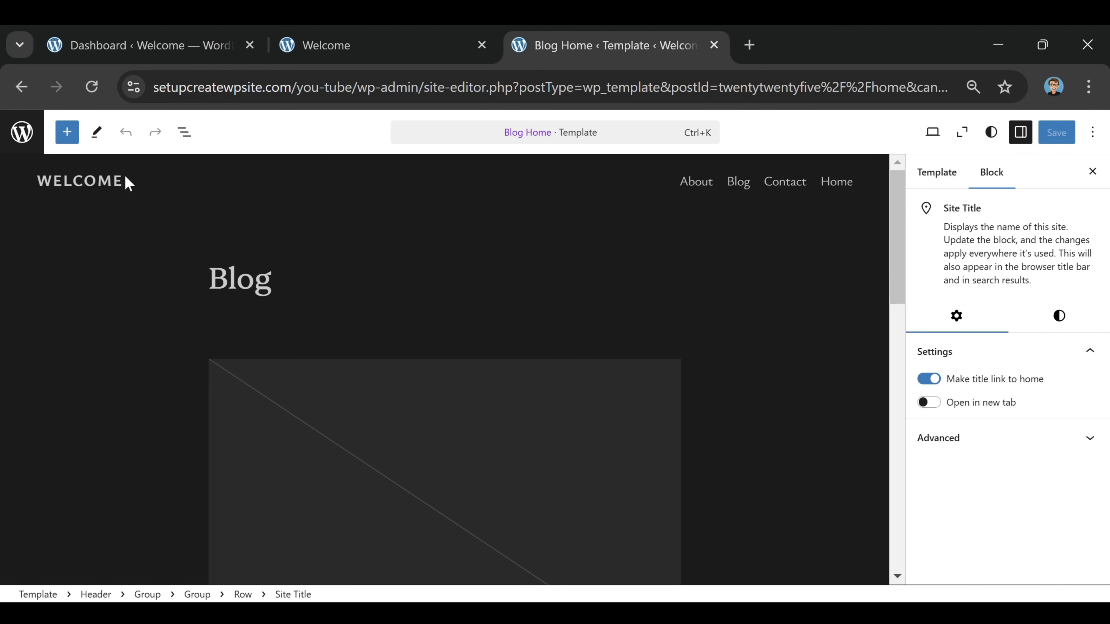
key(BackSpace)
key(BackSpace)
key(BackSpace)
key(BackSpace)
key(BackSpace)
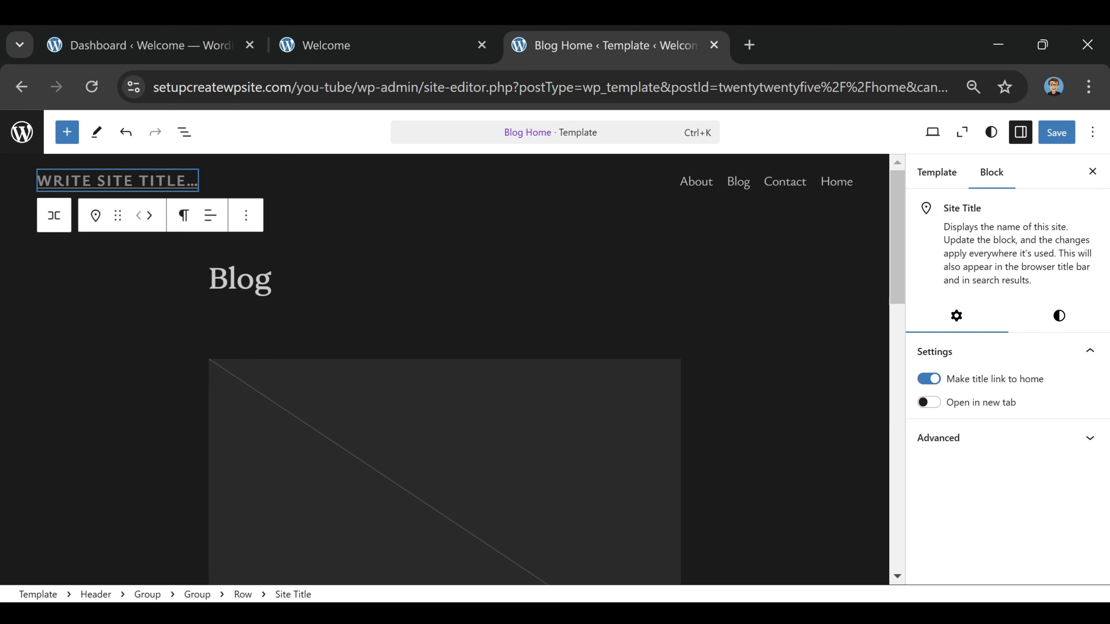
text(DIGITAL TRAFFIC)
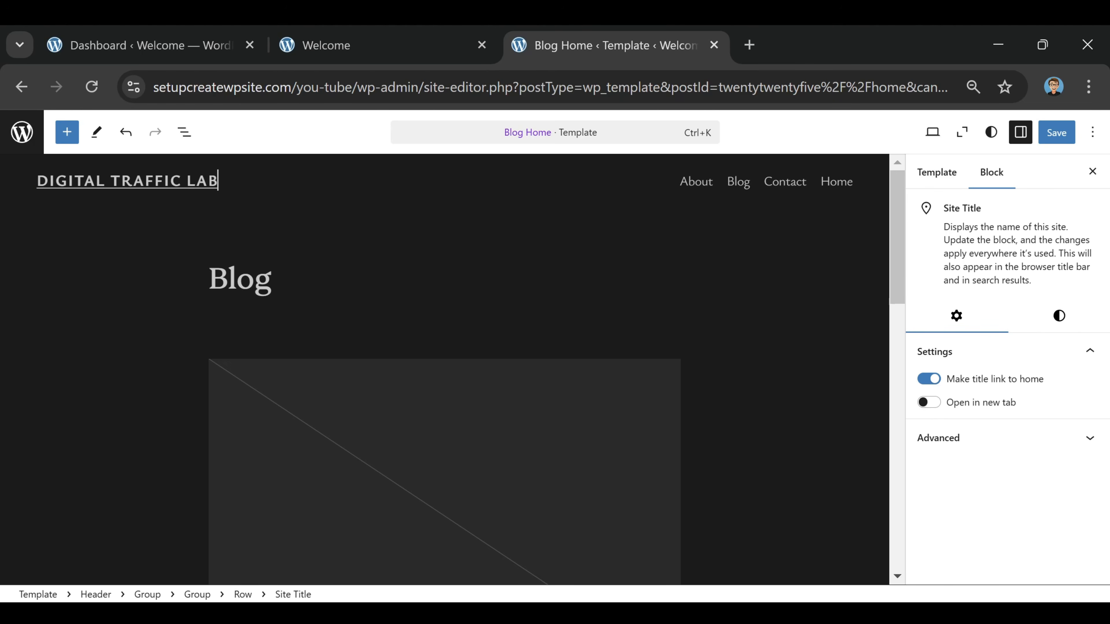
click(332, 419)
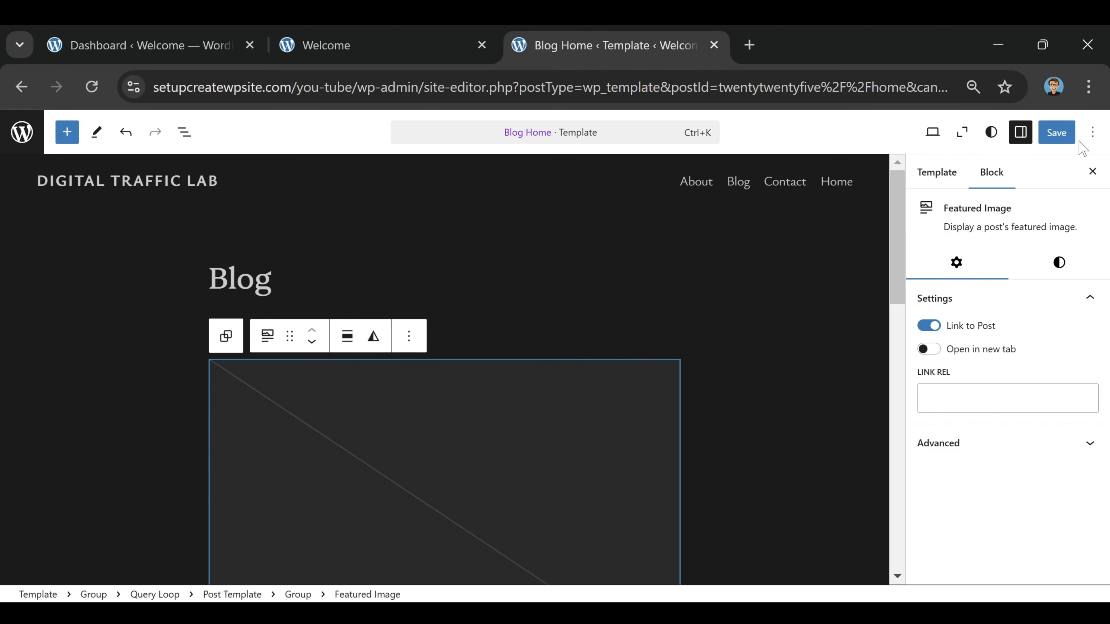
click(1055, 134)
click(1054, 136)
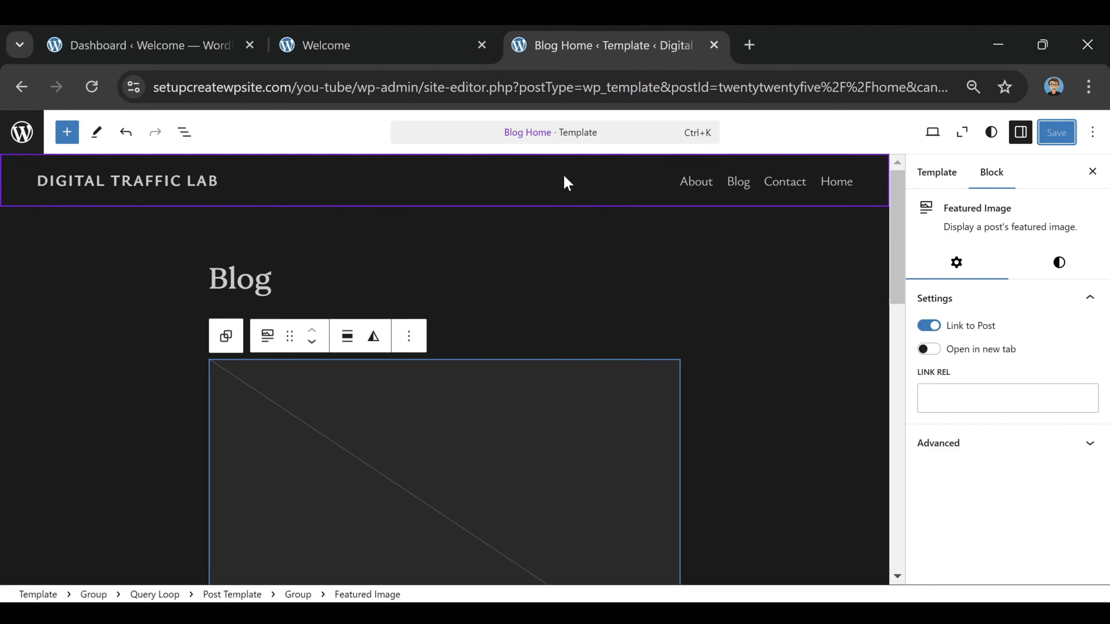
Select the header's navigation and convert its automatic Page List into an editable menu
click(566, 181)
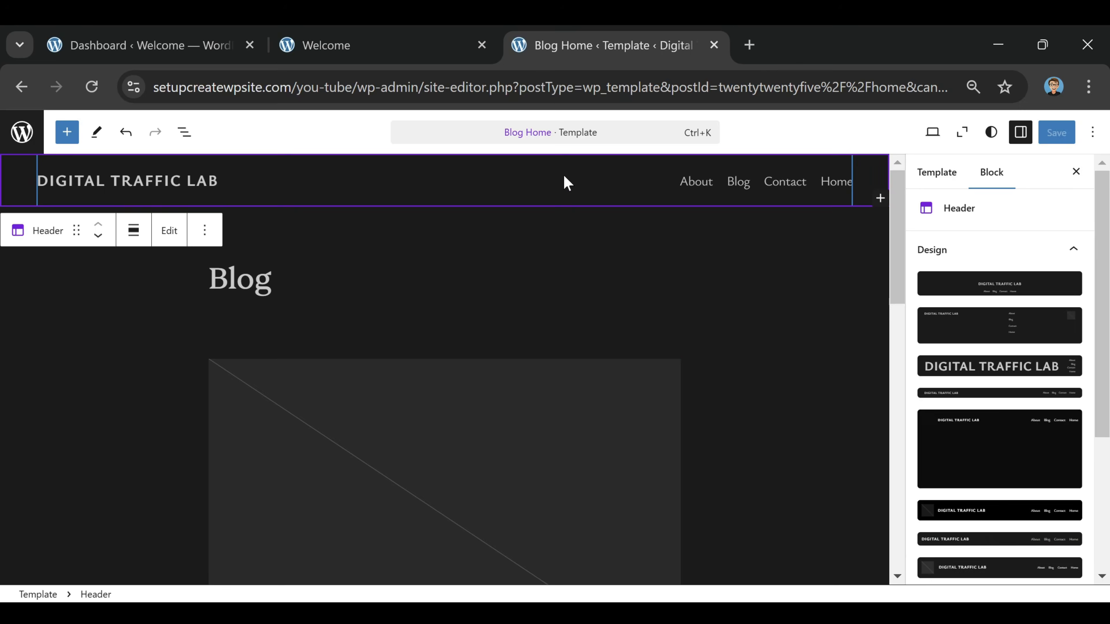
click(718, 174)
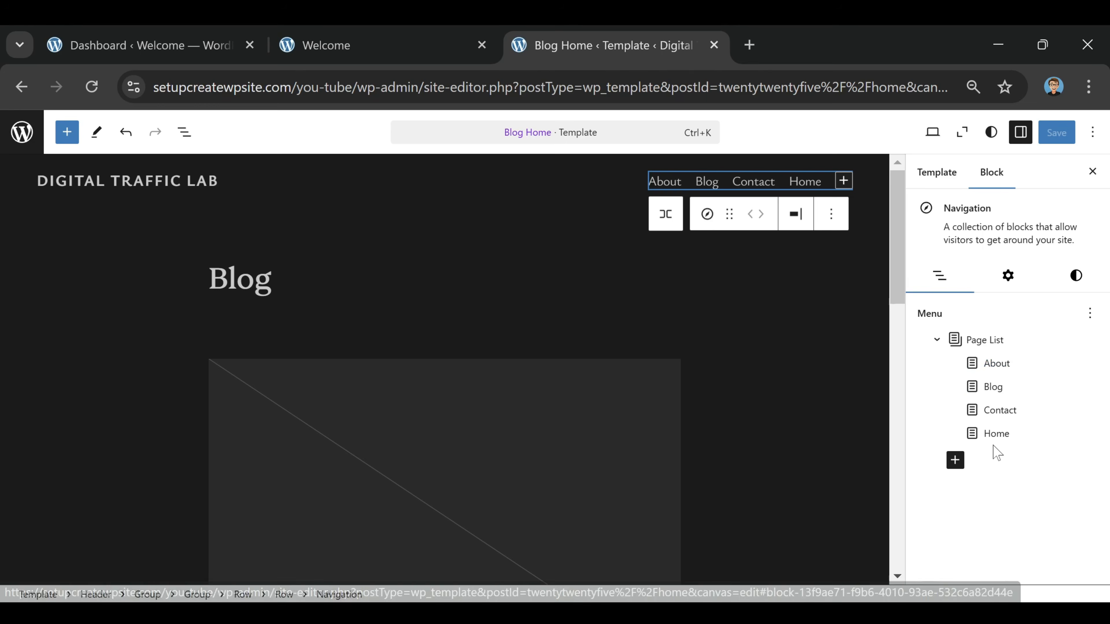
click(993, 434)
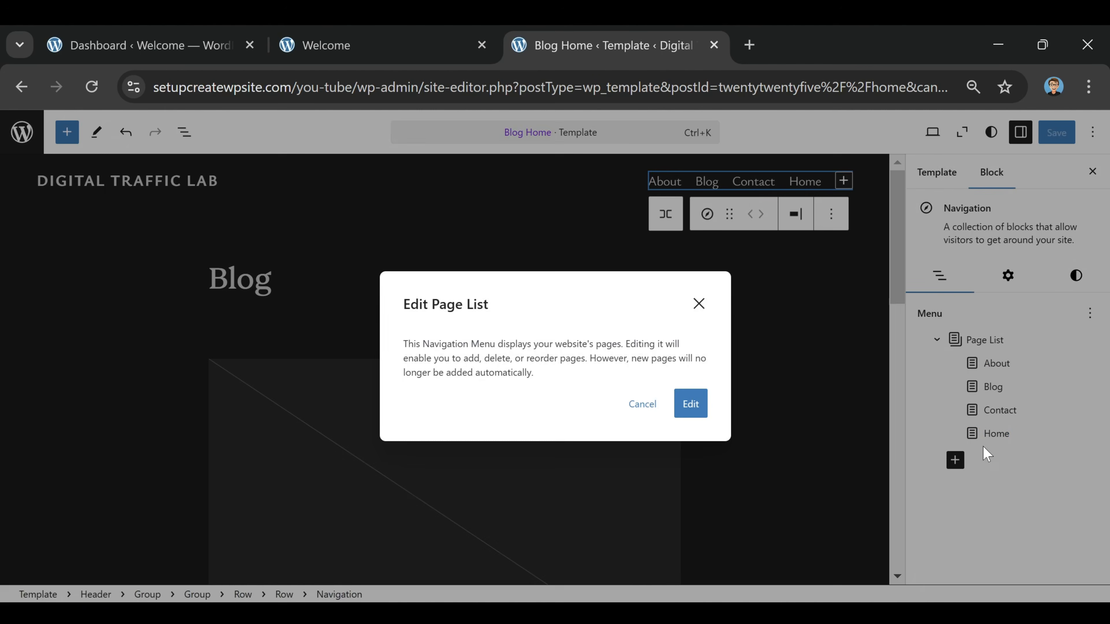
click(688, 409)
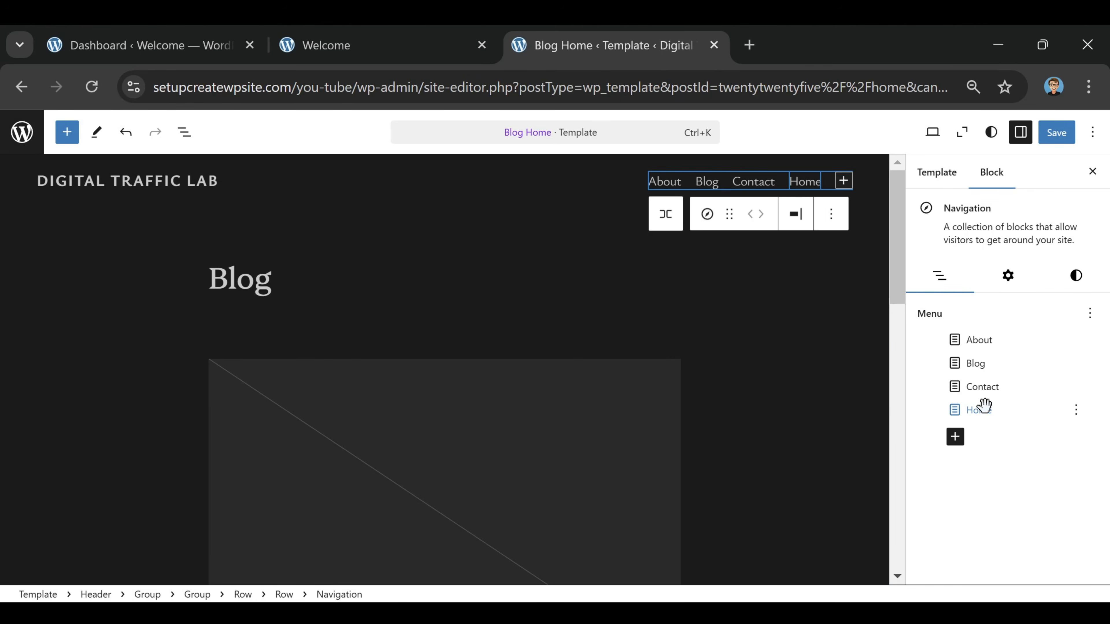
Reorder the navigation menu as Home, Blog, About, Contact, save it and reload the live site to check it
drag(983, 409, 946, 336)
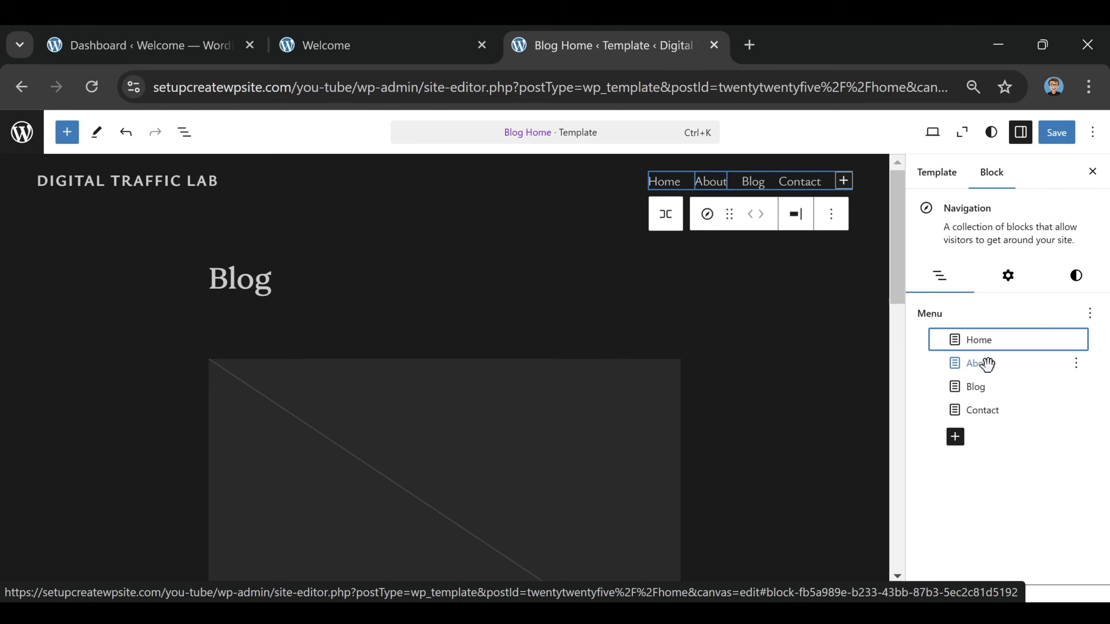
drag(974, 387, 968, 362)
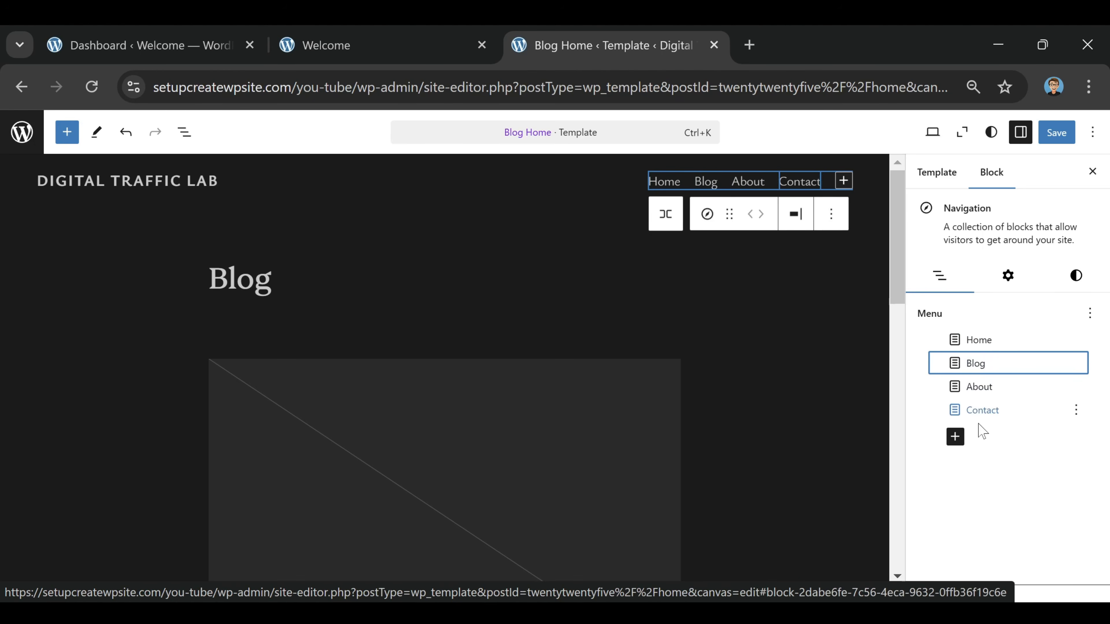
click(1057, 134)
click(1054, 131)
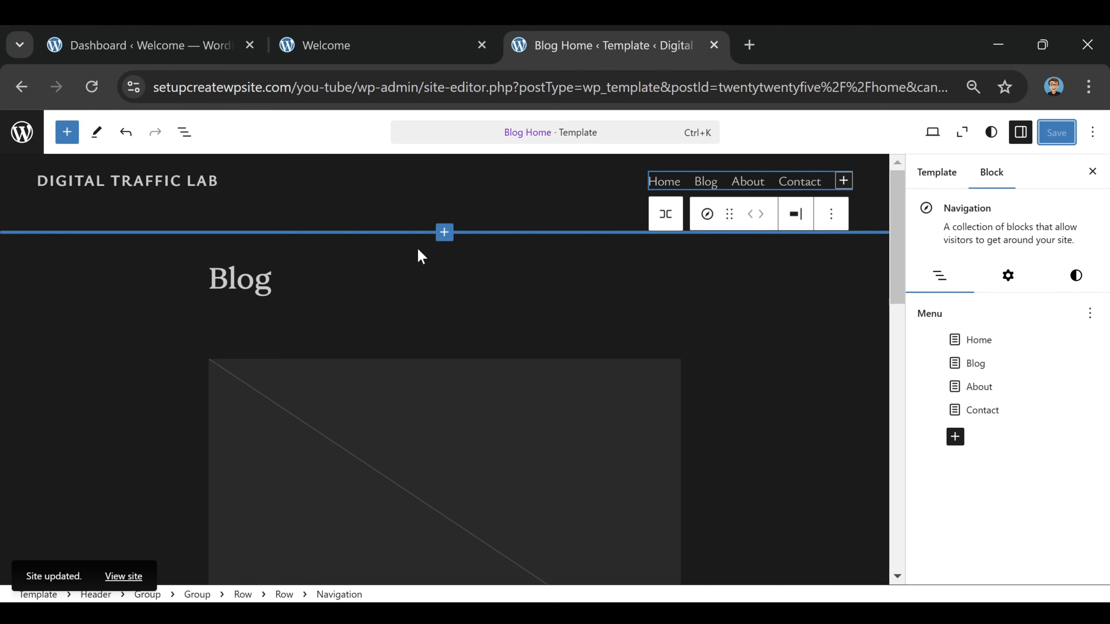
click(354, 39)
click(96, 95)
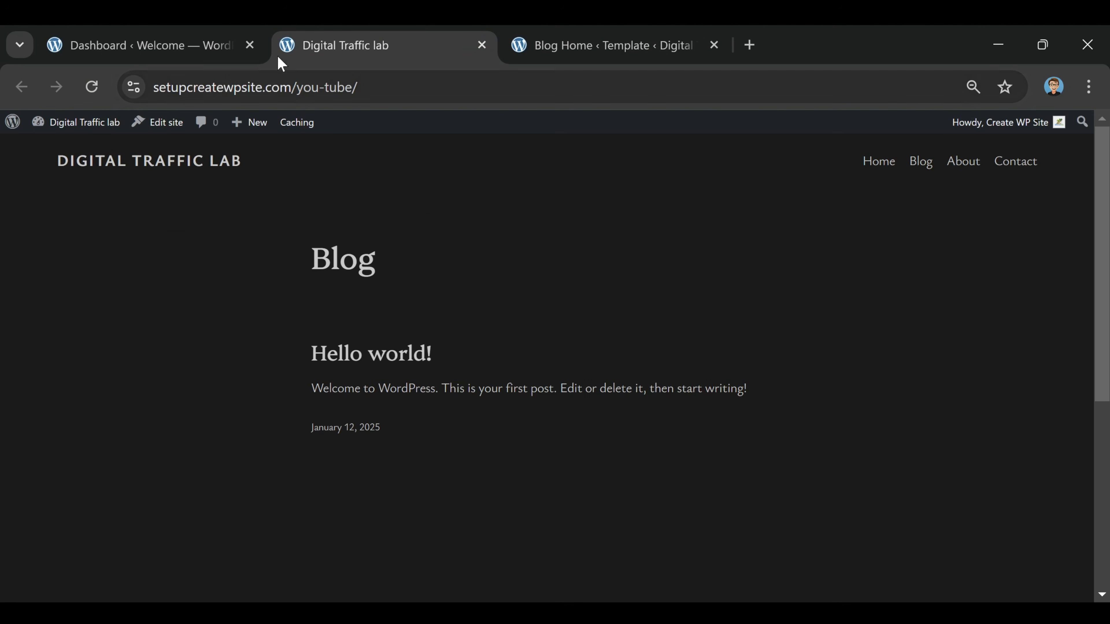
In the dashboard's Reading settings, use a static page with Home as homepage and Blog as posts page, and save
click(102, 50)
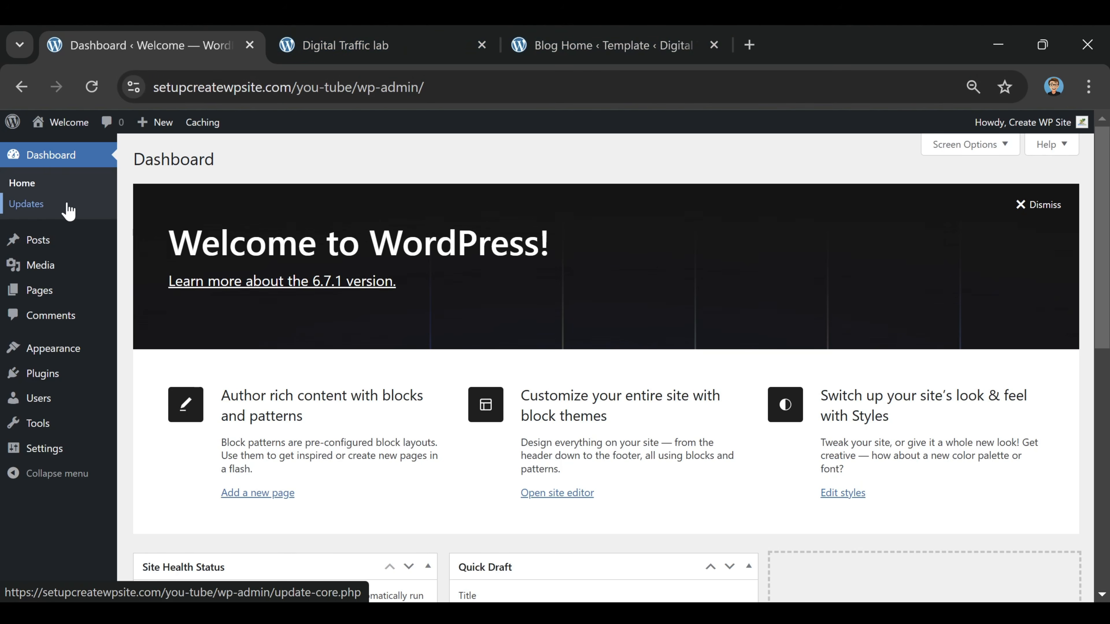
mouse_move(49, 301)
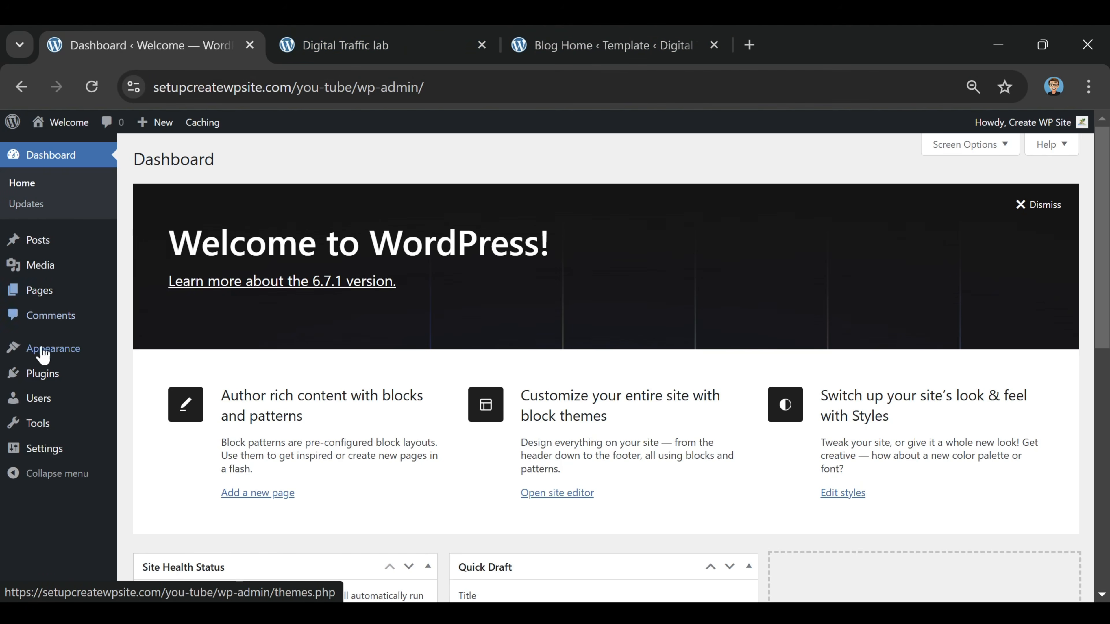
mouse_move(15, 455)
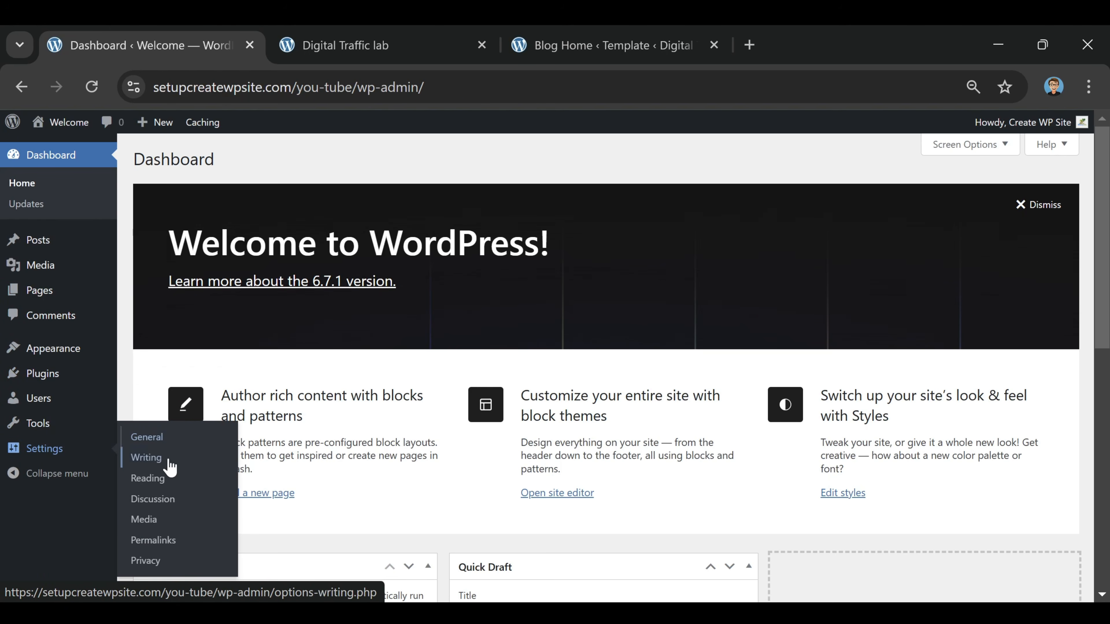
click(157, 483)
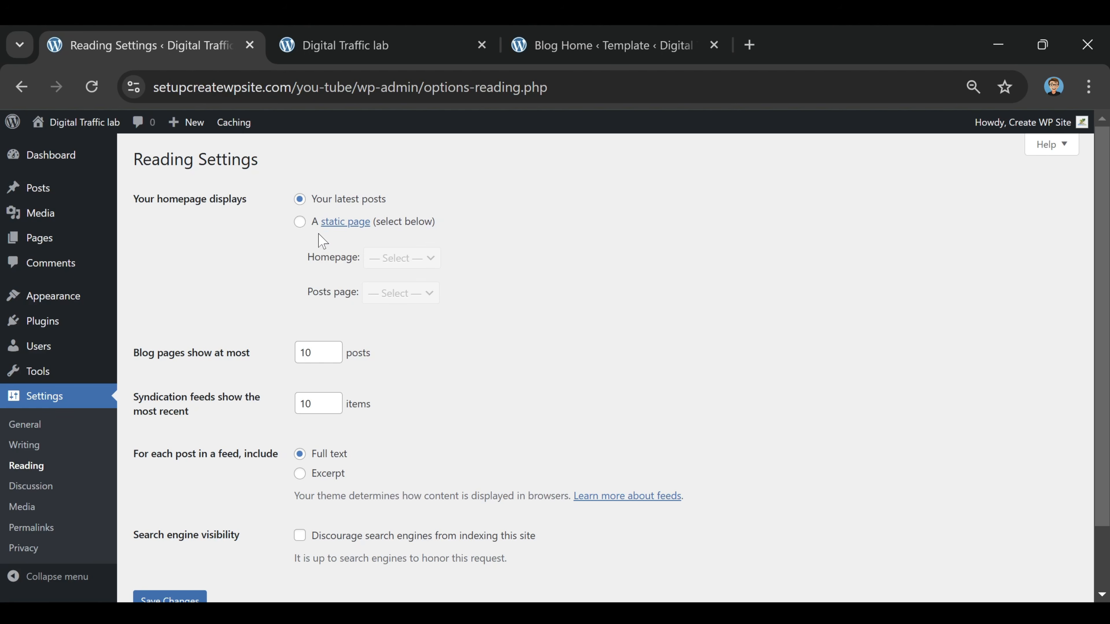
click(301, 223)
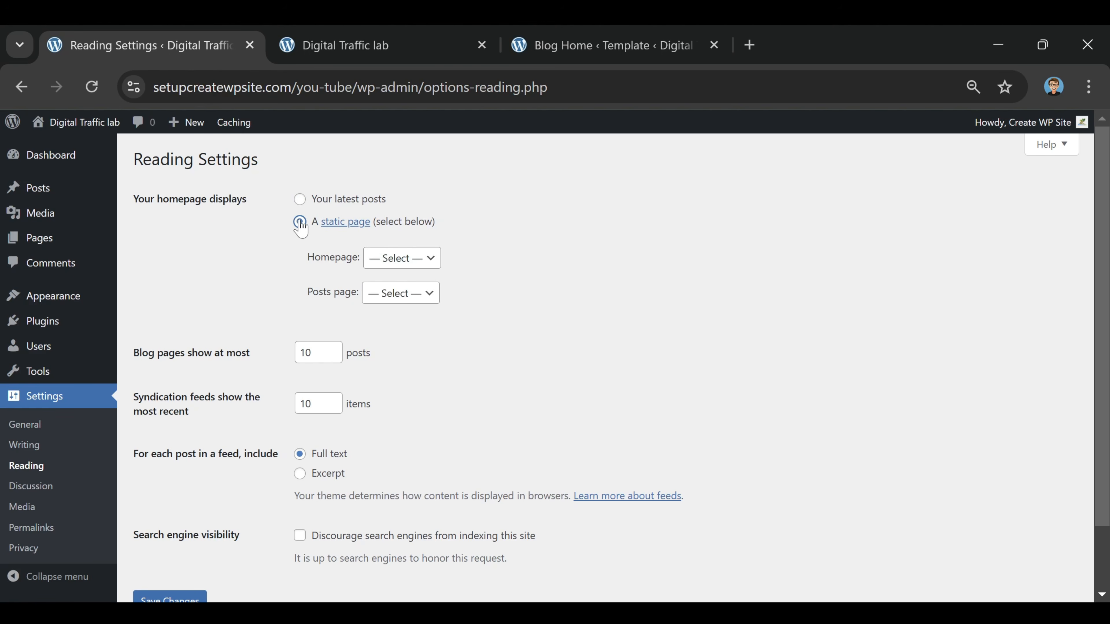
click(428, 261)
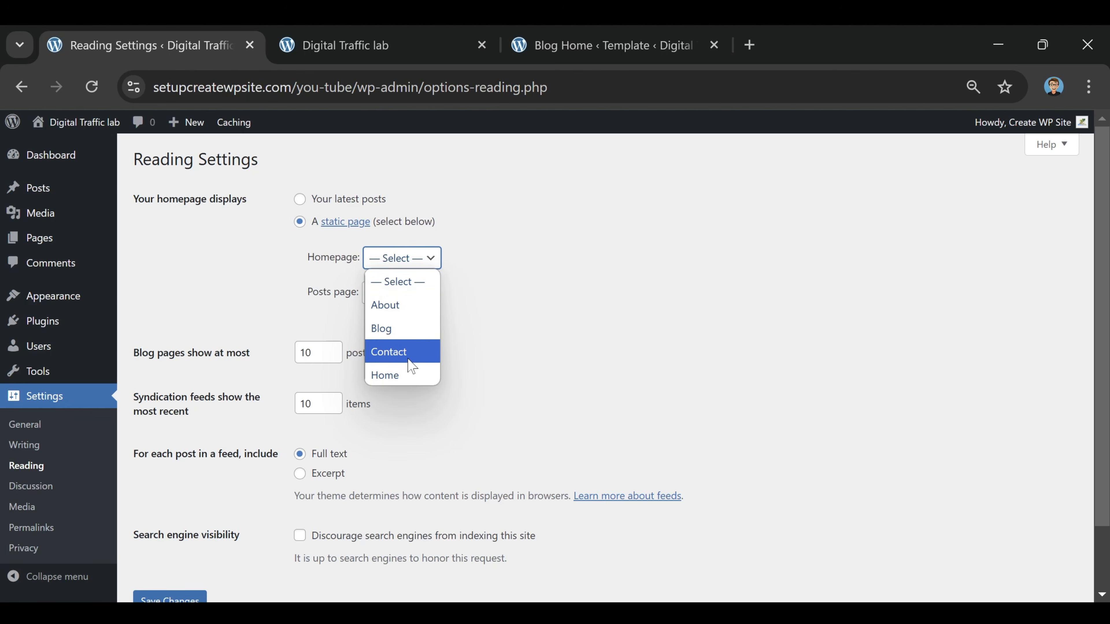
click(402, 374)
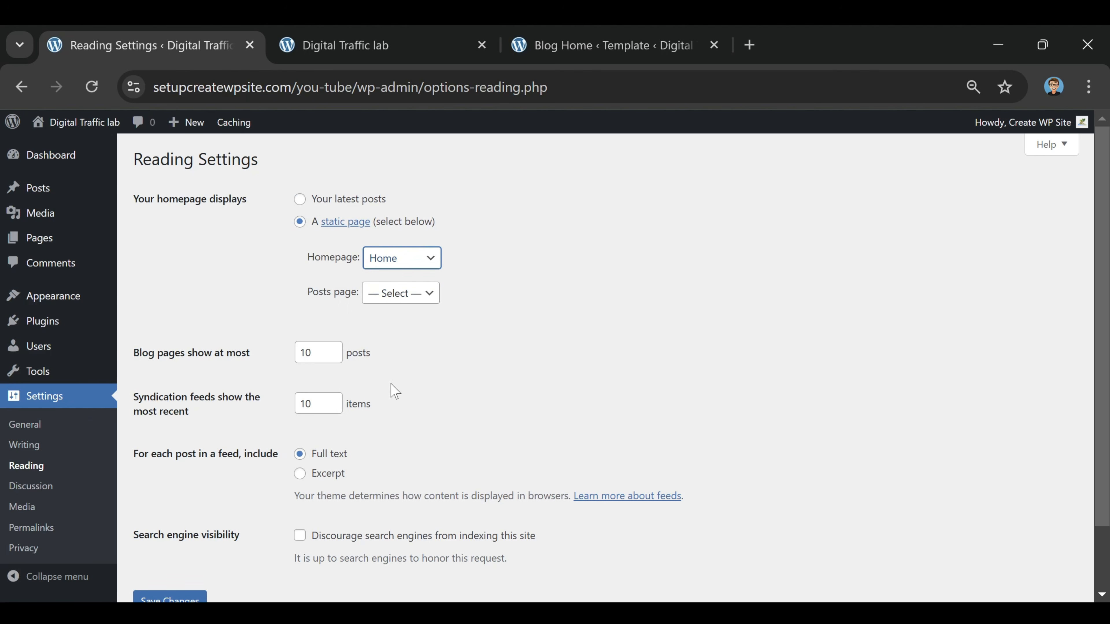
click(390, 293)
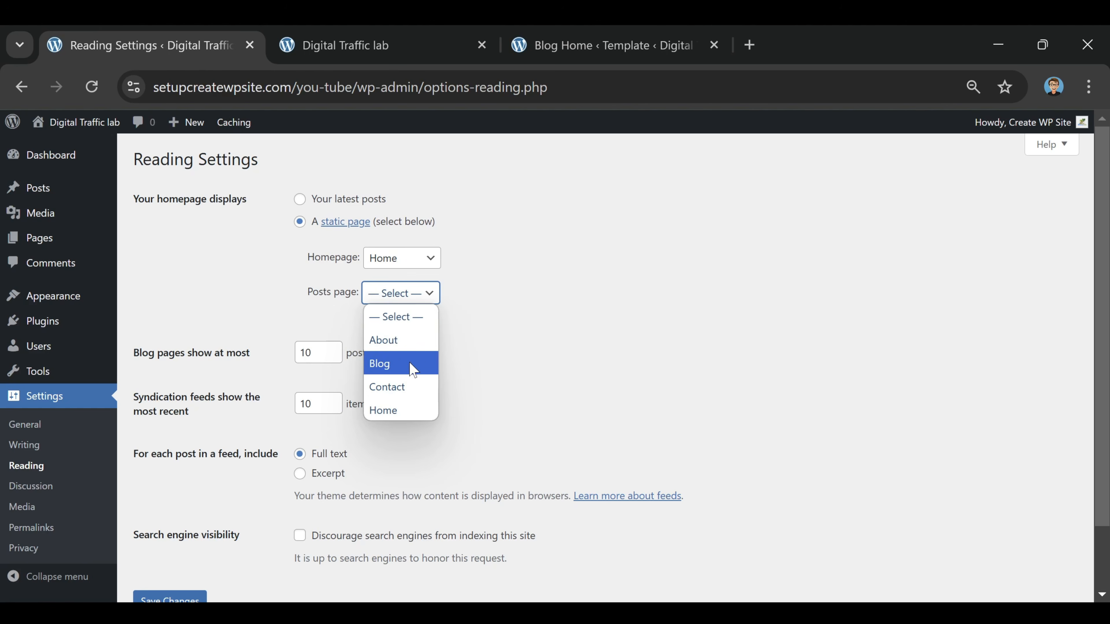
click(414, 370)
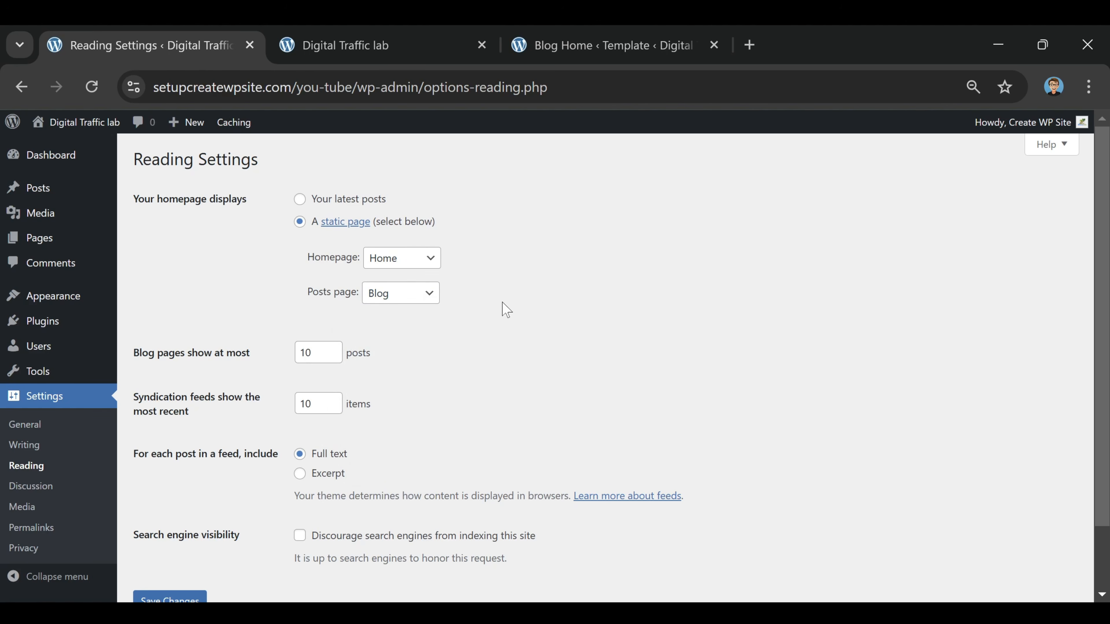
scroll(503, 309, down, 2)
click(178, 536)
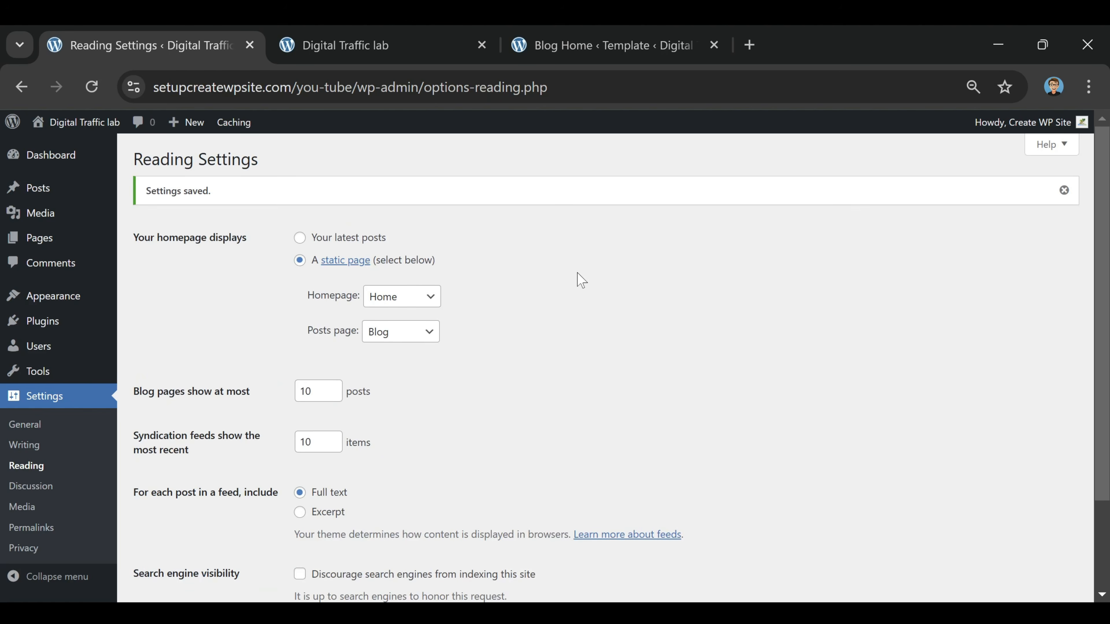
Check the live homepage, close the old site editor tab and open the site editor again in a new tab
click(408, 46)
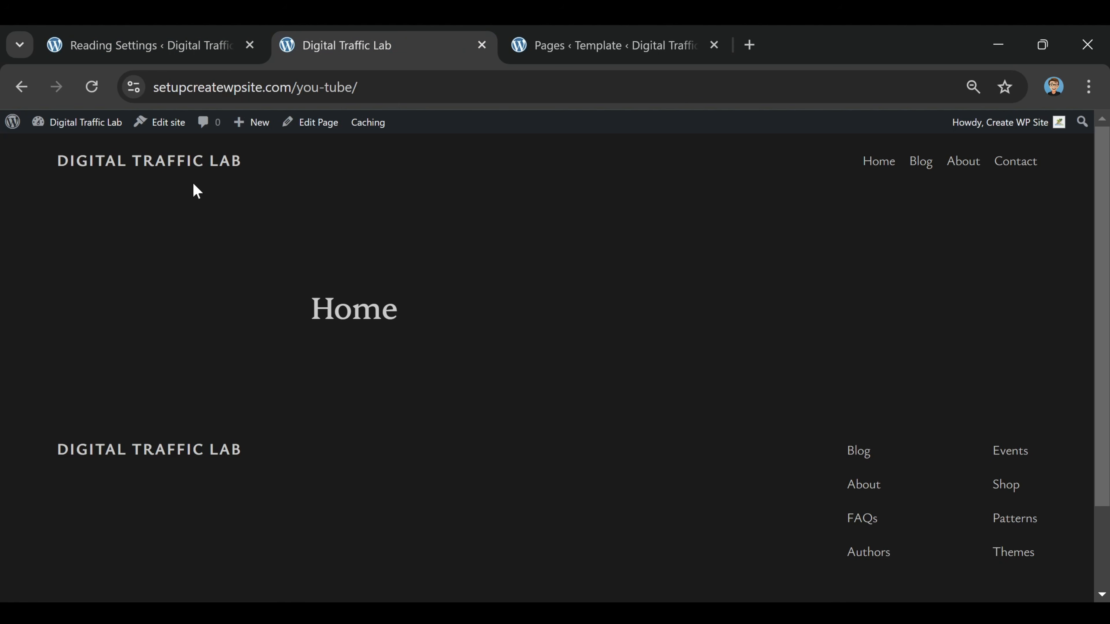
click(714, 44)
right_click(180, 122)
click(263, 143)
click(615, 47)
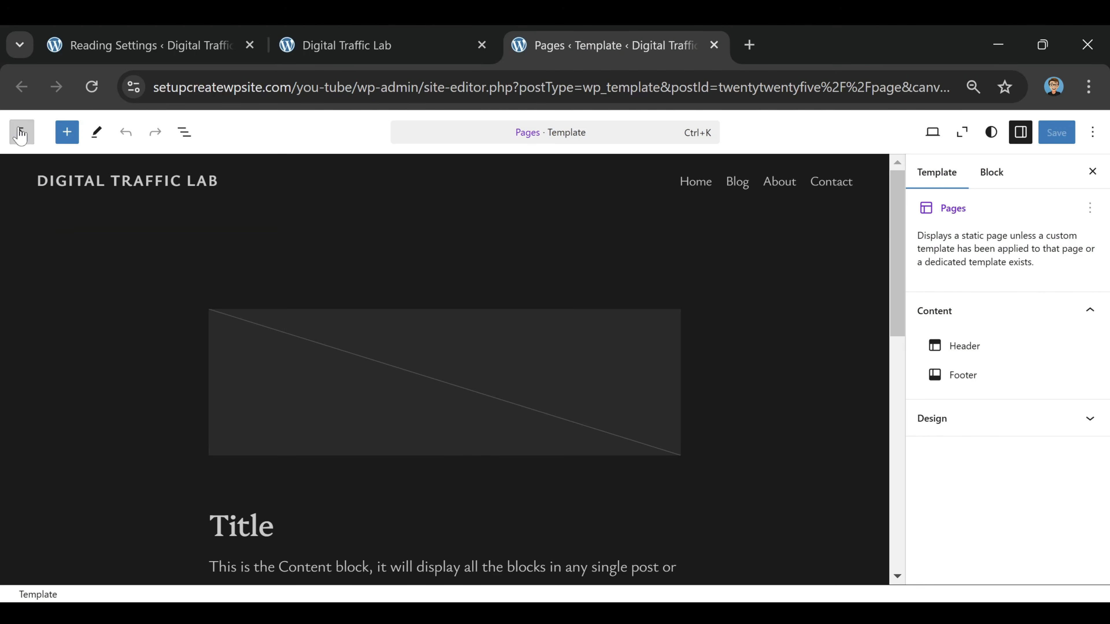
In the site's Templates, add a new Front Page template without choosing a pattern
click(22, 133)
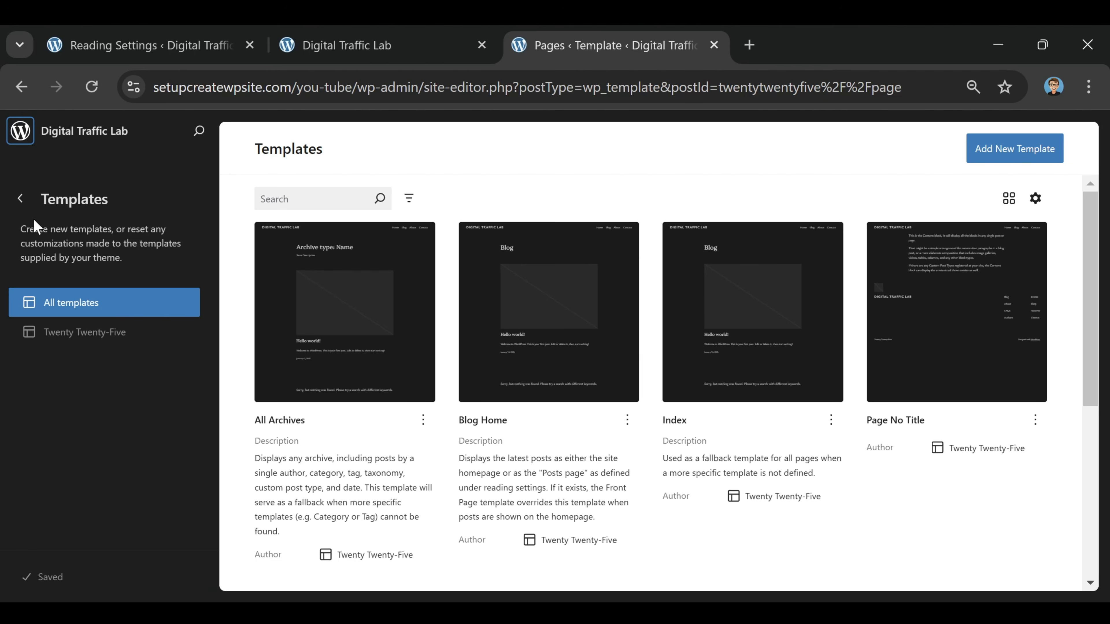
click(21, 199)
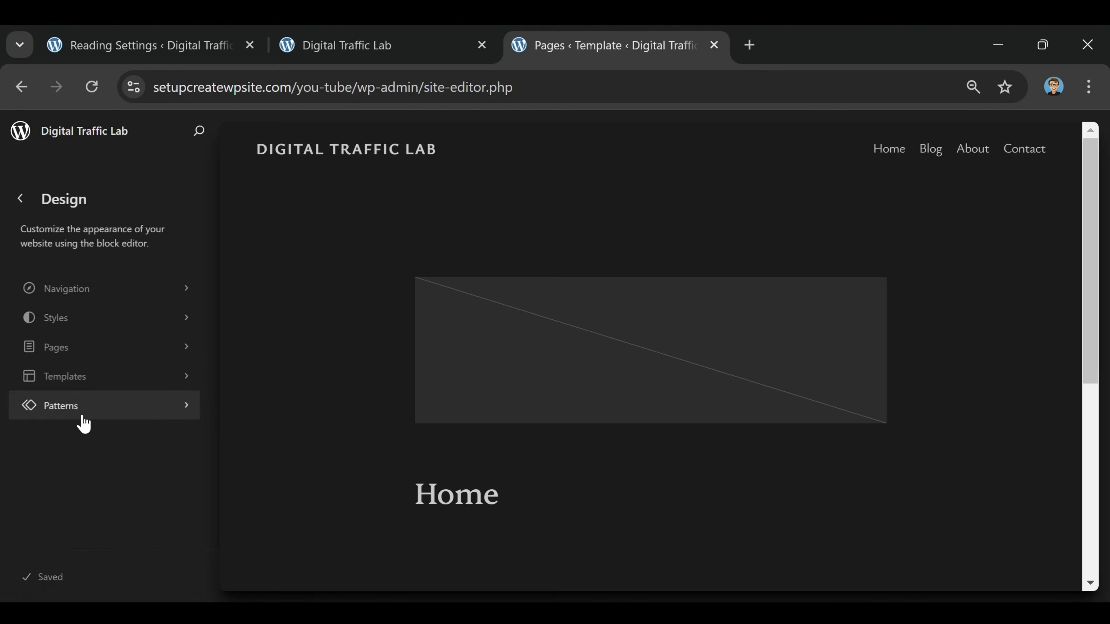
click(78, 382)
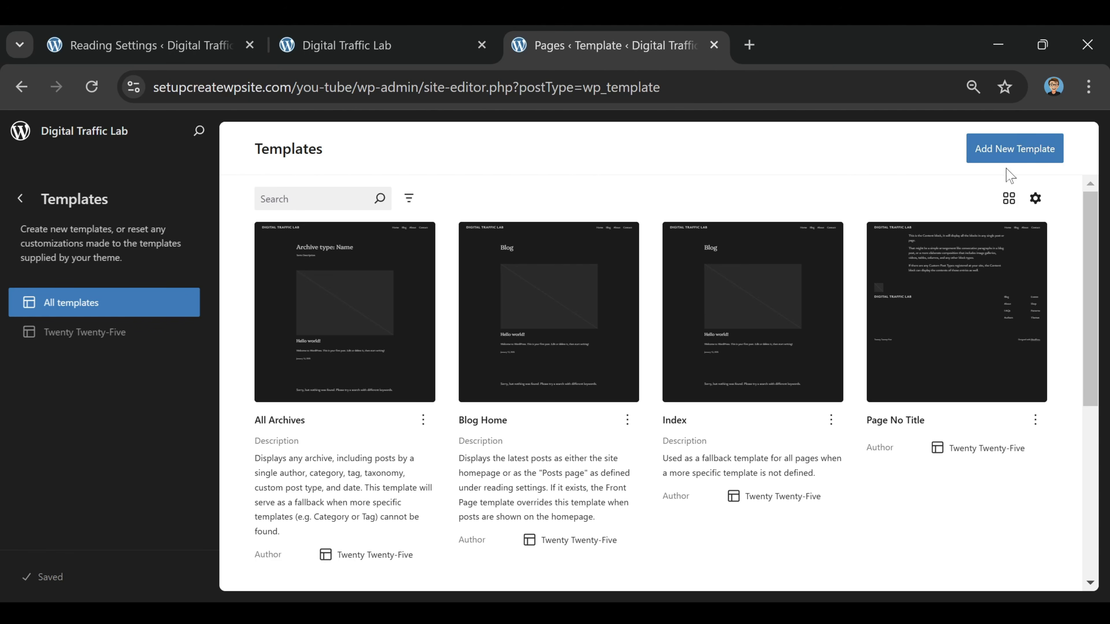
click(1018, 151)
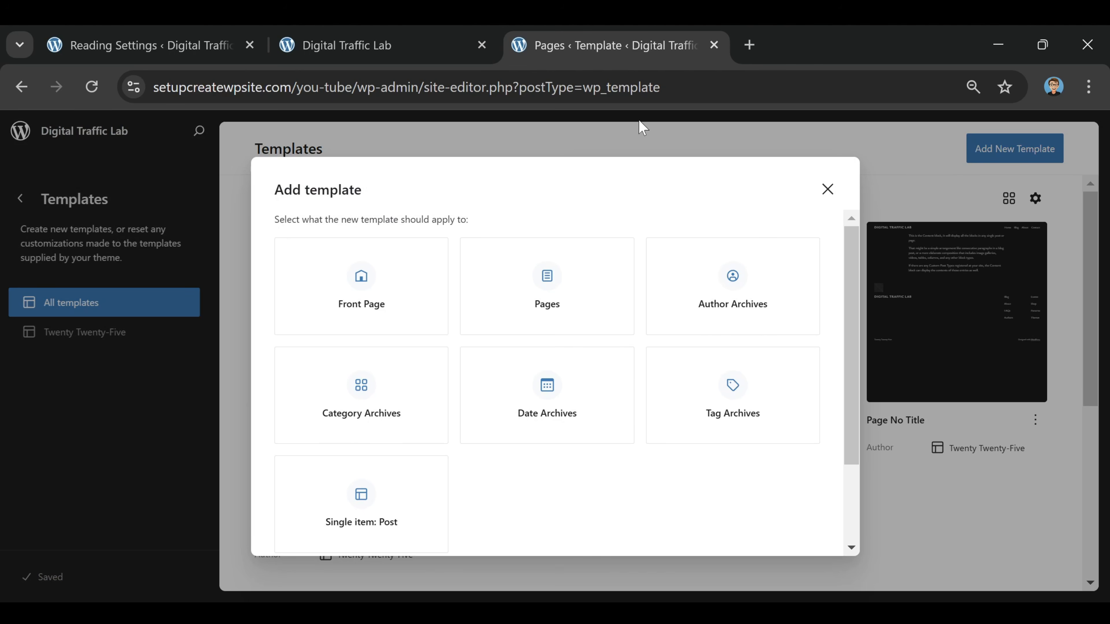
click(360, 295)
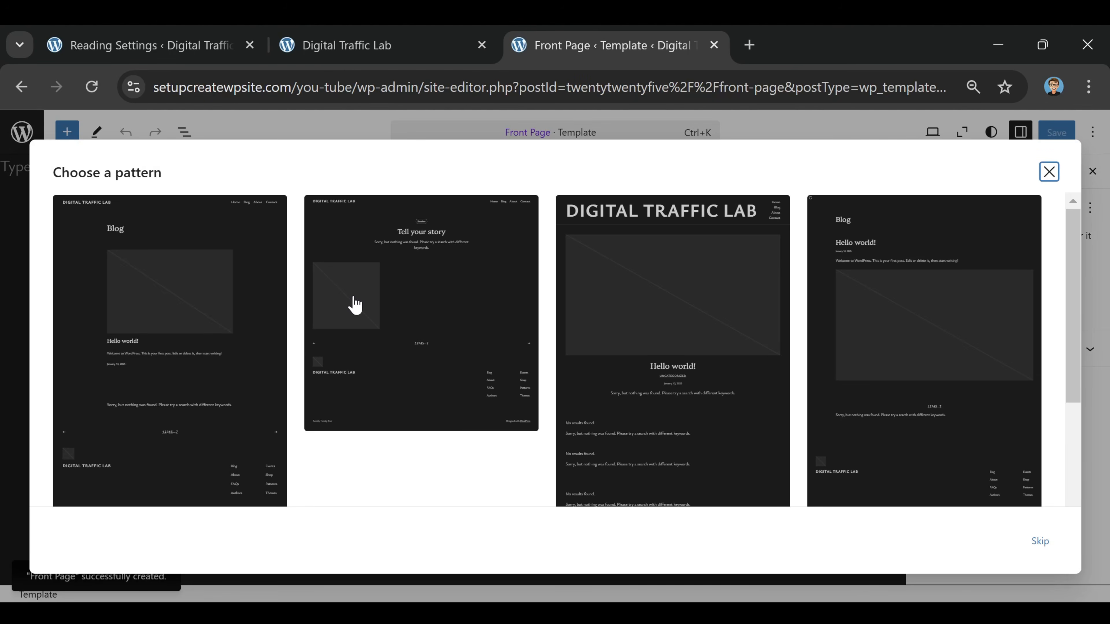
click(1049, 172)
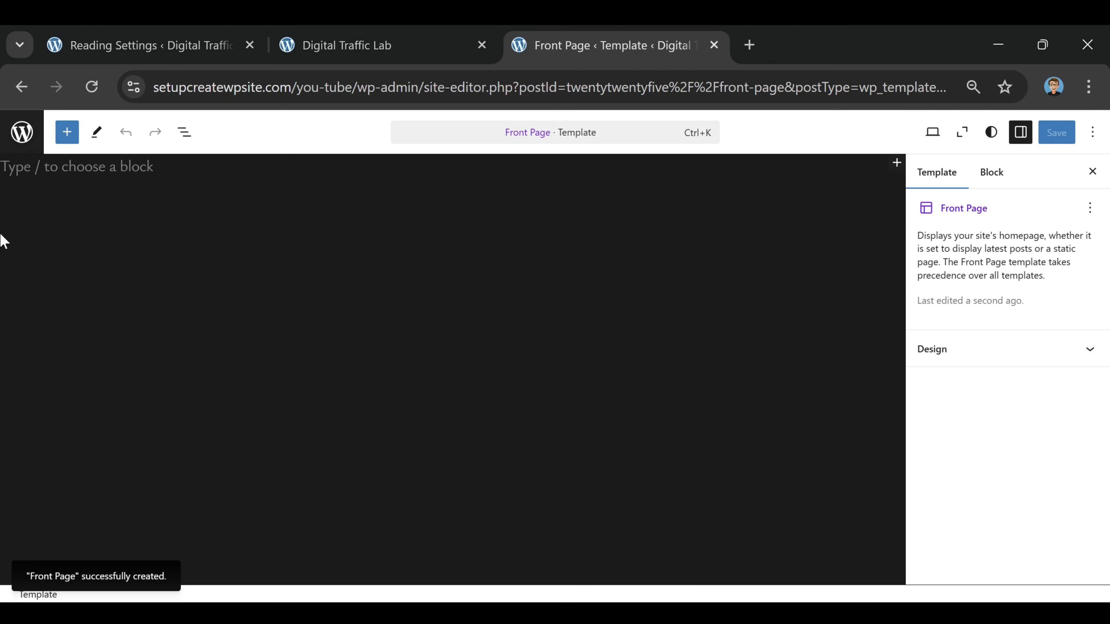
Insert the Header template part into the empty Front Page template
click(66, 166)
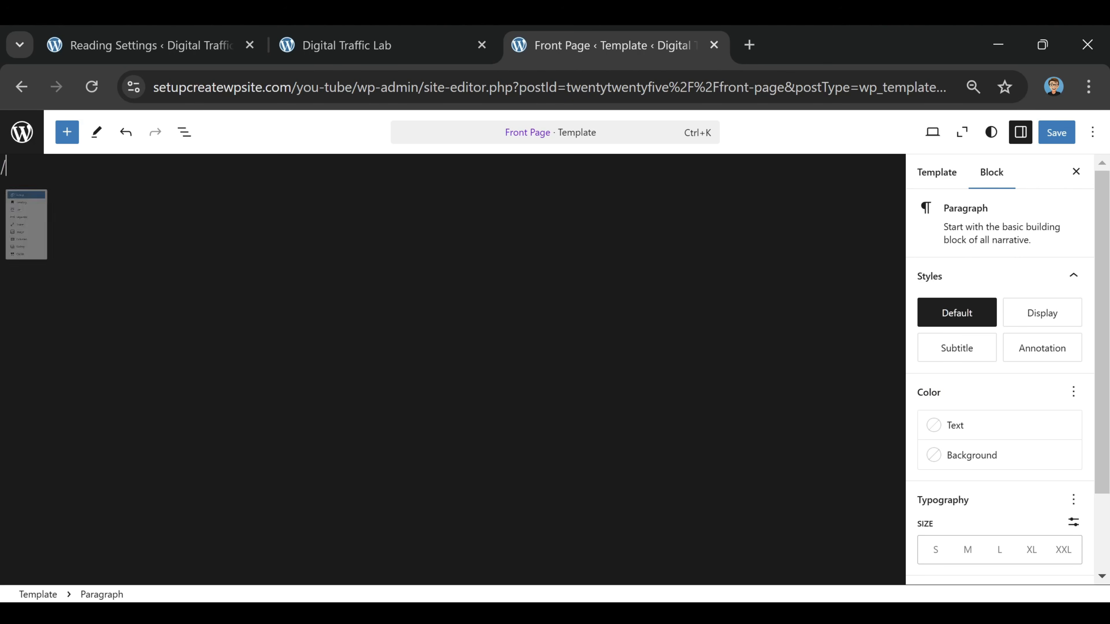
text(/header)
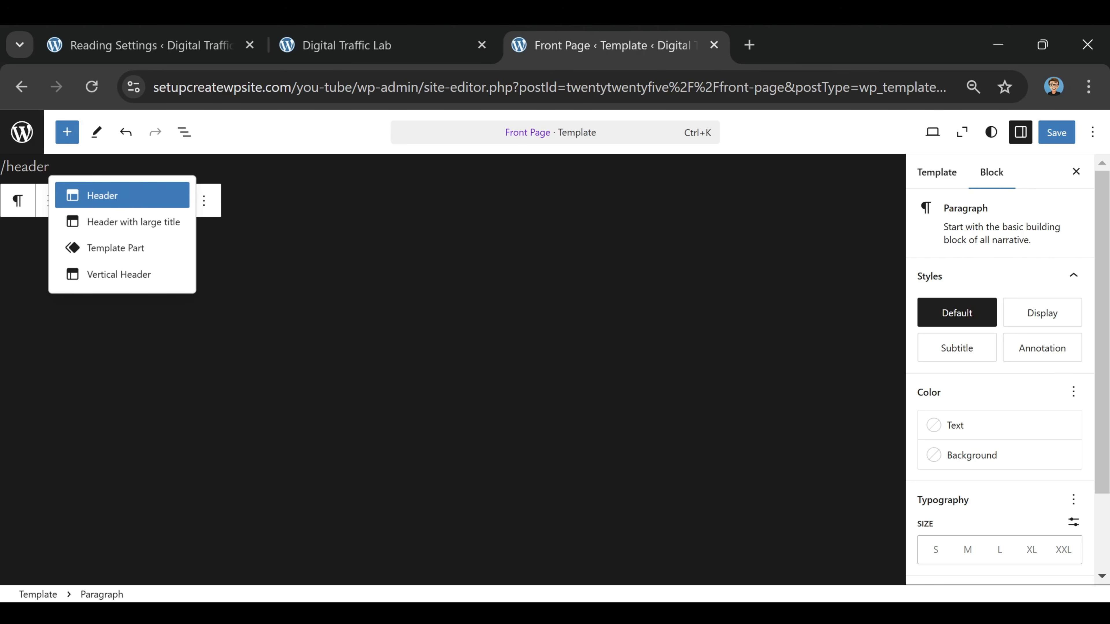
click(102, 203)
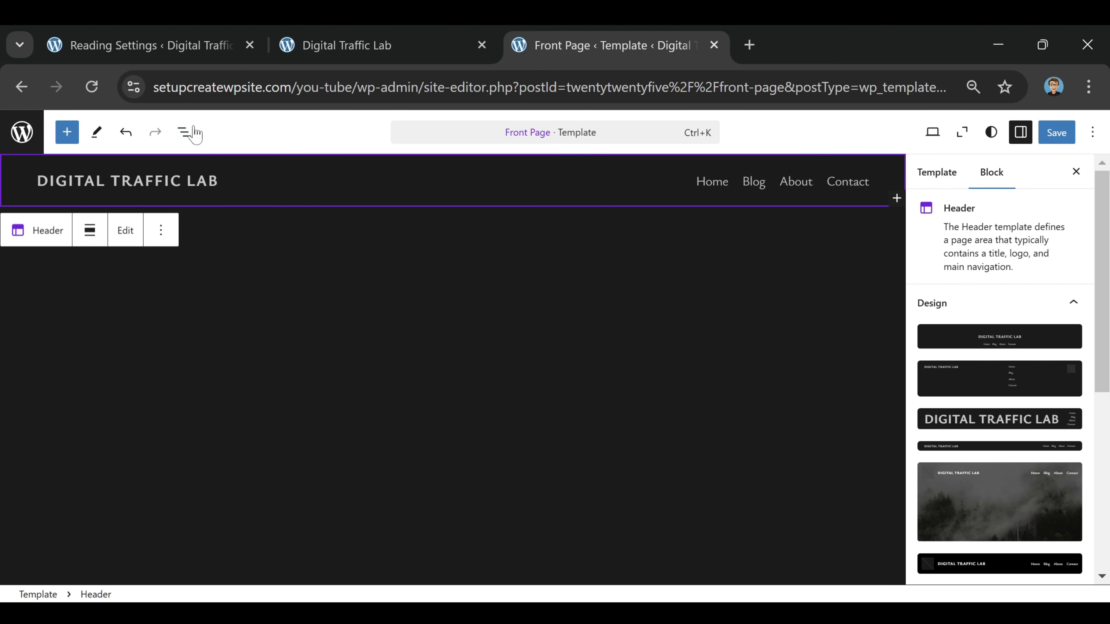
Insert the Footer template part directly after the Header in the Front Page template
click(184, 140)
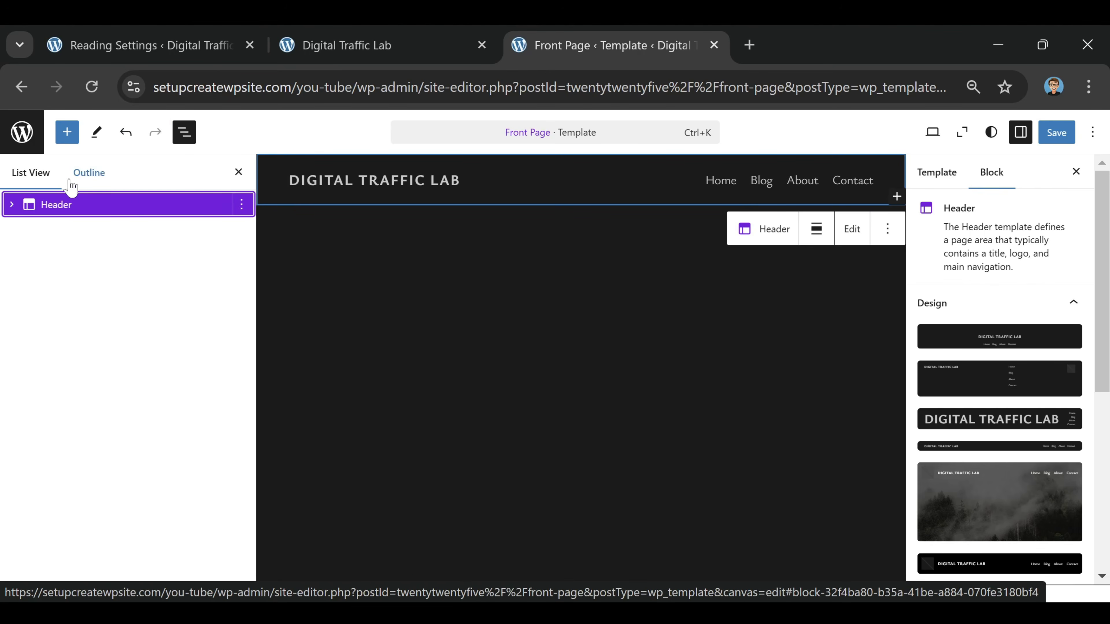
click(12, 206)
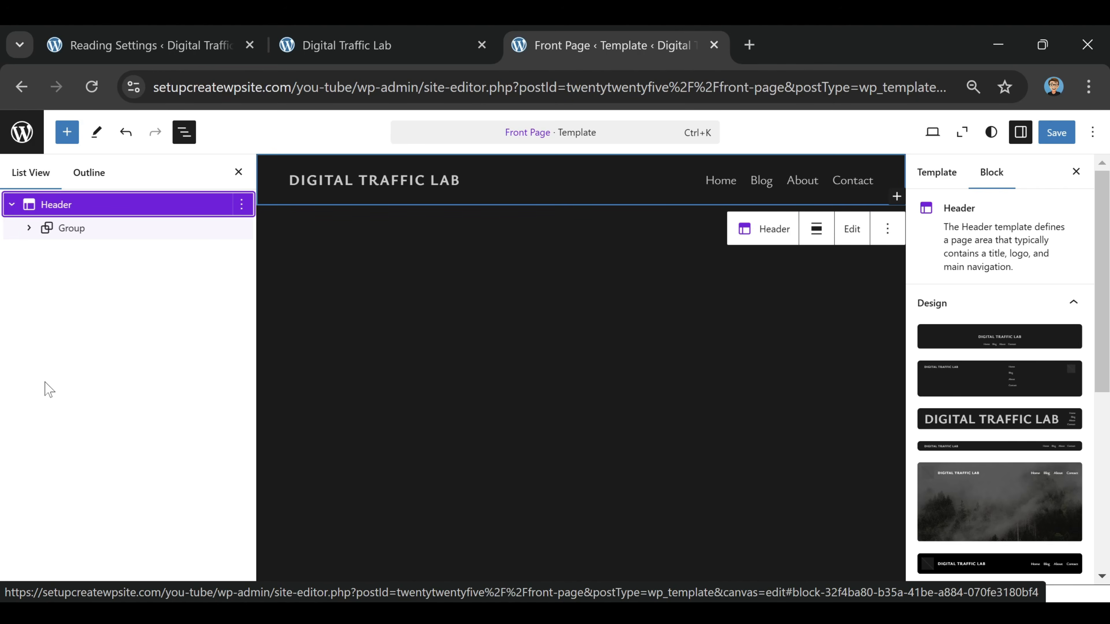
click(242, 205)
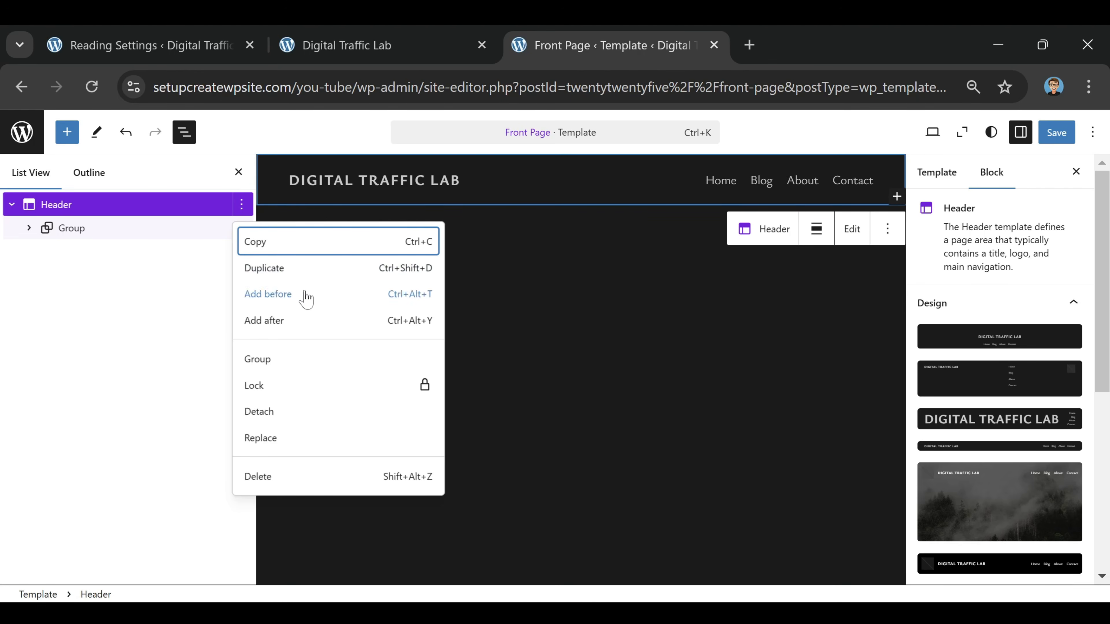
click(268, 325)
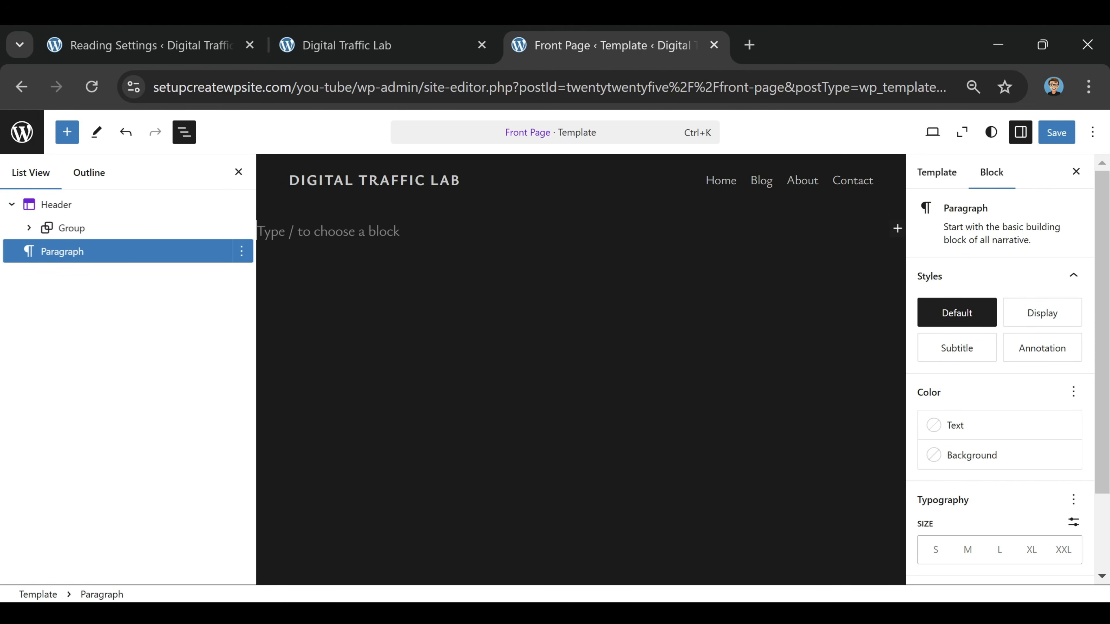
text(/footer)
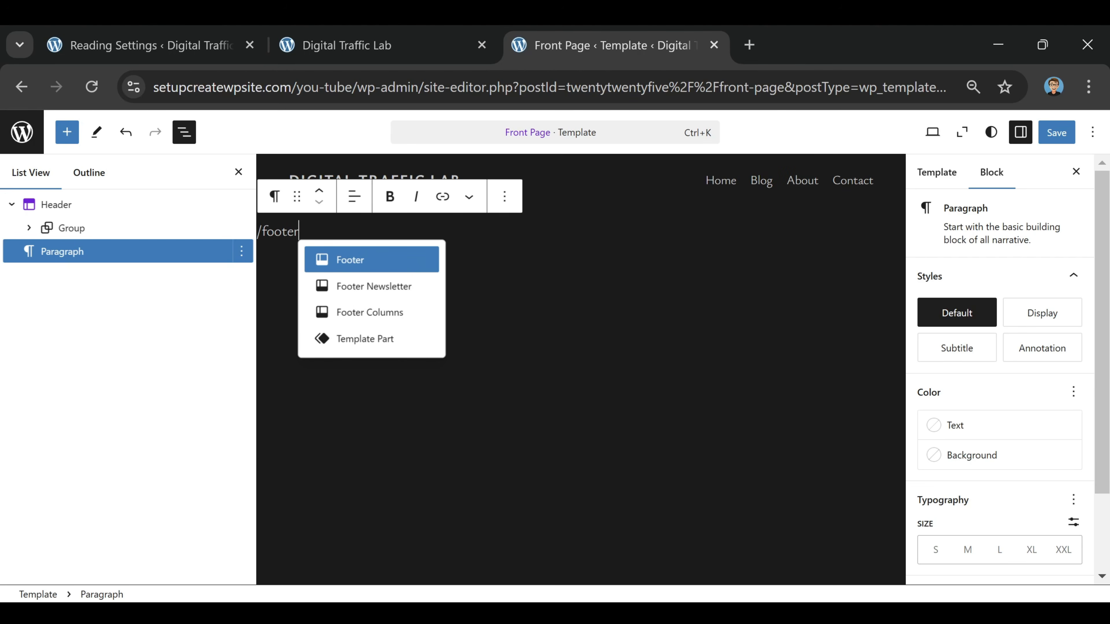
click(346, 262)
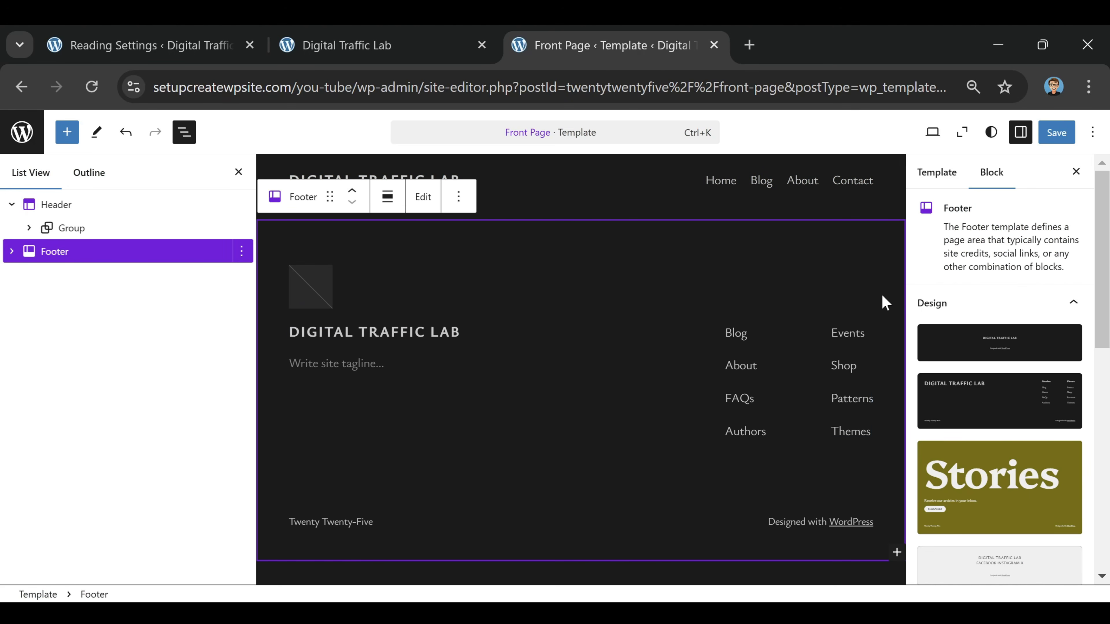
key(ctrl+z)
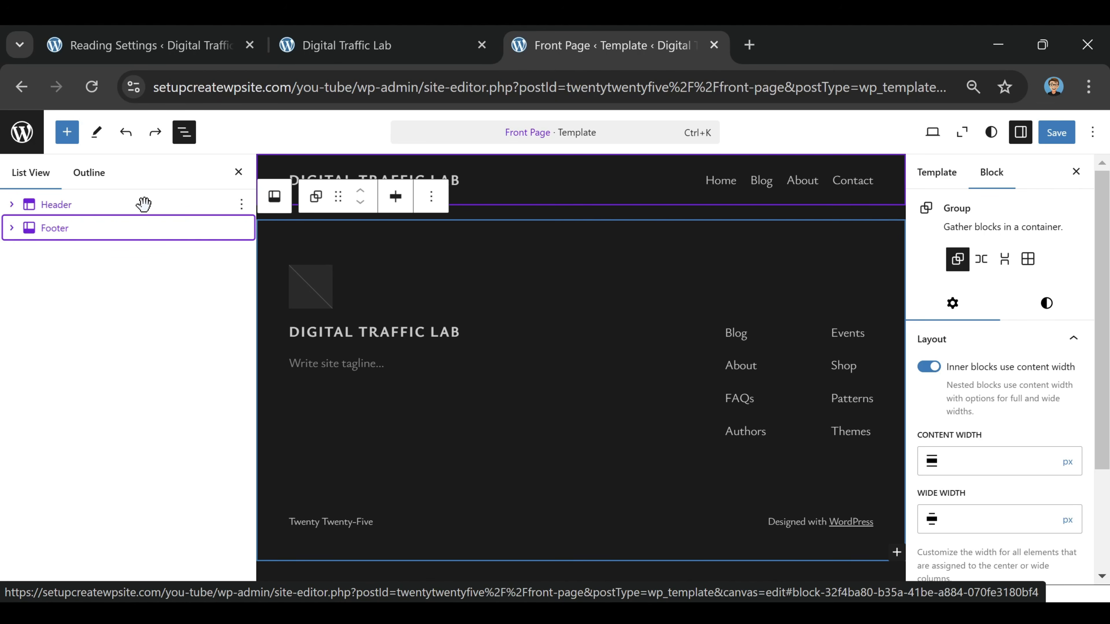
Insert a Group block with the single-container Group layout between the Header and the Footer
click(242, 207)
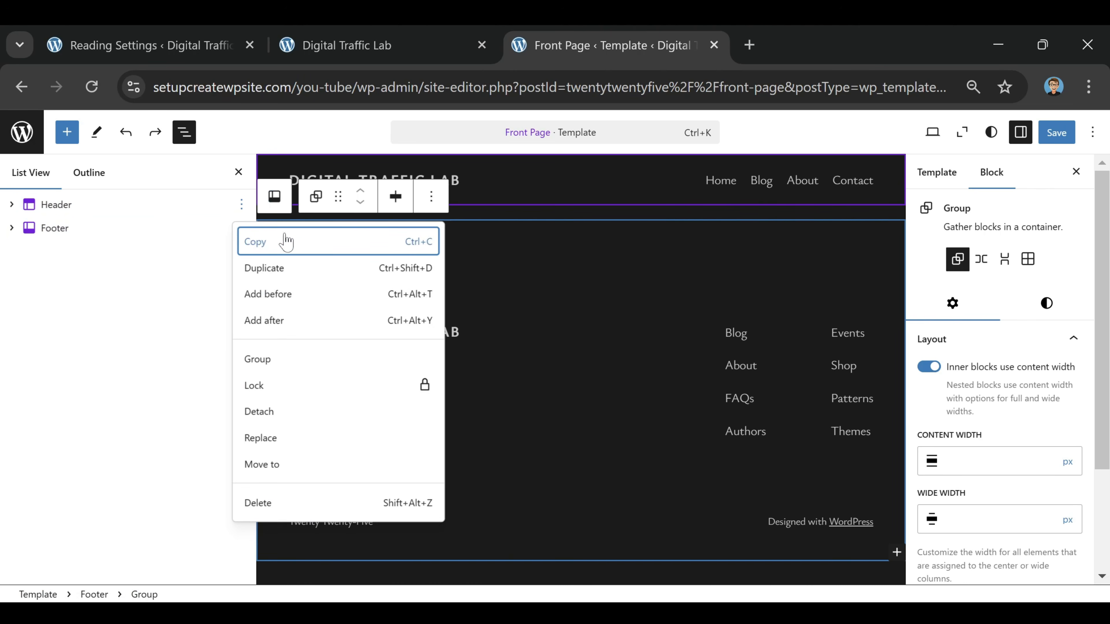
click(311, 320)
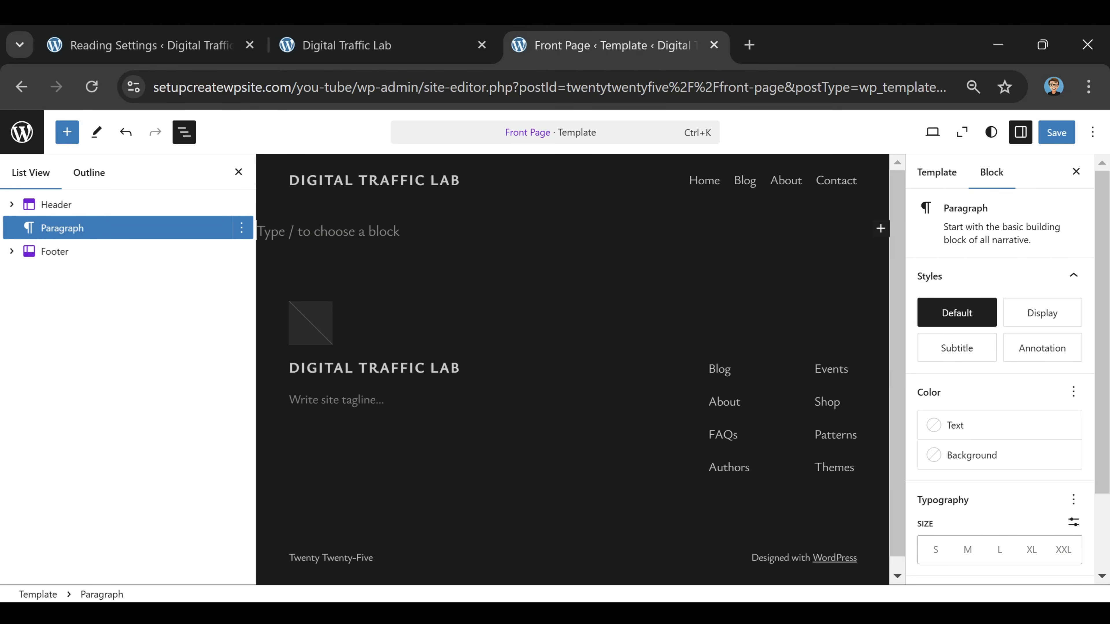
text(/group)
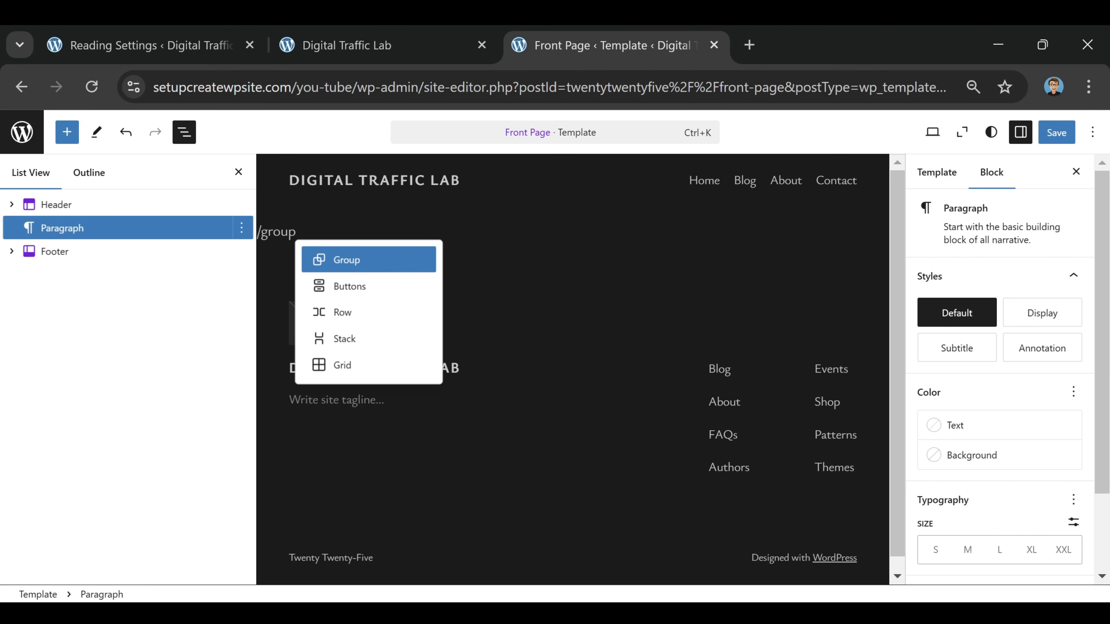
click(348, 264)
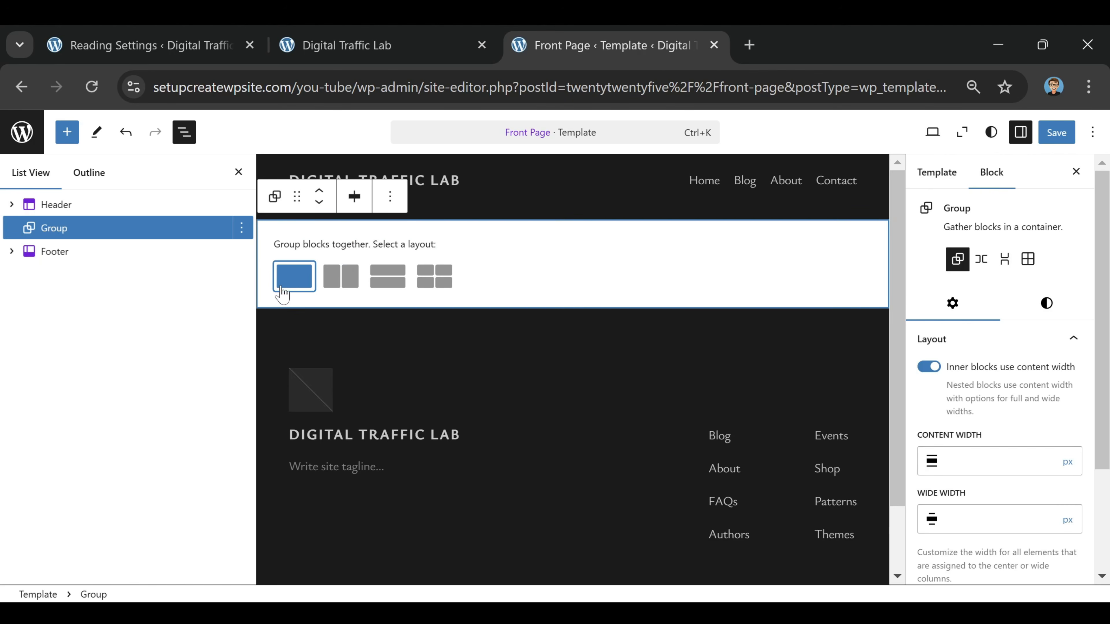
click(294, 276)
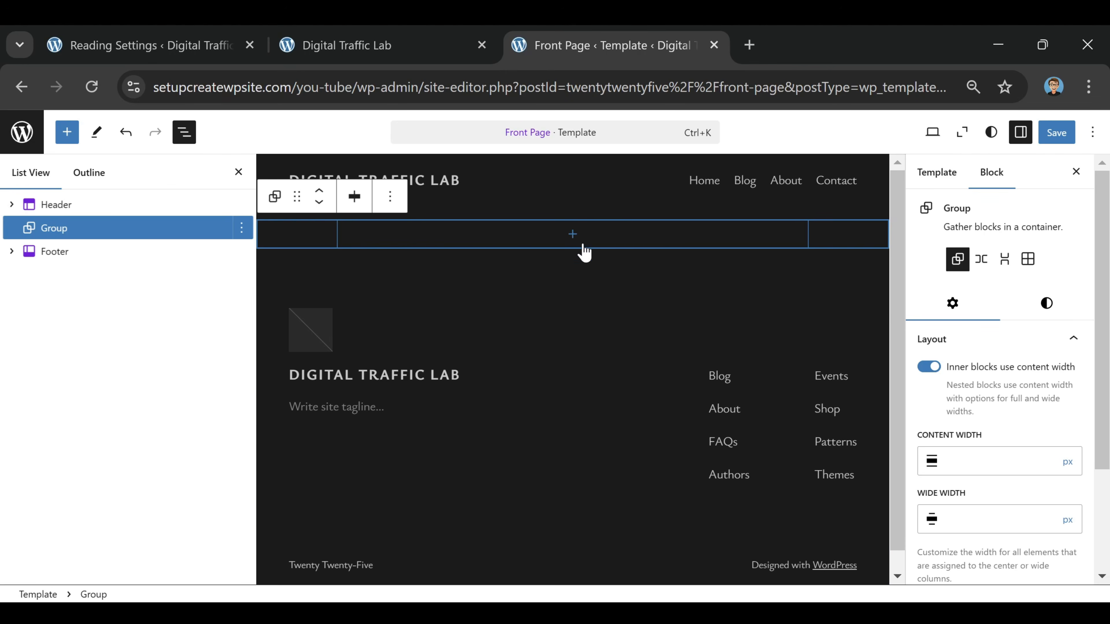
Nest a second Group block with the single-container layout inside the new Group
click(572, 234)
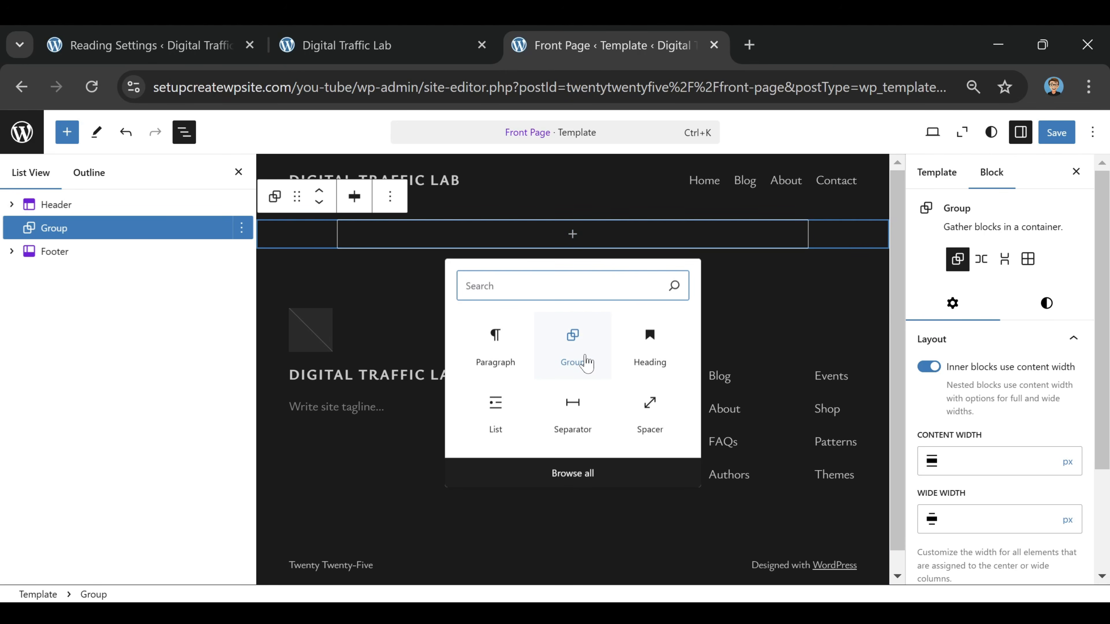
click(575, 346)
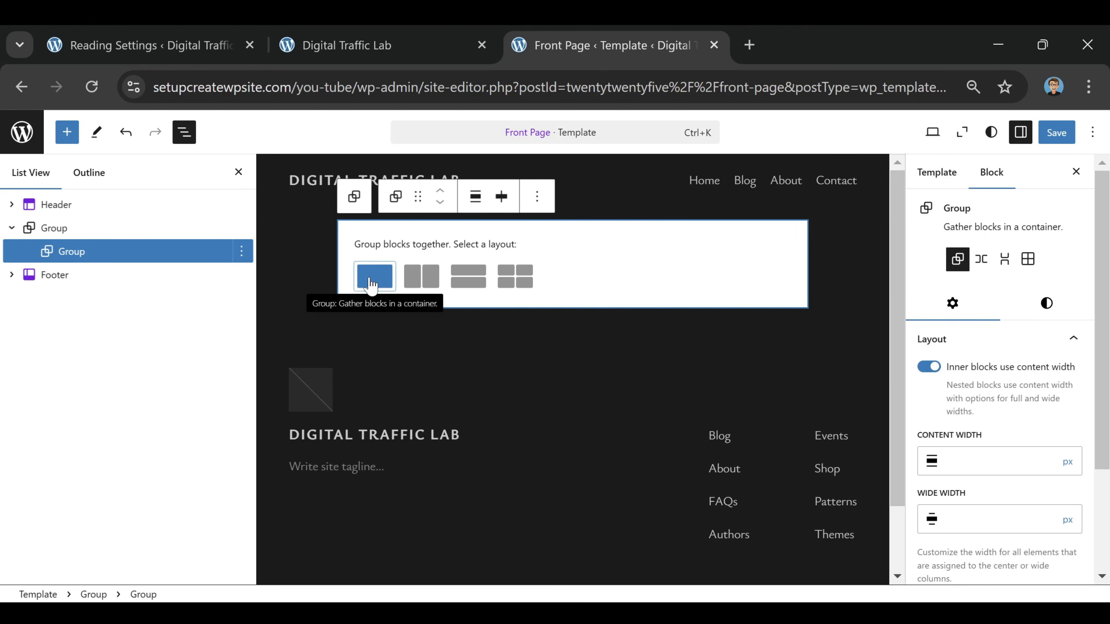
click(372, 284)
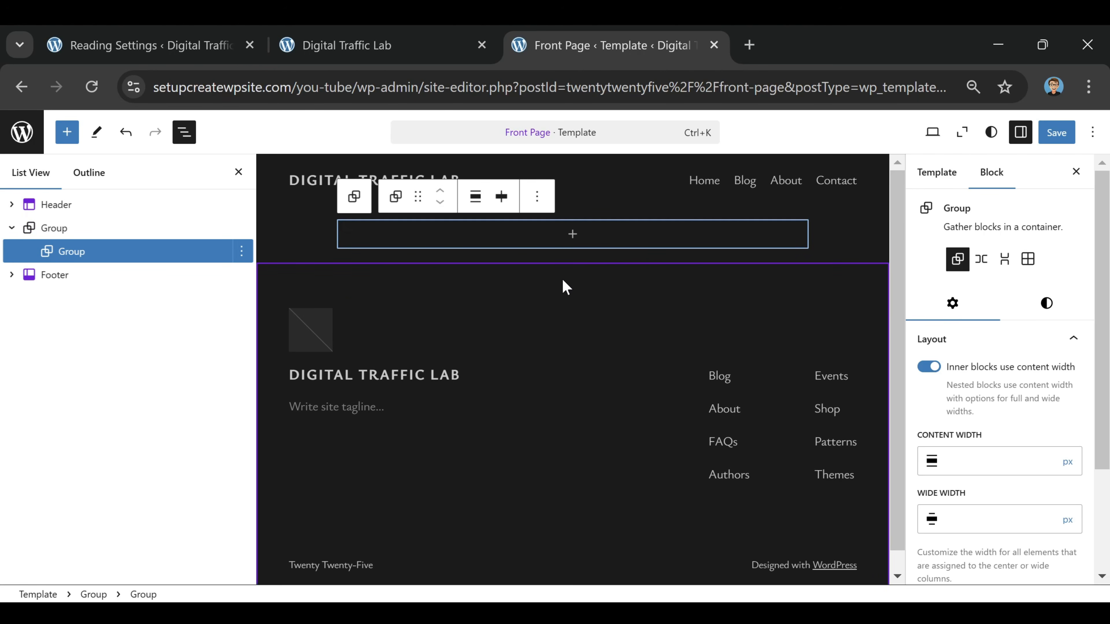
Add a Content block inside the inner Group
click(571, 238)
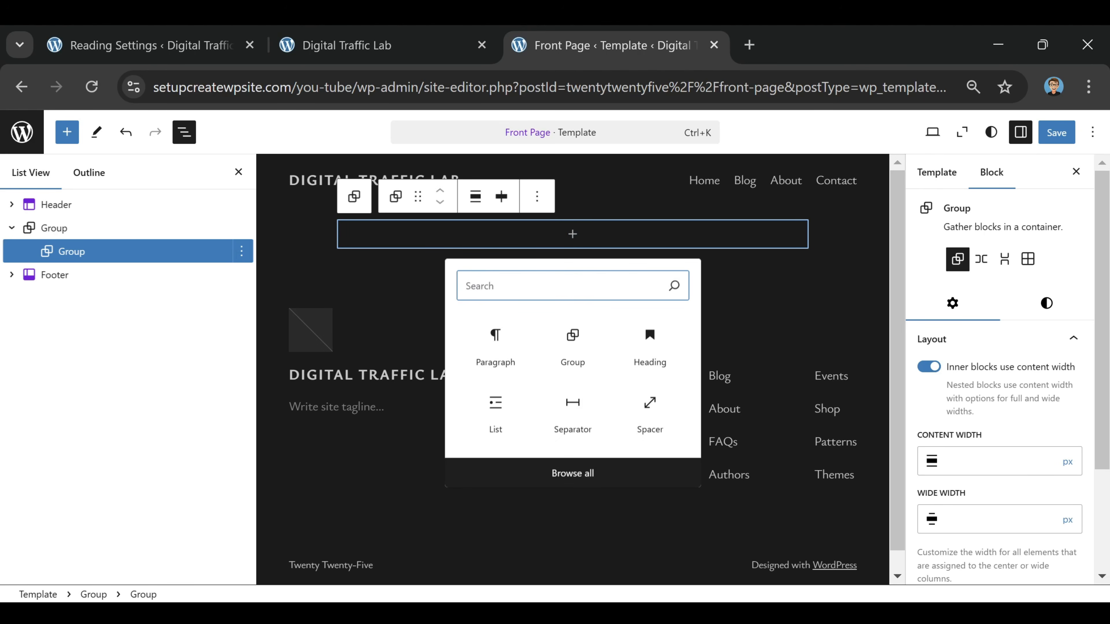
text(content)
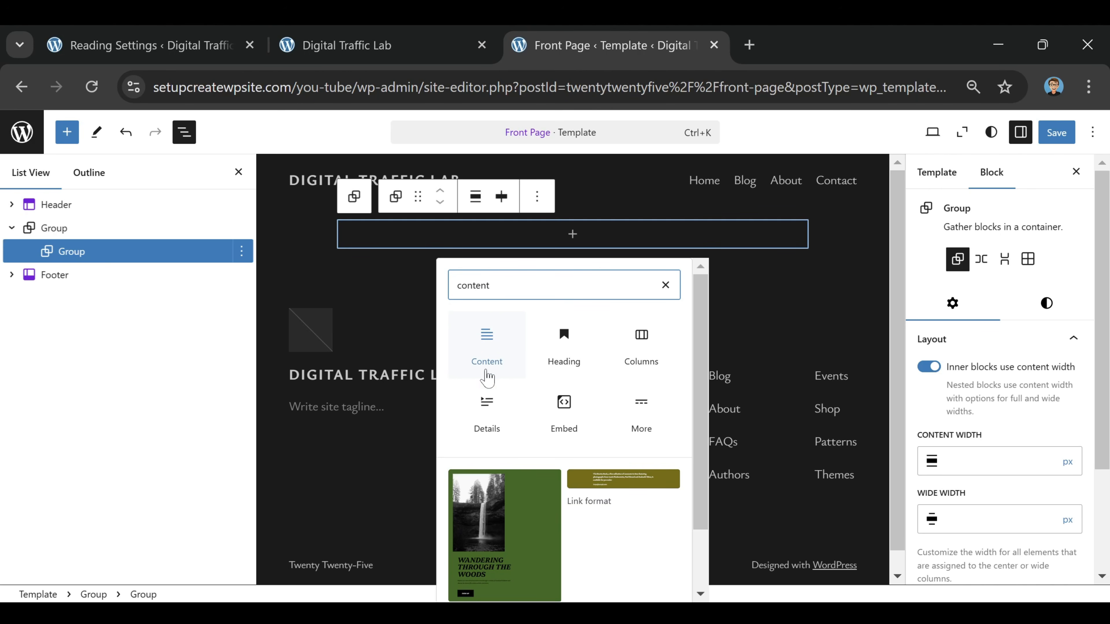
click(487, 348)
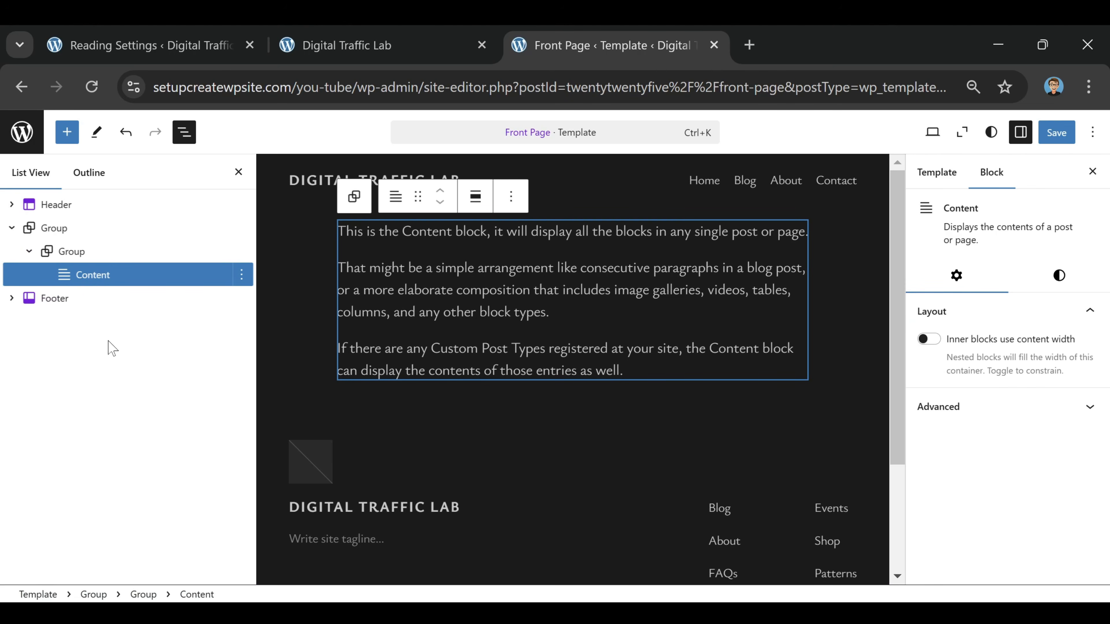
Align both the inner Group and its Content block to Wide width and save the Front Page template
click(100, 253)
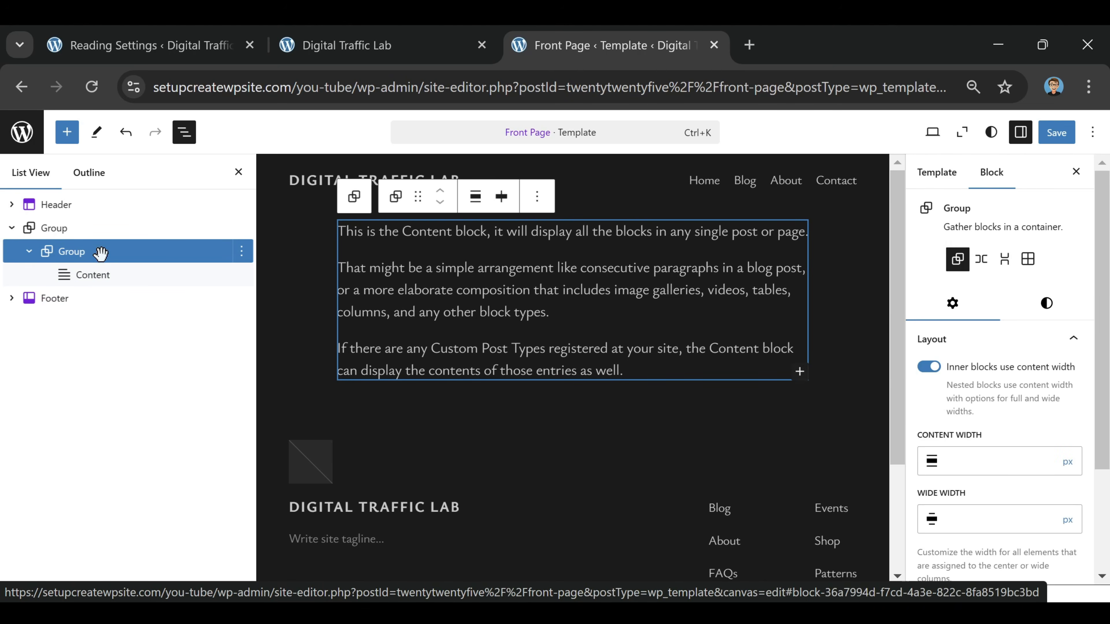
click(476, 201)
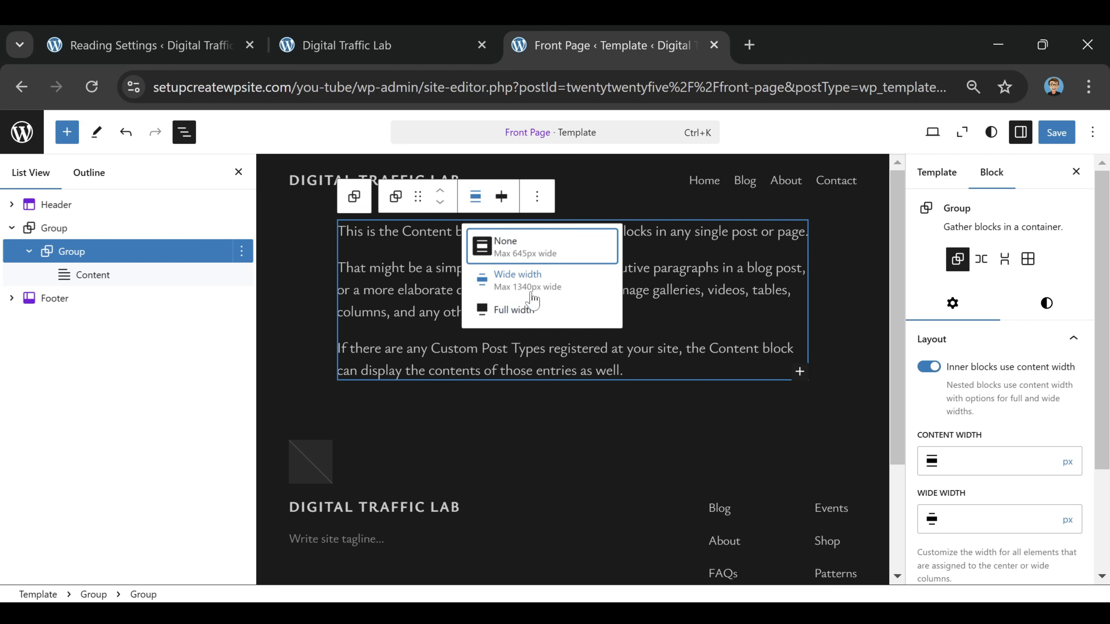
click(516, 279)
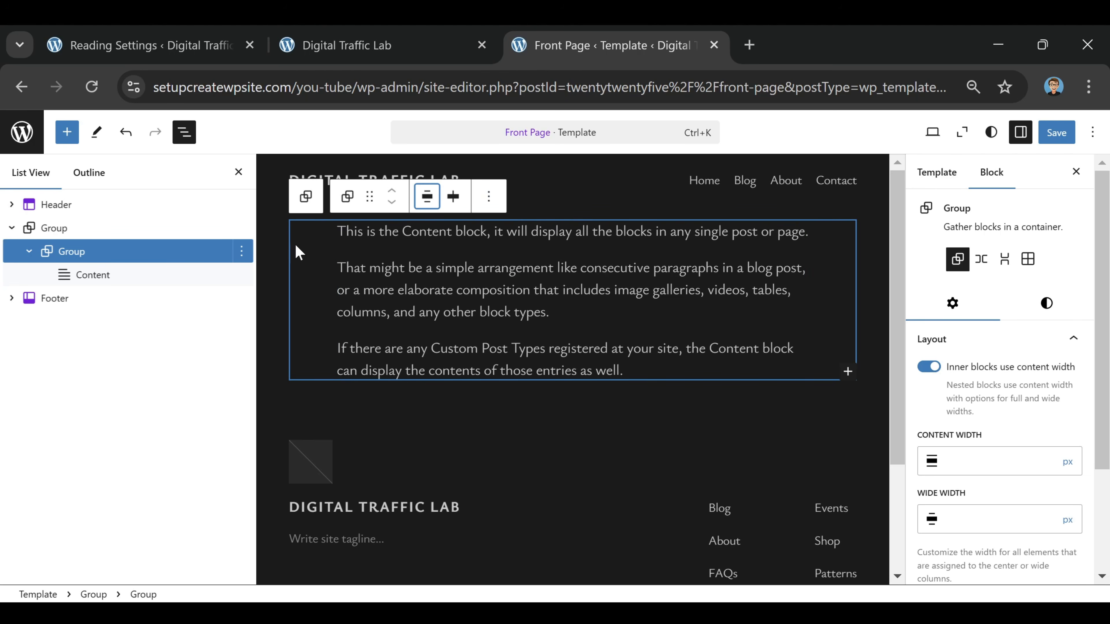
click(92, 274)
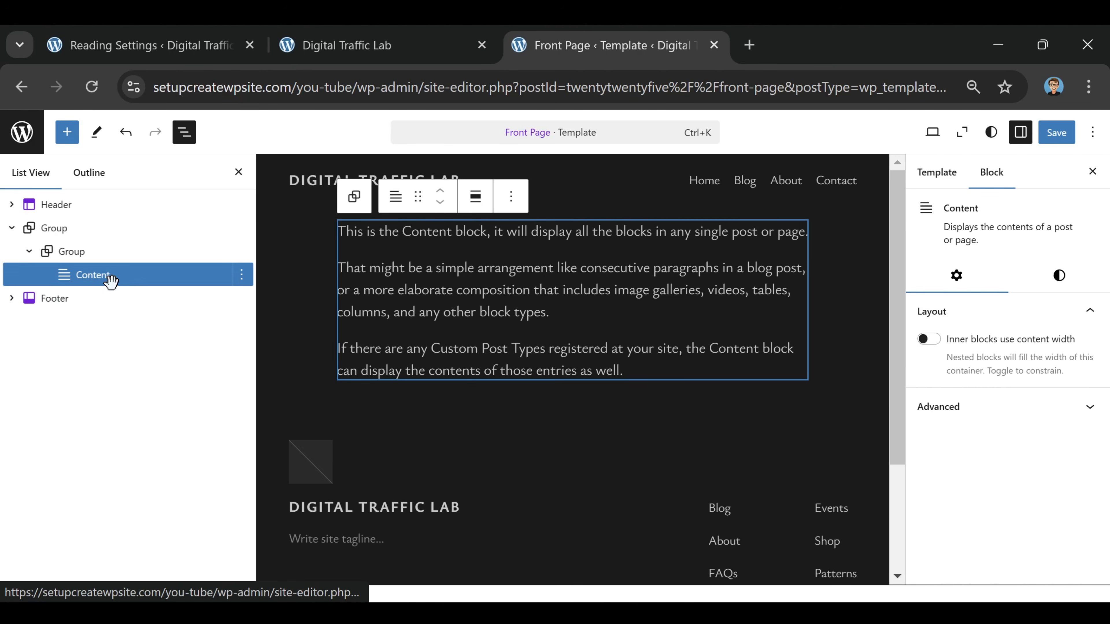
click(476, 199)
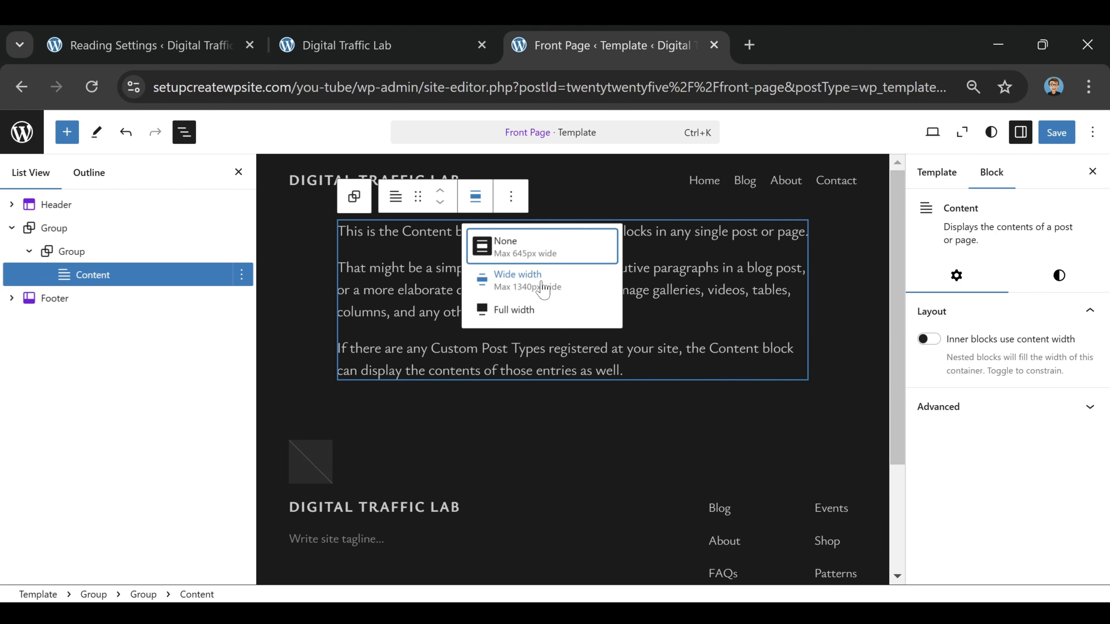
click(542, 288)
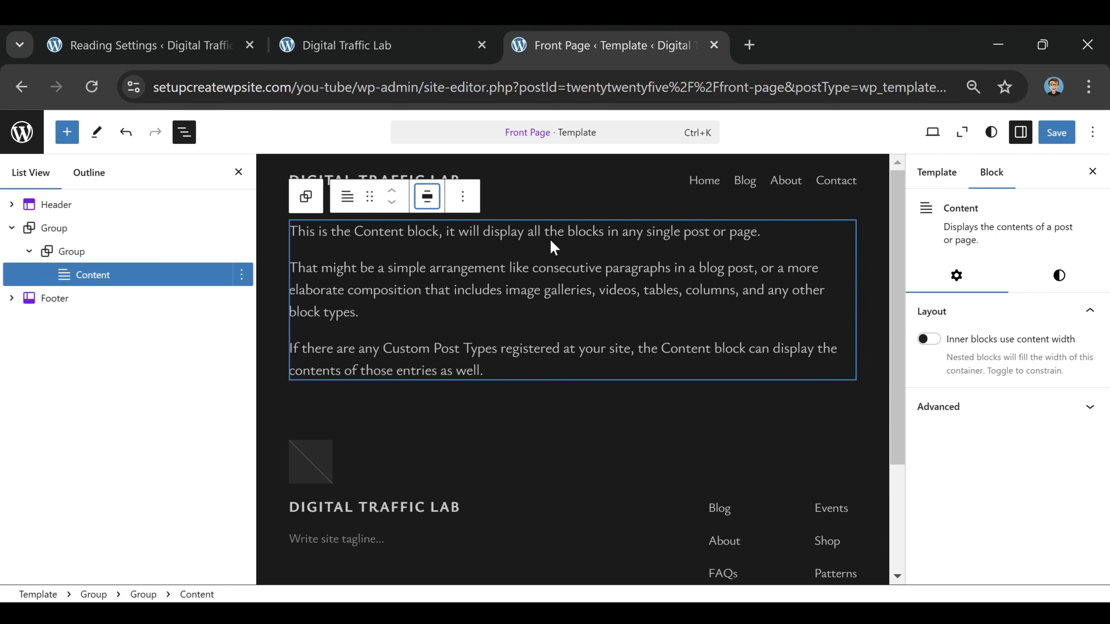
click(1054, 135)
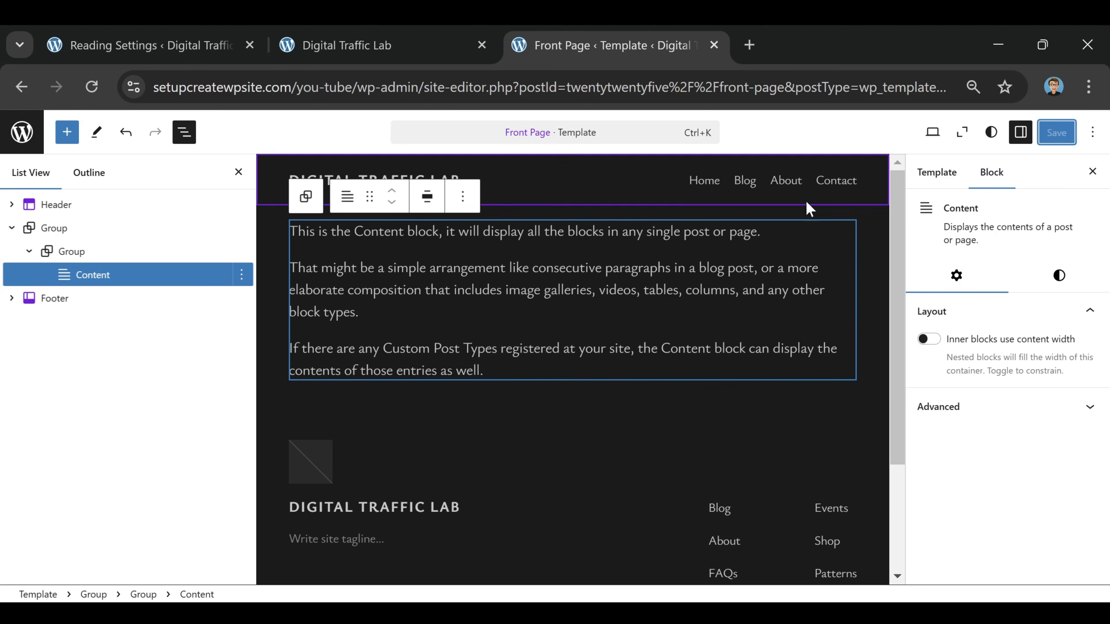
Close the template editor tab and open the Home page for editing in a new tab from the live site, without choosing a pattern
click(356, 54)
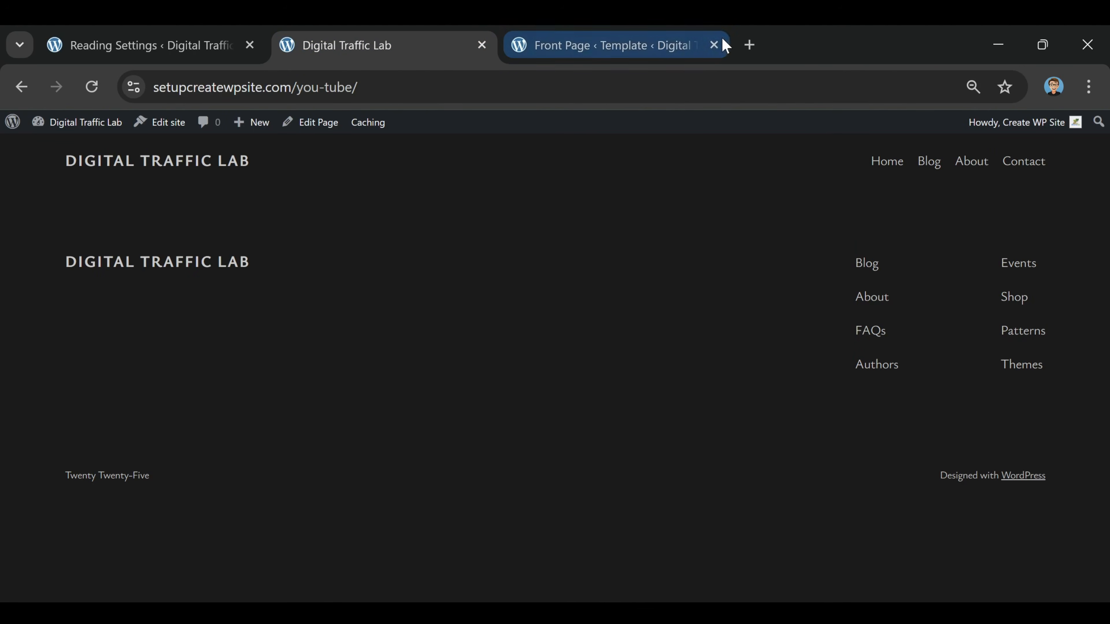
click(714, 45)
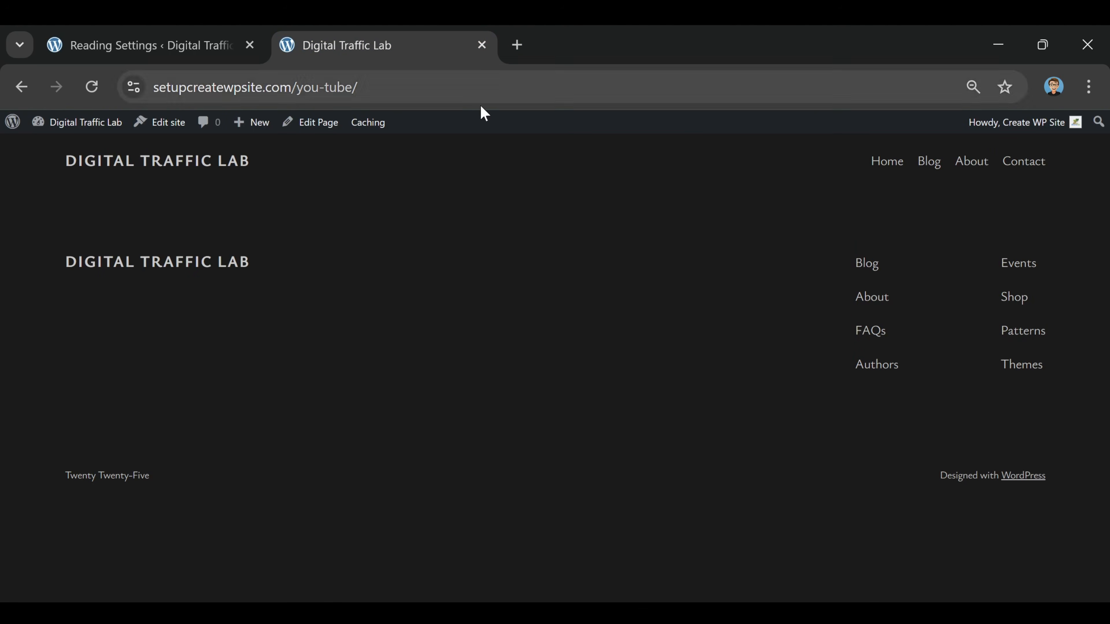
right_click(308, 131)
click(369, 148)
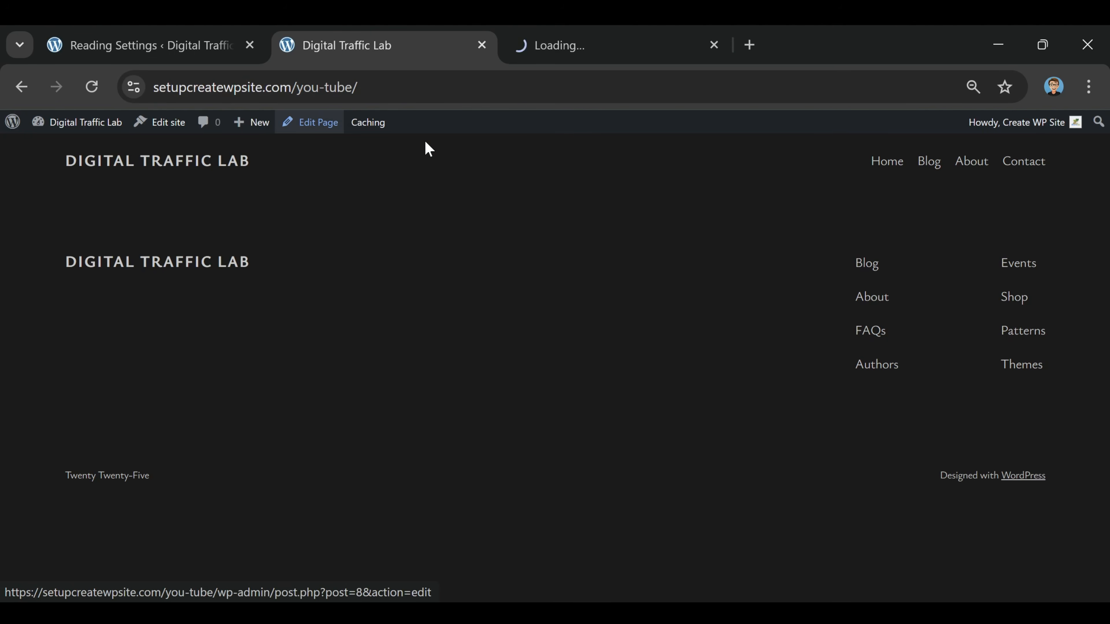
click(602, 56)
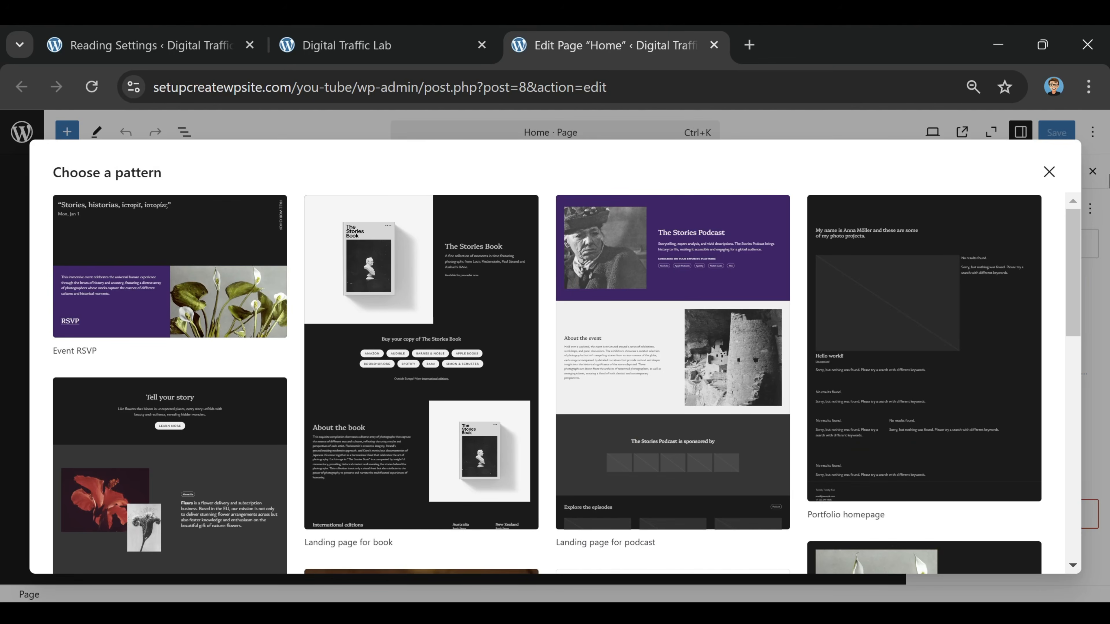
click(1048, 171)
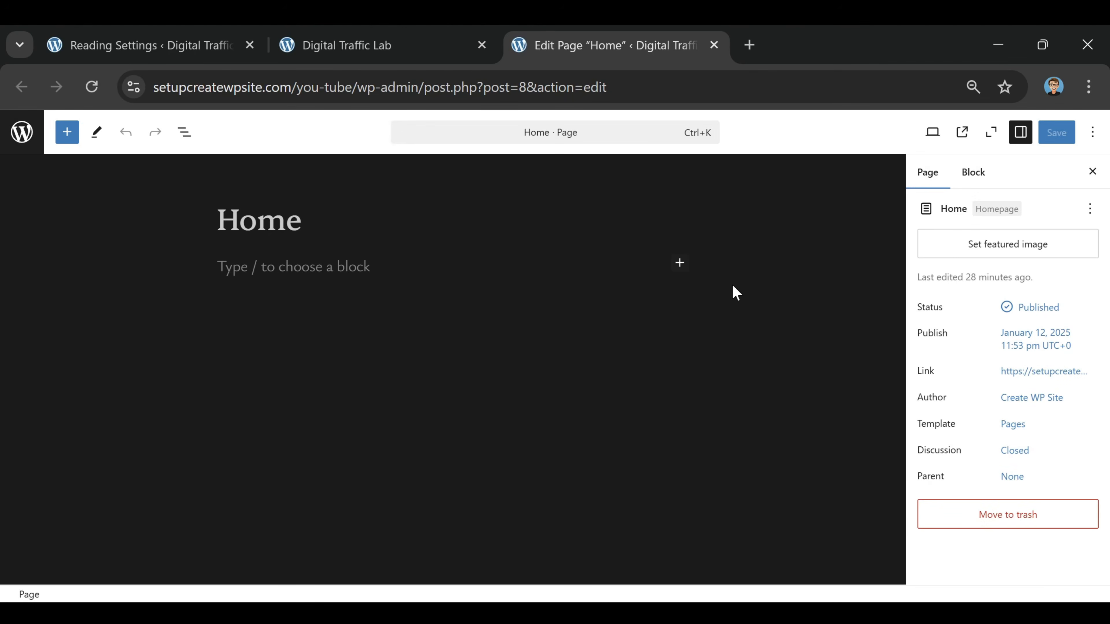
Insert a Columns block with the 50 / 50 layout below the Home page title
click(293, 266)
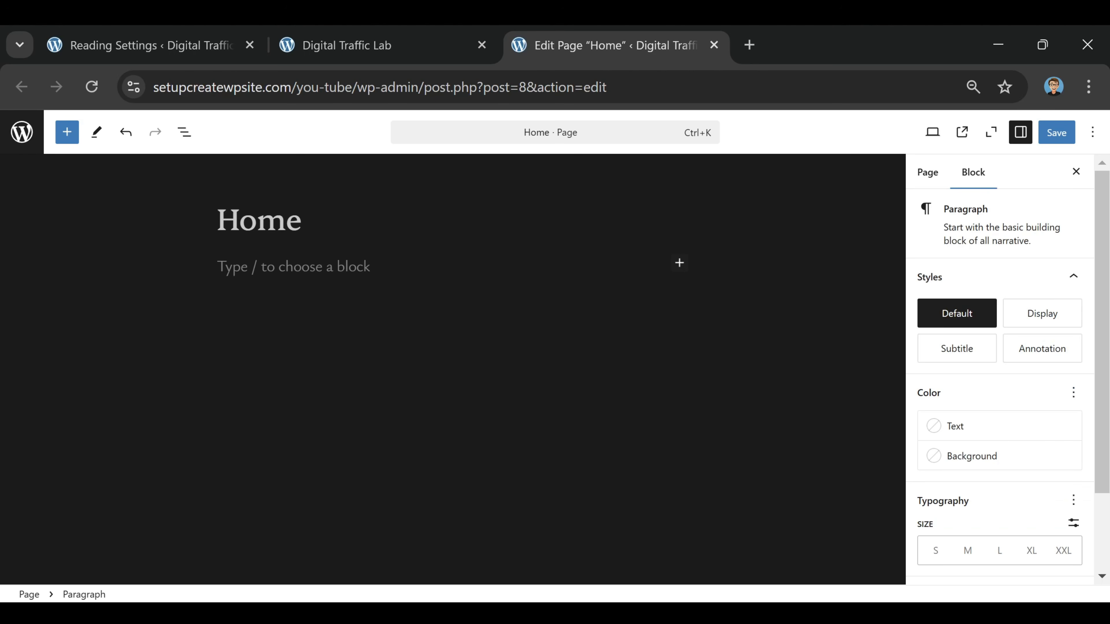
text(/column)
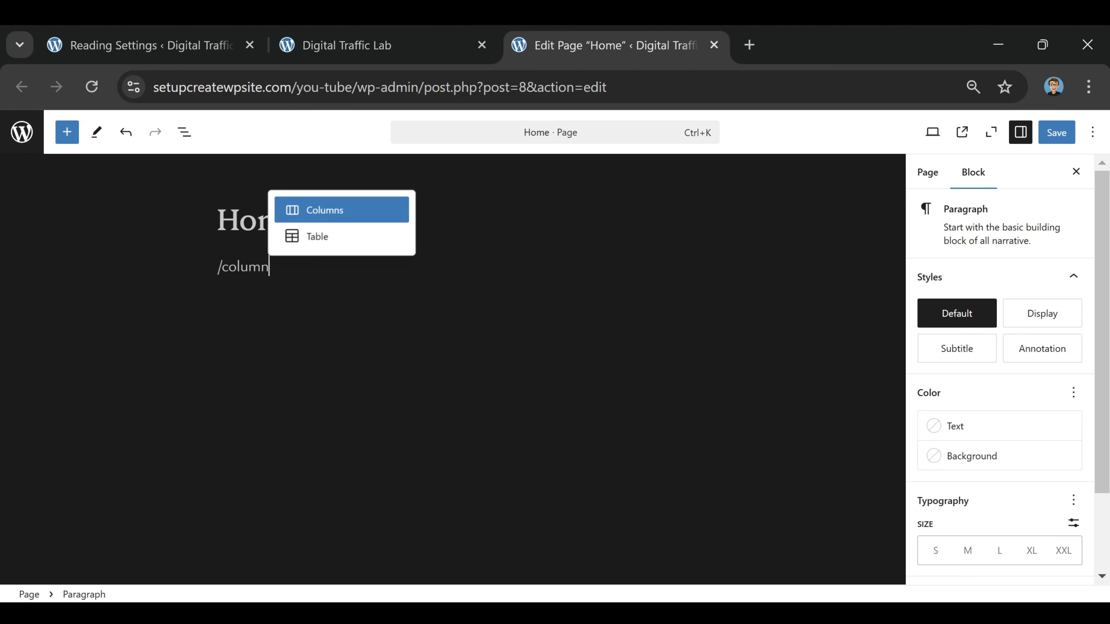
click(325, 211)
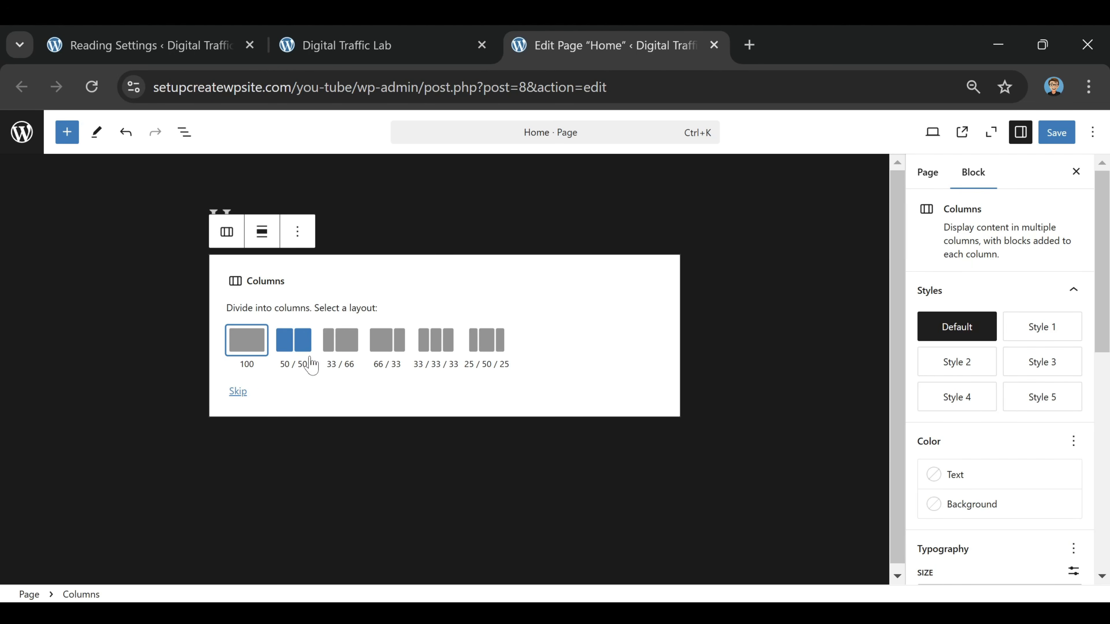
click(294, 343)
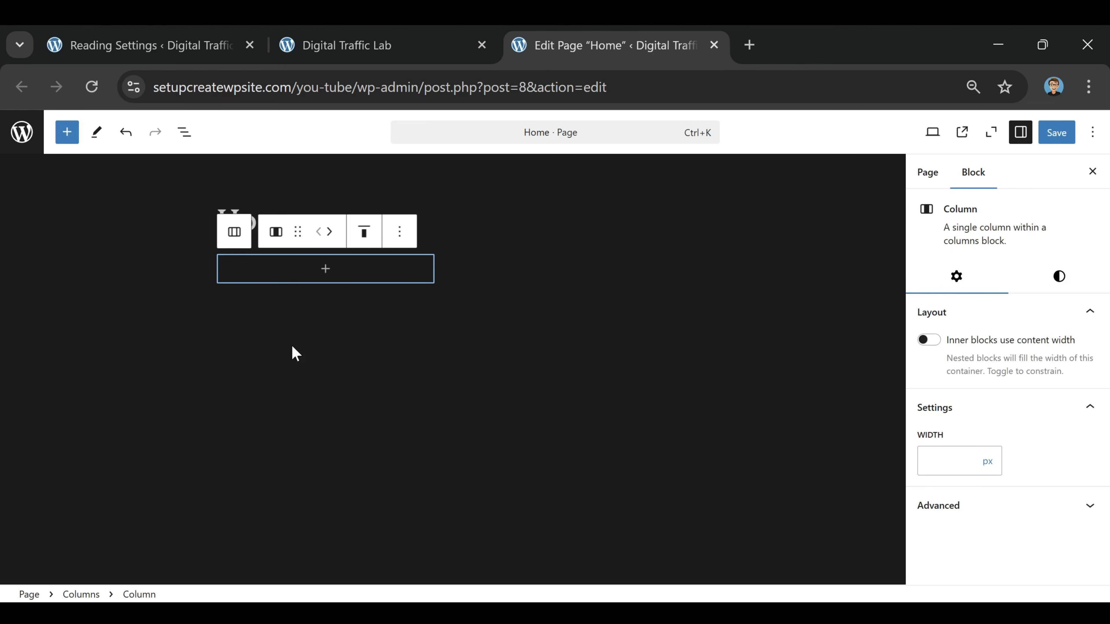
Fill the first column with the H1 heading "Need More Website Traffic?" and the paragraph "Is your website getting enough traffic? Schedule a call with our team today!"
click(323, 274)
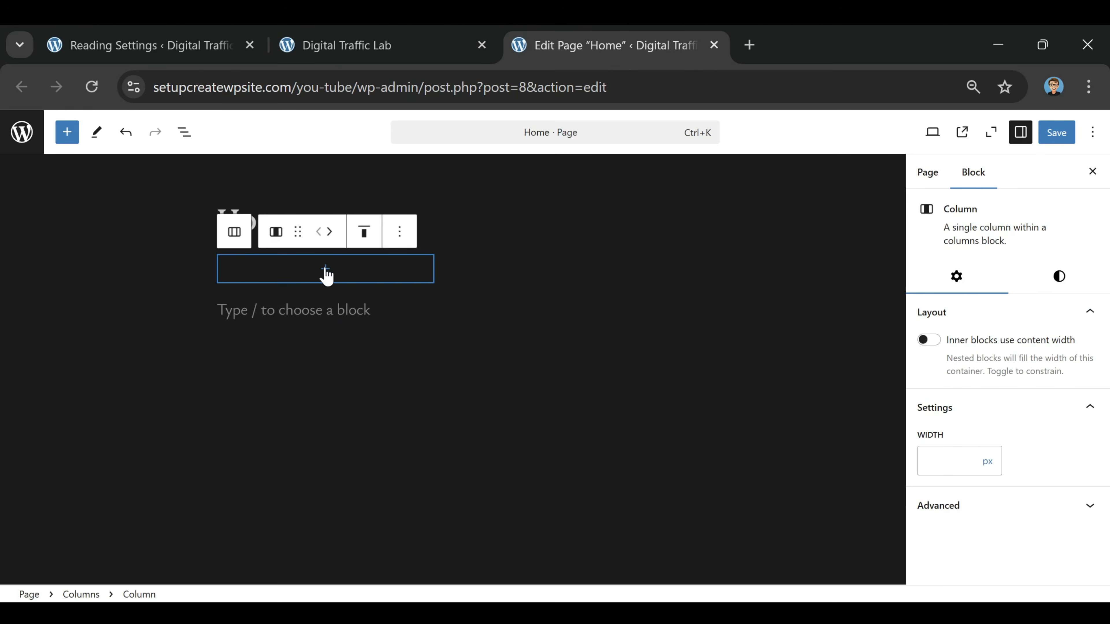
click(326, 276)
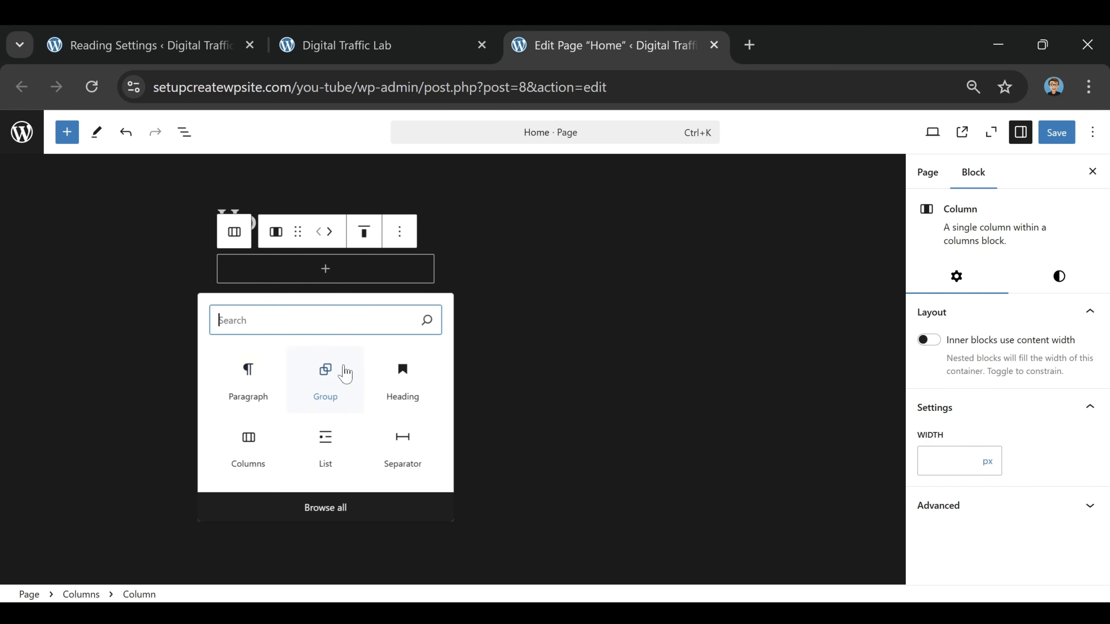
click(405, 378)
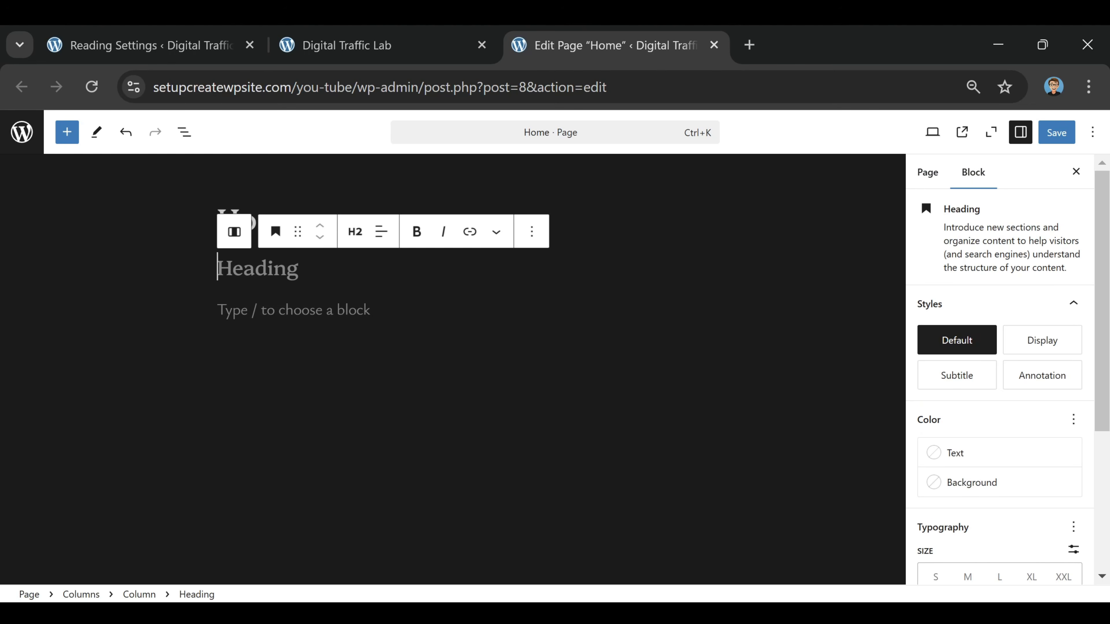
click(355, 232)
click(383, 289)
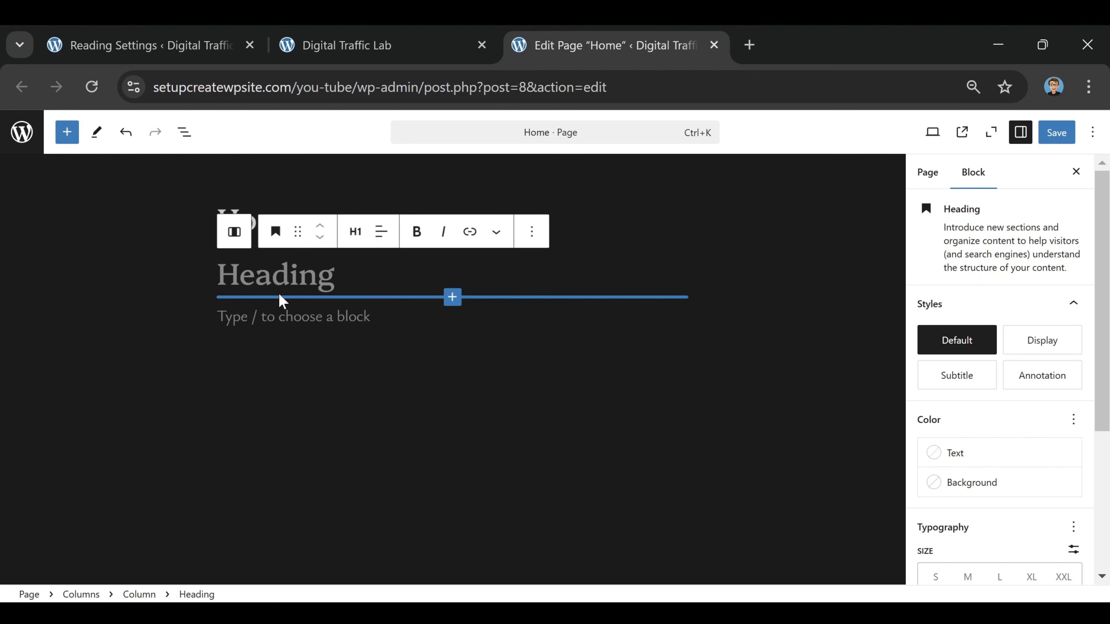
text(Need More Website Traffic?)
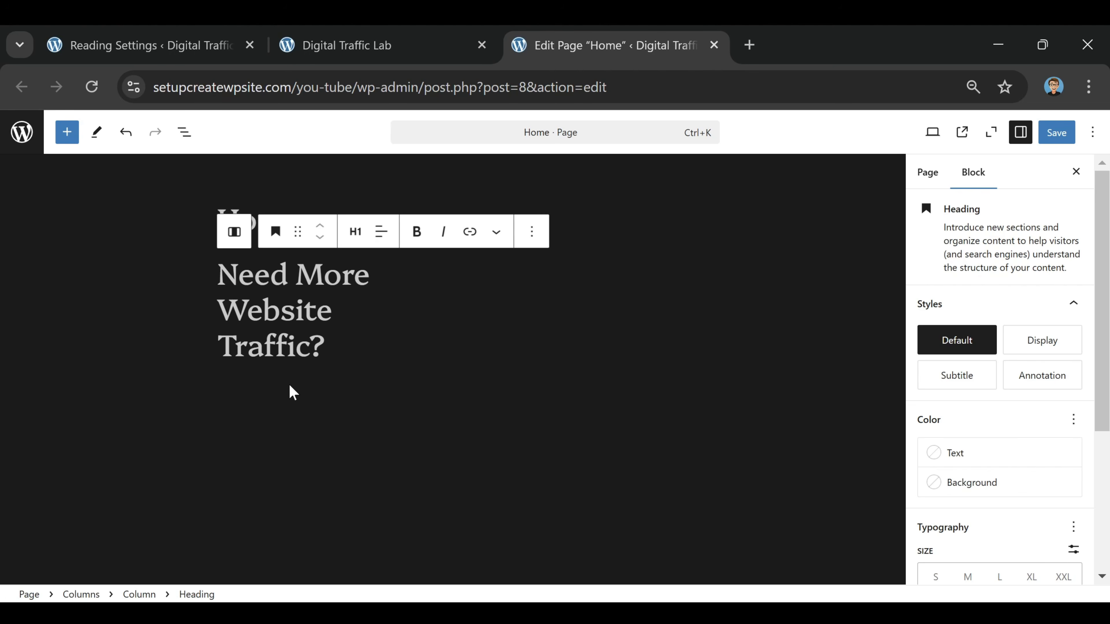
key(Return)
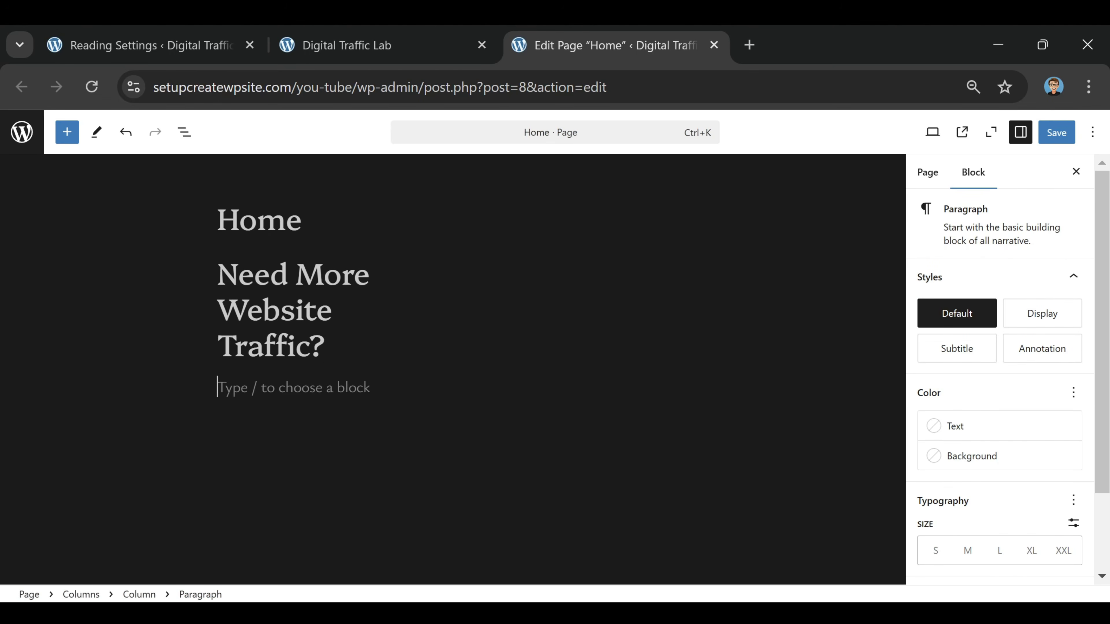
text(Is your website getting enough traffic? Schedule a call with our team today!)
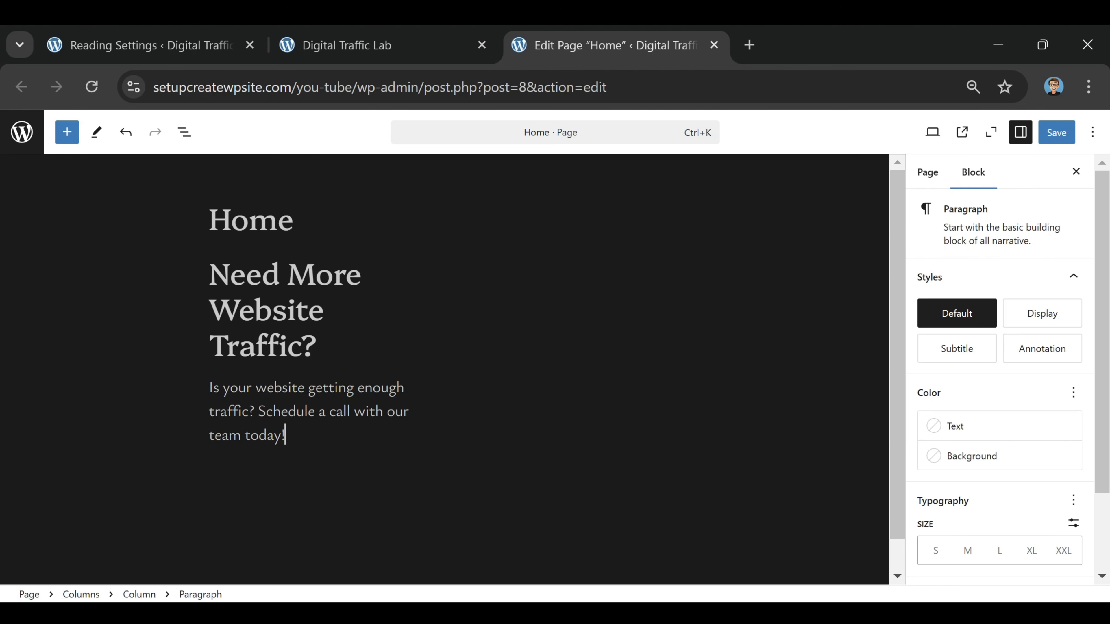
Add a Buttons block below the paragraph in the first column and label the button "SCHEDULE CALL"
key(Return)
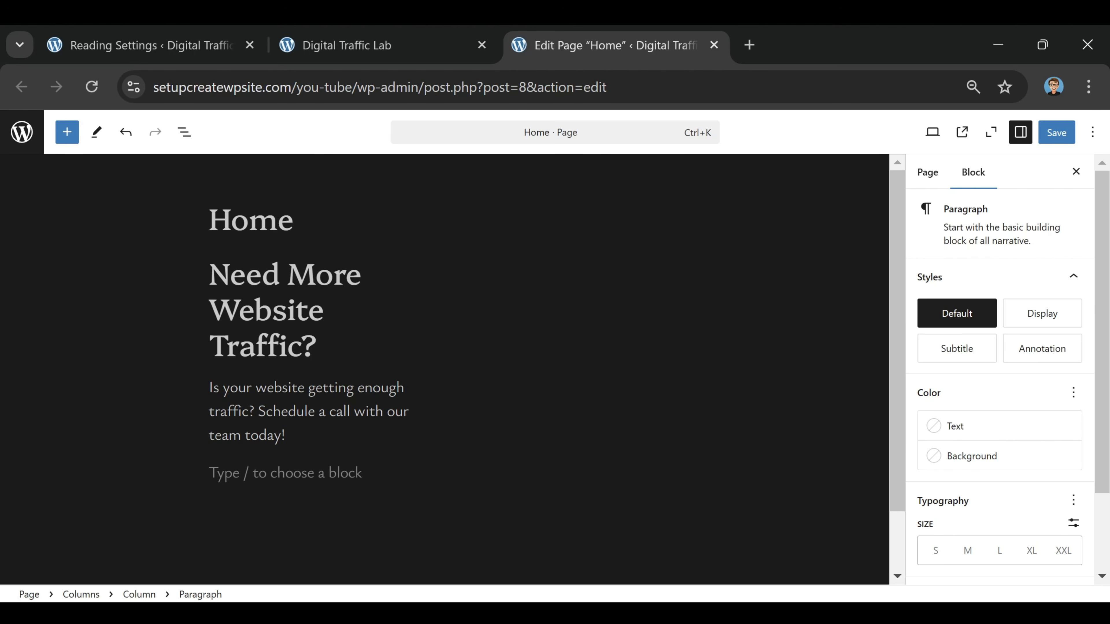
text(/button)
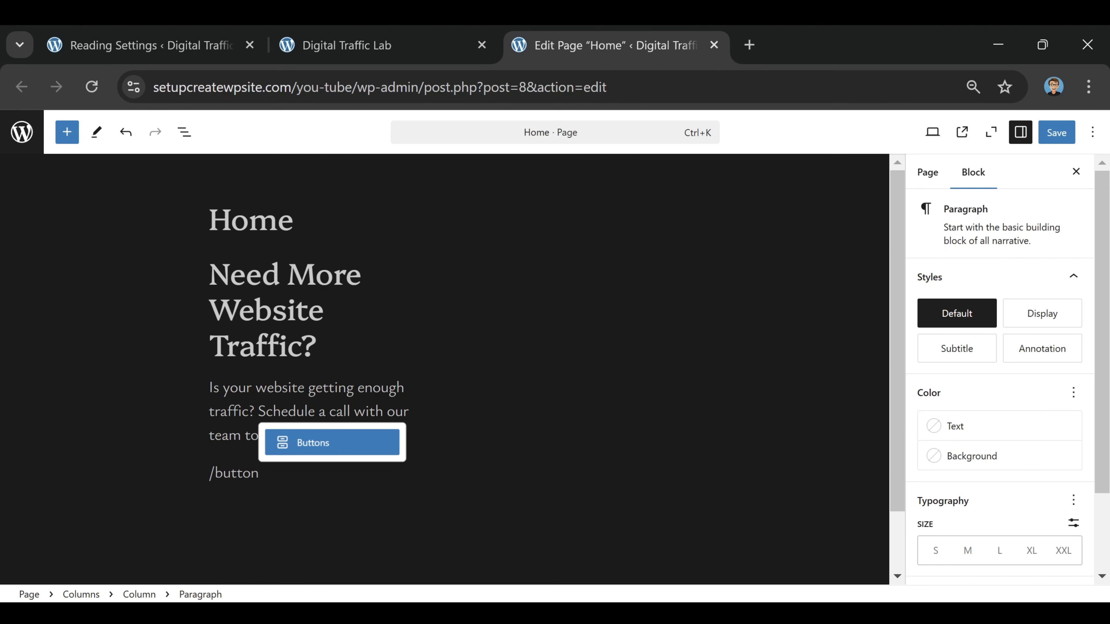
click(337, 450)
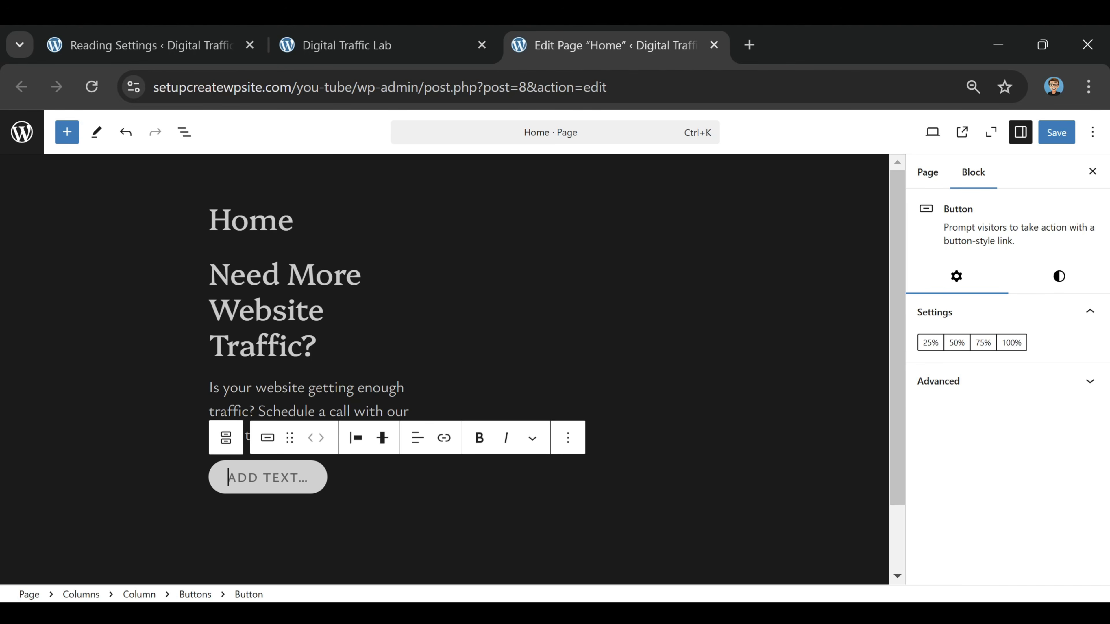
text(CONTAC)
text(S)
text(CHEDULE CALL)
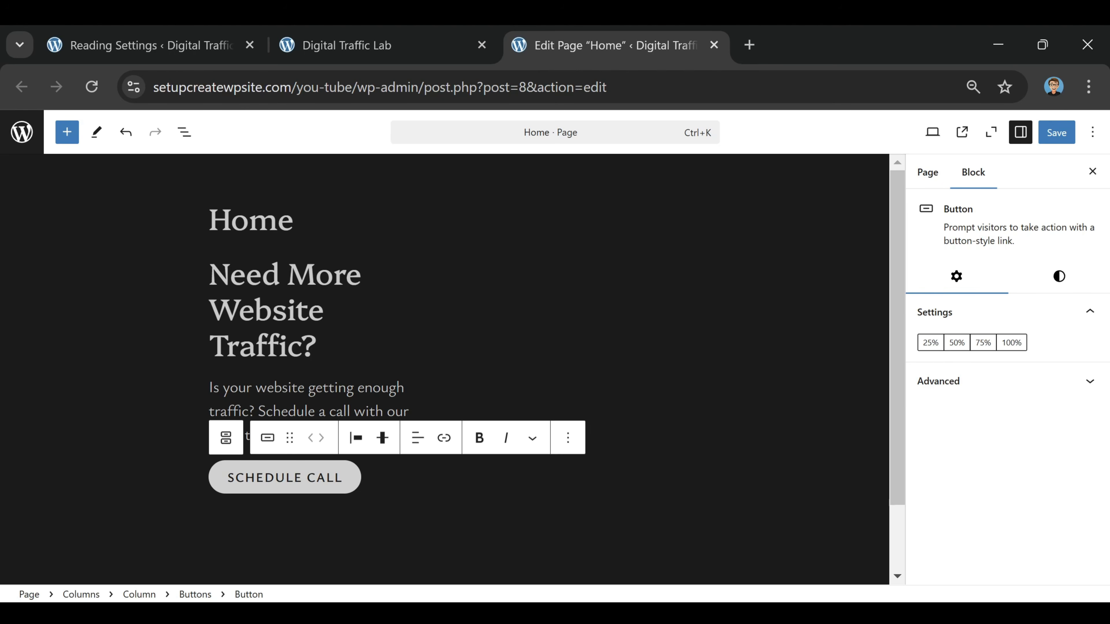
key(shift+Left)
key(shift+Left)
key(shift+Left)
key(shift+Left)
key(shift+Left)
key(shift+Left)
key(shift+Left)
key(shift+Left)
key(shift+Left)
key(shift+Left)
key(shift+Left)
key(shift+Left)
key(shift+Left)
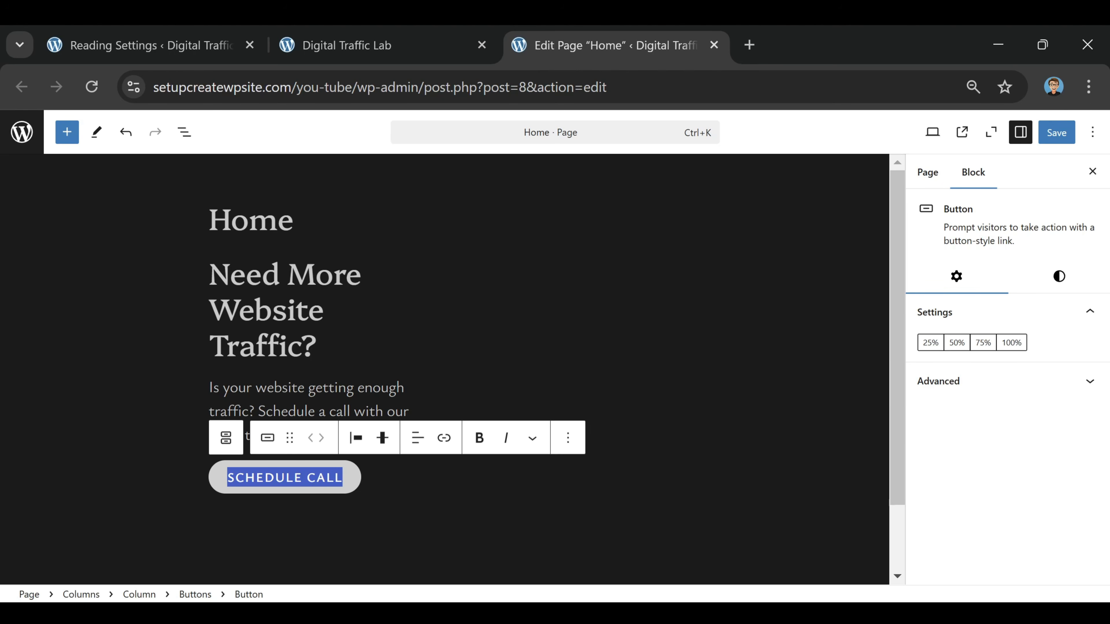
click(444, 438)
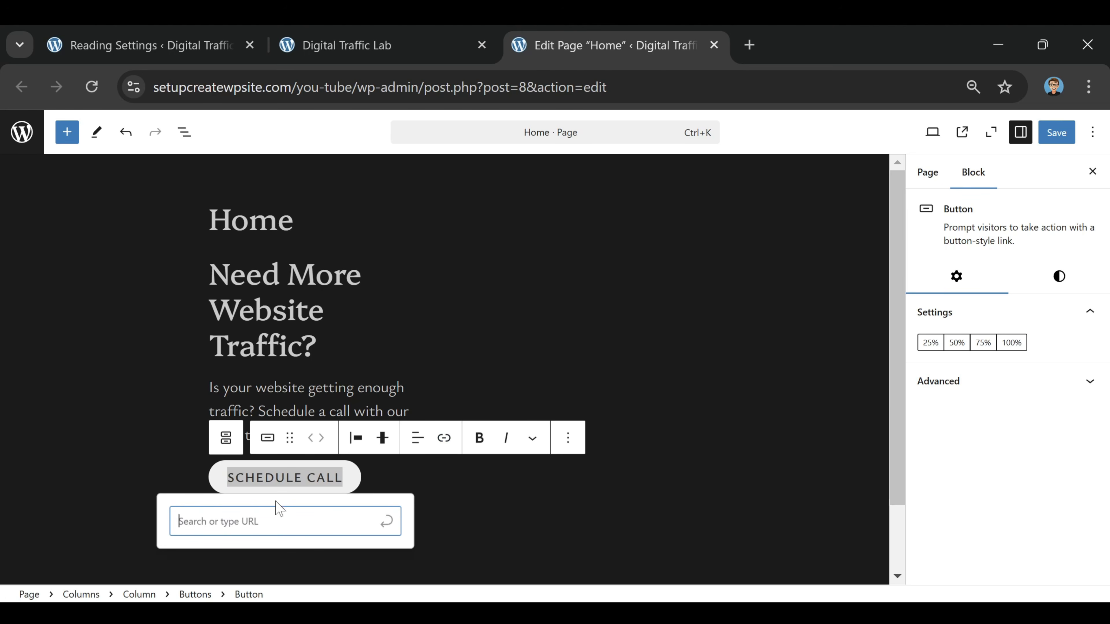
key(Return)
click(100, 307)
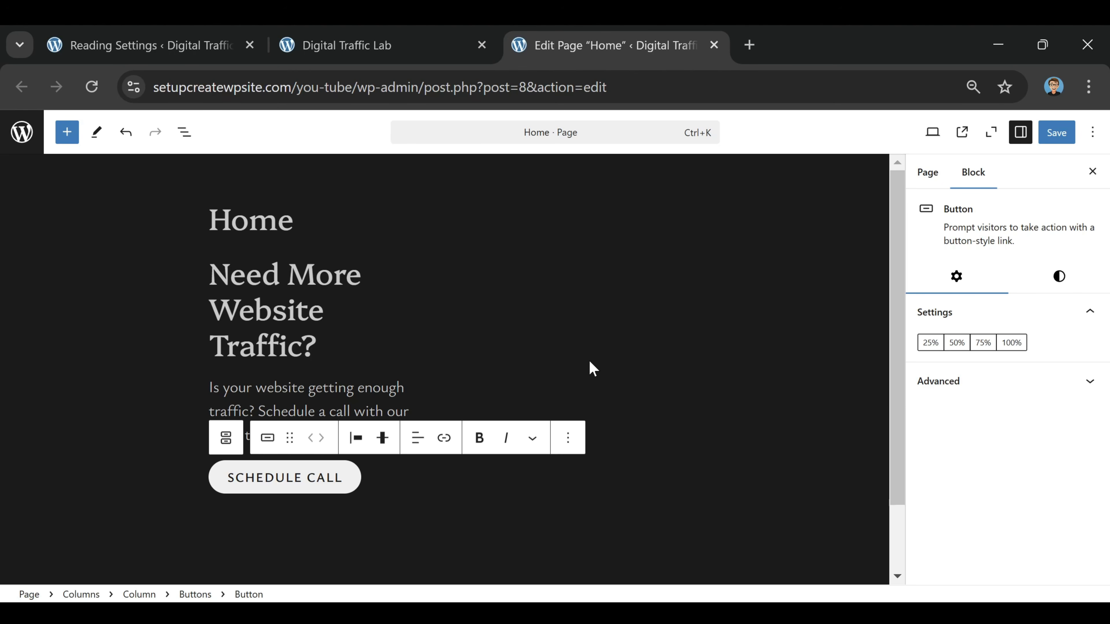
Add an Image block to the empty second column and upload the "Untitled design" picture from the Downloads folder into it
click(561, 350)
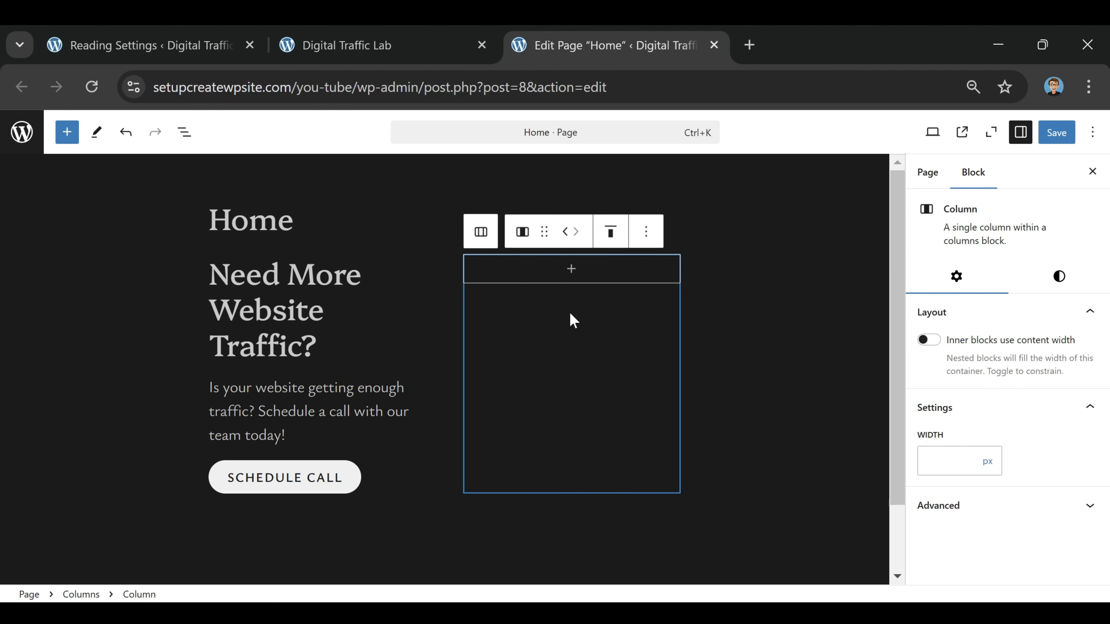
click(574, 277)
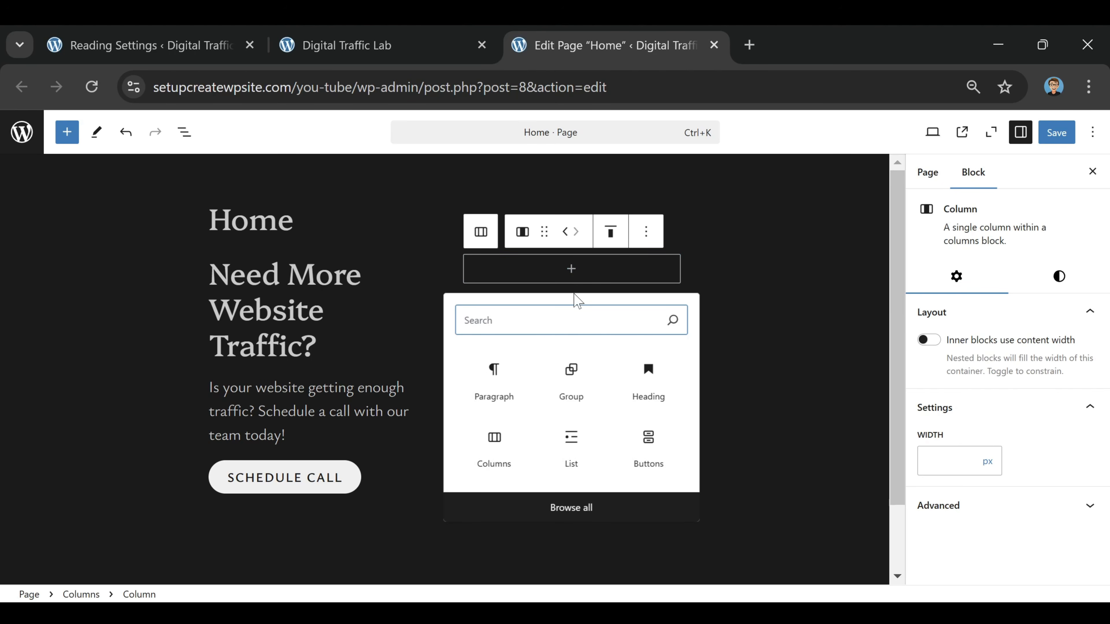
text(iMAGE)
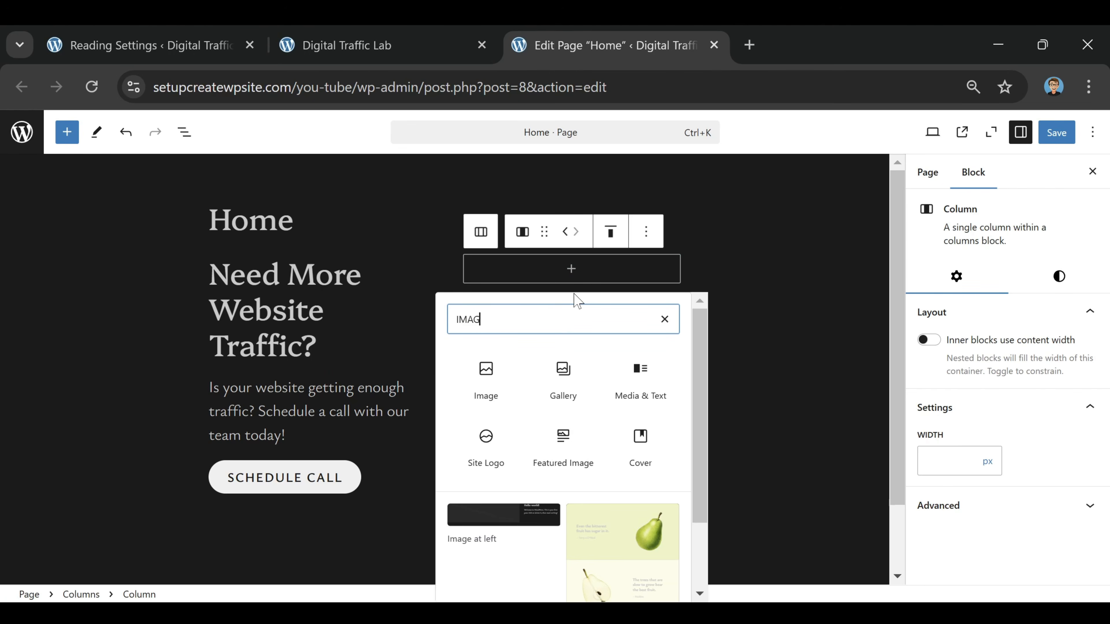
click(486, 386)
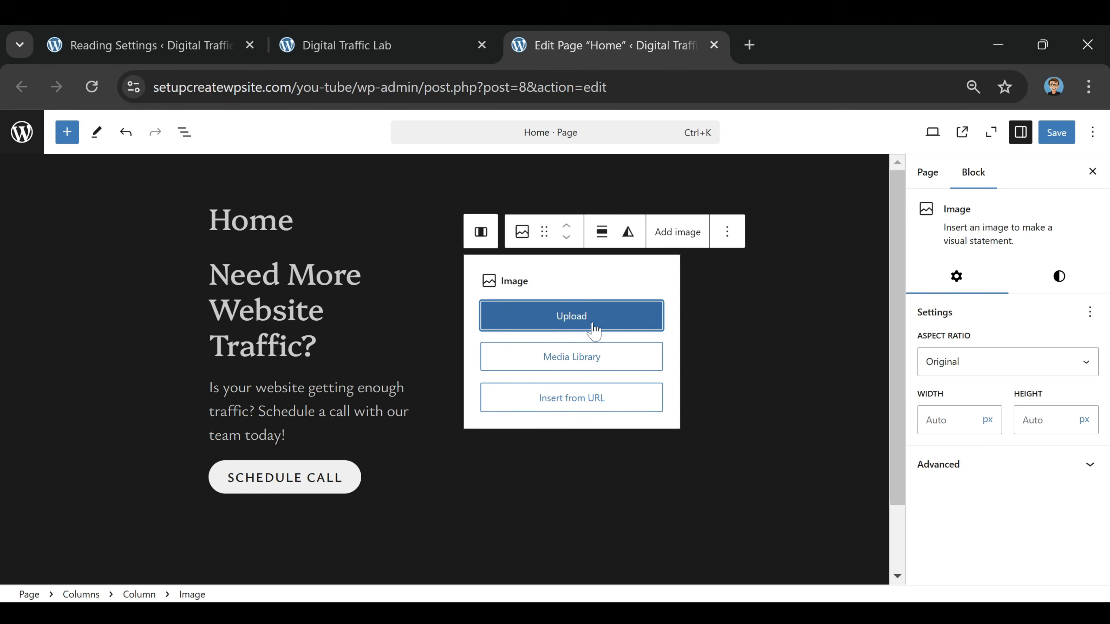
click(567, 312)
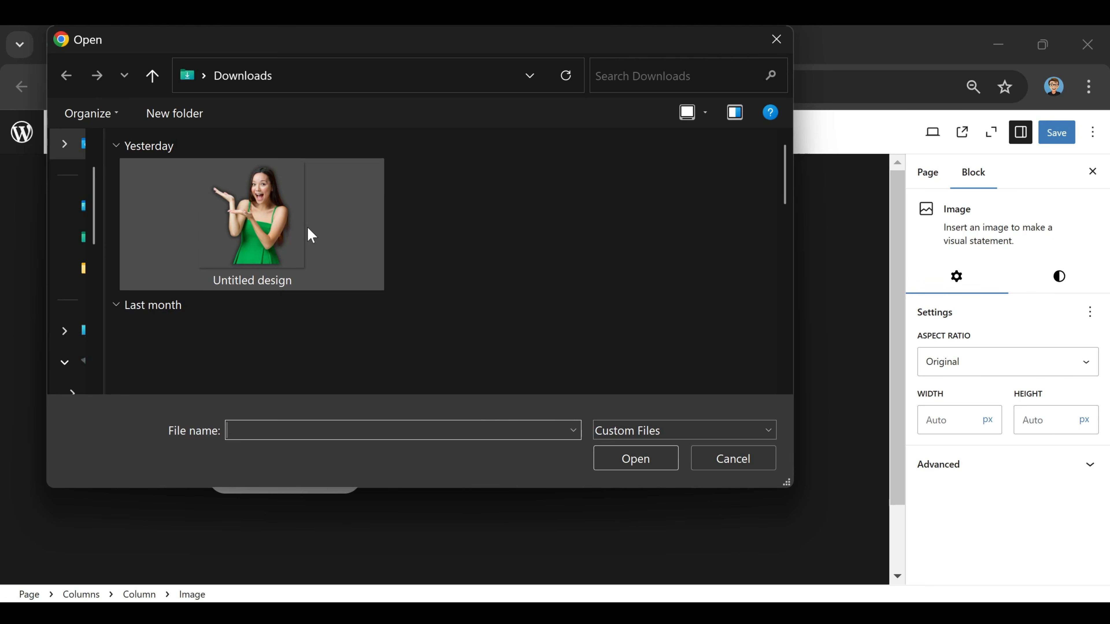
click(263, 226)
click(638, 463)
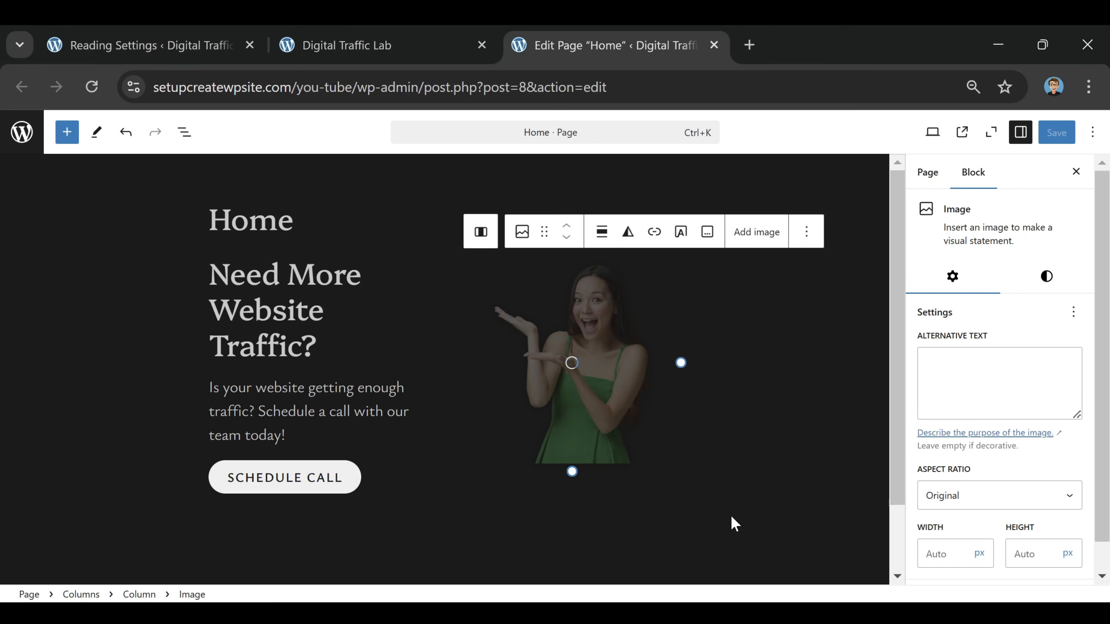
click(673, 317)
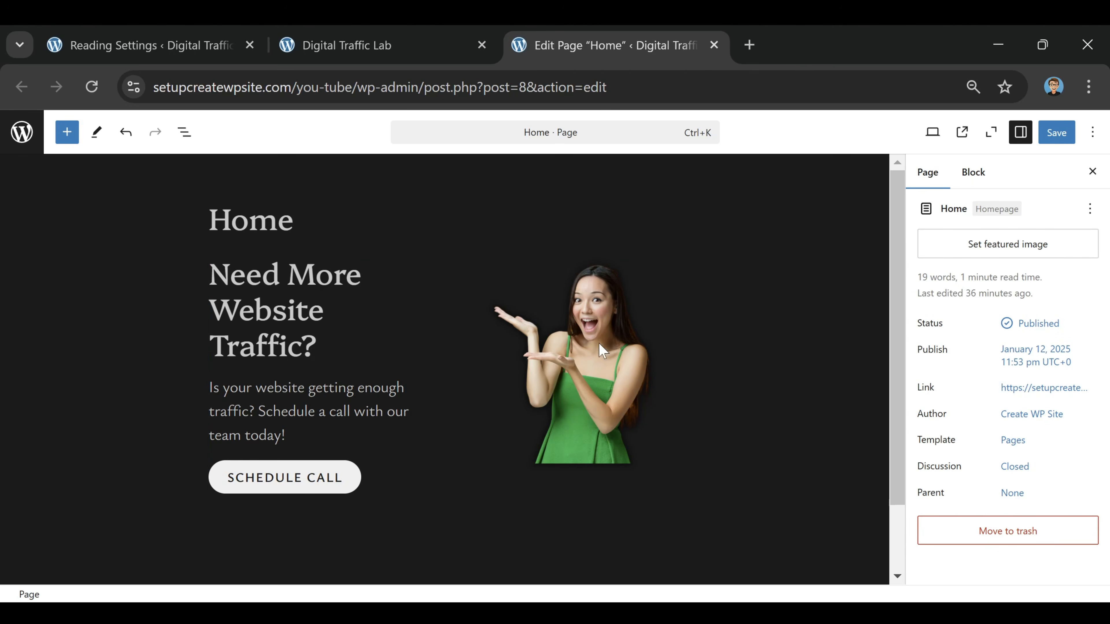
Set the whole Columns block to Wide width with middle vertical alignment and save the Home page
click(372, 280)
click(409, 476)
click(390, 496)
key(BackSpace)
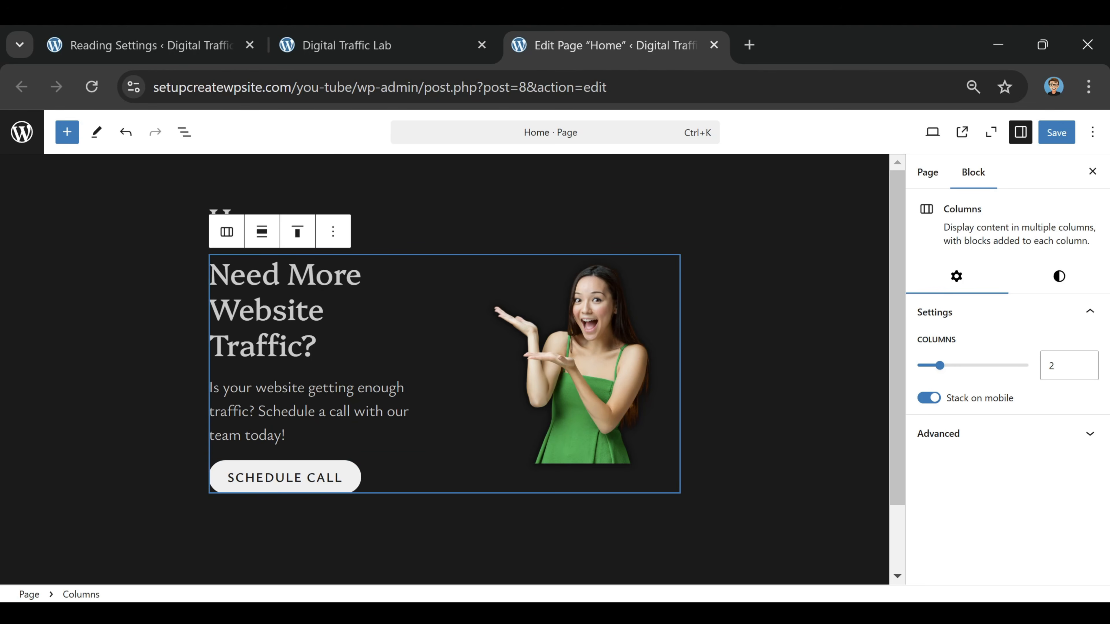
click(267, 238)
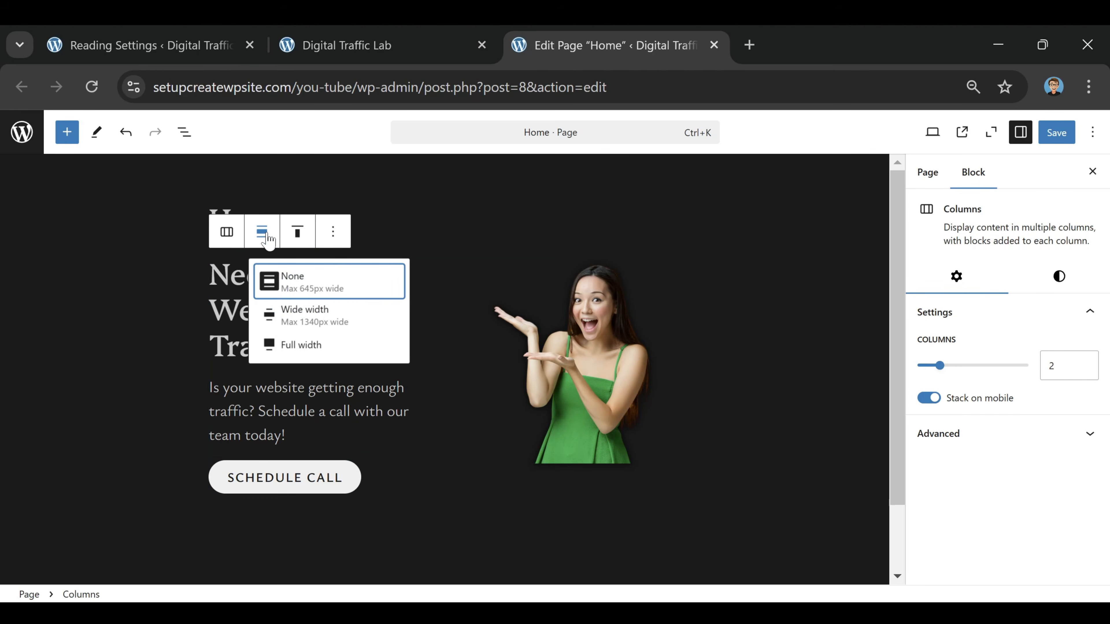
click(314, 313)
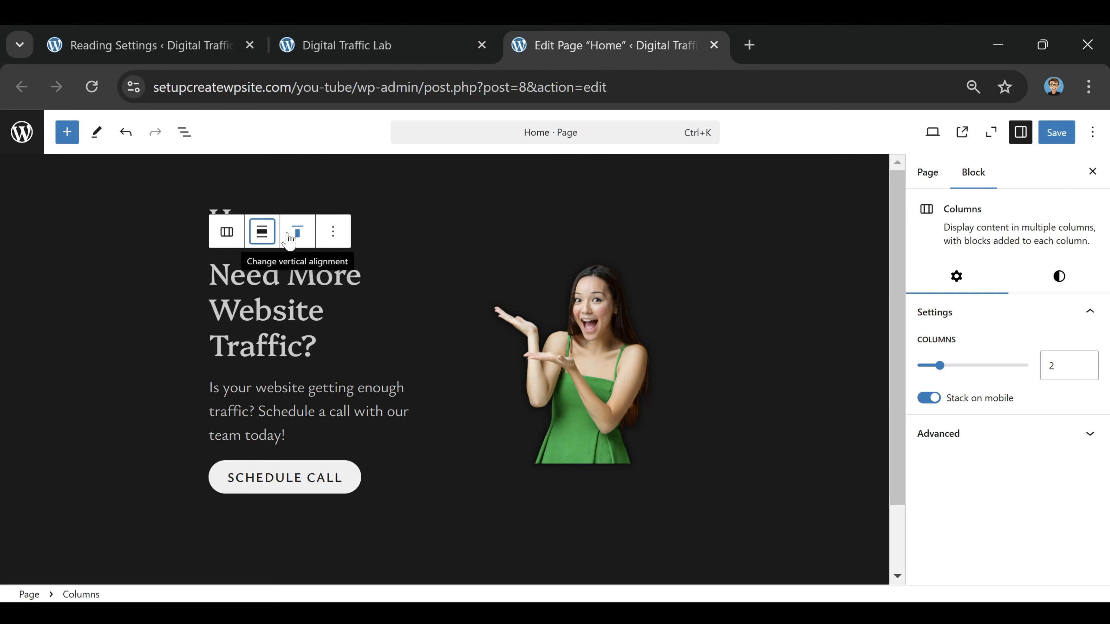
click(298, 234)
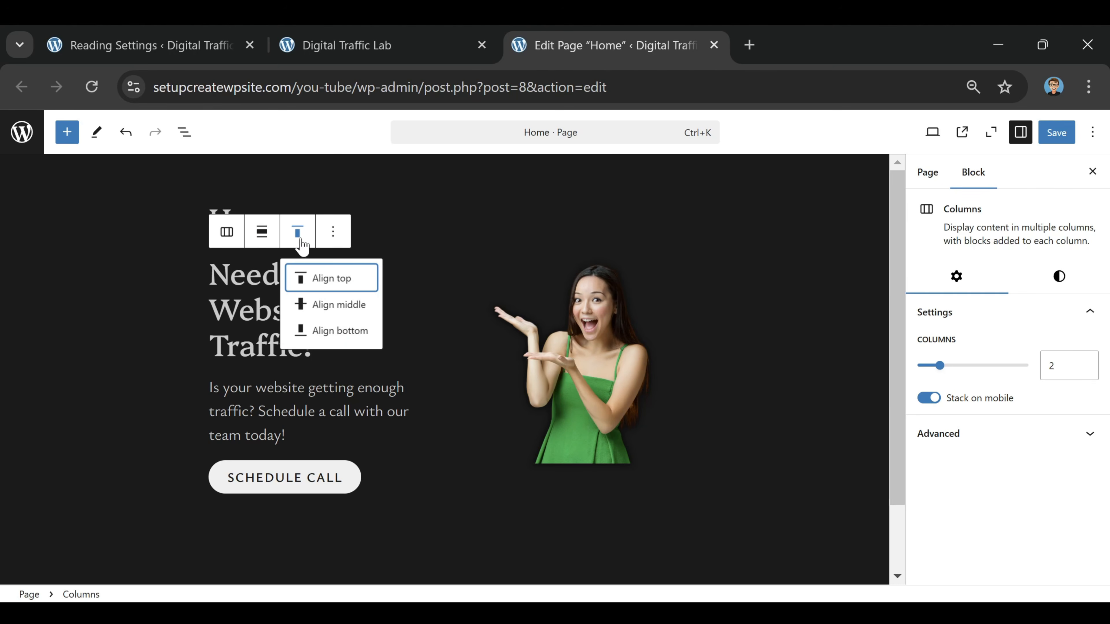
click(339, 305)
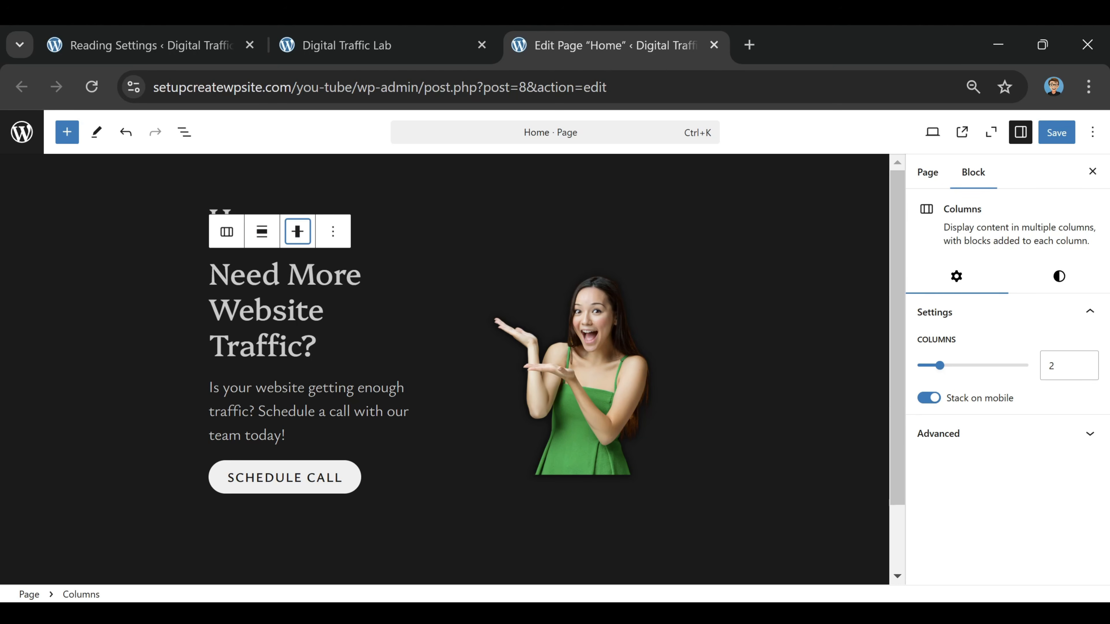
click(655, 322)
click(1057, 133)
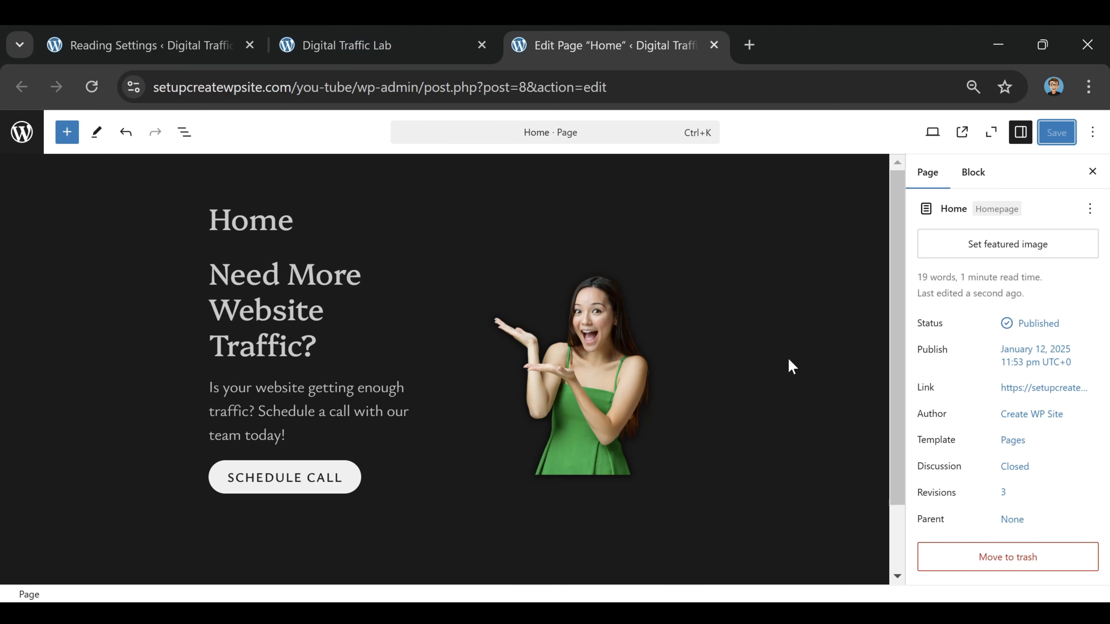
Reload the live Digital Traffic Lab site and examine the homepage's column layout down to the footer
click(371, 41)
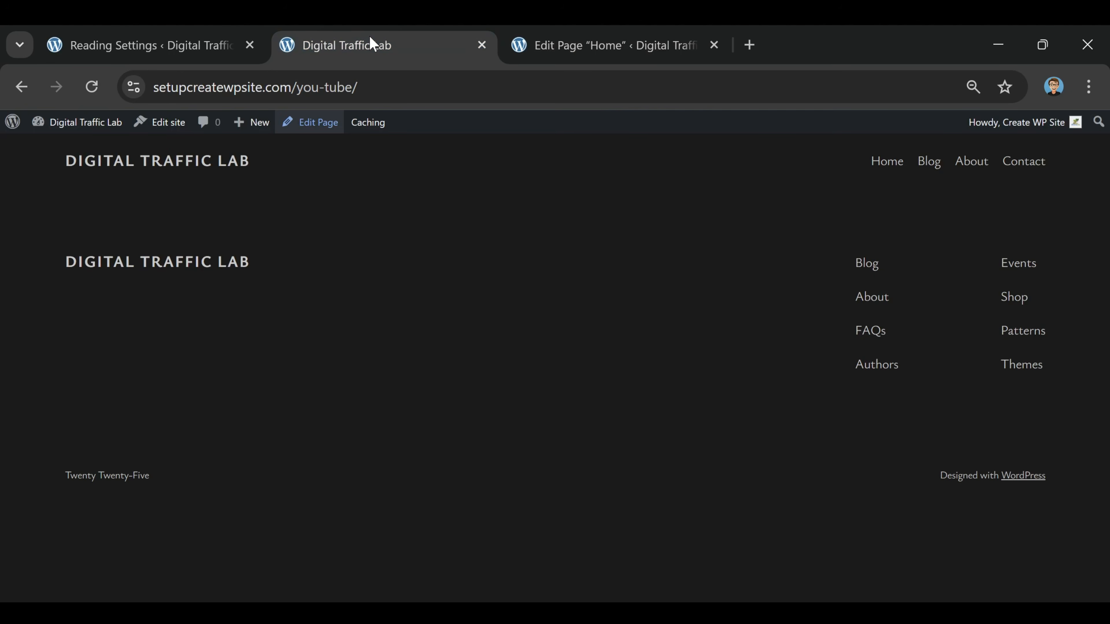
click(91, 87)
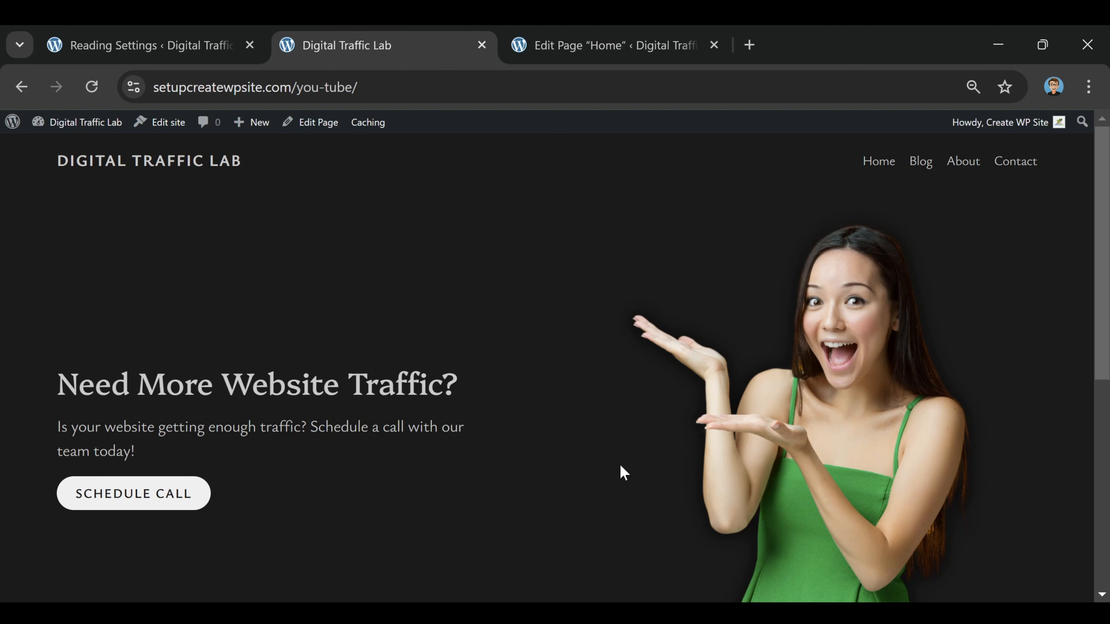
scroll(443, 364, down, 8)
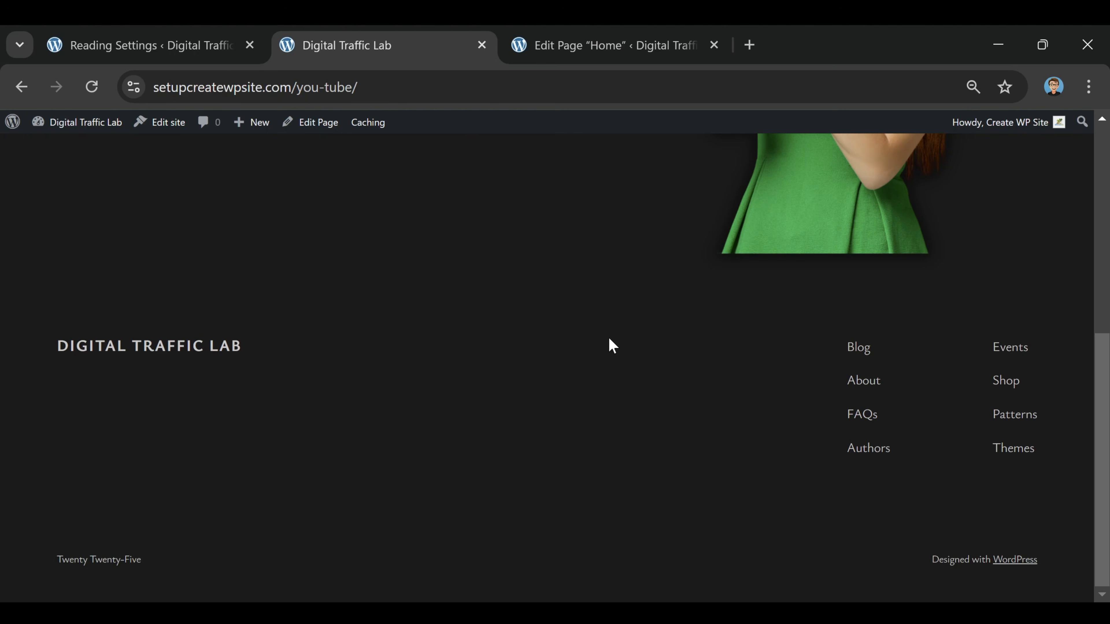
scroll(546, 423, up, 10)
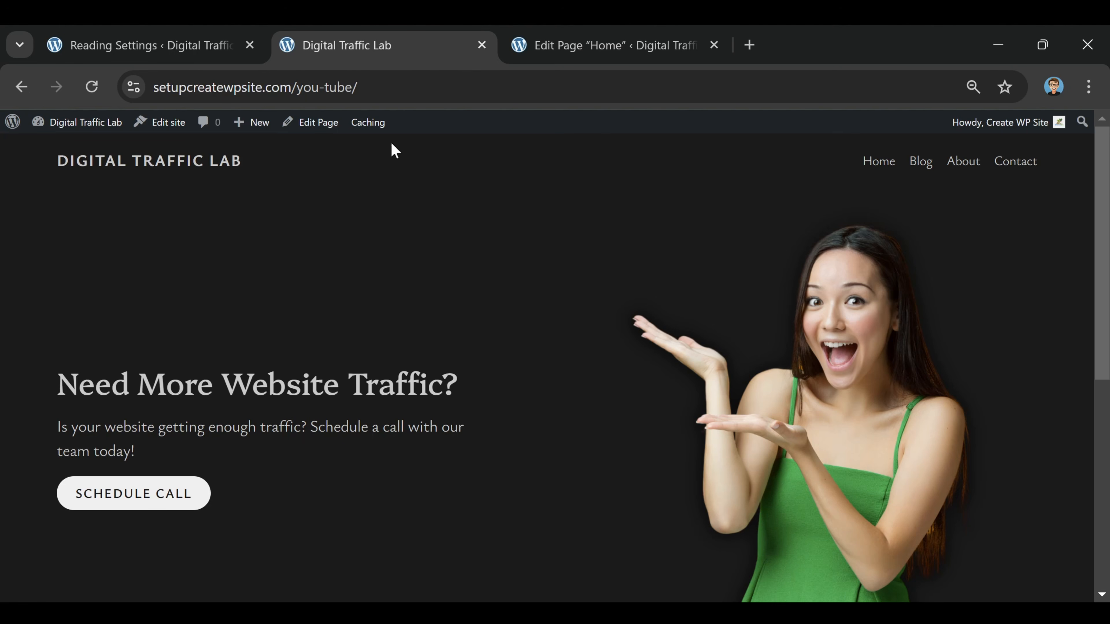
scroll(403, 177, down, 10)
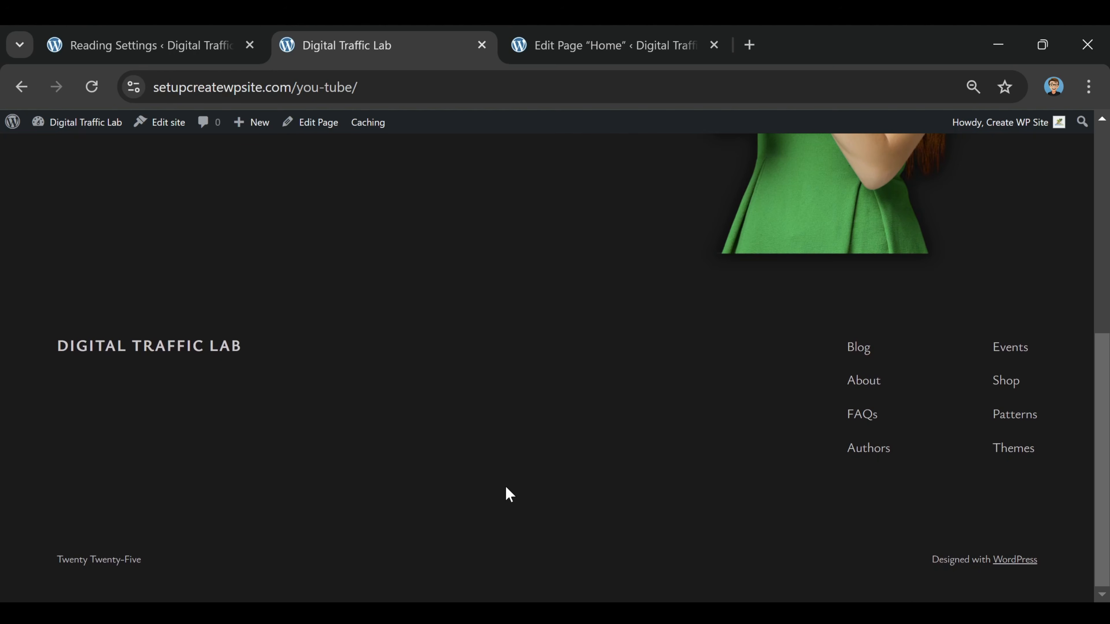
scroll(497, 485, up, 10)
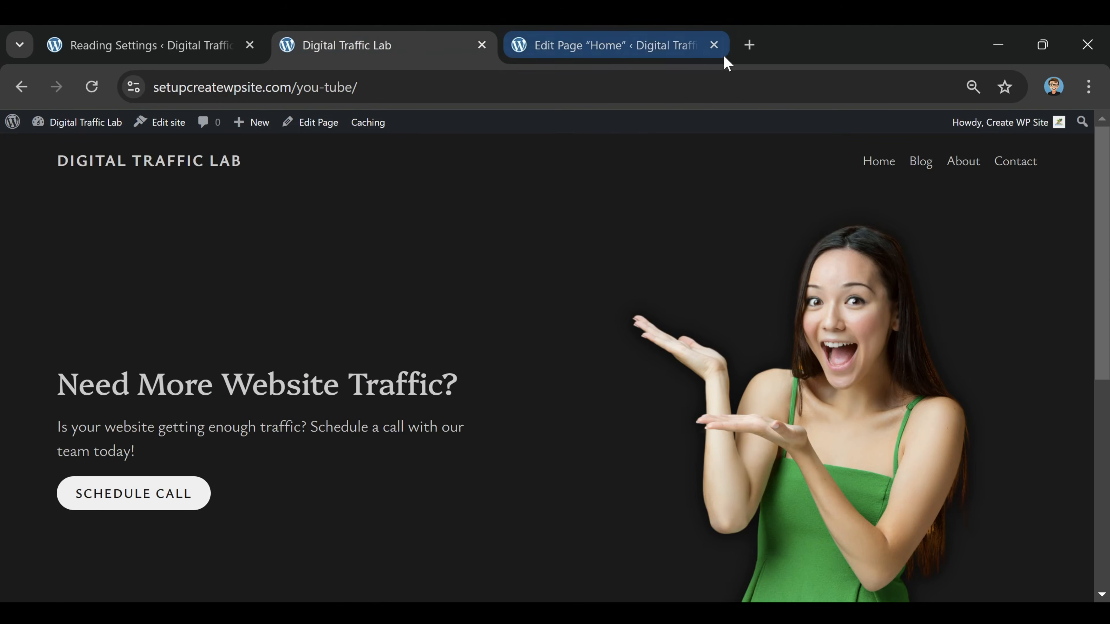
Close the Home page editor tab and open the site editor in a new tab from the live site
click(713, 44)
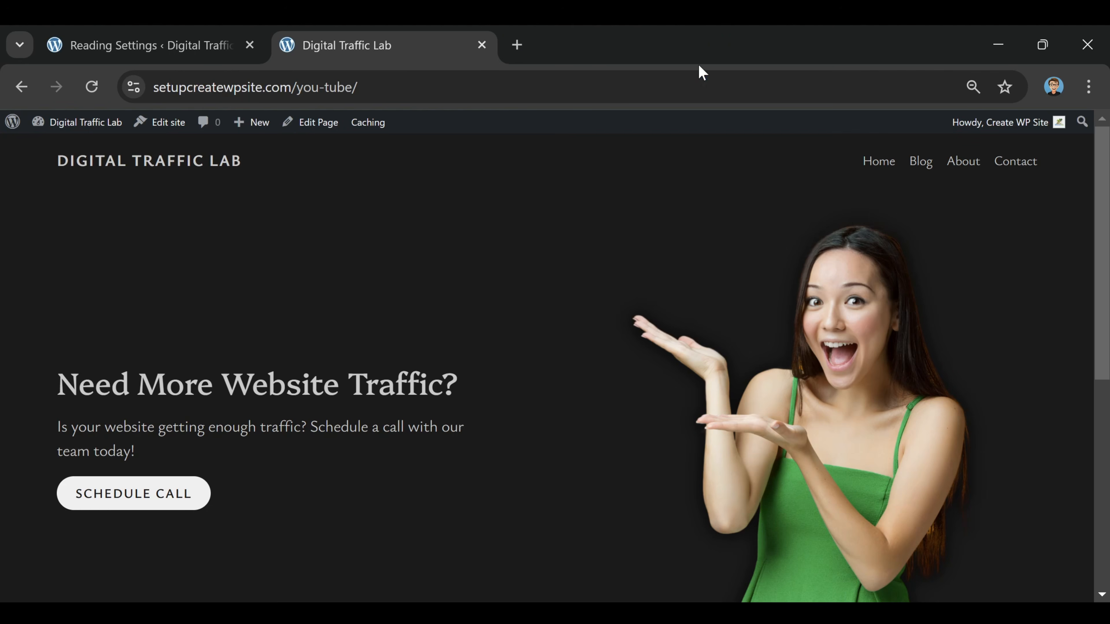
right_click(155, 136)
click(214, 150)
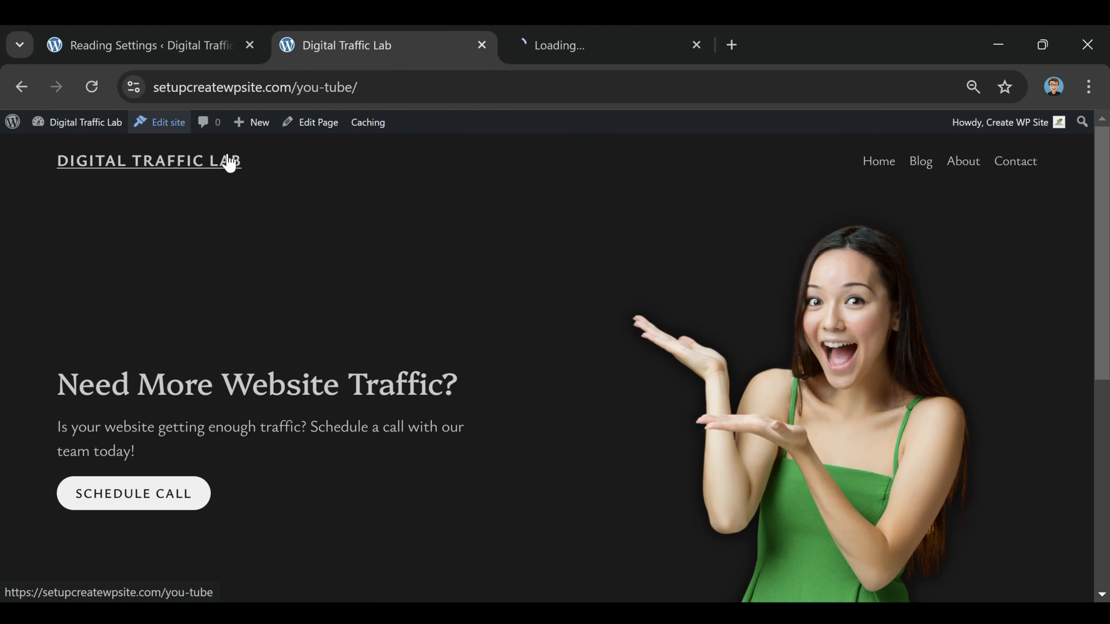
Switch to the Front Page template in the site editor and select the header's Row block containing the site title and navigation
click(611, 51)
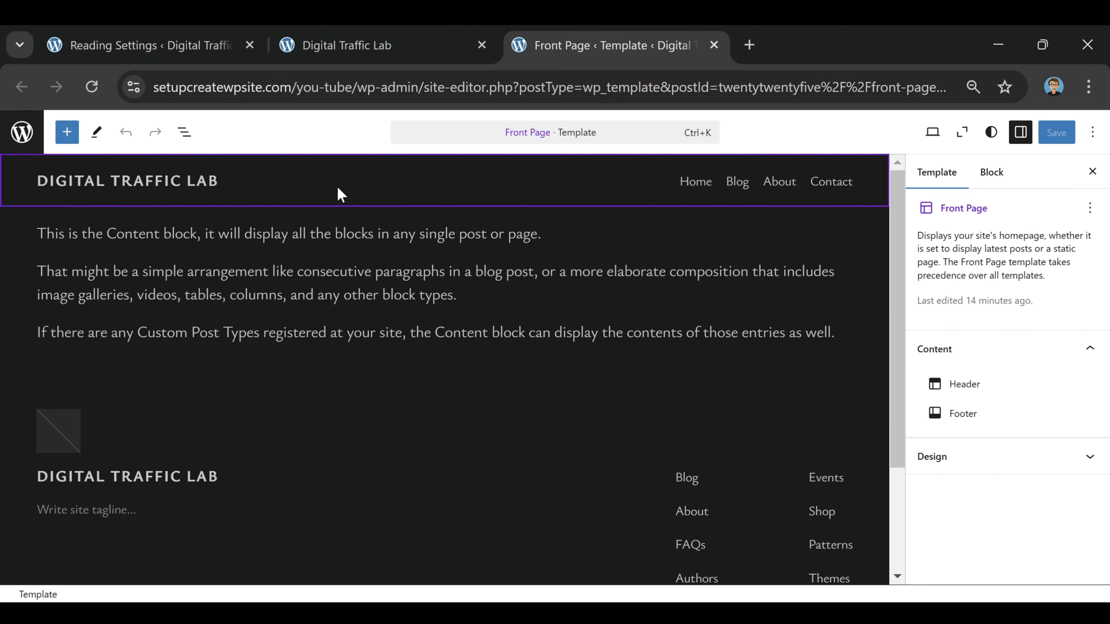
click(312, 165)
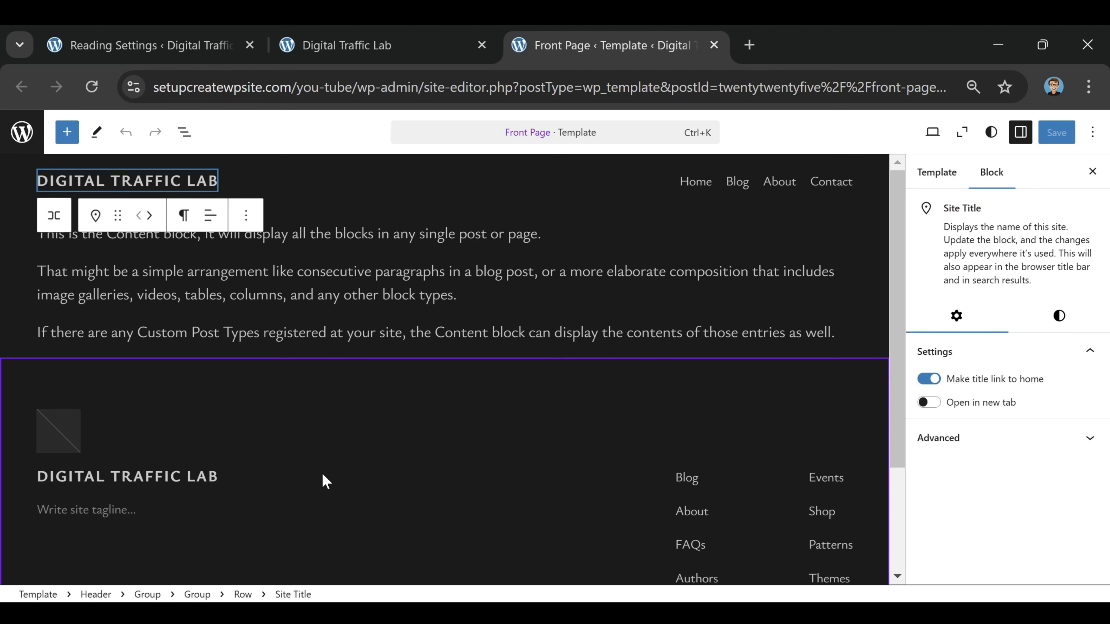
click(328, 411)
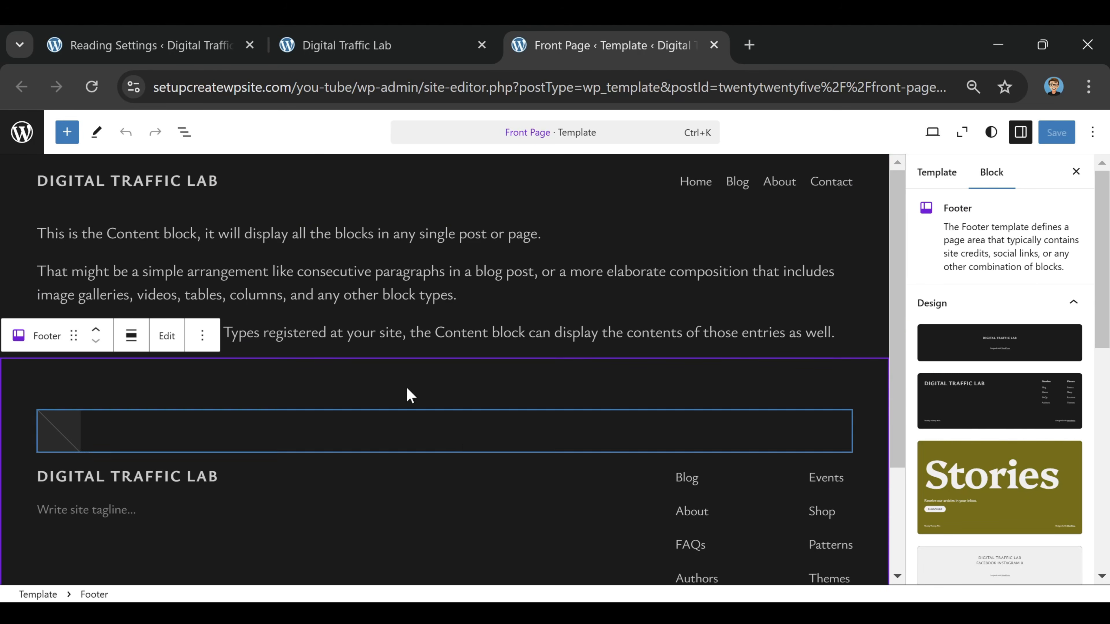
click(327, 183)
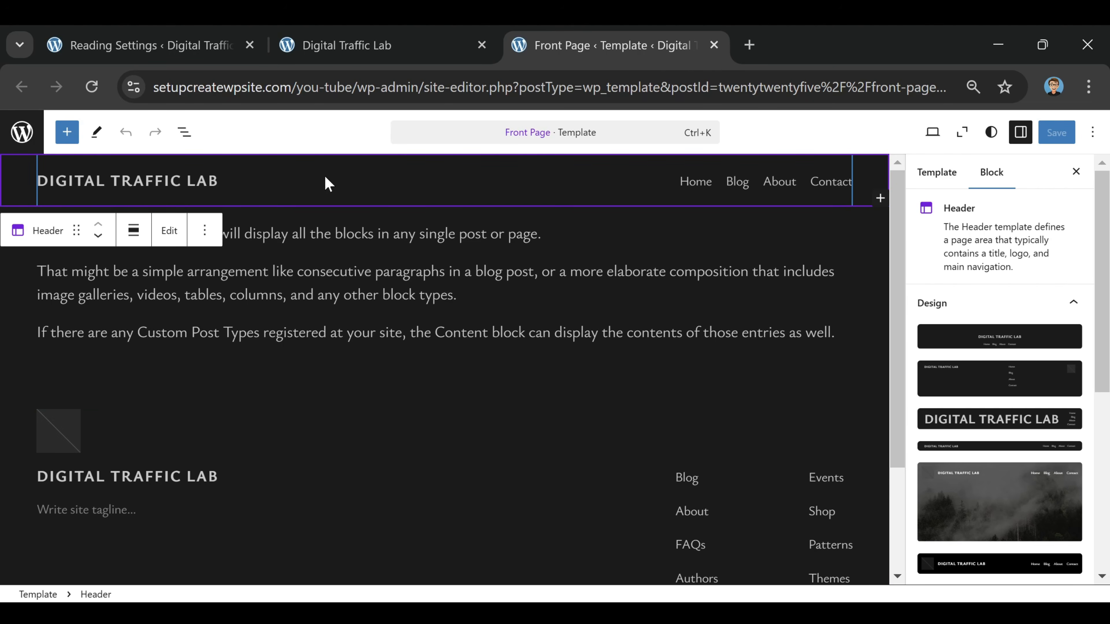
click(940, 172)
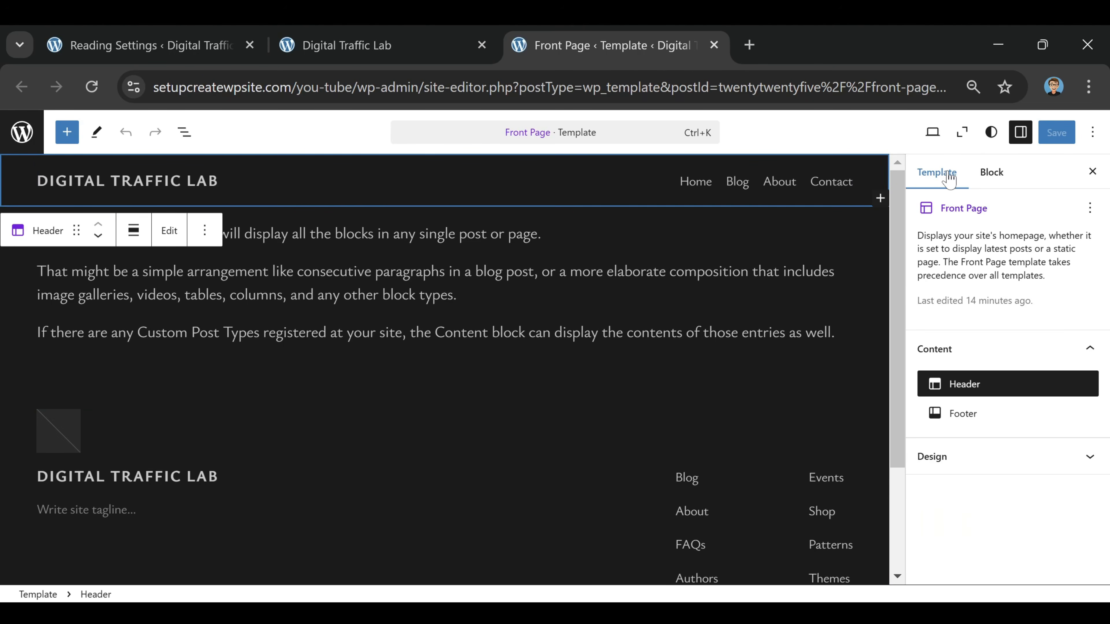
click(432, 194)
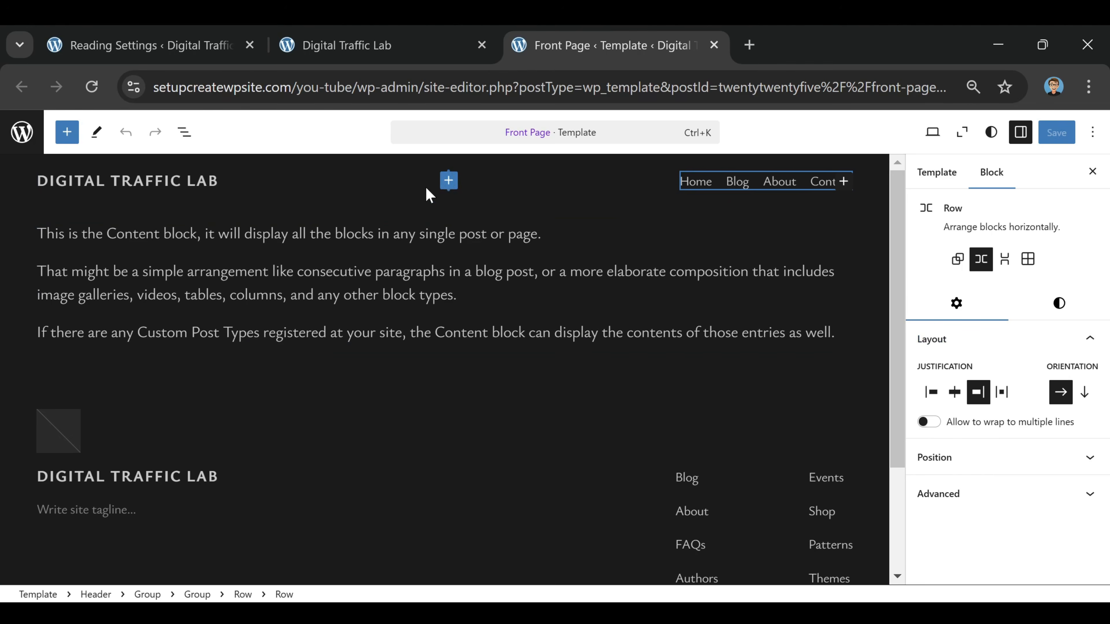
click(384, 192)
click(414, 196)
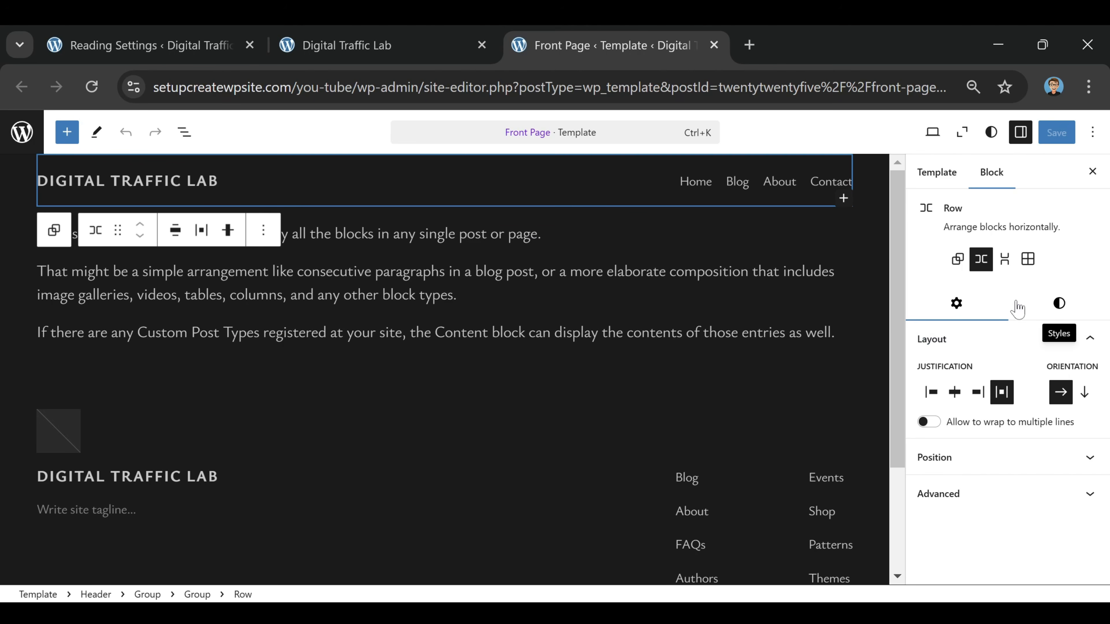
Try the Style 1 to Style 5 variations on the header row and return it to the Default style
click(1057, 305)
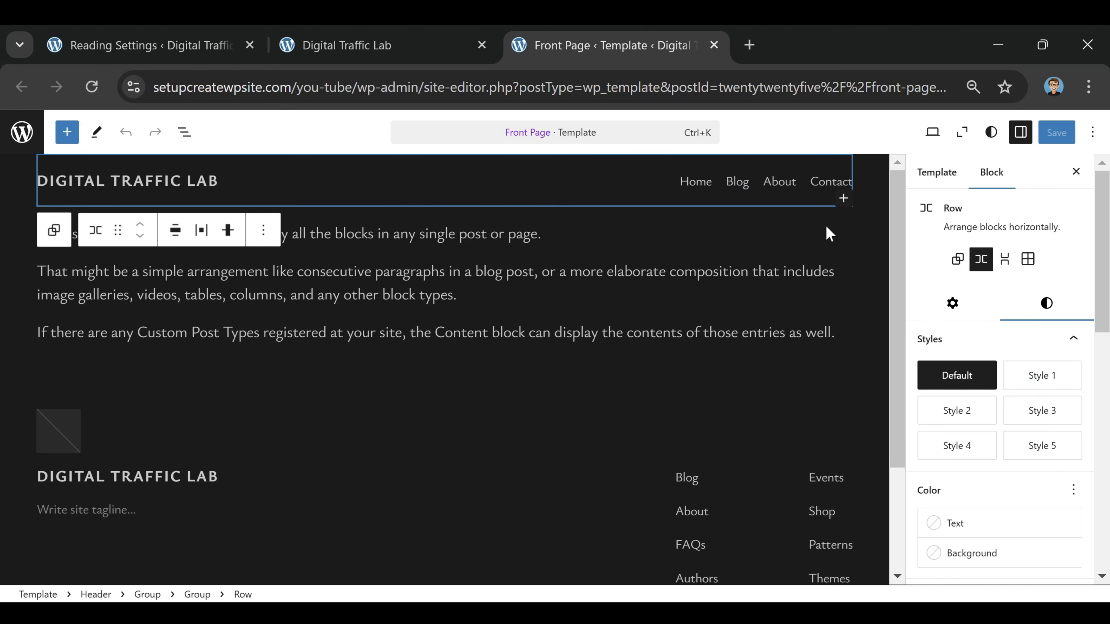
click(1053, 385)
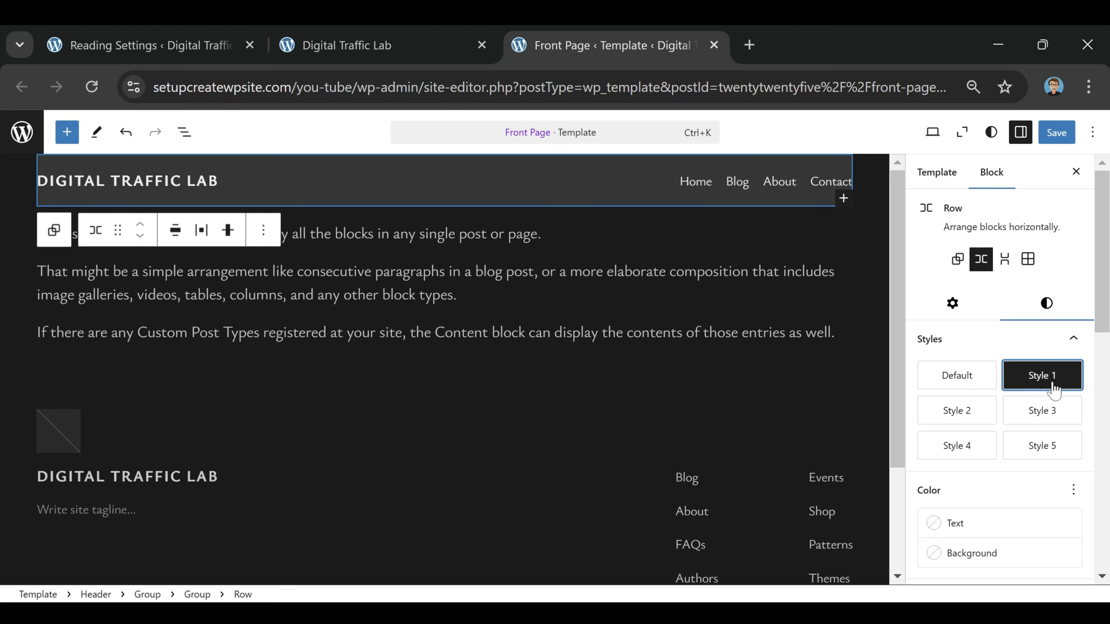
click(953, 406)
click(1009, 413)
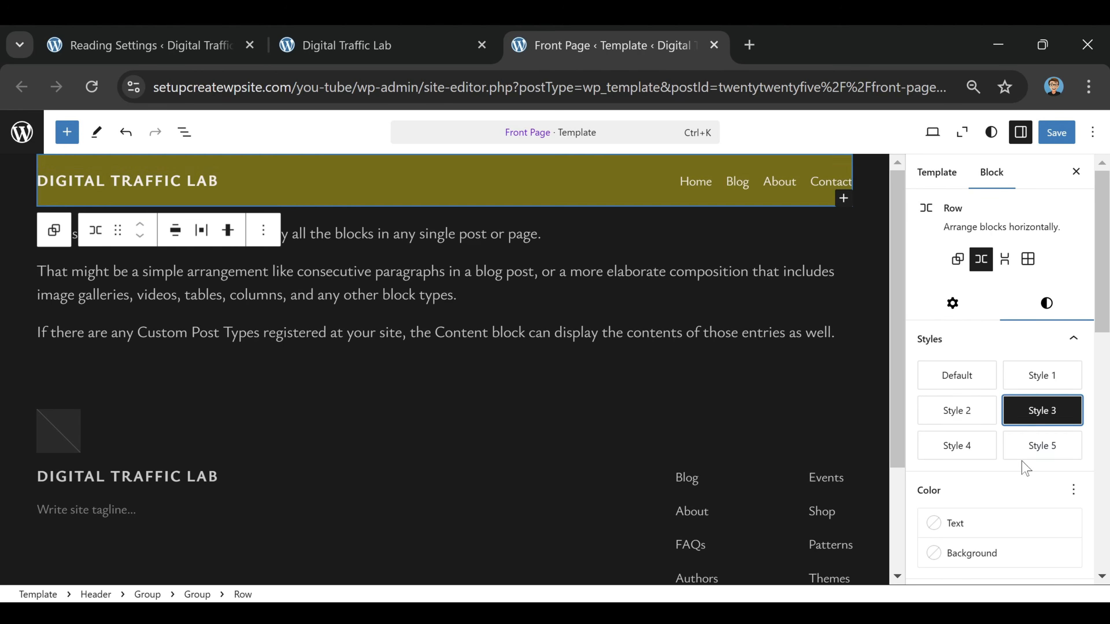
click(1020, 455)
click(956, 452)
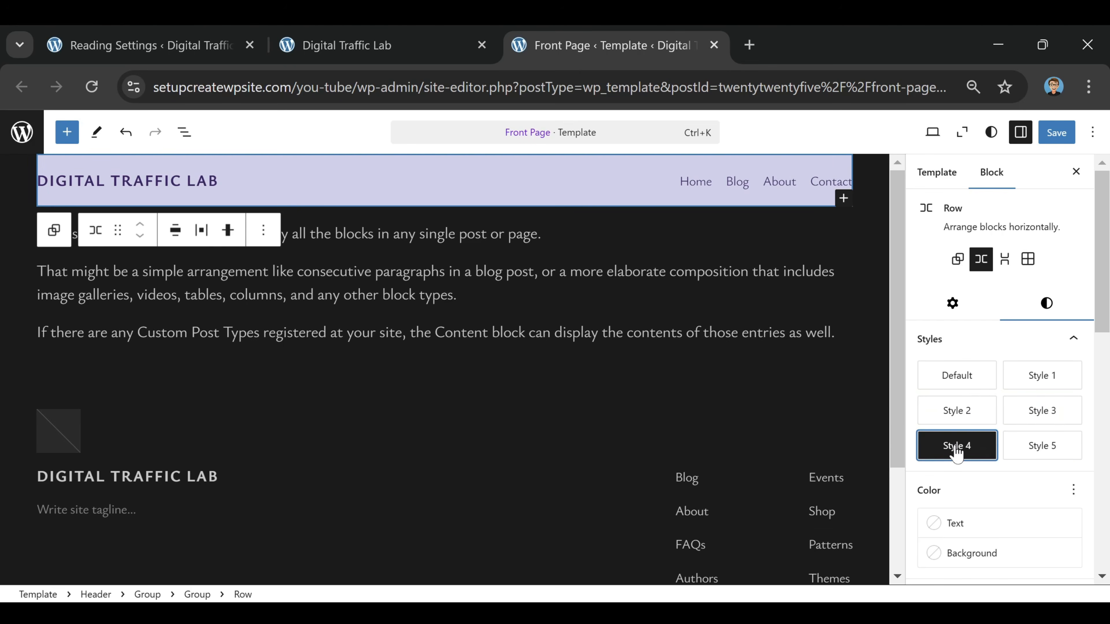
click(952, 377)
Set the header row's padding to Tiny vertically and XX-Large horizontally, and its vertical margin to Small
scroll(982, 378, down, 5)
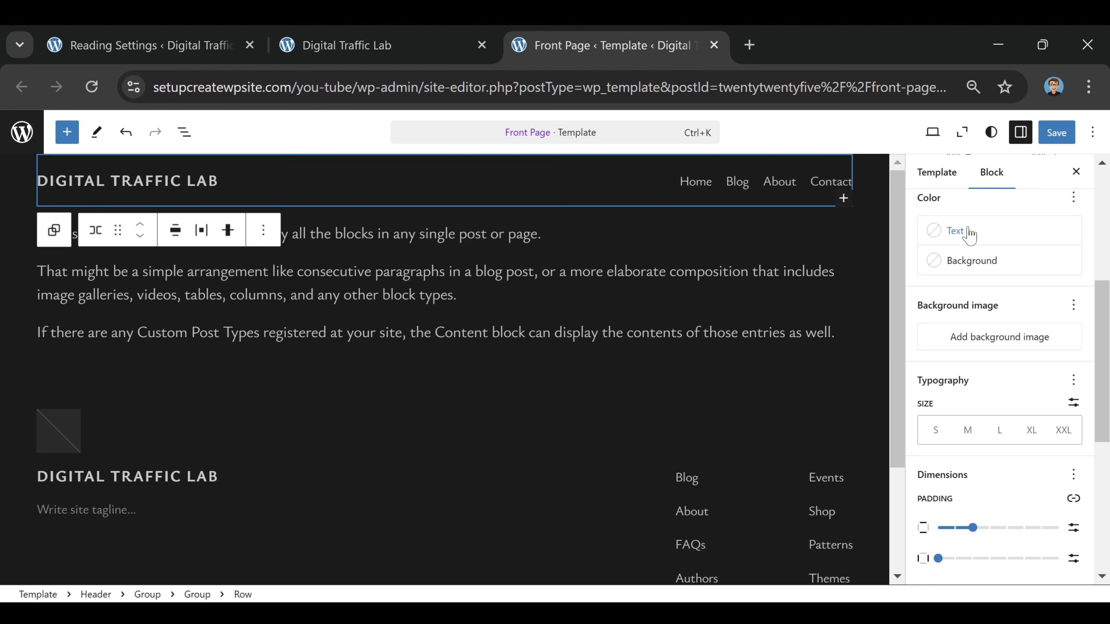
scroll(1015, 269, down, 2)
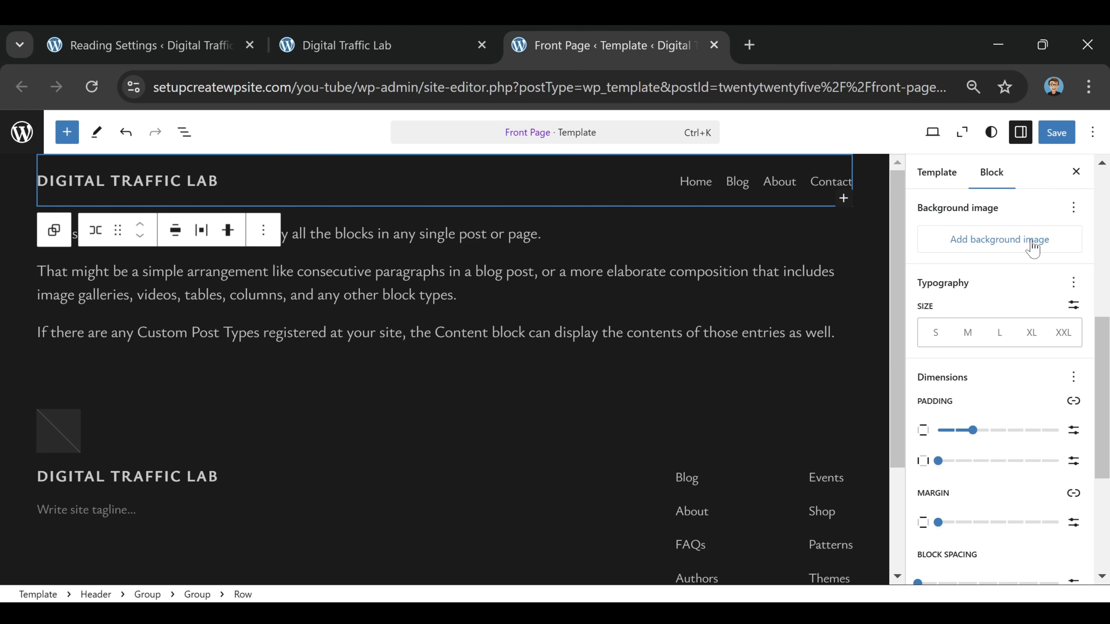
scroll(1020, 255, down, 1)
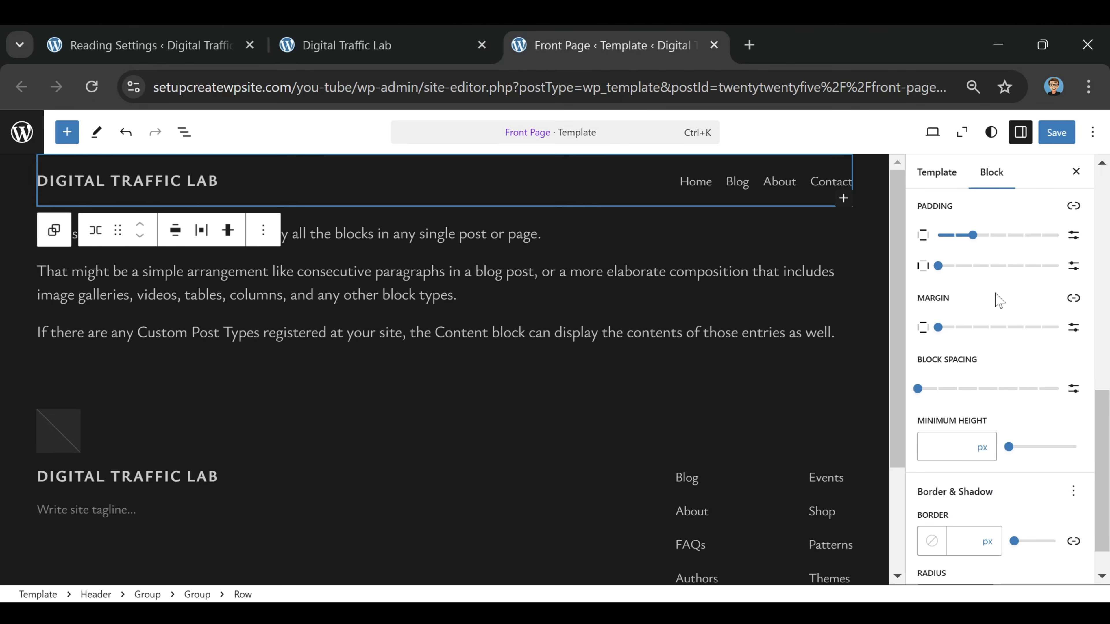
scroll(993, 300, up, 1)
mouse_move(974, 339)
drag(979, 334, 995, 353)
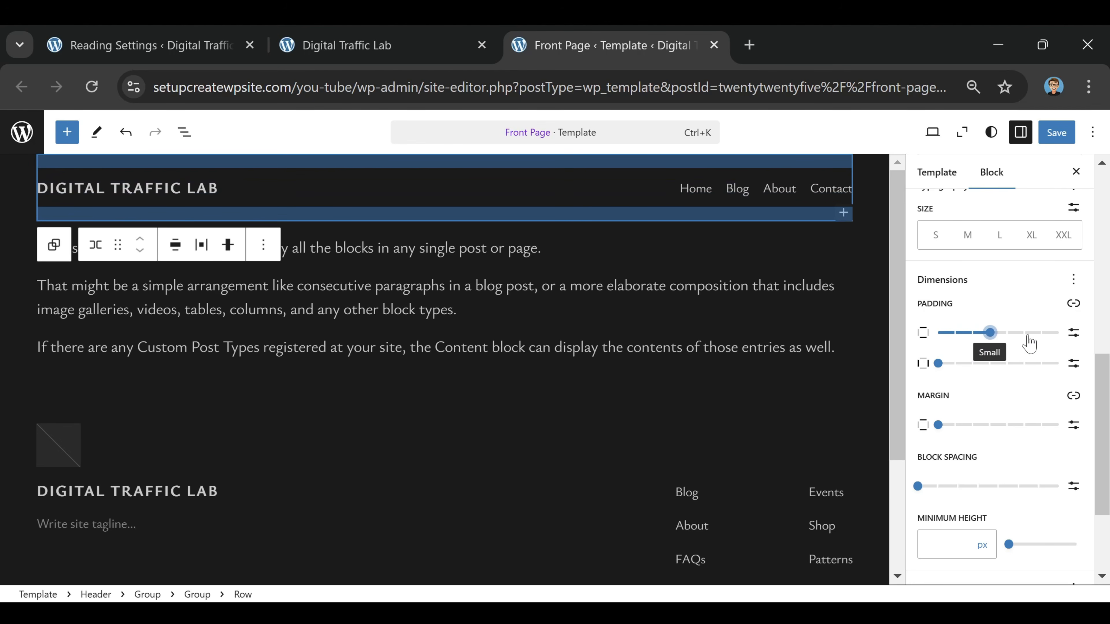
mouse_move(990, 333)
mouse_down()
mouse_move(973, 335)
mouse_move(990, 344)
mouse_up()
drag(939, 369, 1074, 379)
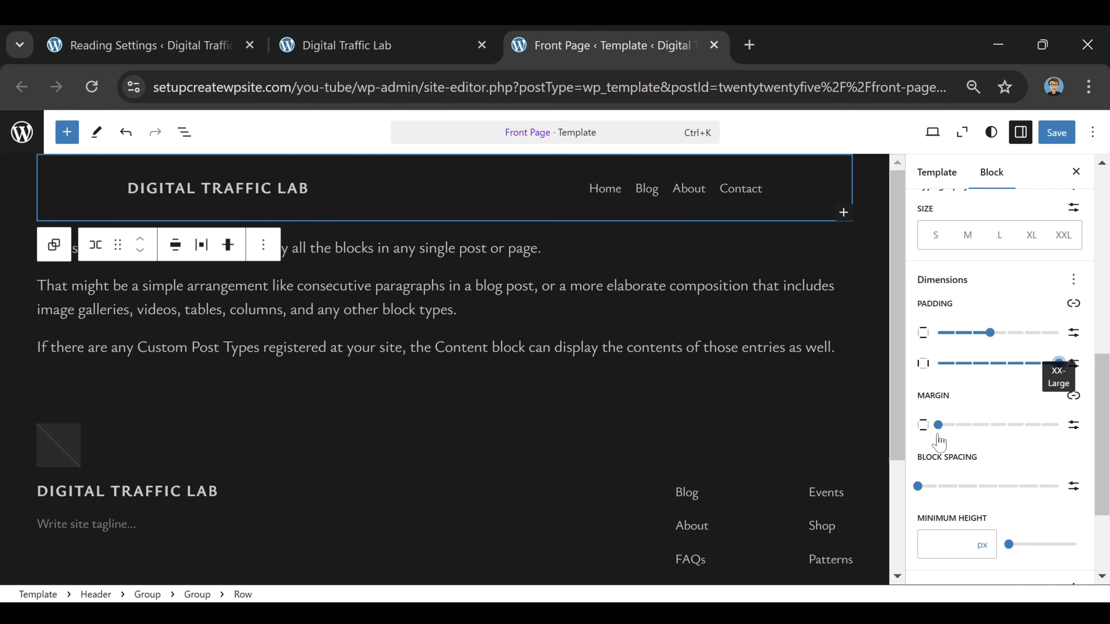
drag(938, 425, 985, 430)
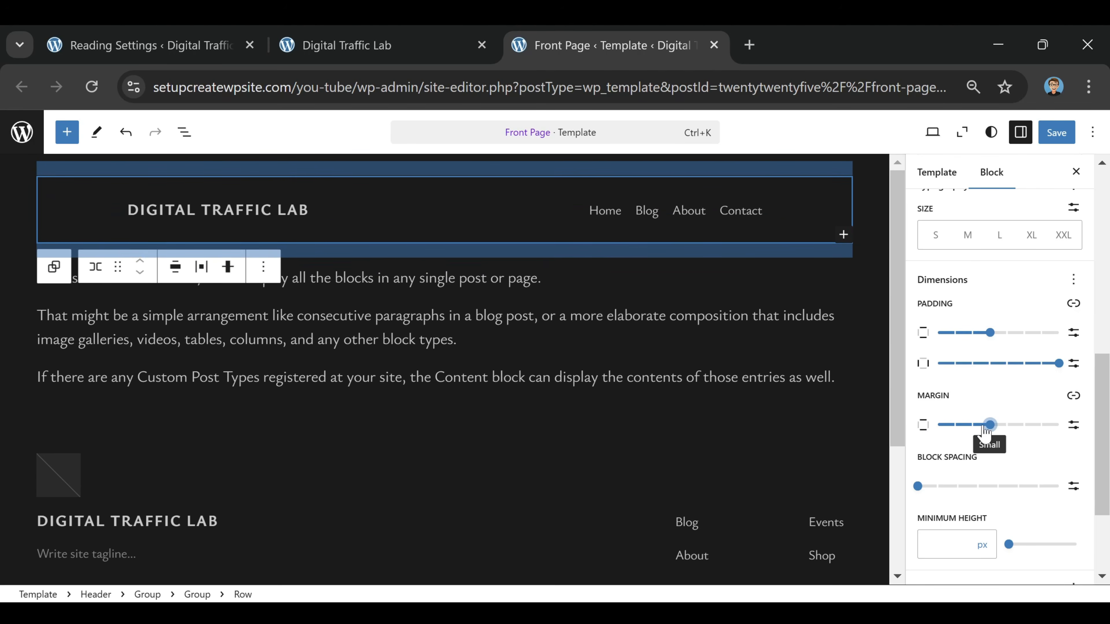
drag(988, 334, 958, 350)
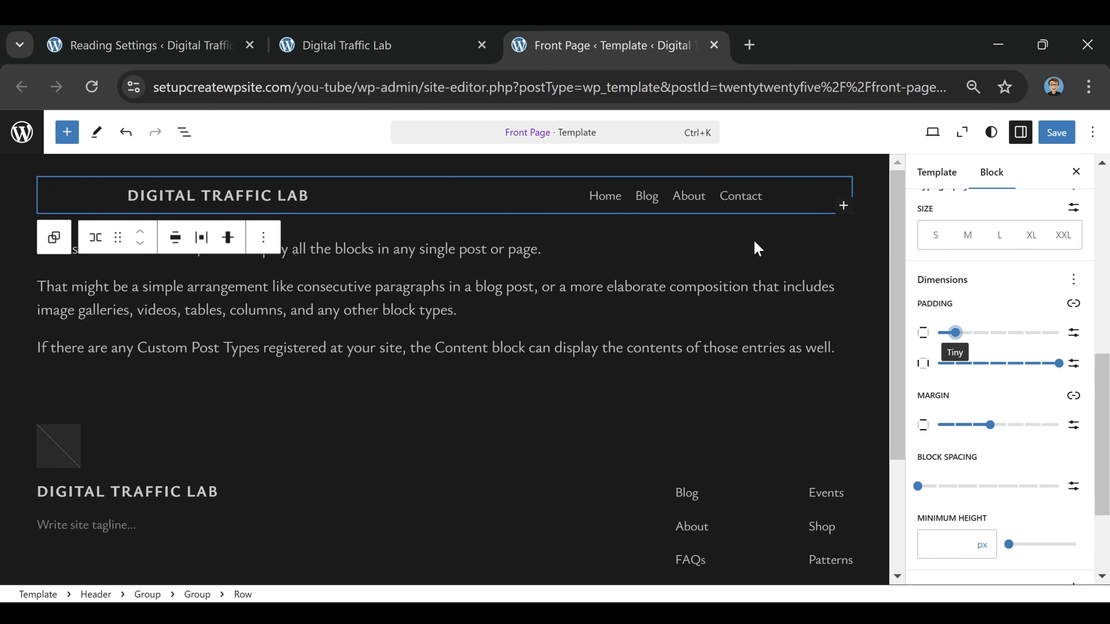
Try the Contrast, Accent 6, Accent 5 and Base theme colours on the header row's border
scroll(956, 411, down, 3)
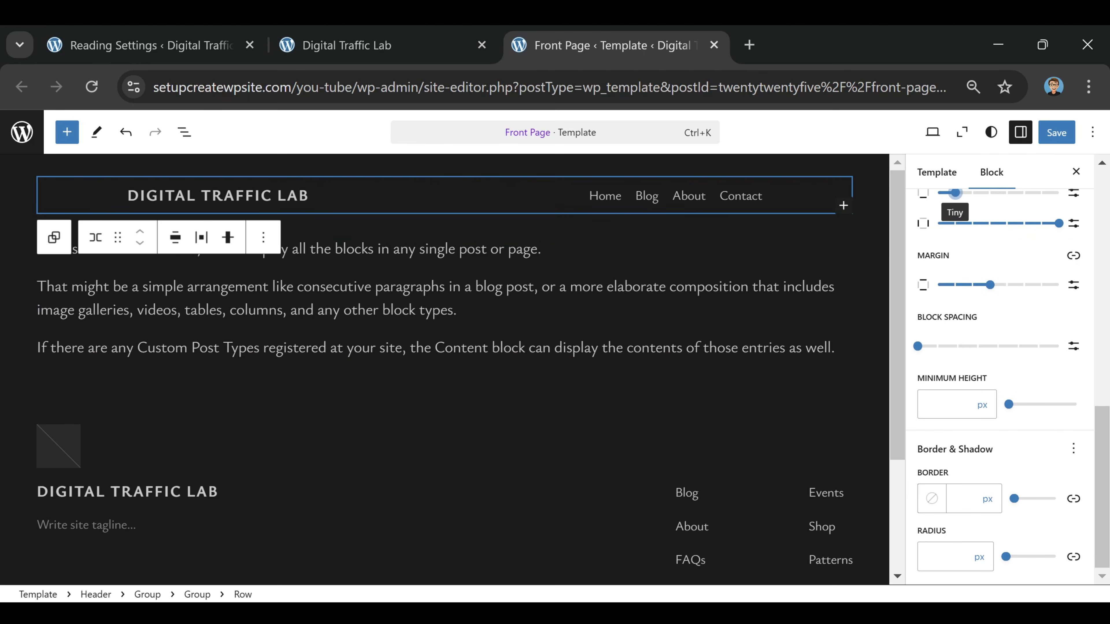
click(932, 499)
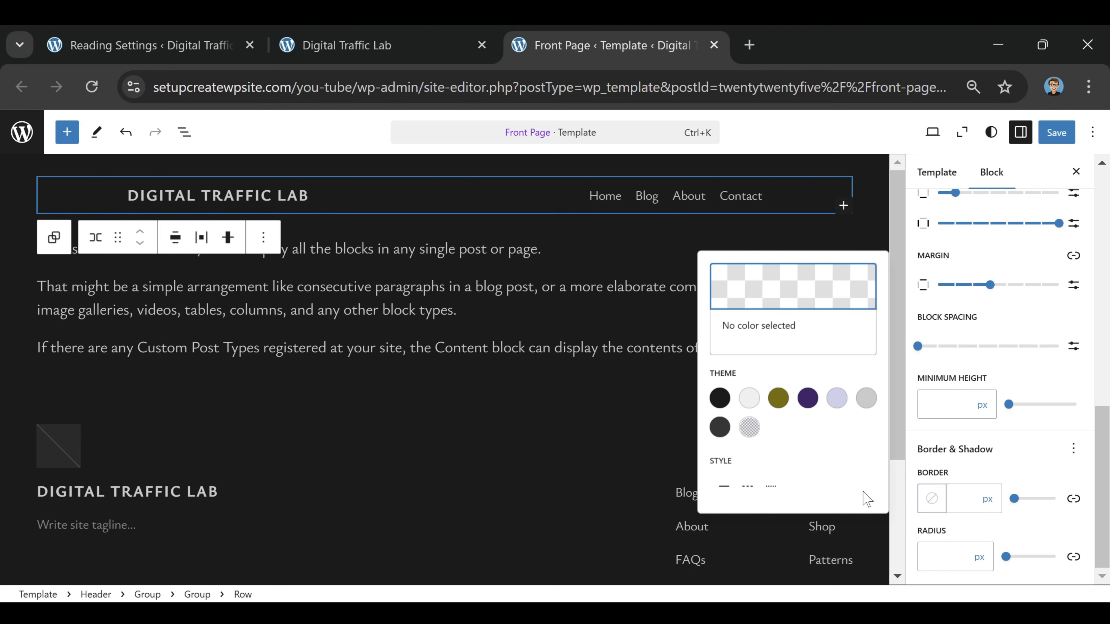
click(749, 397)
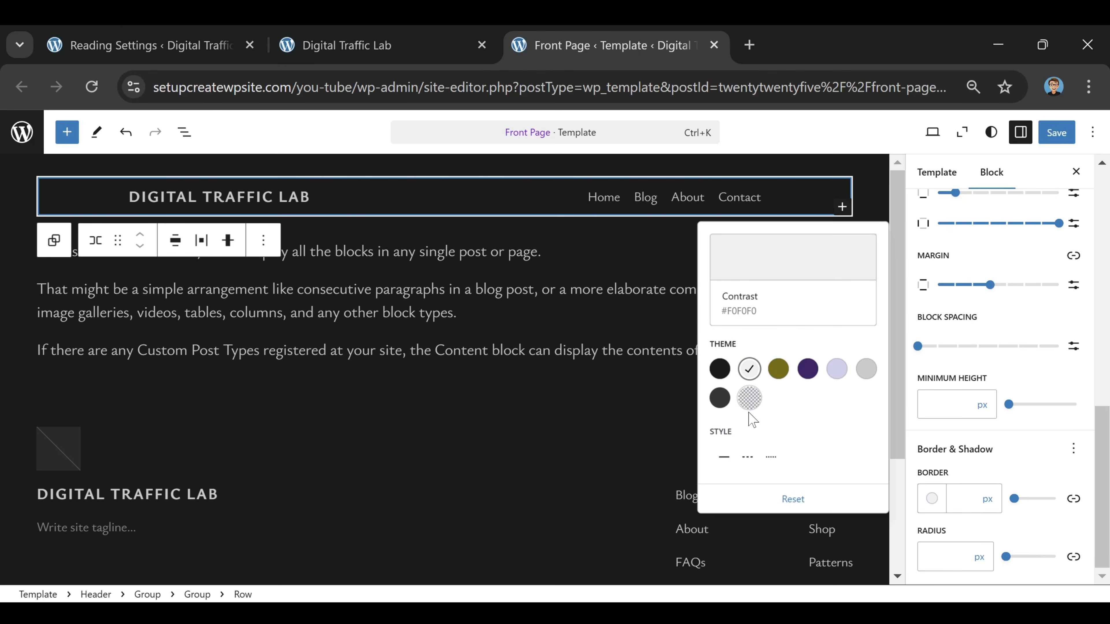
click(749, 398)
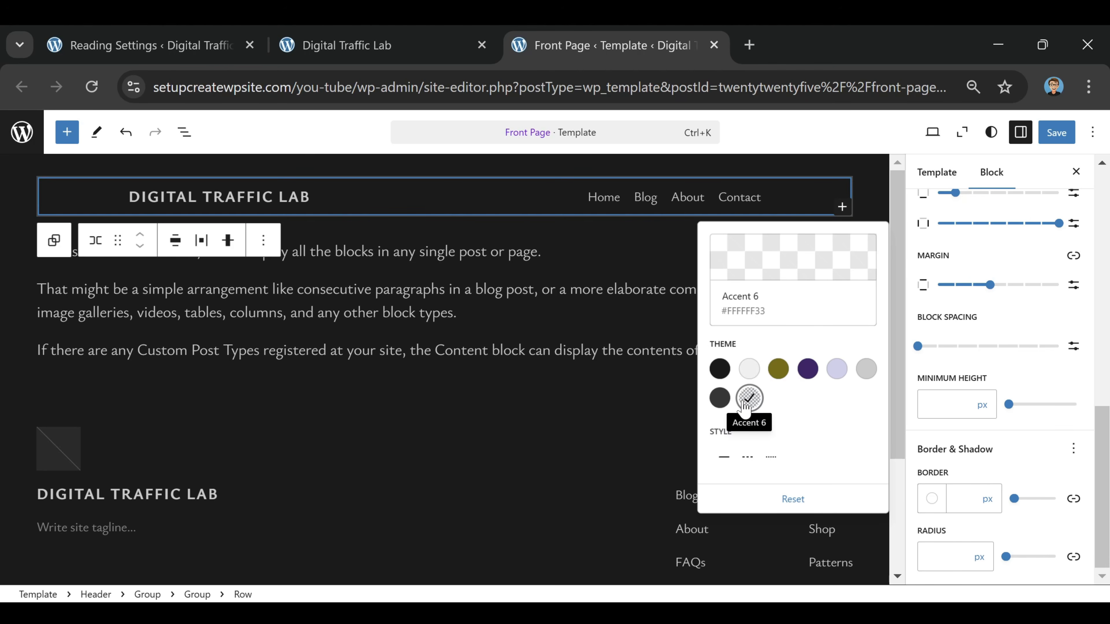
click(721, 398)
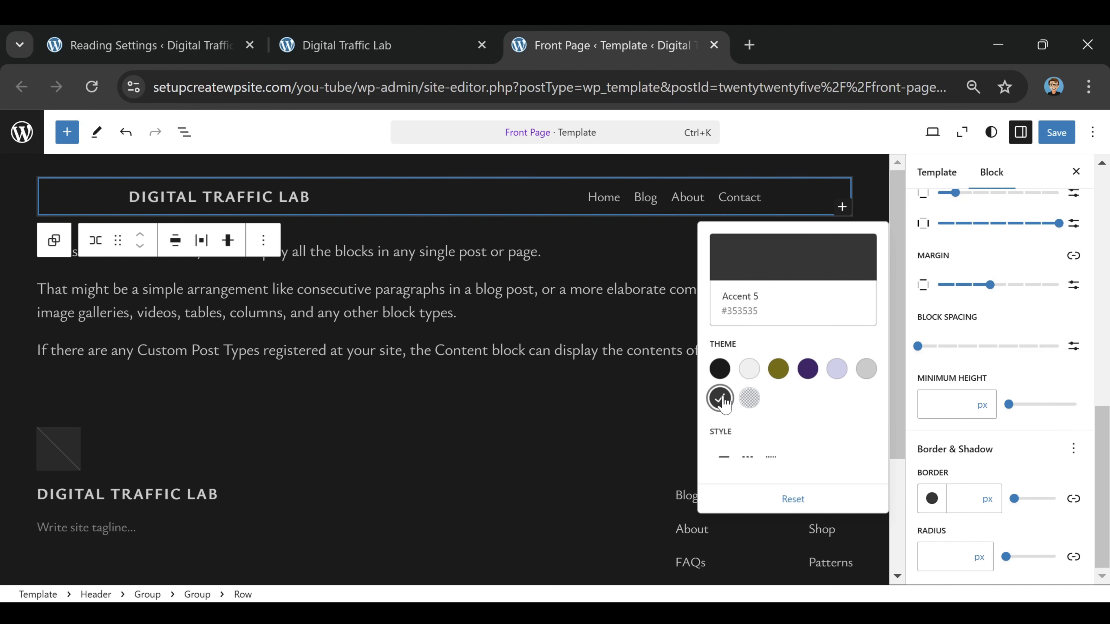
click(720, 369)
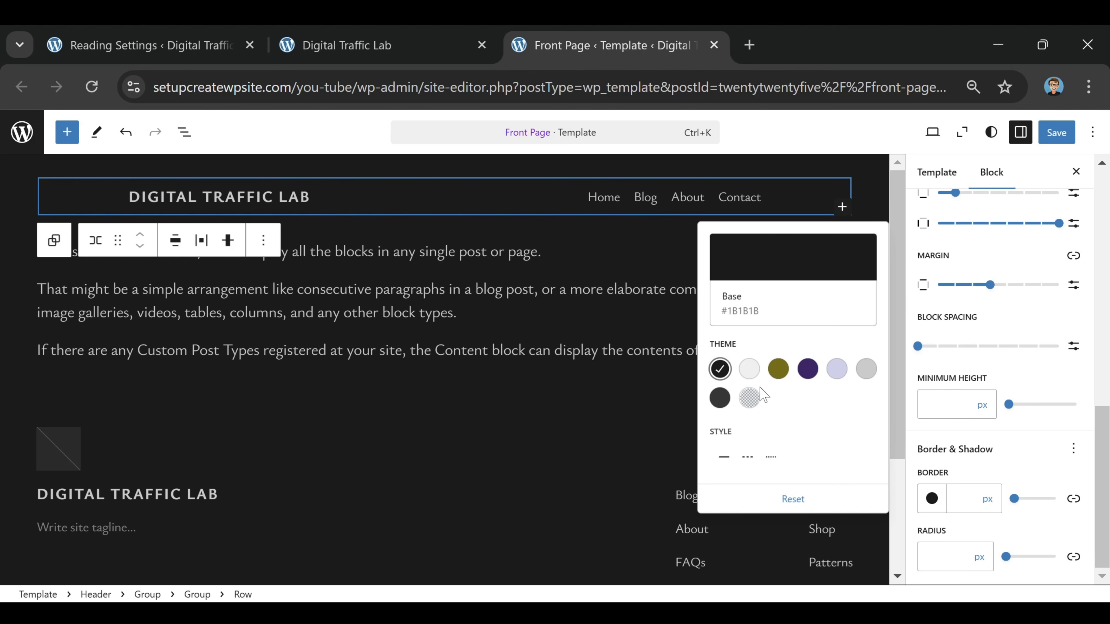
click(719, 400)
click(721, 371)
click(750, 398)
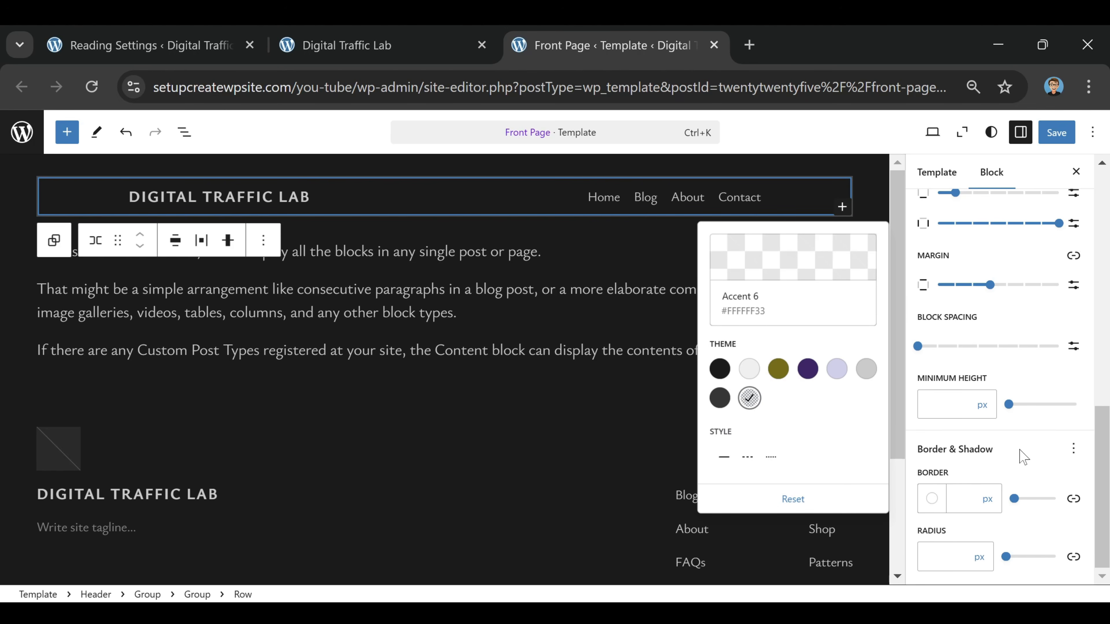
Give the header row a 26 px border in the Base colour, save the template and reload the live homepage
drag(1015, 497, 1026, 519)
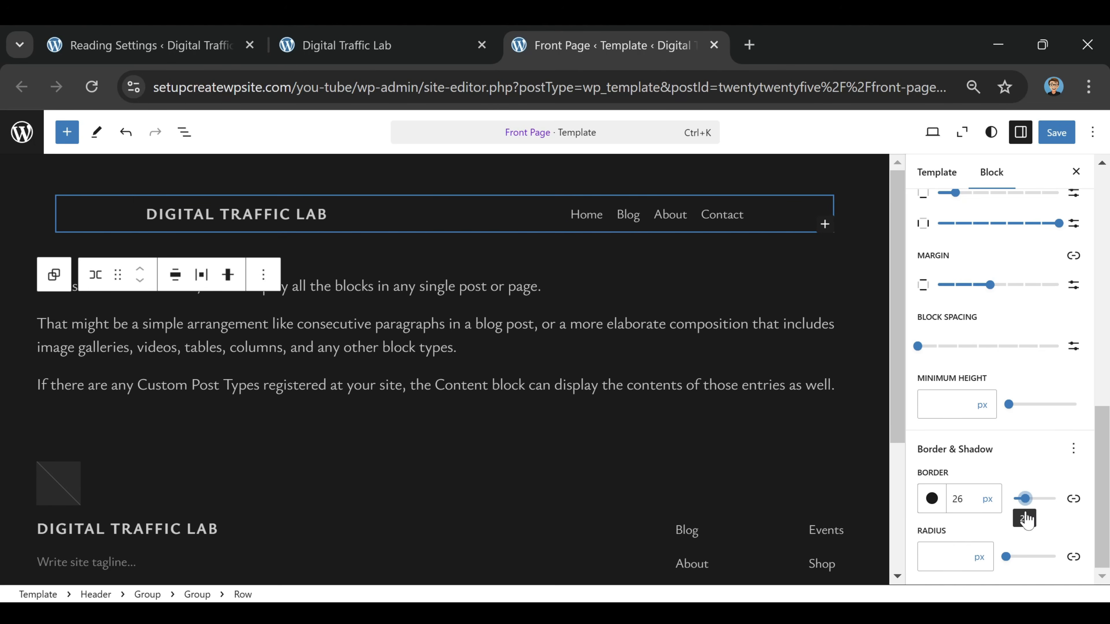
click(1054, 140)
click(1058, 133)
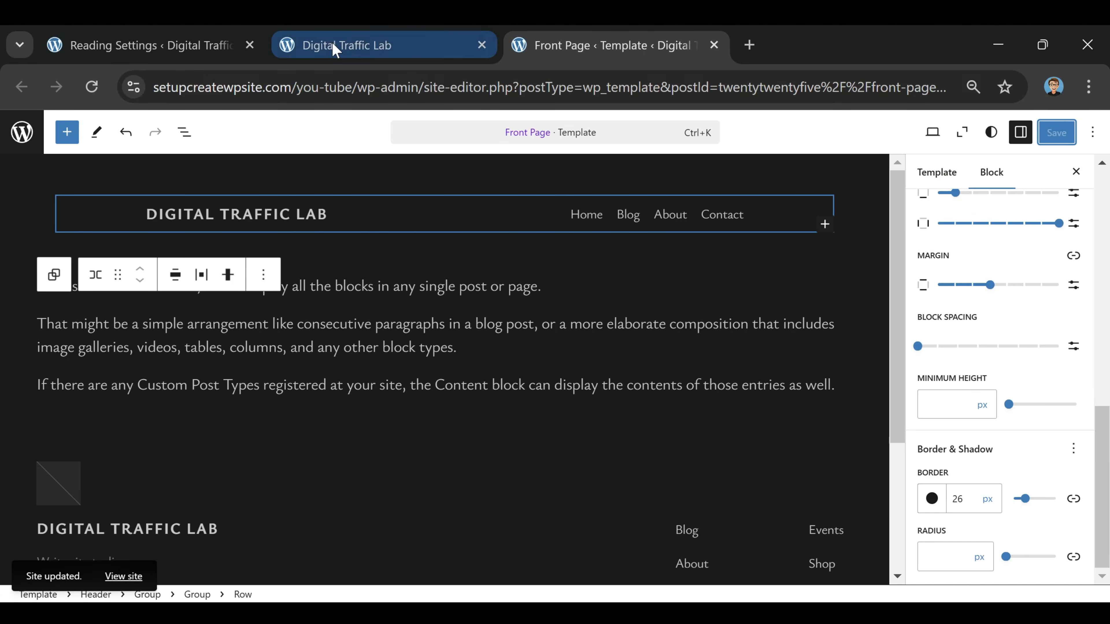
click(334, 46)
click(89, 91)
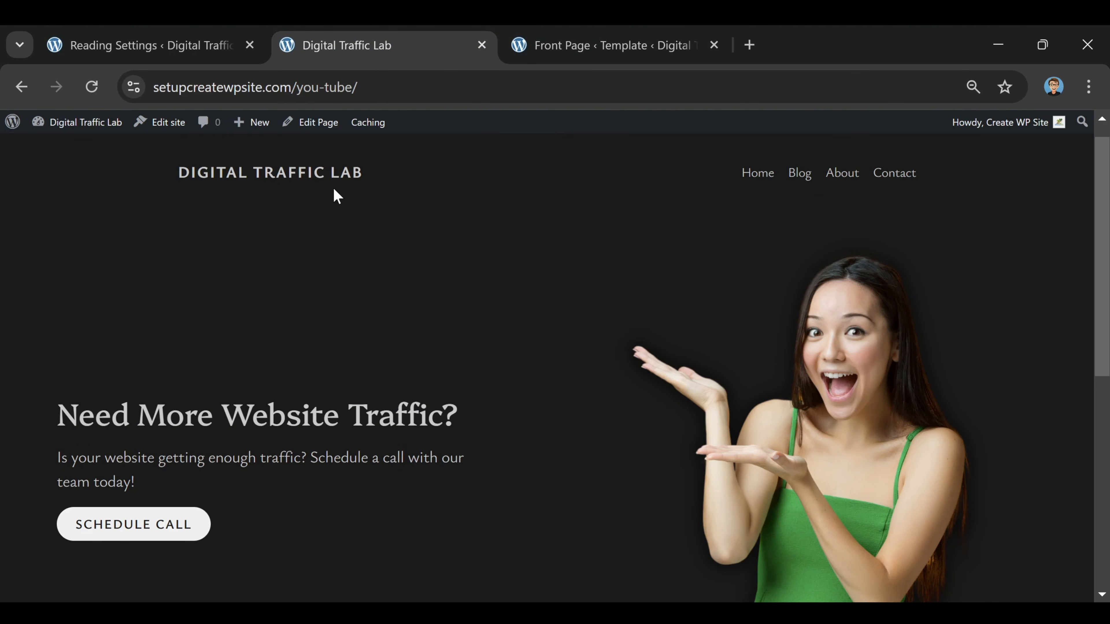
Reduce the header row's vertical margin to Tiny and its border width to 4 px, and reload the live homepage
click(589, 44)
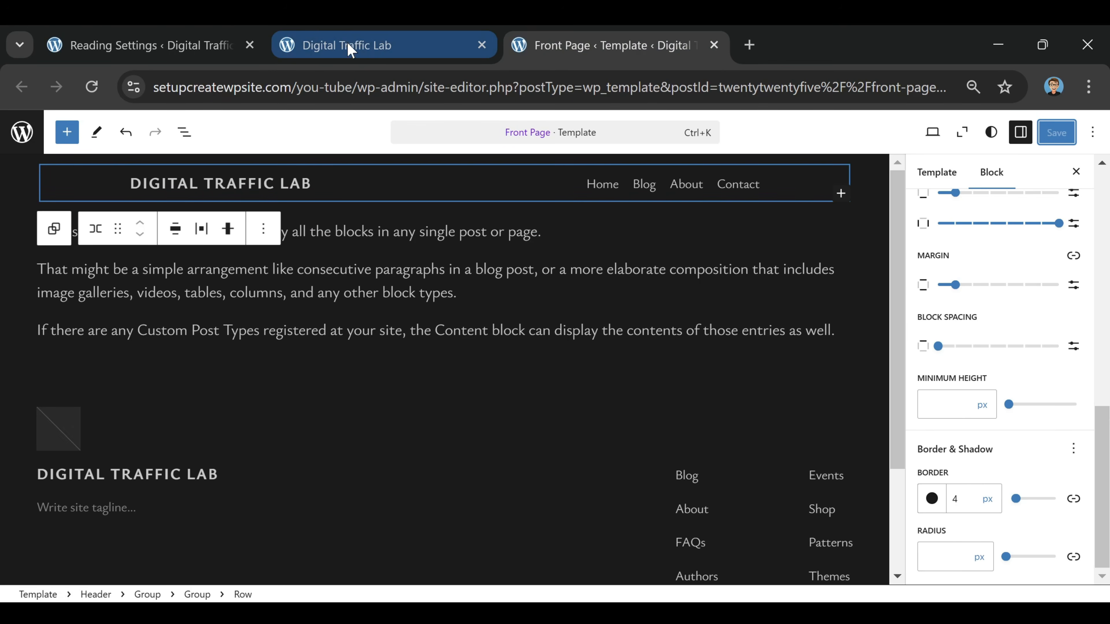
click(365, 45)
click(91, 87)
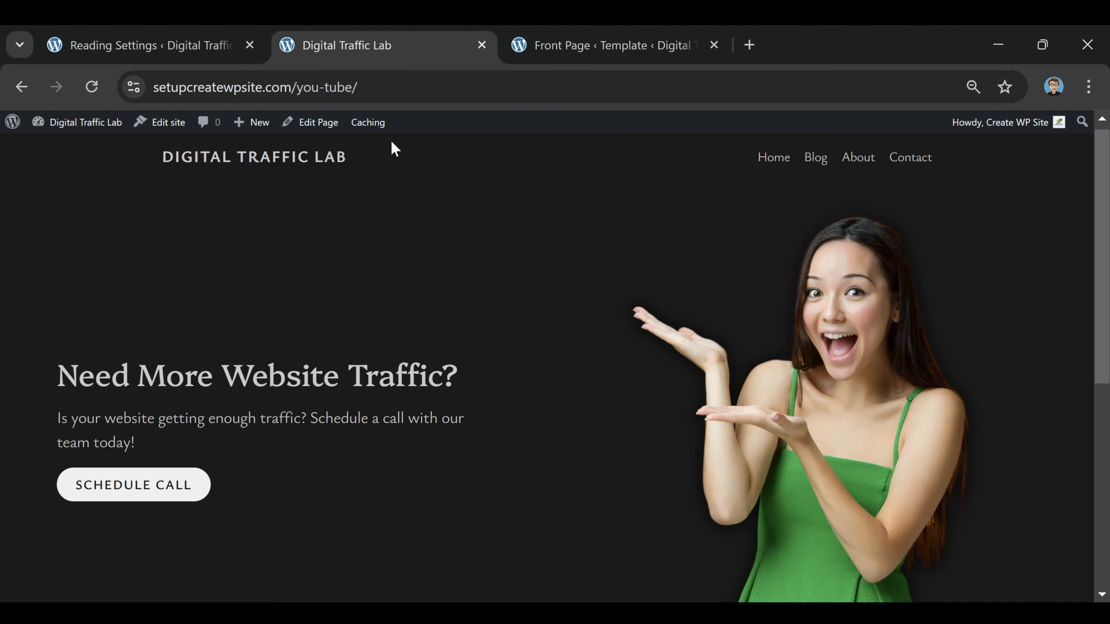
Replace the Front Page template's footer with the slim single-row design holding the page links and a "Proudly powered by WordPress" credit
click(547, 38)
scroll(1042, 357, up, 5)
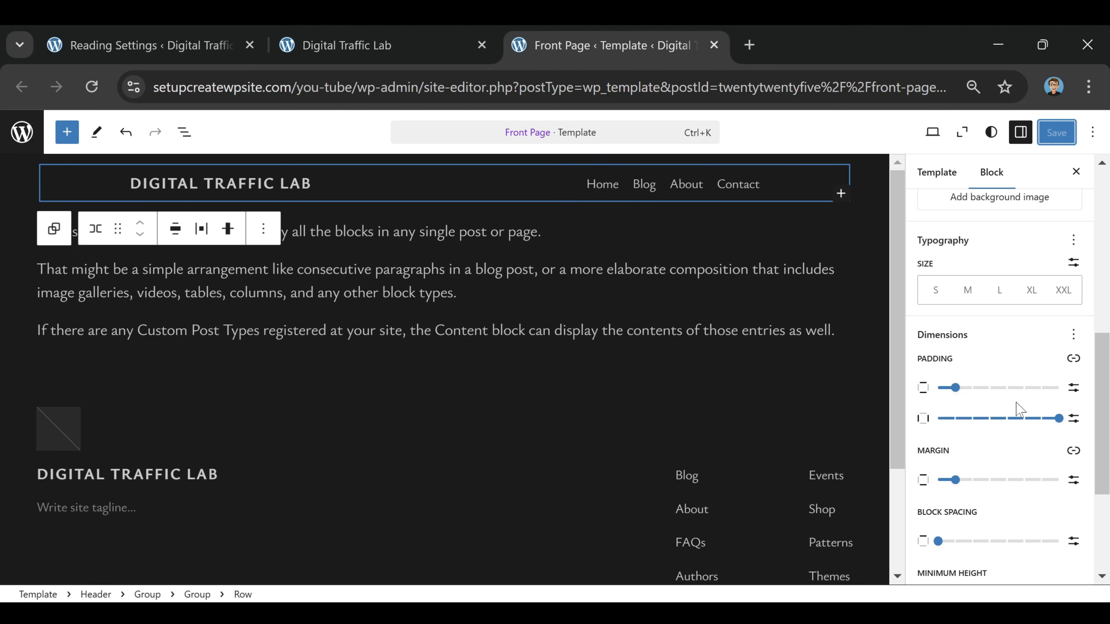
scroll(493, 427, down, 3)
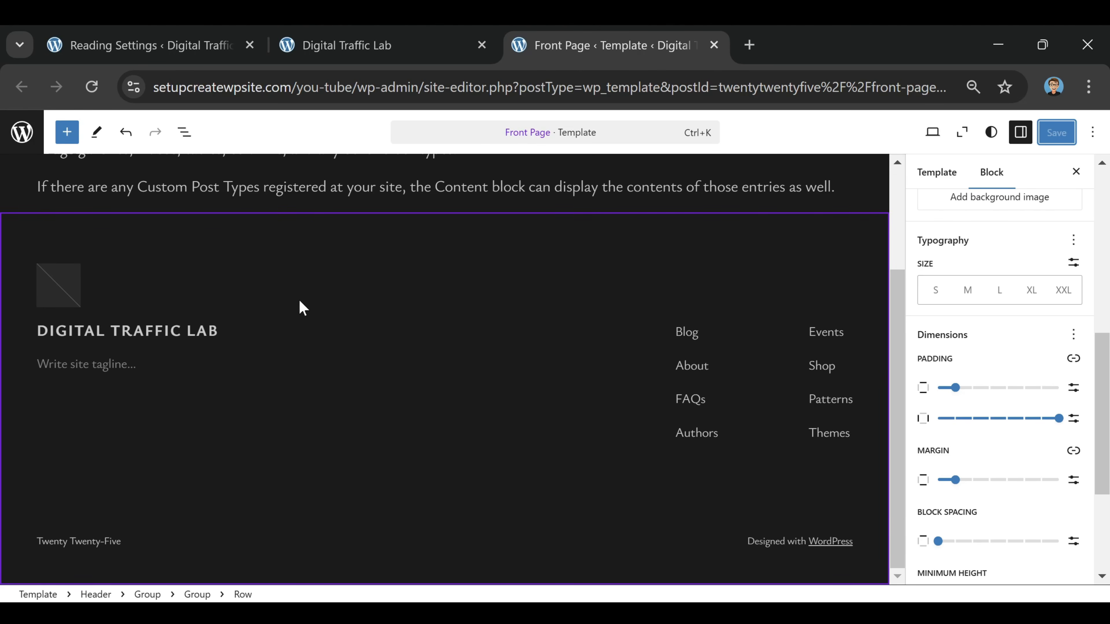
click(418, 260)
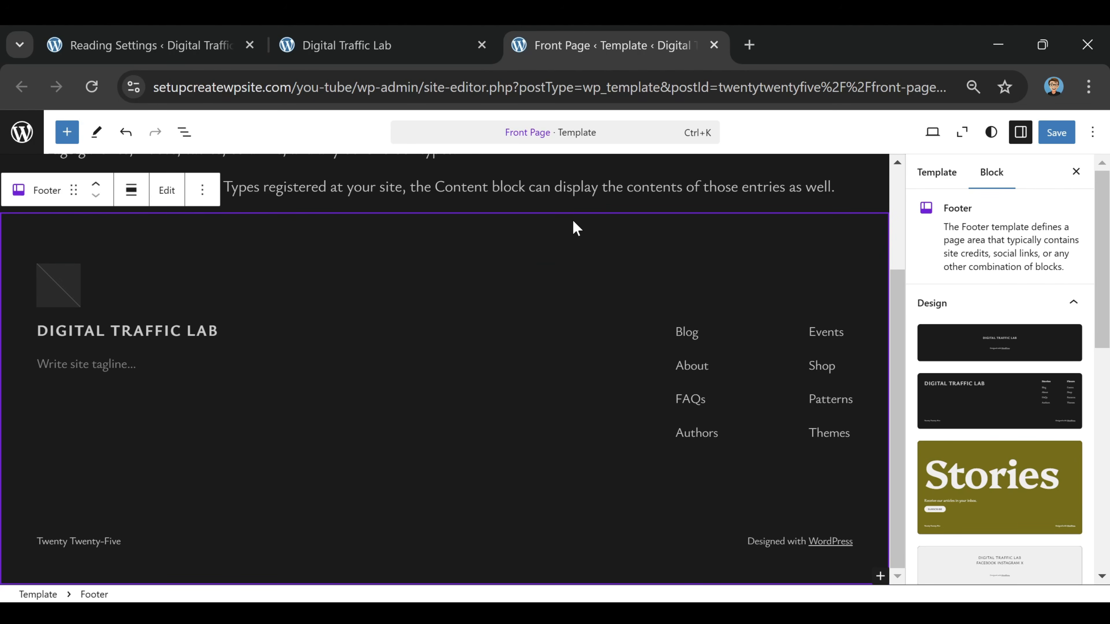
scroll(1021, 372, down, 10)
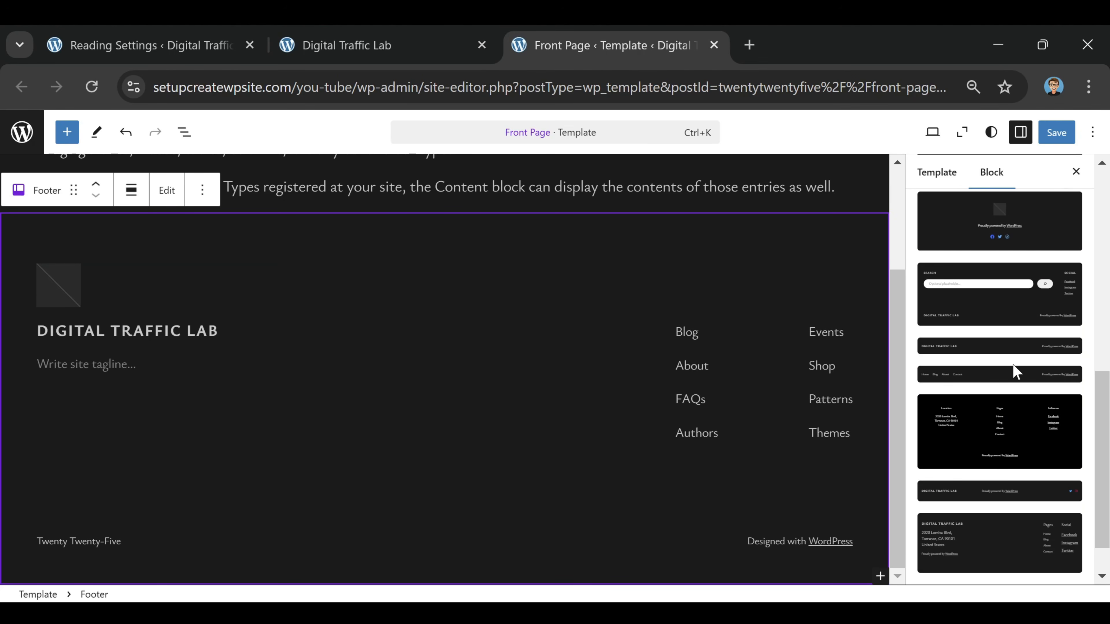
scroll(998, 339, down, 1)
click(978, 329)
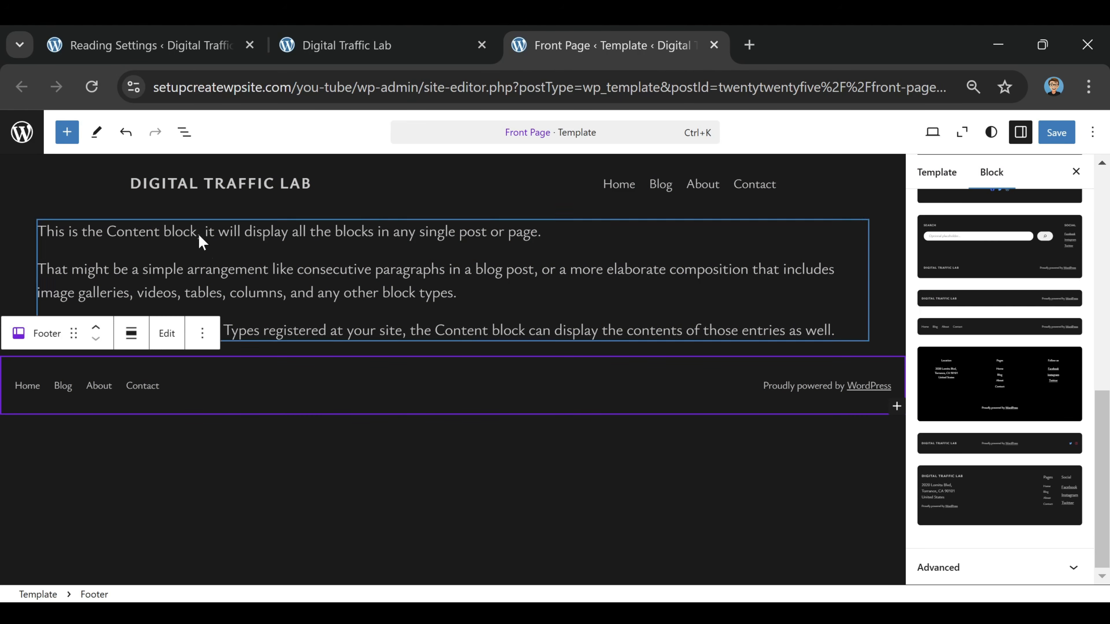
Undo the page-links footer, then try the designs with site title, credit and social icons, and with only site title and credit, and undo them
click(126, 133)
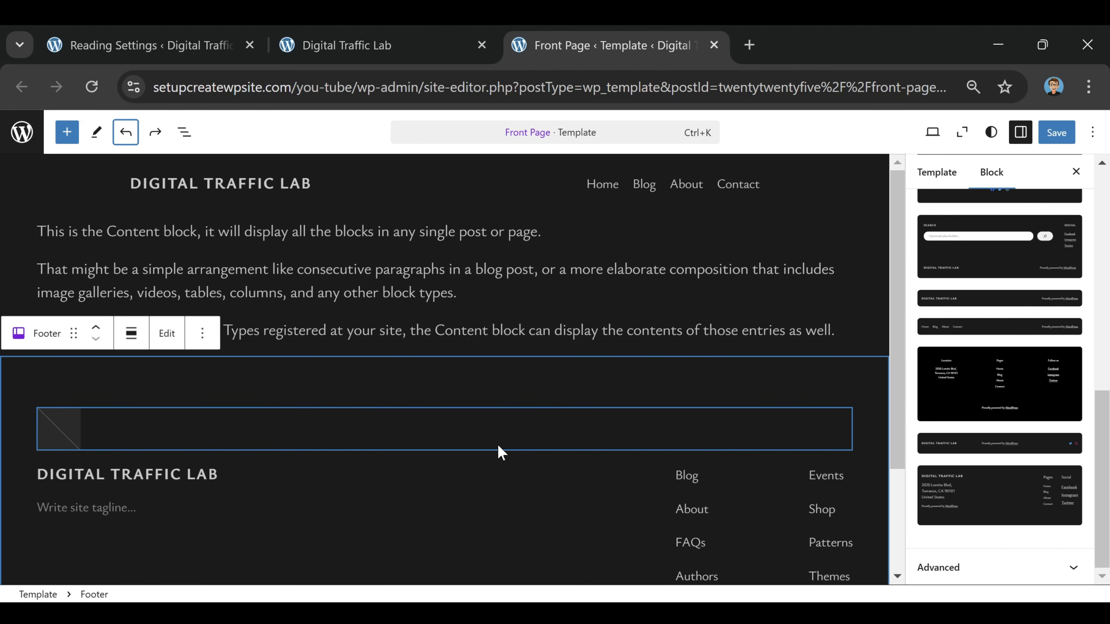
click(1039, 445)
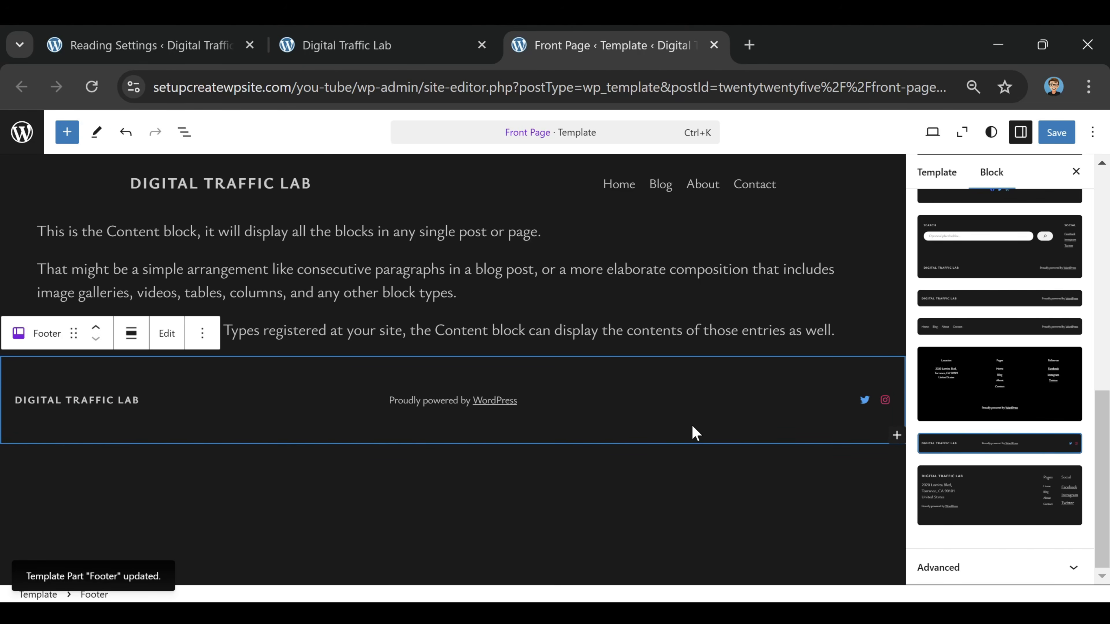
scroll(974, 416, up, 2)
click(974, 397)
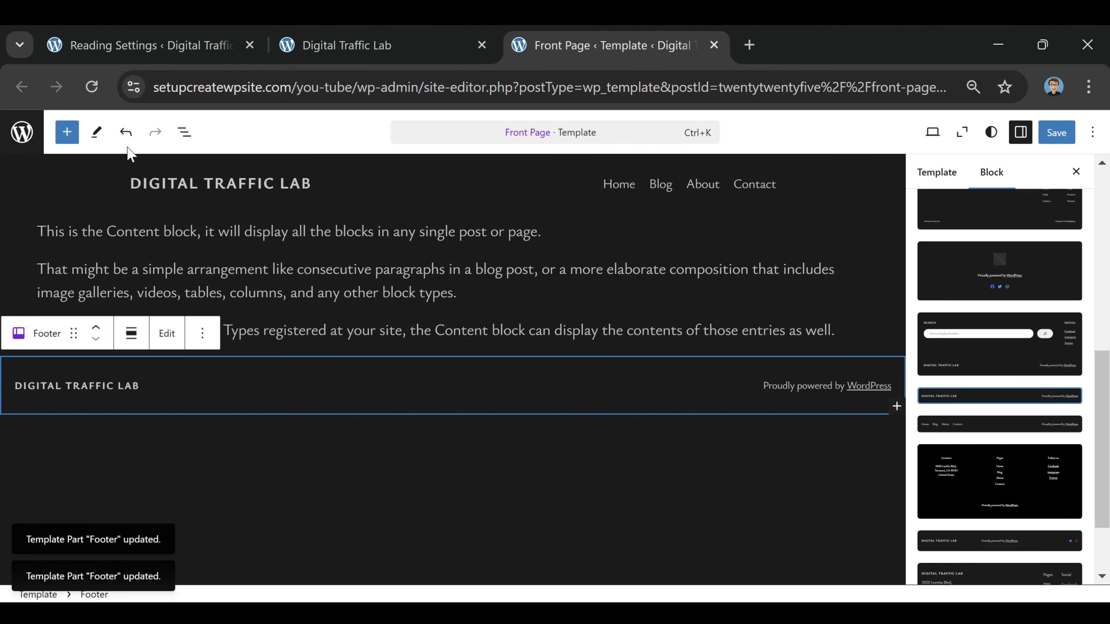
click(125, 132)
click(125, 132)
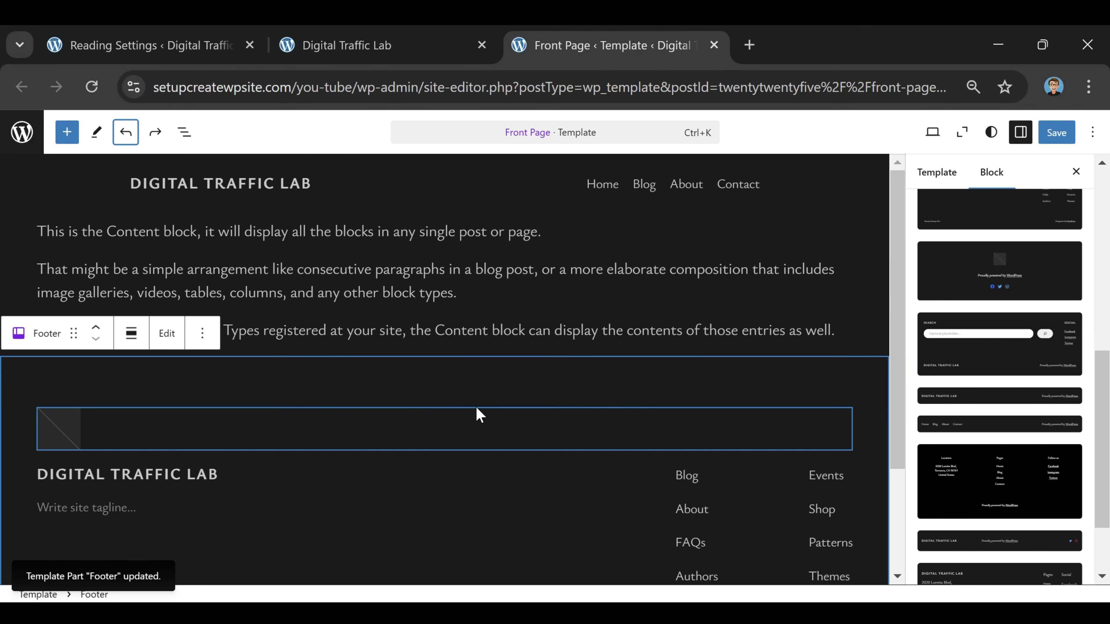
Apply the slim footer design with the page links and the "Proudly powered by WordPress" credit to the Front Page template
click(998, 344)
scroll(988, 401, down, 2)
click(964, 334)
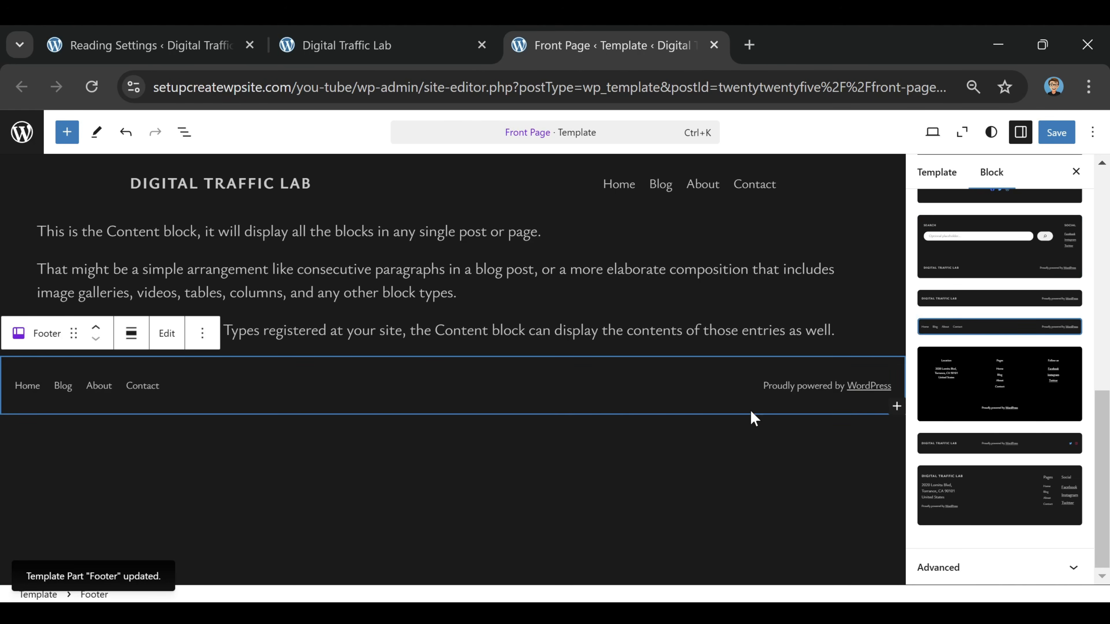
click(412, 386)
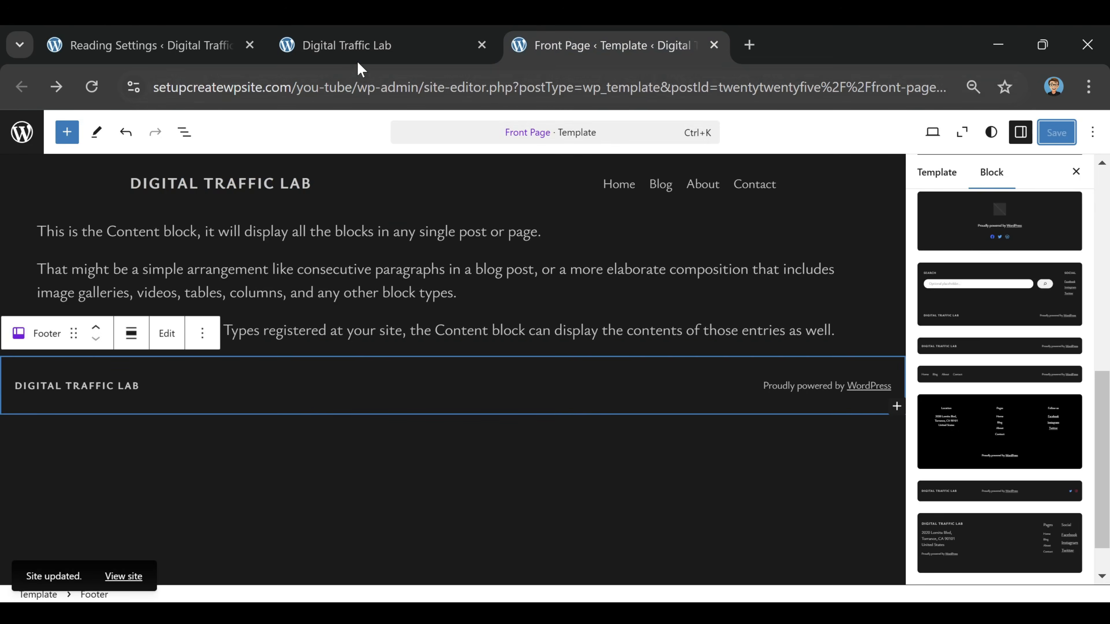
Reload the live homepage, review its header and footer, and close the Front Page template editor
click(376, 45)
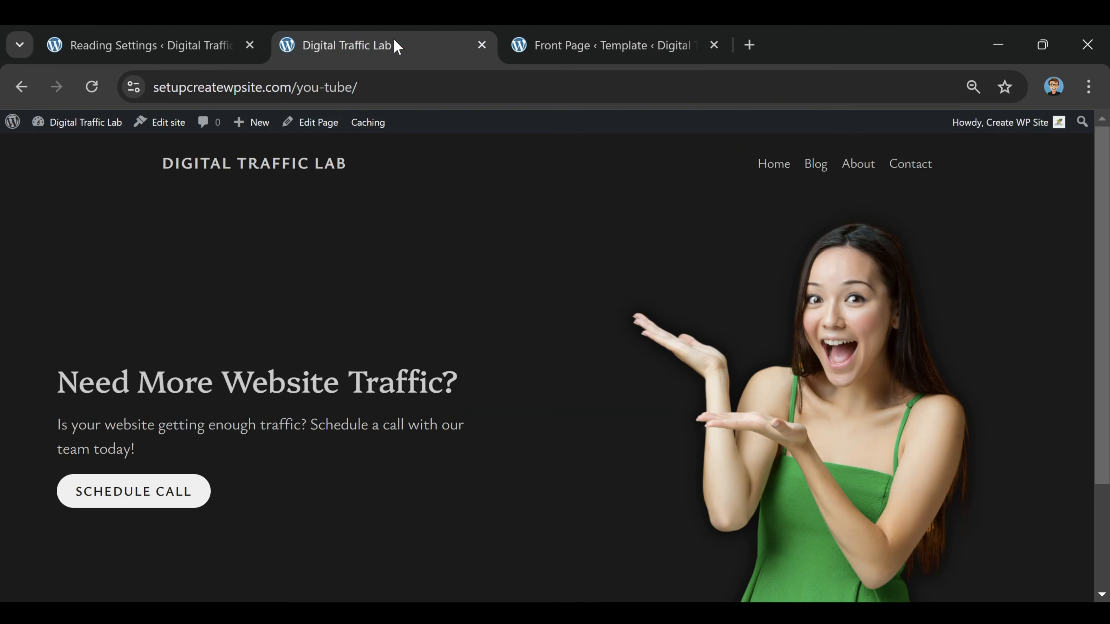
click(91, 87)
scroll(419, 341, down, 3)
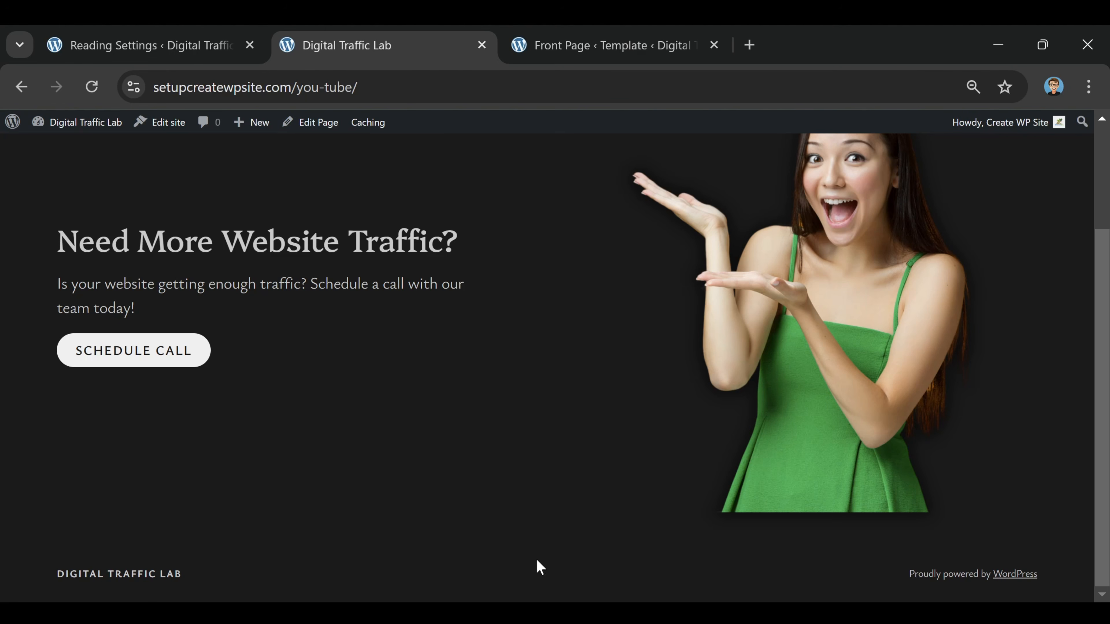
scroll(582, 461, up, 3)
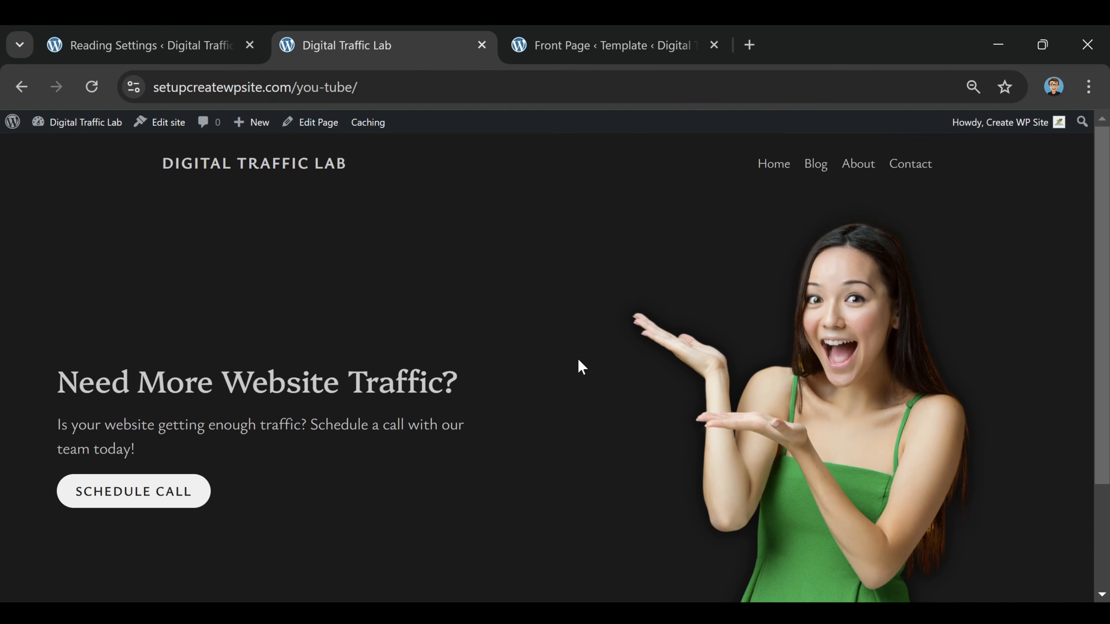
scroll(576, 358, down, 3)
scroll(573, 351, up, 3)
click(714, 44)
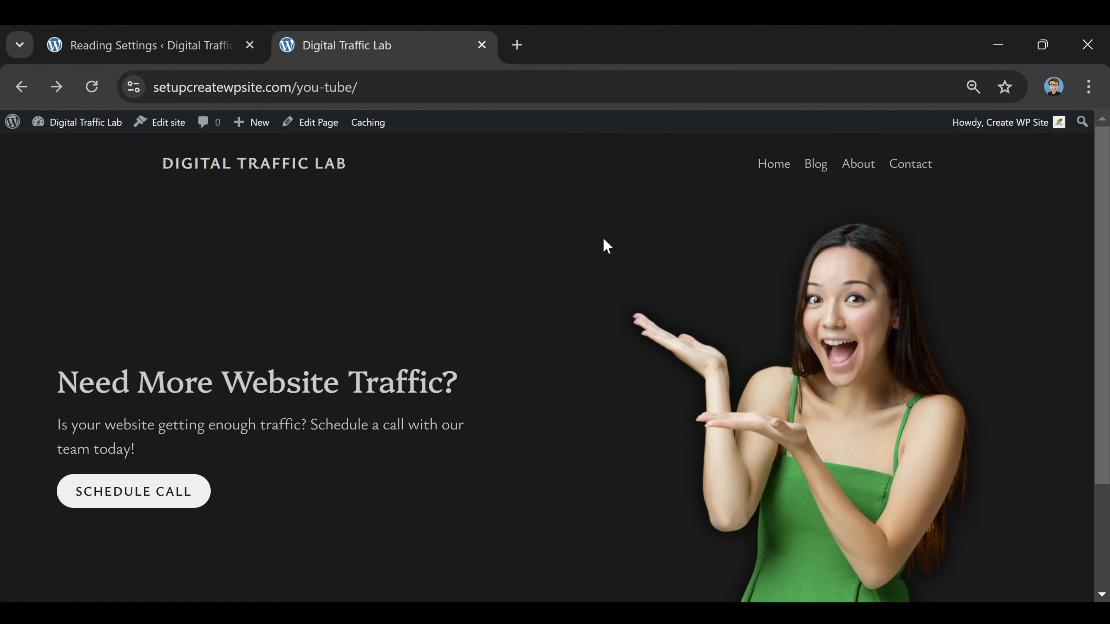
Open the Home page for editing, add an empty block below the Schedule Call section and open the full block library
click(323, 122)
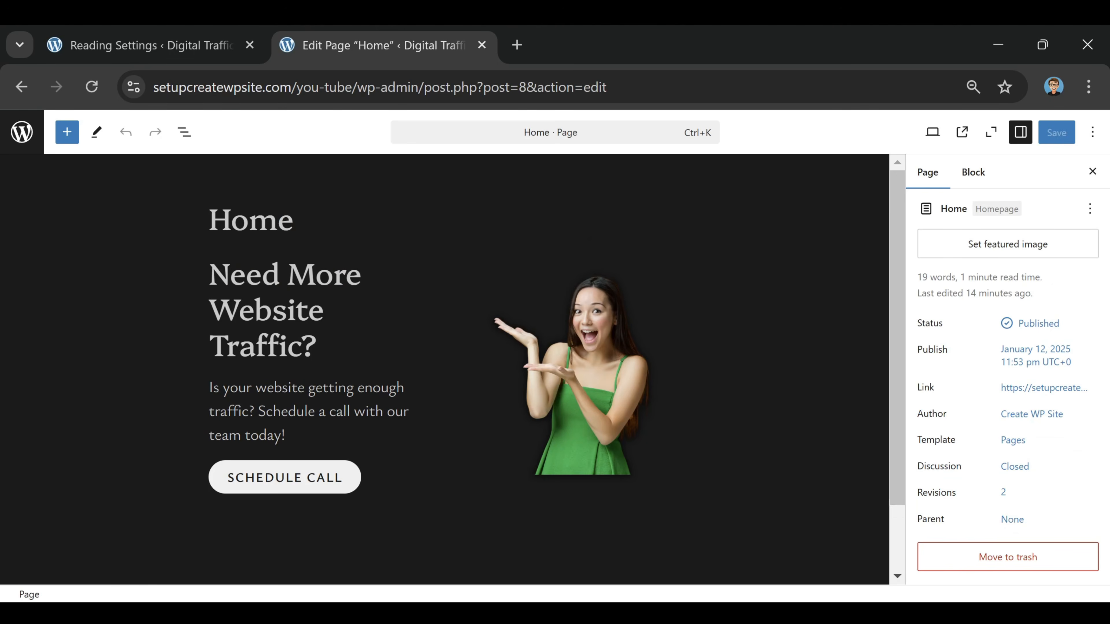
scroll(356, 503, down, 2)
click(349, 458)
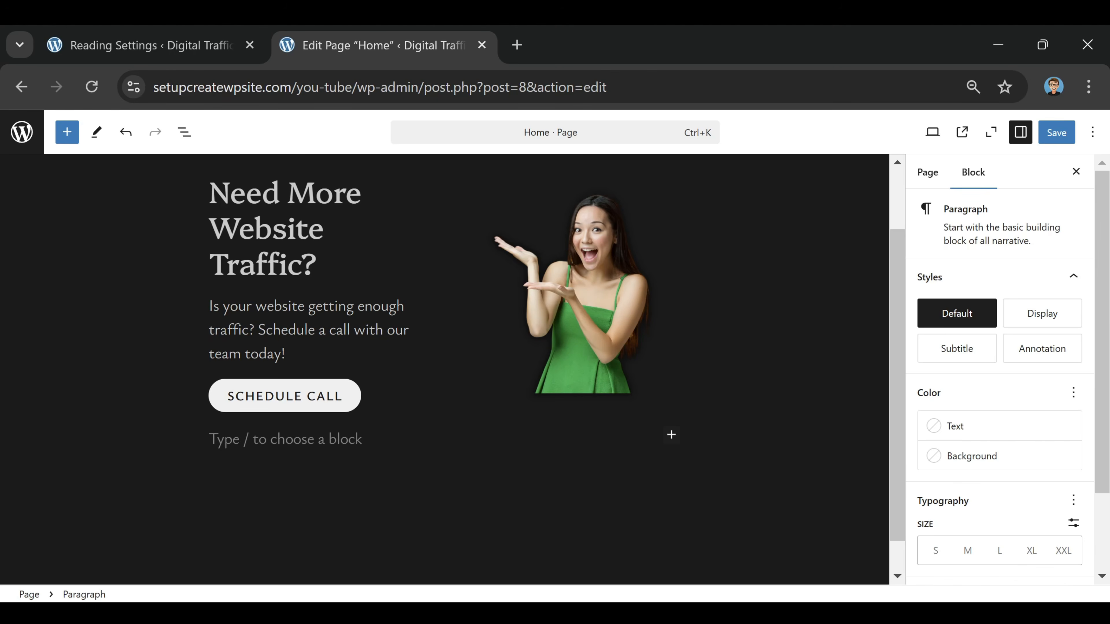
click(671, 435)
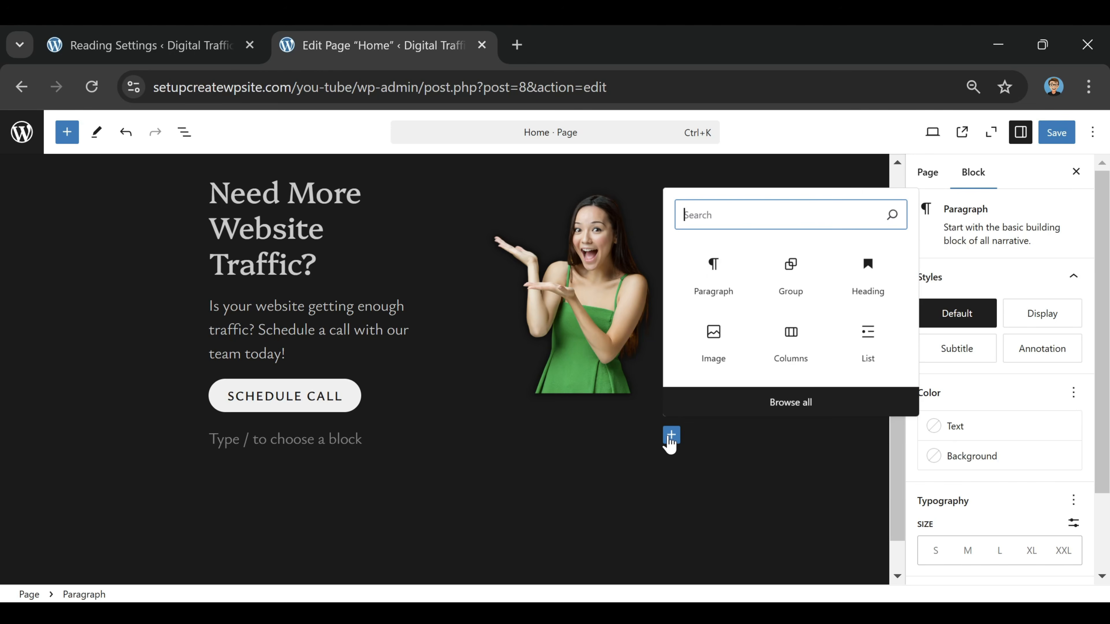
click(799, 408)
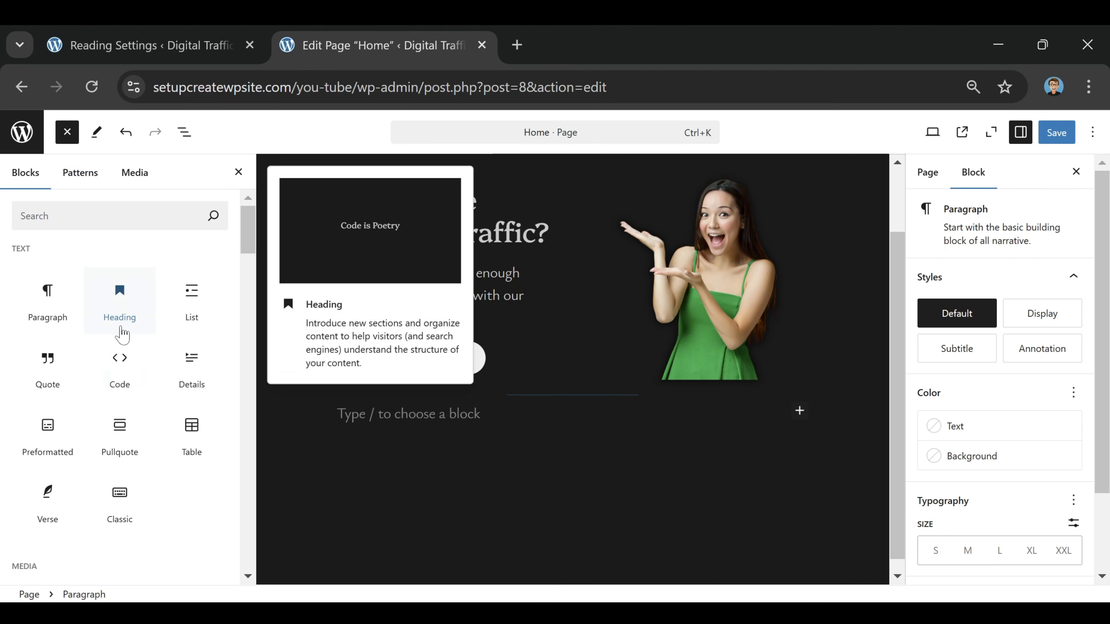
Look through the block library's Text, Media, Design, Widgets and Theme categories
scroll(147, 394, down, 5)
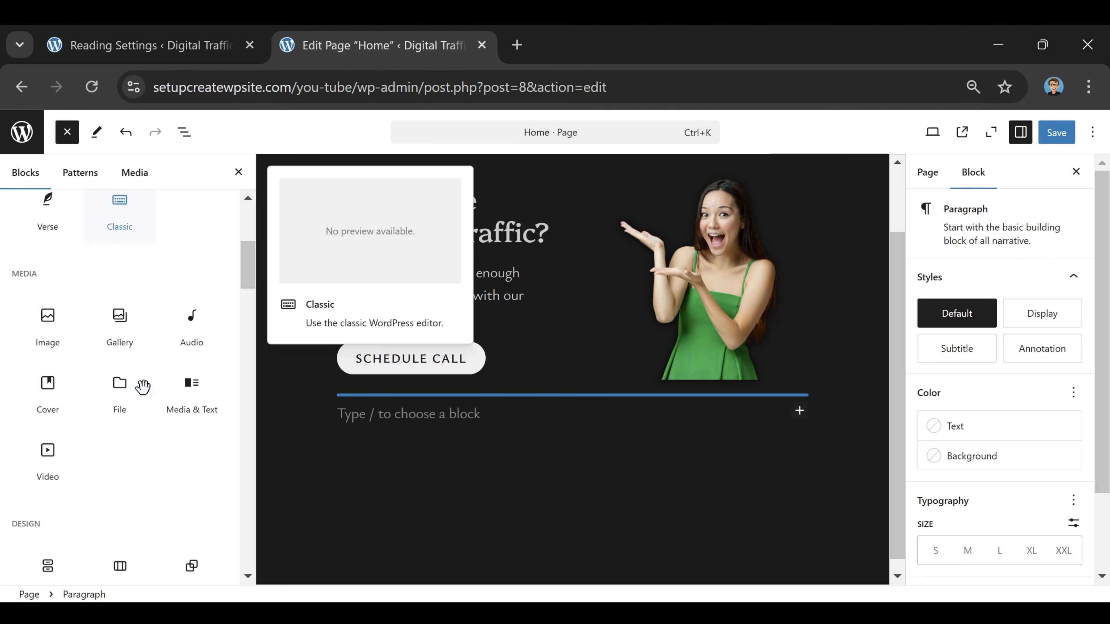
scroll(143, 386, down, 2)
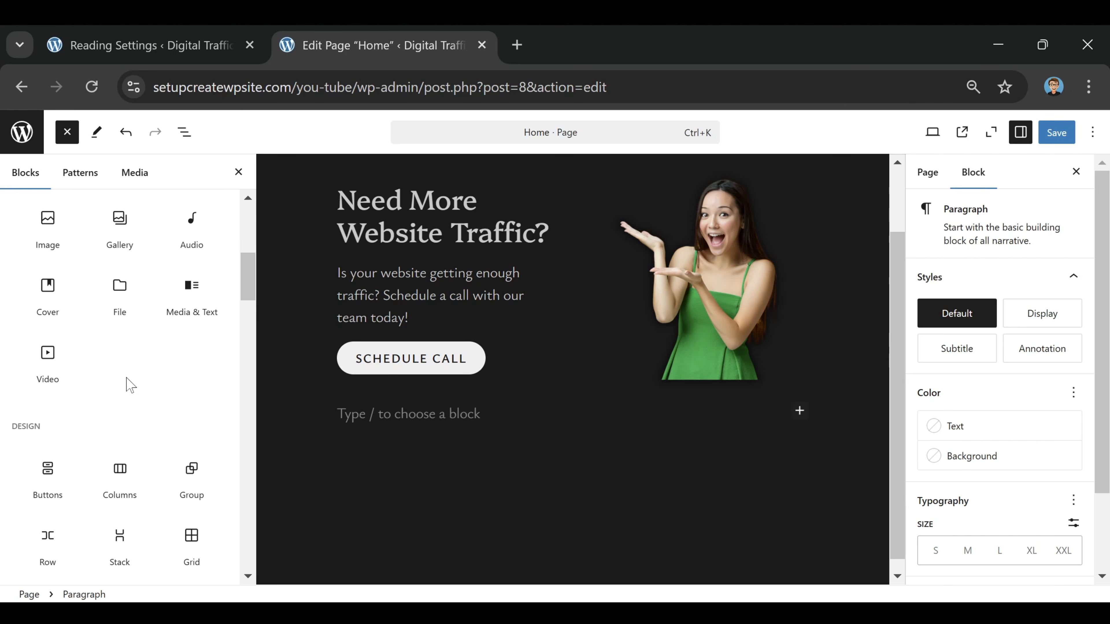
scroll(141, 330, down, 6)
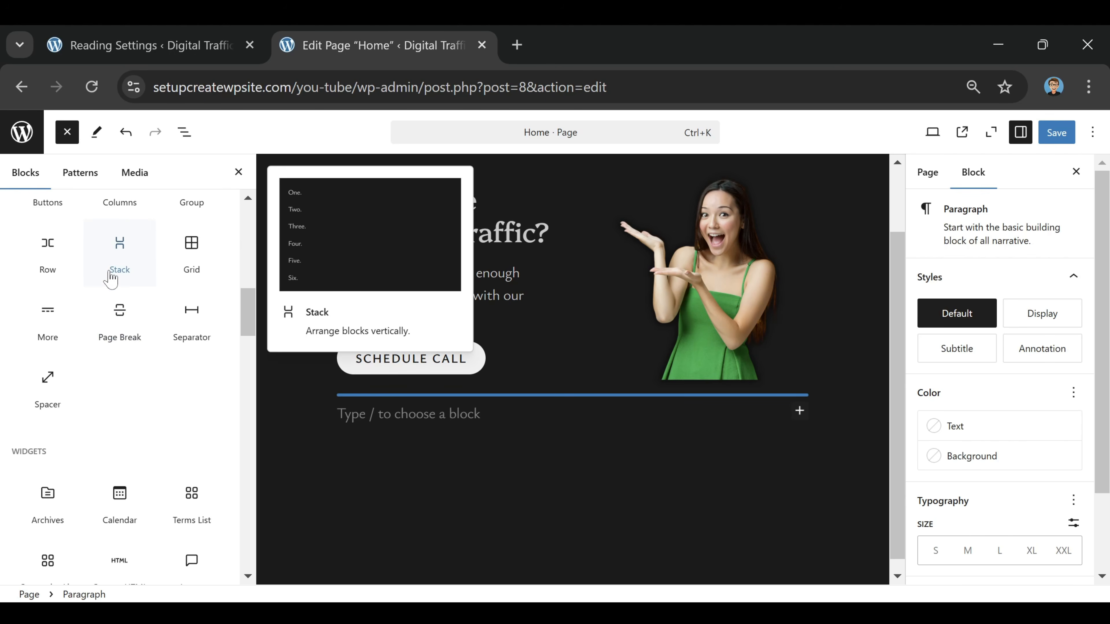
scroll(110, 278, down, 10)
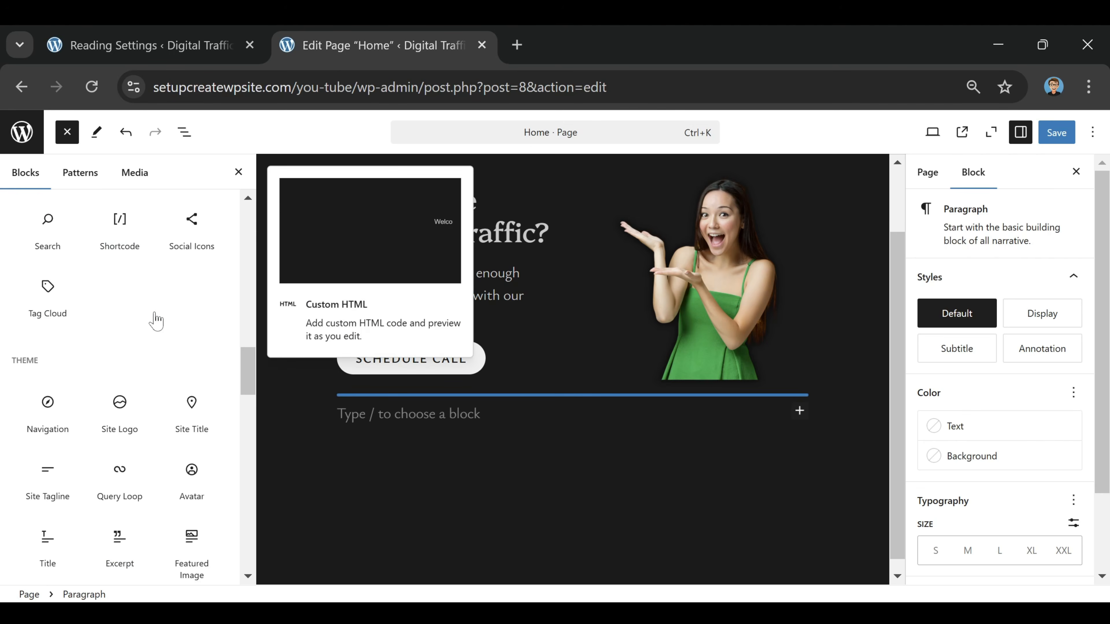
scroll(131, 326, down, 6)
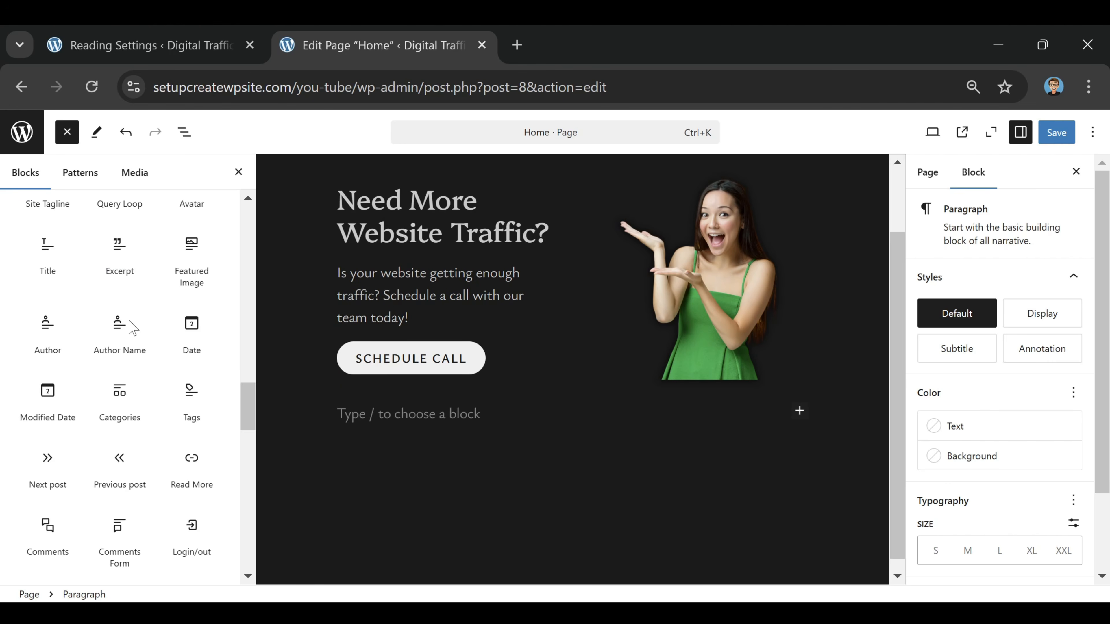
scroll(128, 359, up, 6)
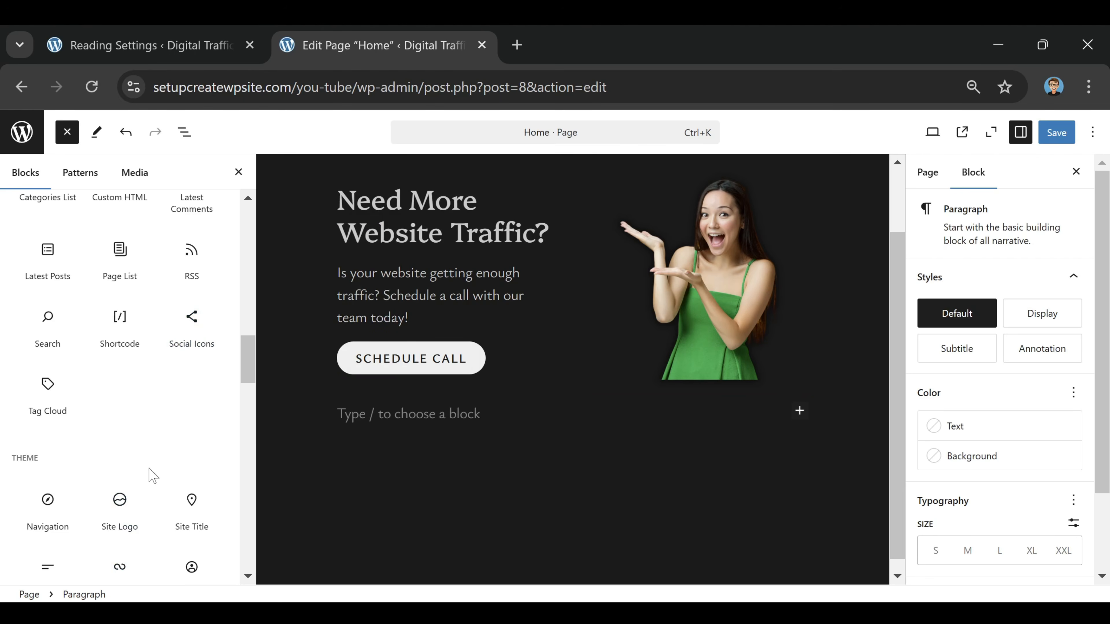
scroll(151, 472, up, 5)
scroll(120, 424, up, 5)
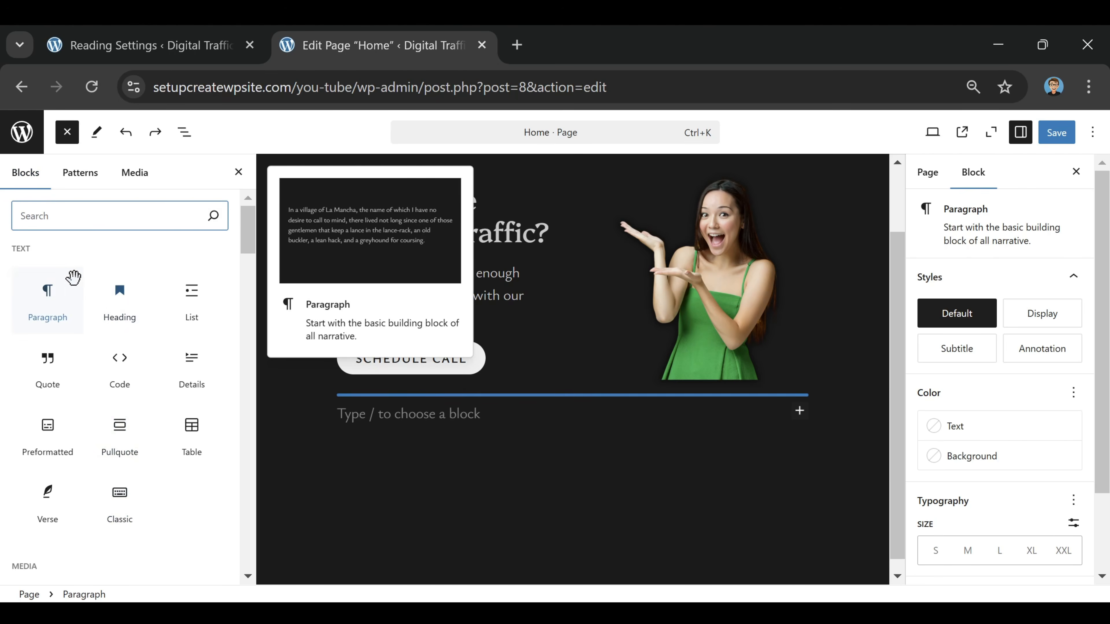
Insert a Quote block with the copied "Once a new technology rolls over you" quotation by Stewart Brand, save the page and view it live
click(41, 393)
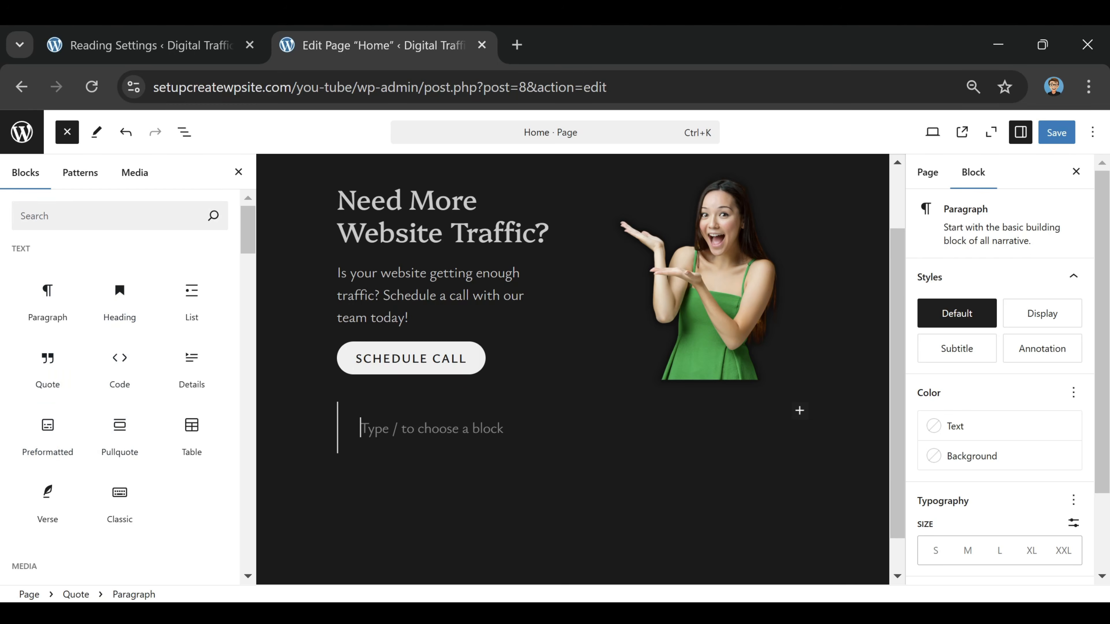
right_click(378, 427)
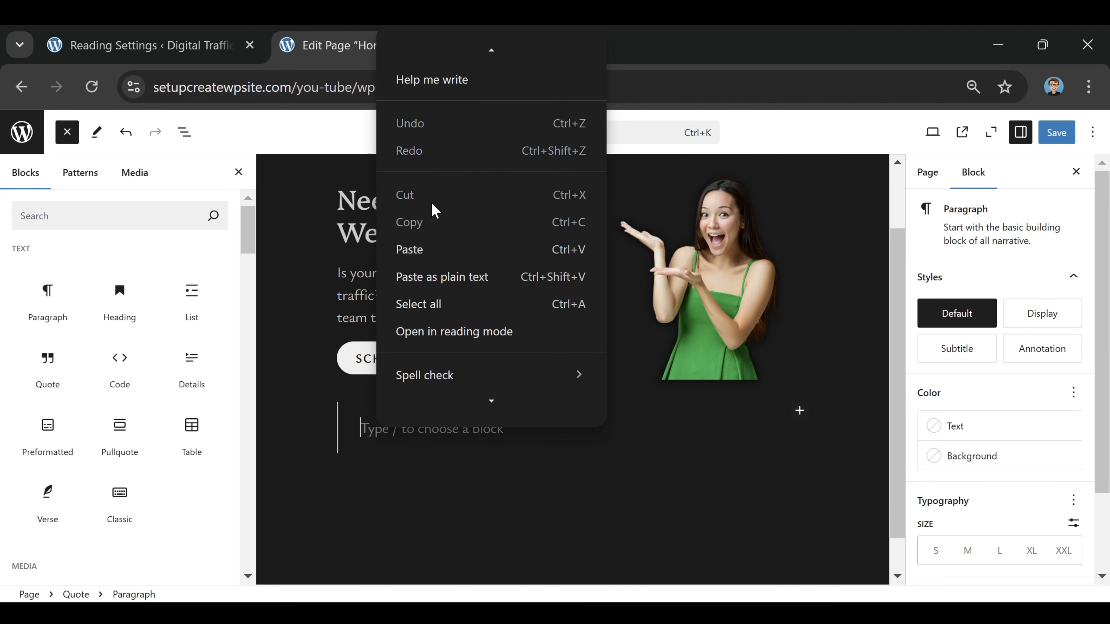
click(437, 247)
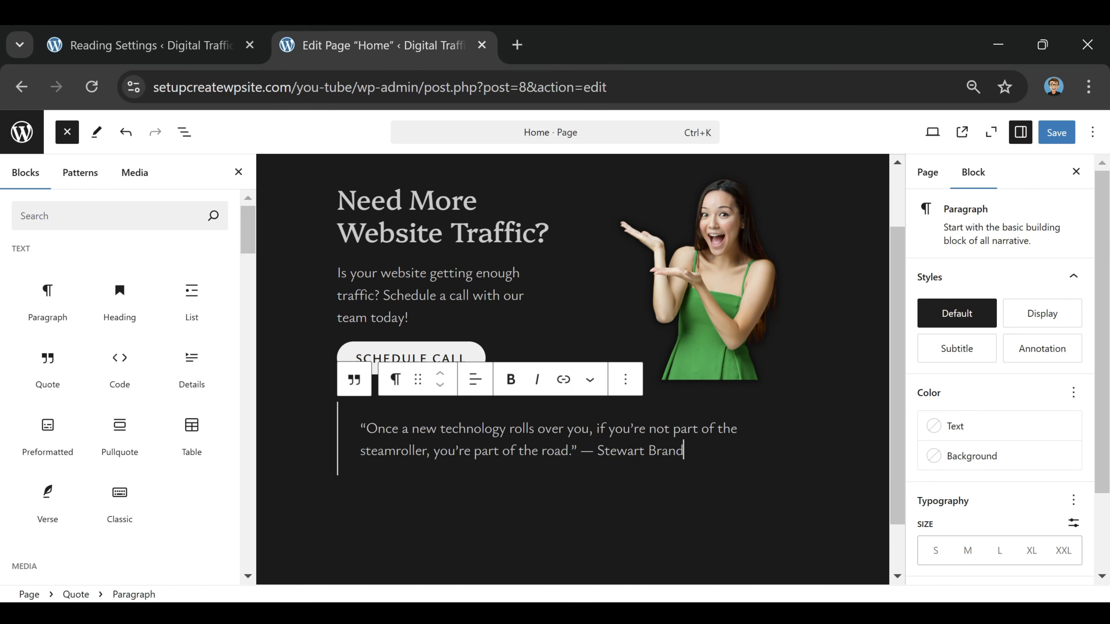
click(1057, 132)
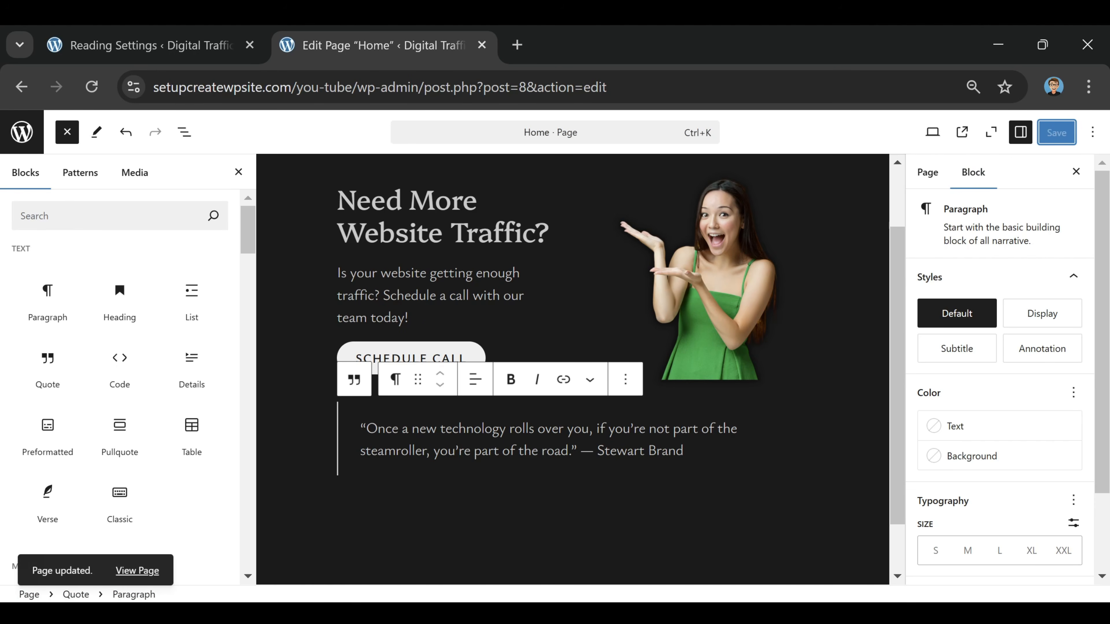
click(139, 576)
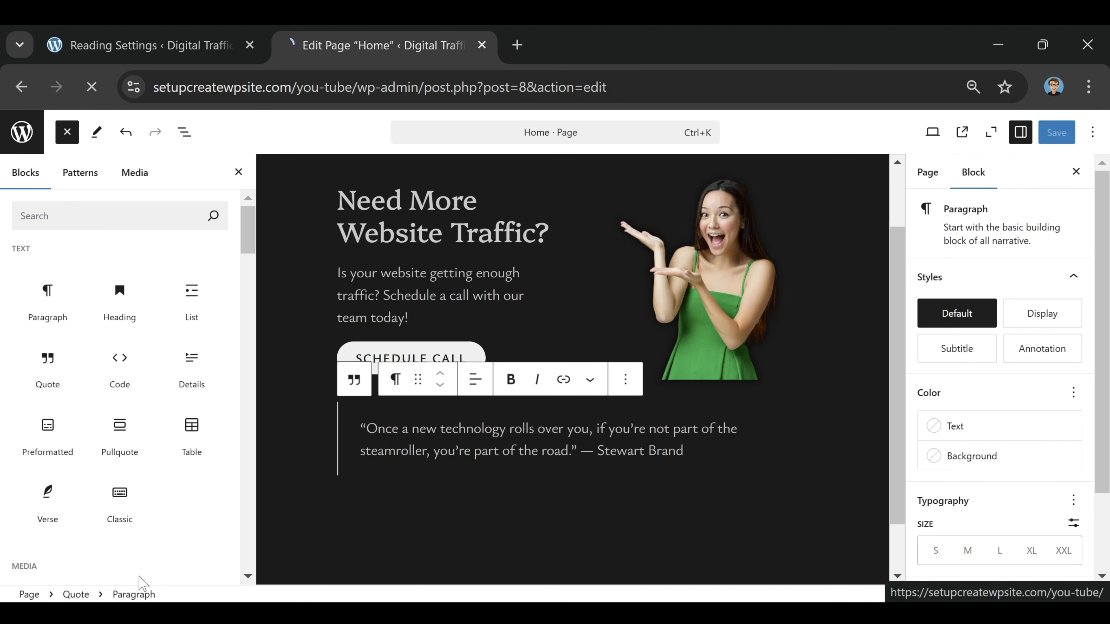
scroll(566, 212, down, 5)
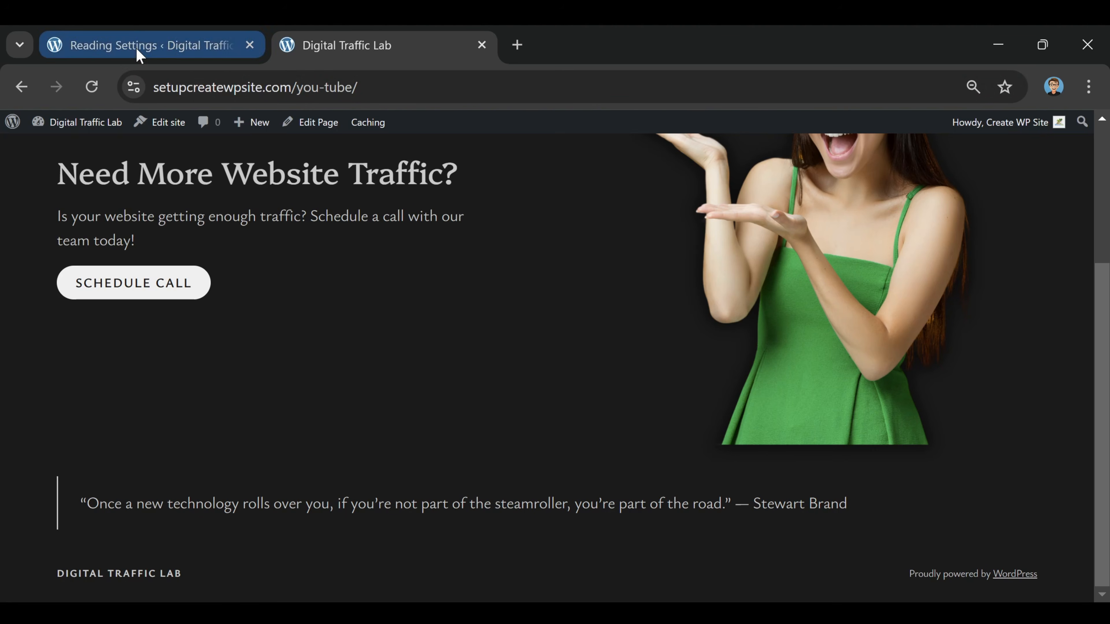
Centre the text of the Home page's Quote block, save the page and check the quote on the live homepage
click(323, 125)
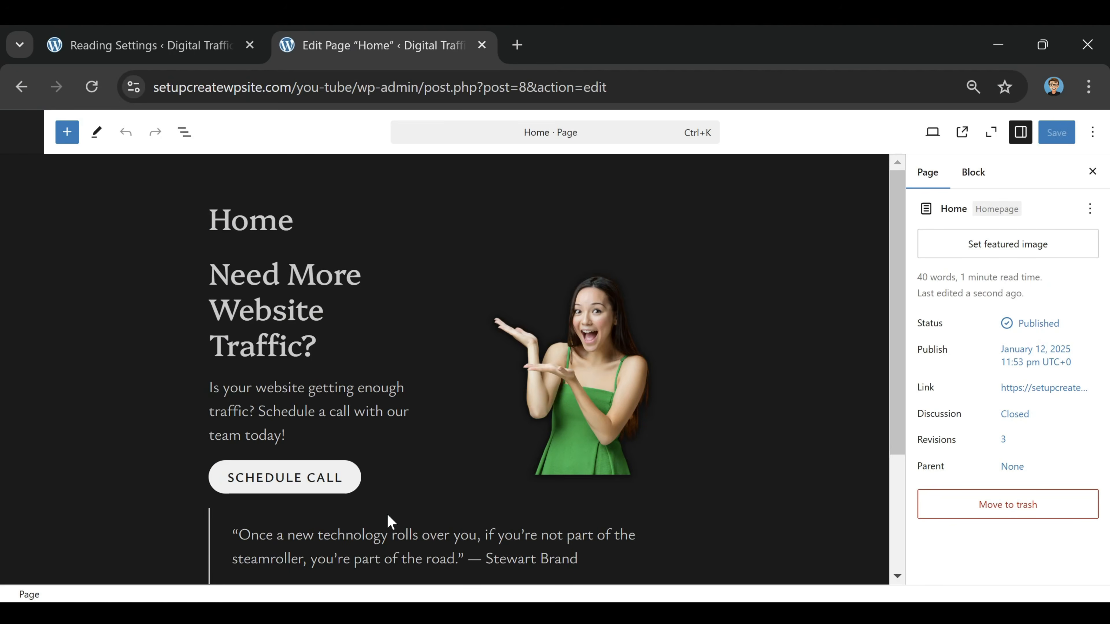
scroll(421, 441, down, 3)
click(412, 363)
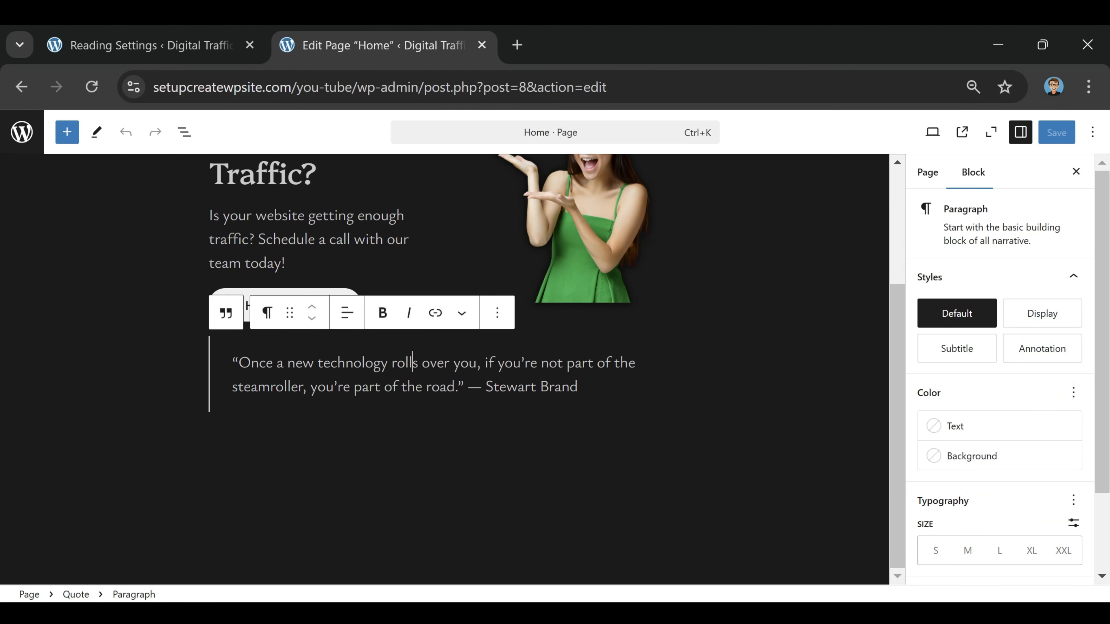
click(533, 339)
click(306, 312)
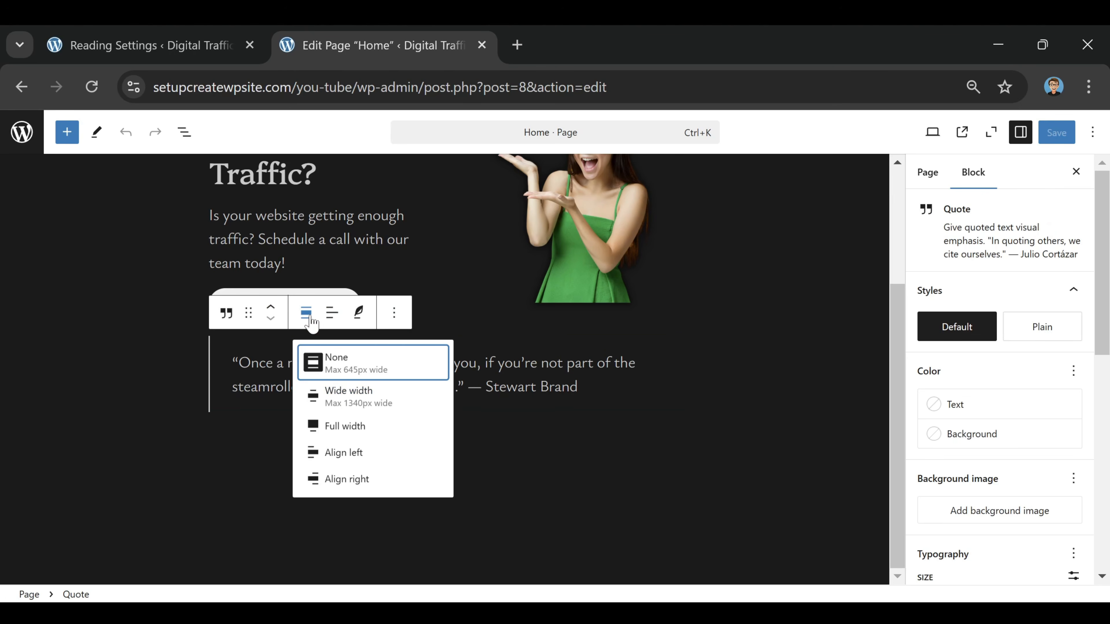
click(372, 427)
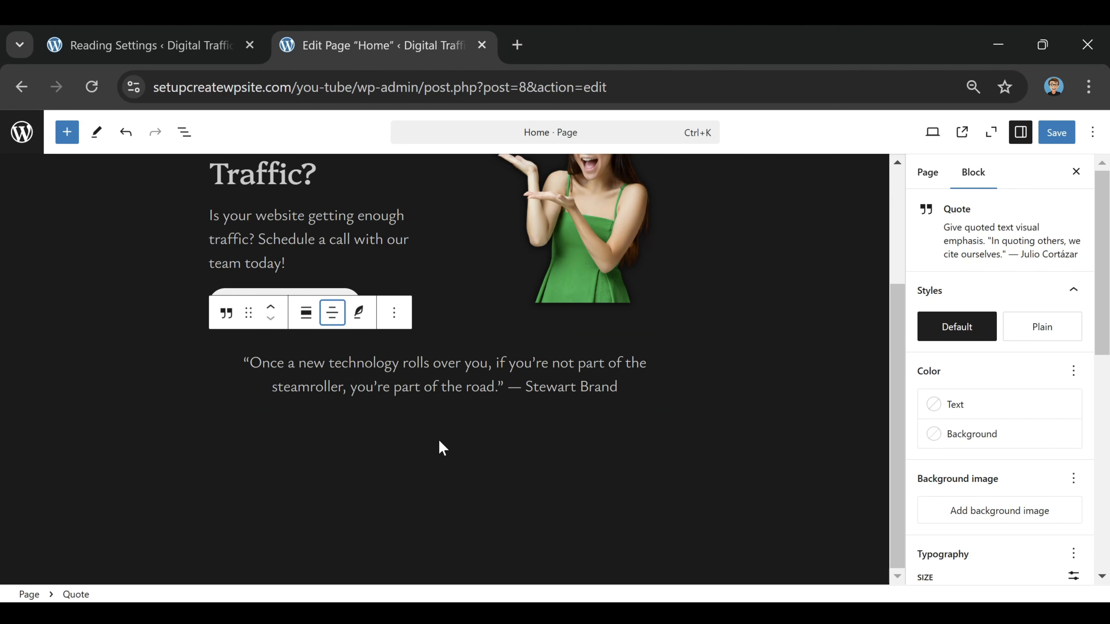
click(1054, 133)
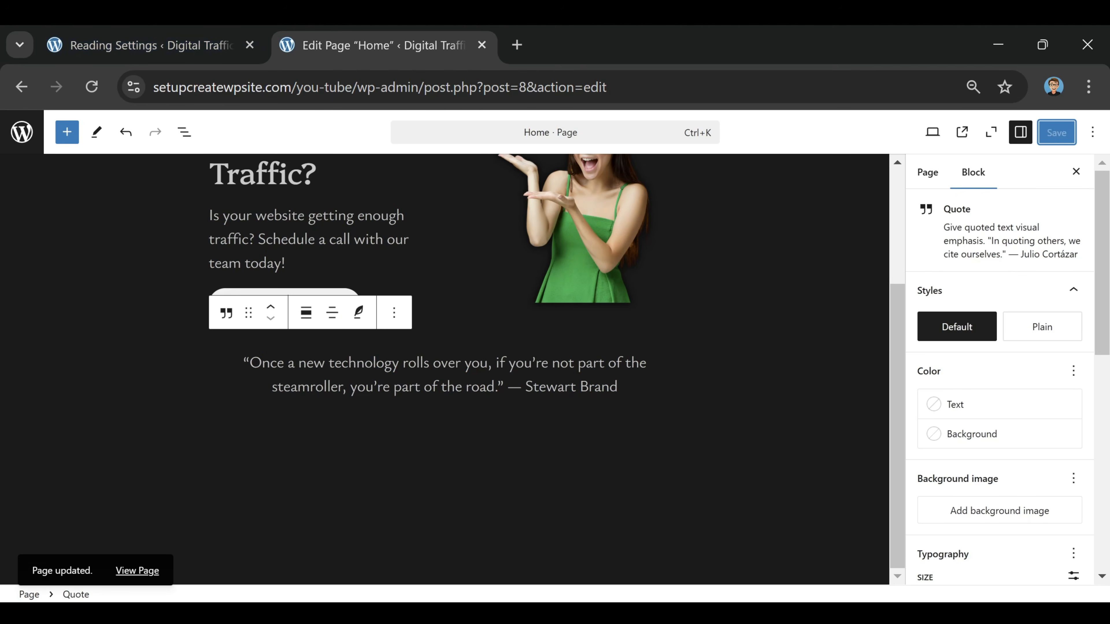
click(144, 572)
scroll(391, 398, down, 4)
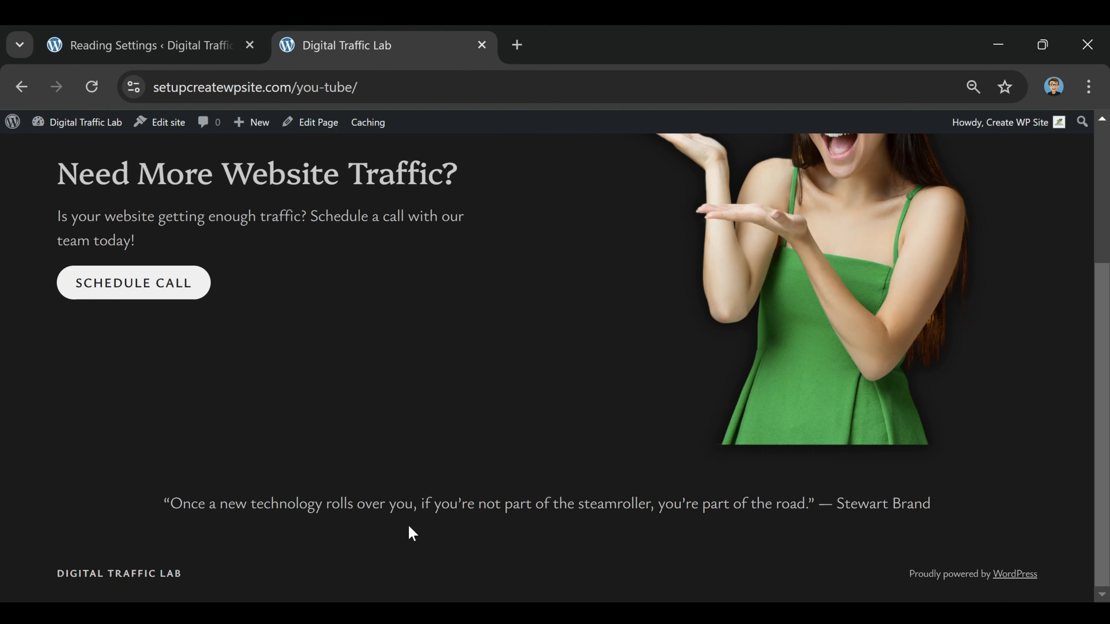
scroll(673, 408, up, 4)
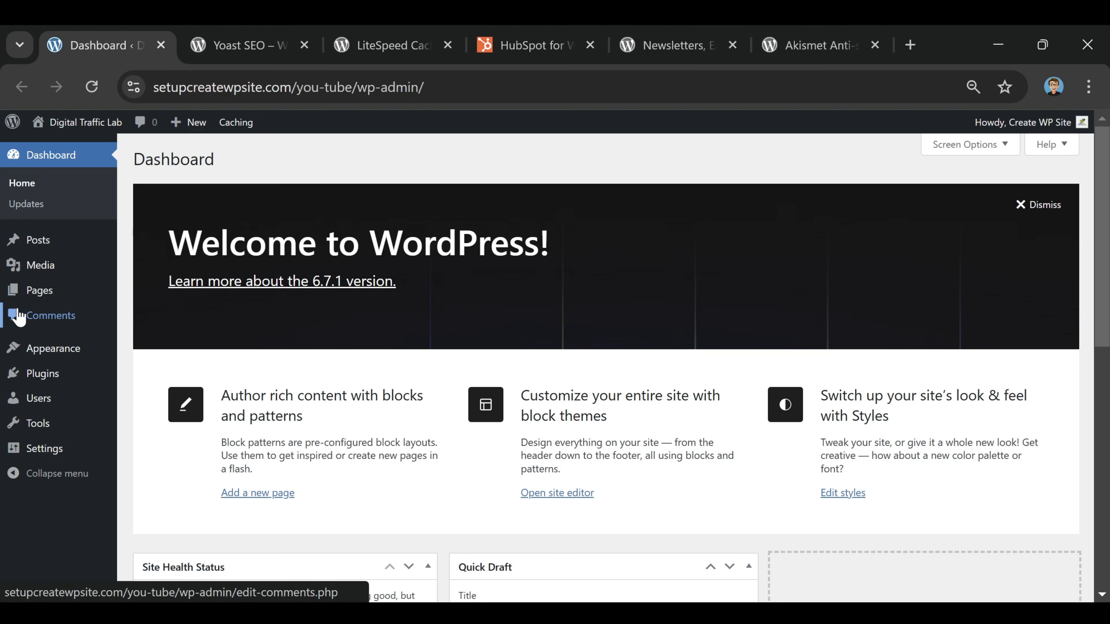
Open the page for adding new plugins and look through the Featured and Popular plugins
click(46, 377)
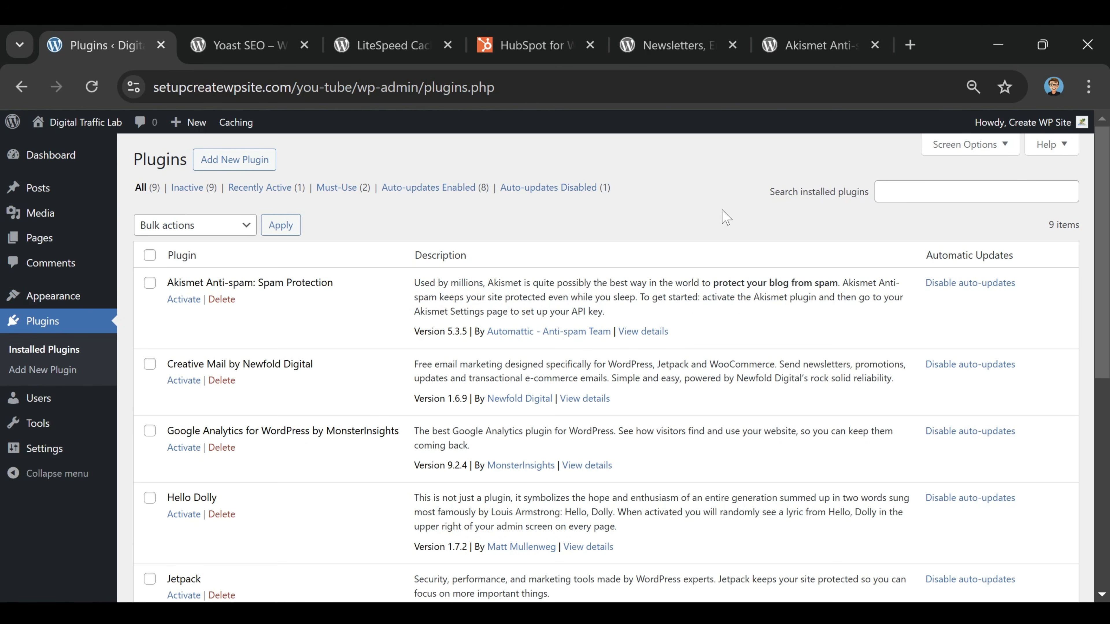
click(243, 174)
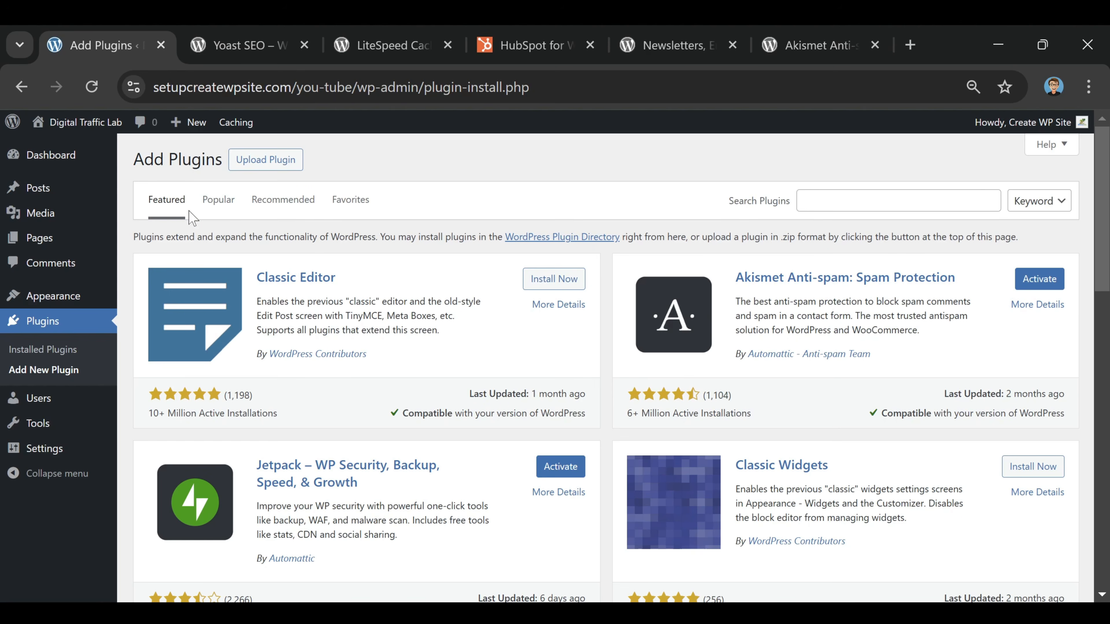
scroll(507, 291, down, 10)
scroll(426, 369, up, 10)
click(226, 208)
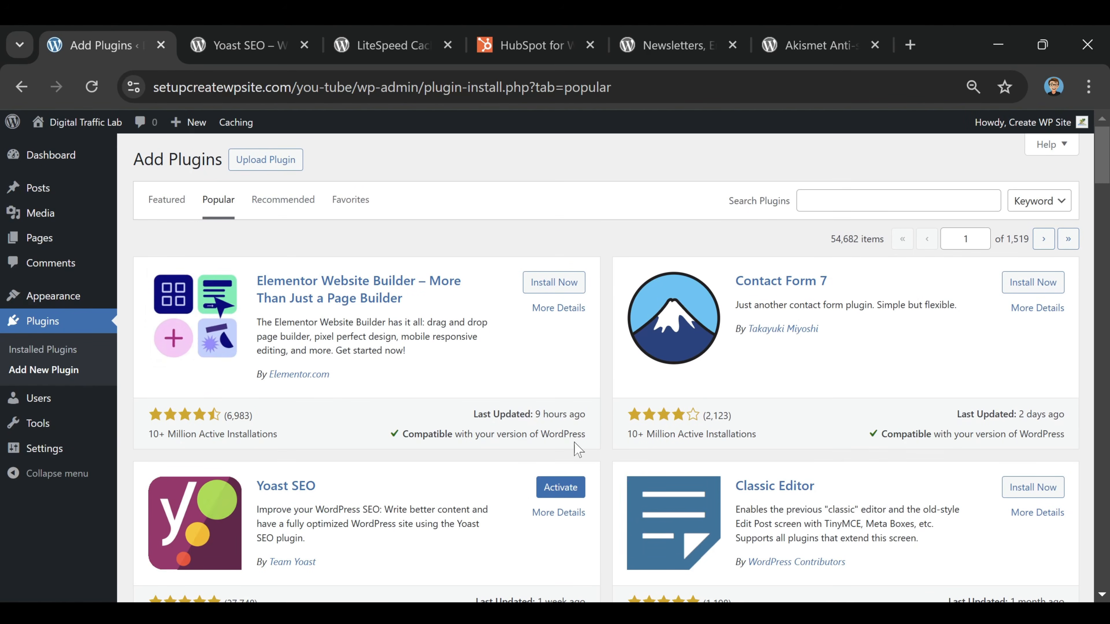
scroll(786, 409, down, 4)
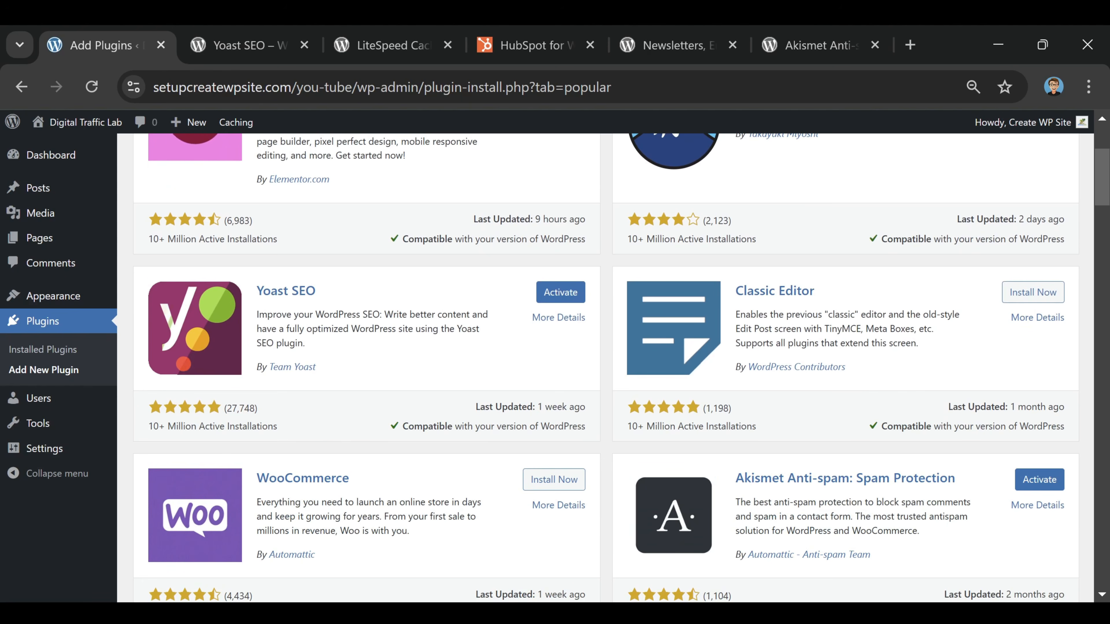
scroll(448, 408, down, 4)
scroll(592, 252, up, 8)
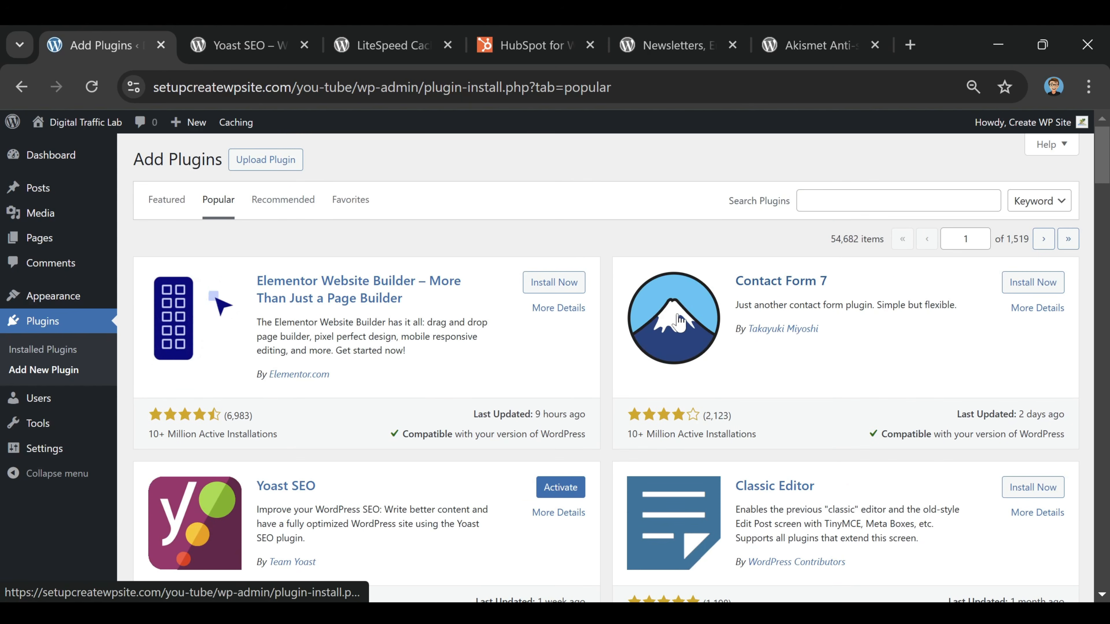
Look through the Recommended plugins and the Favorites section, and return to the Featured plugins
click(277, 206)
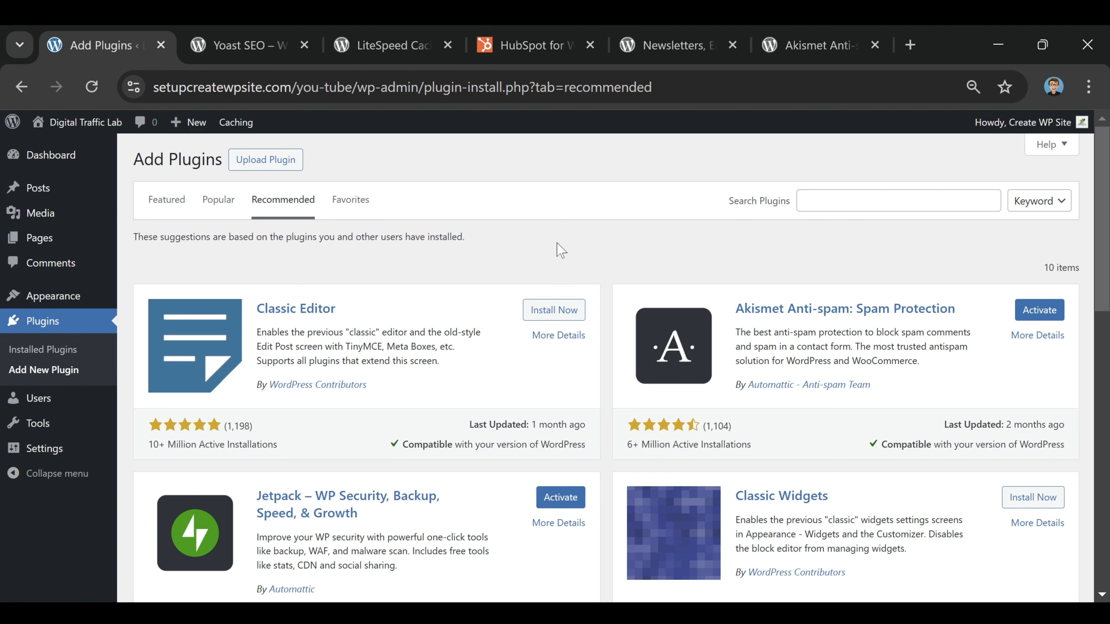
scroll(562, 262, down, 5)
scroll(563, 278, down, 6)
scroll(558, 262, up, 12)
click(365, 209)
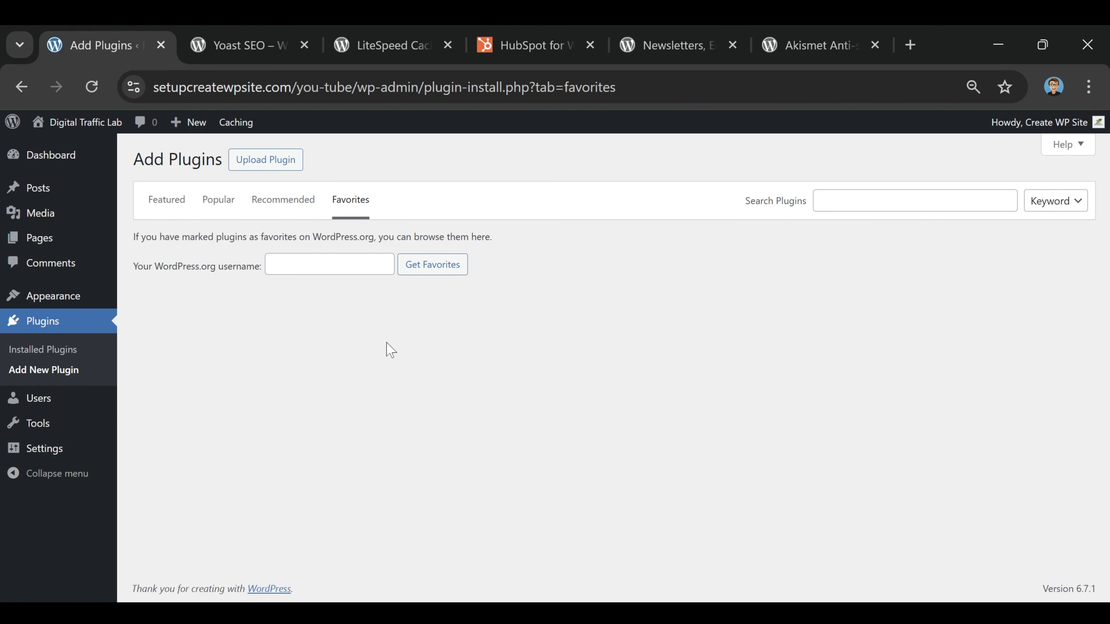
click(170, 209)
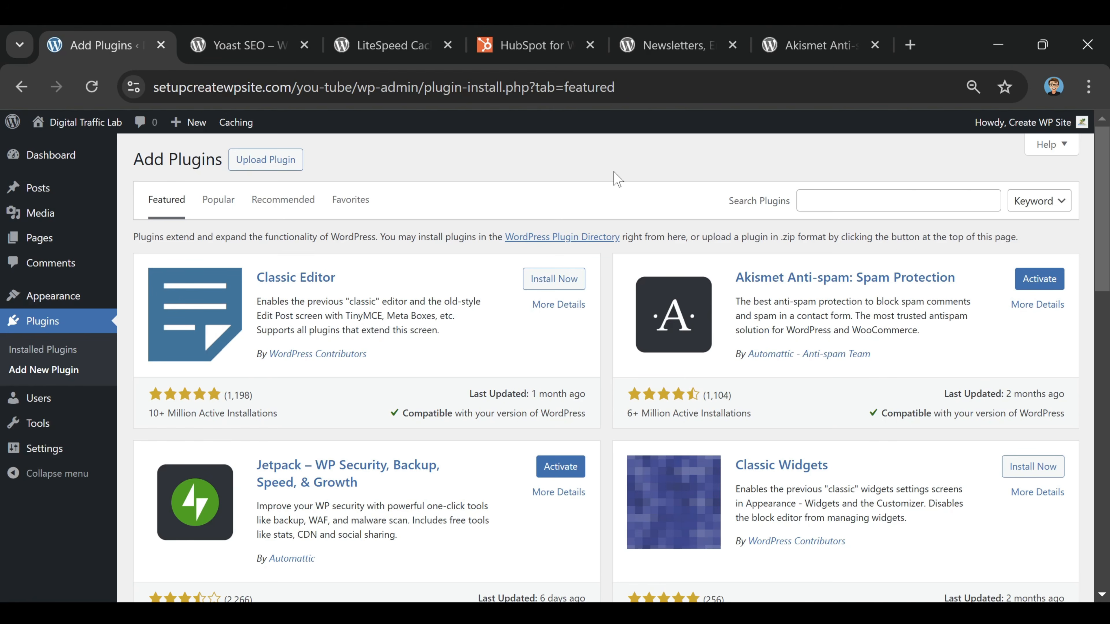
Read the Yoast SEO description on its already open WordPress.org plugin page
click(262, 42)
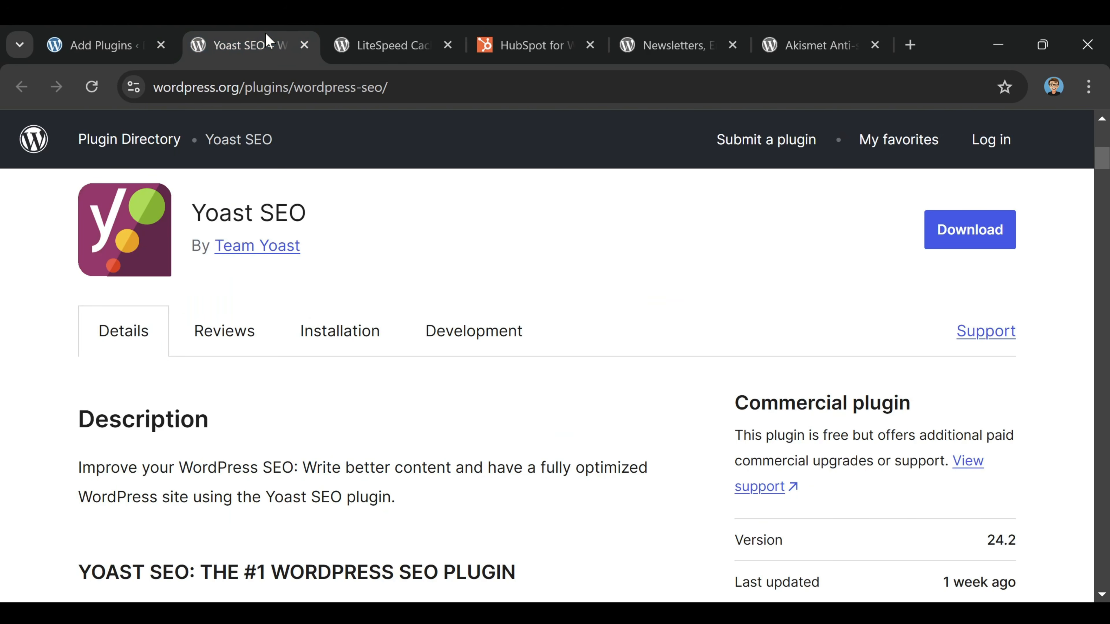
scroll(578, 206, down, 5)
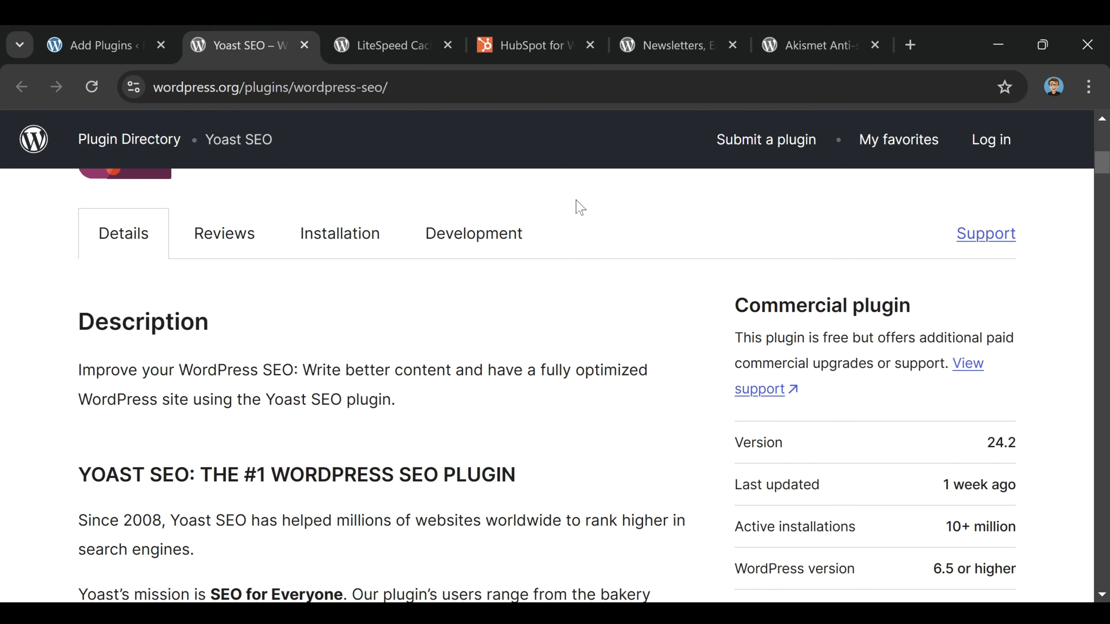
scroll(603, 195, down, 1)
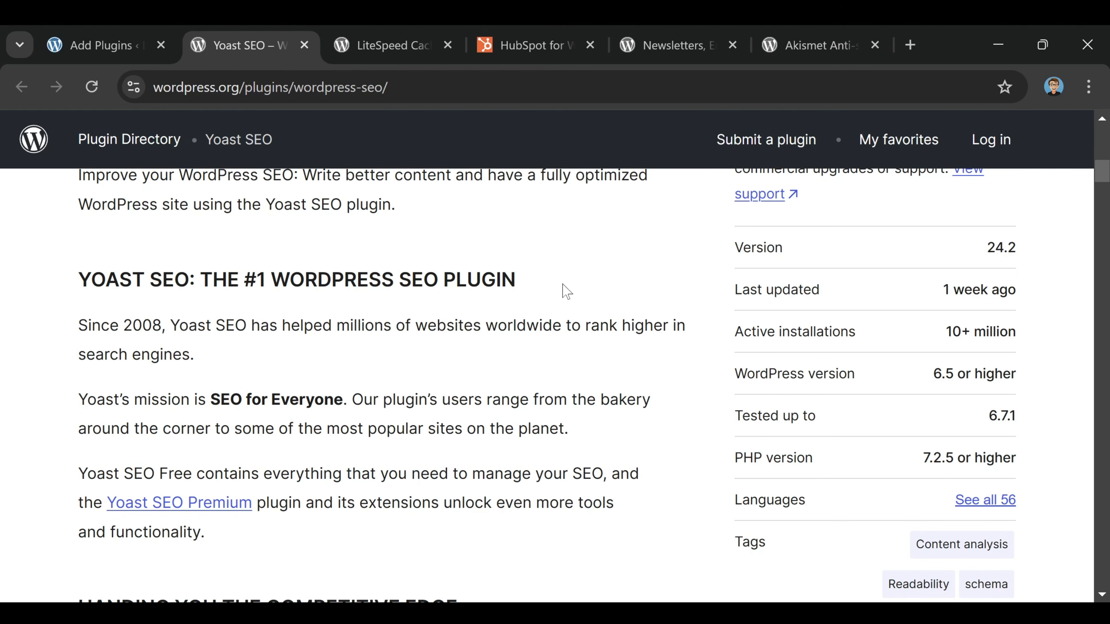
Examine the LiteSpeed Cache plugin page on WordPress.org, including its description and requirements
click(402, 43)
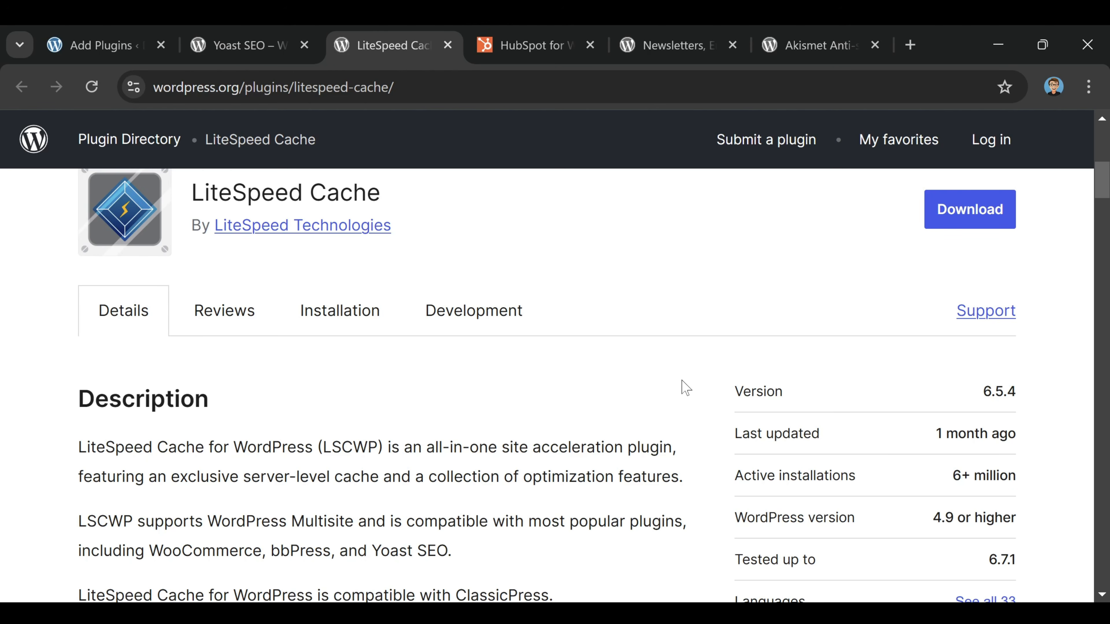
scroll(684, 386, down, 5)
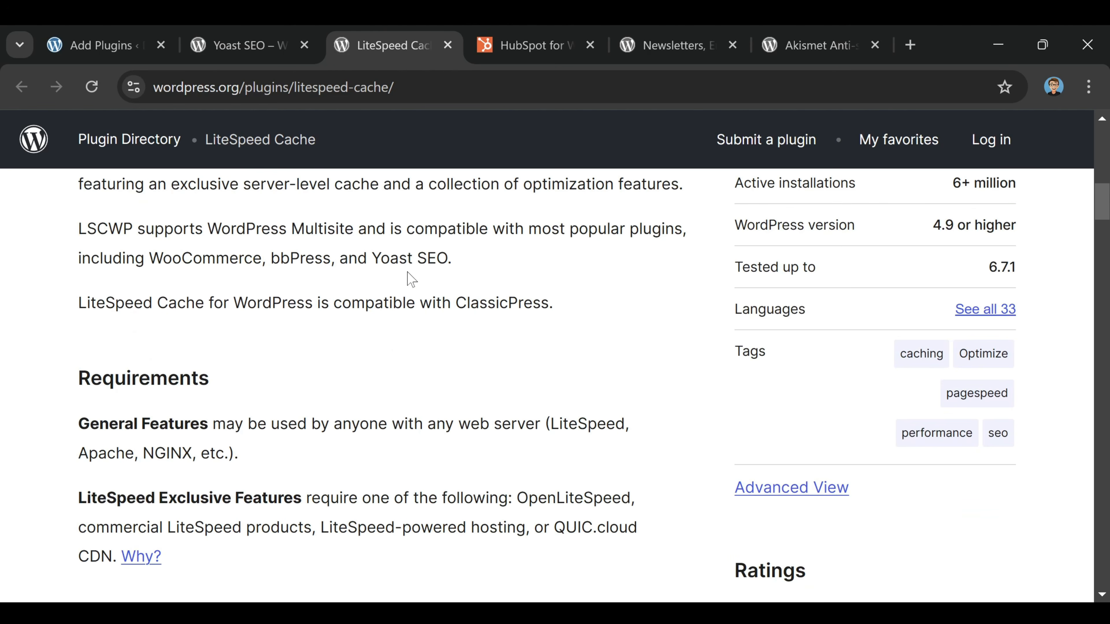
click(251, 41)
click(383, 50)
scroll(561, 490, up, 3)
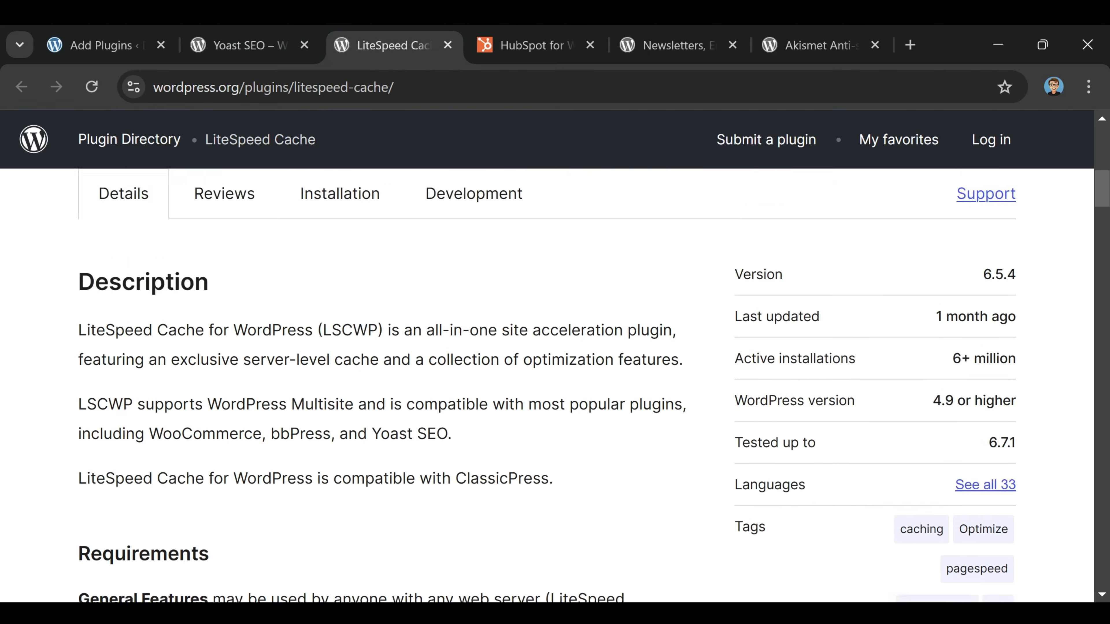
scroll(554, 463, up, 5)
scroll(552, 464, down, 4)
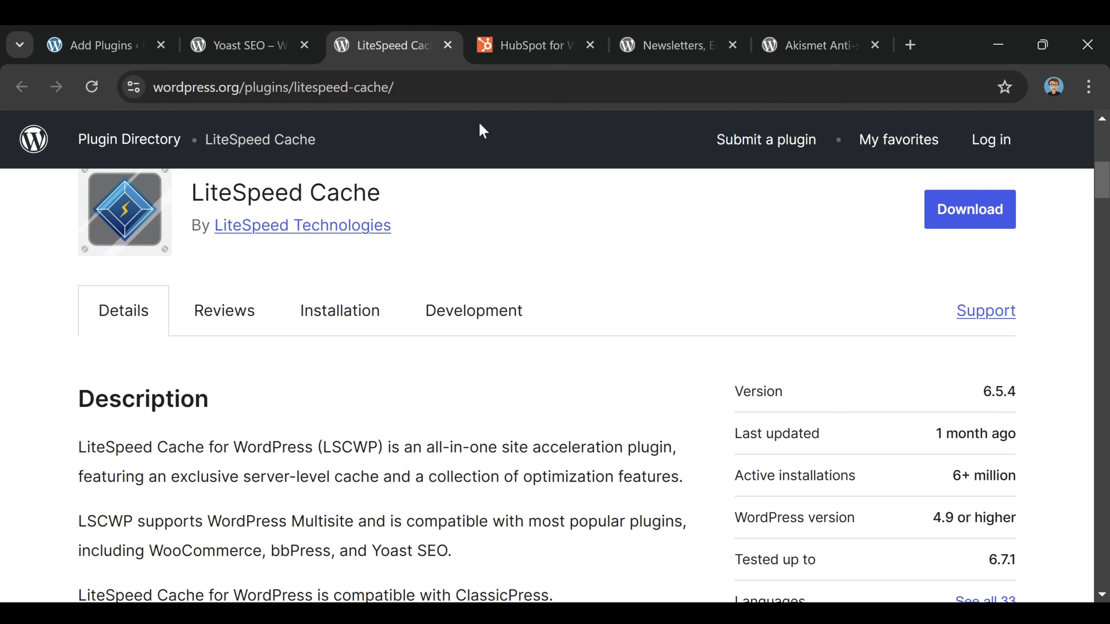
Review the HubSpot for WooCommerce page and the Omnisend and Akismet Anti-spam plugin pages
click(515, 50)
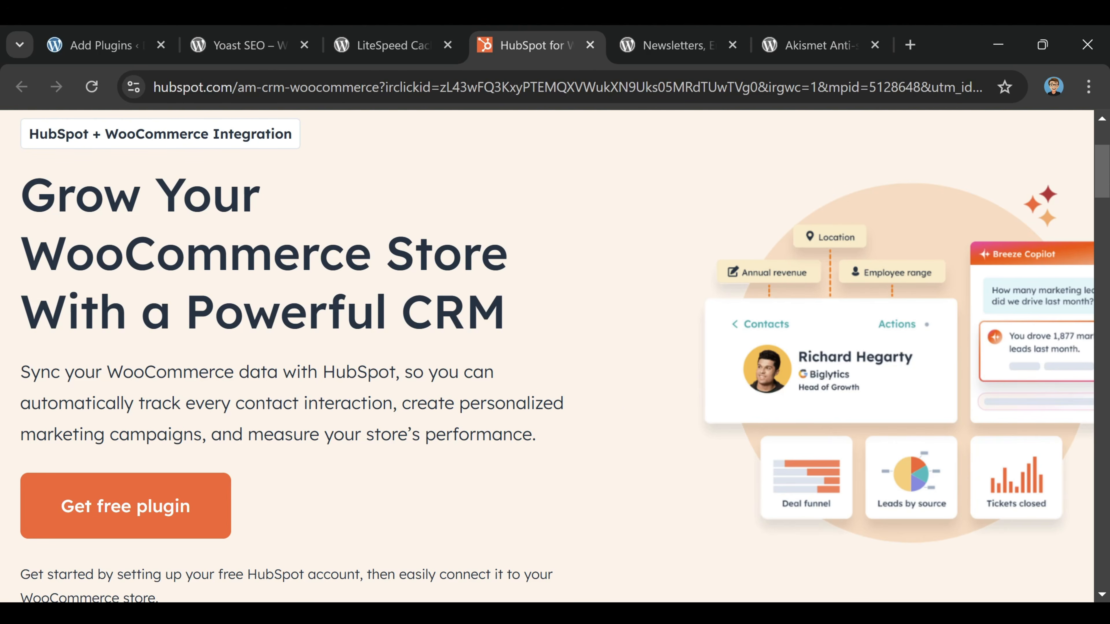
scroll(540, 426, down, 7)
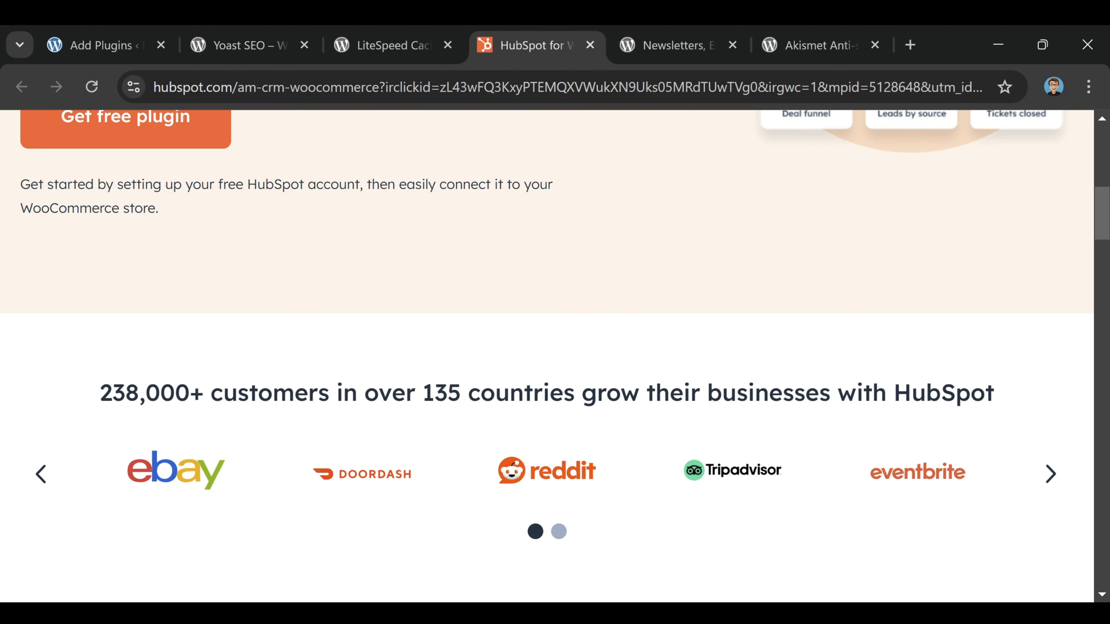
scroll(721, 257, down, 9)
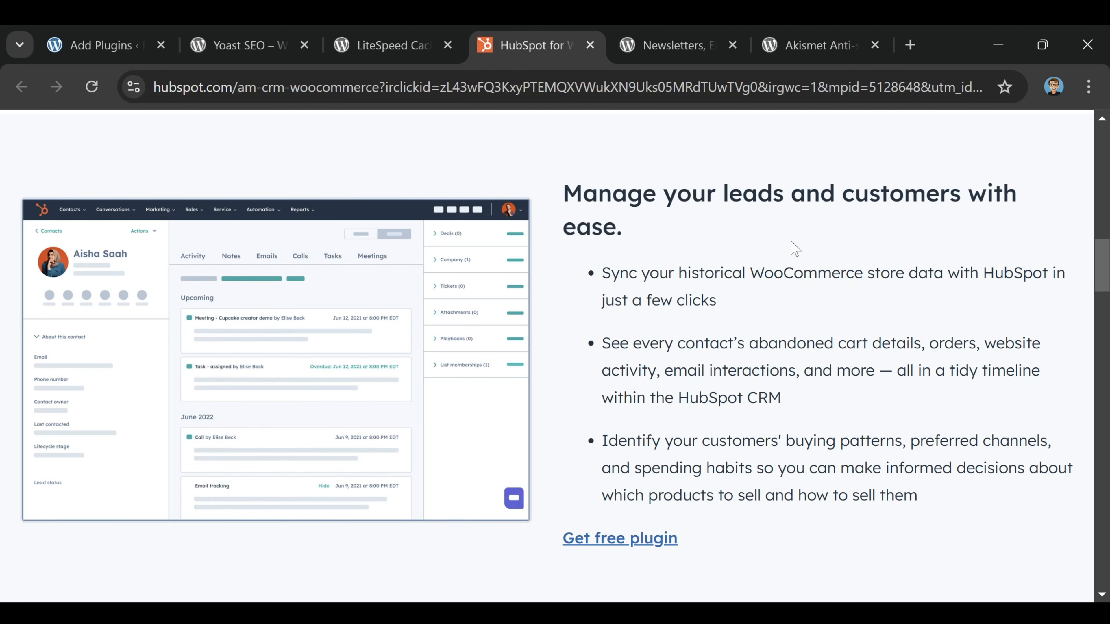
click(673, 45)
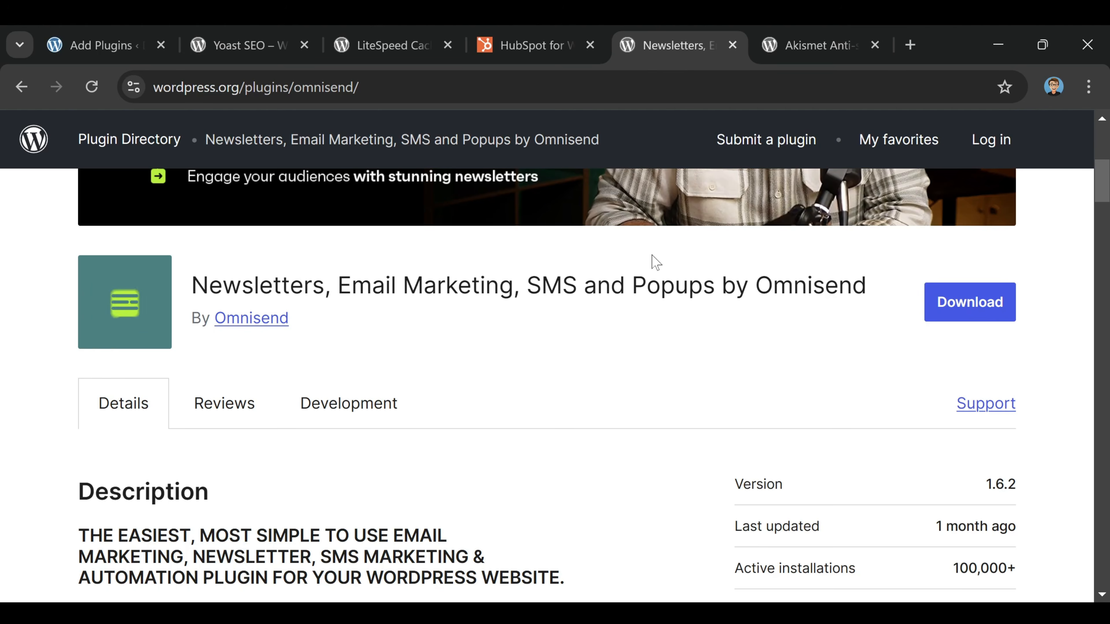
click(800, 50)
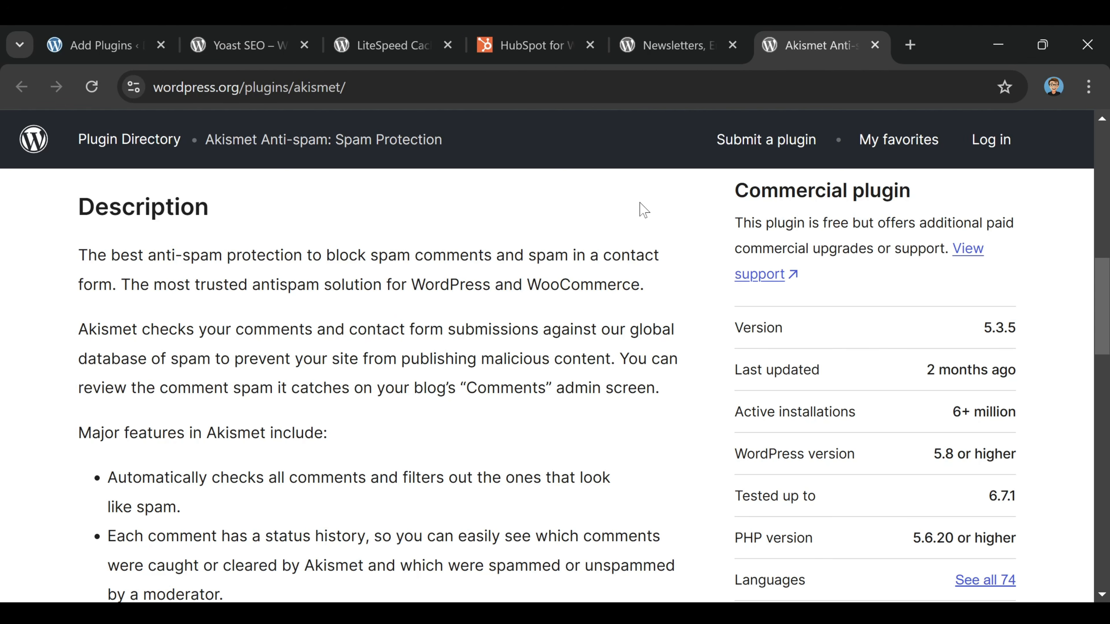
Return to the site's Featured plugins, then install and activate the Performance Lab plugin
click(116, 56)
scroll(525, 219, down, 8)
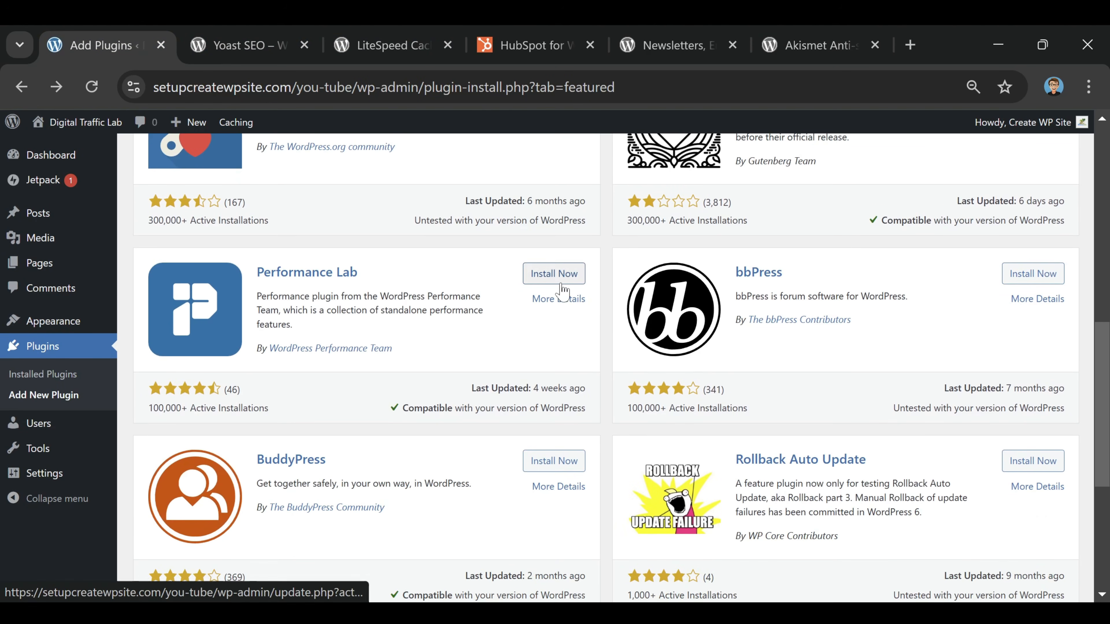
click(556, 276)
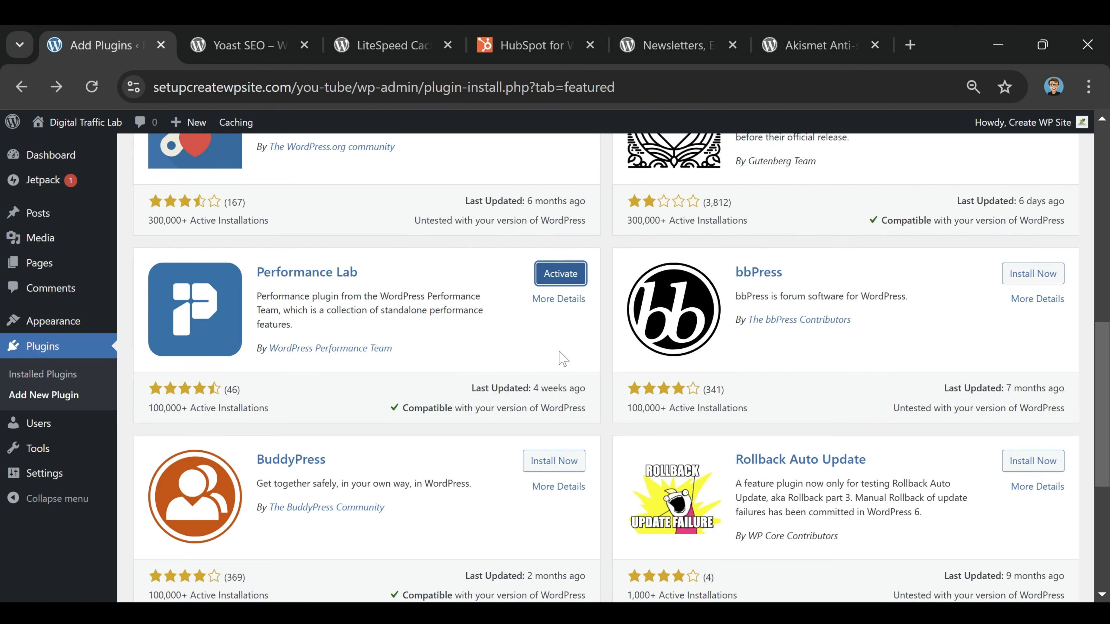
click(560, 275)
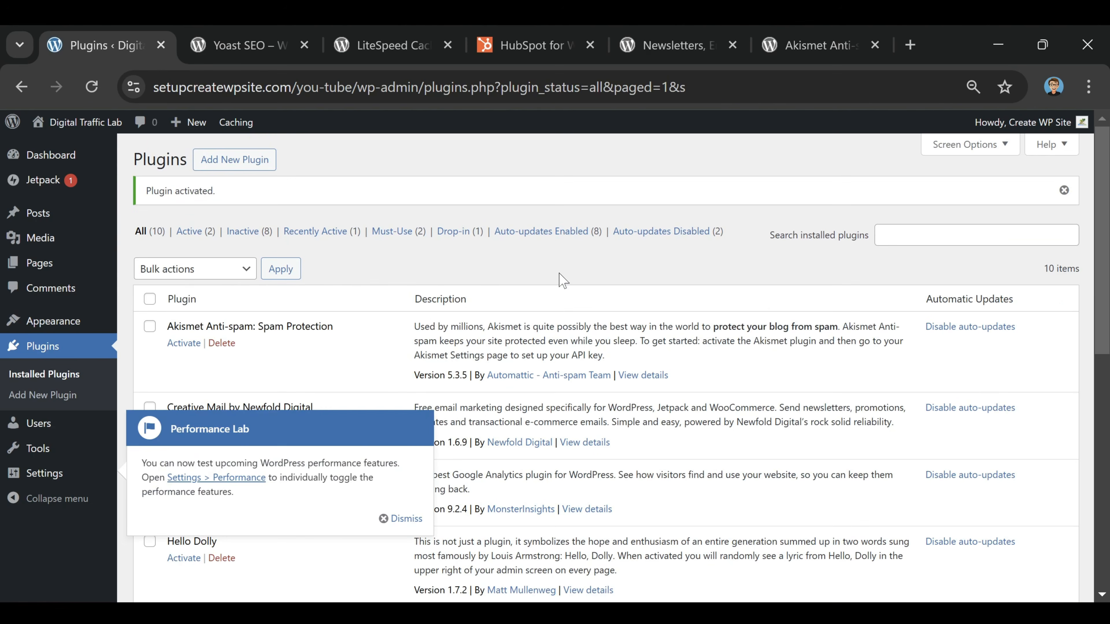
Look through the installed plugins and open the Performance Lab settings to view its performance features
scroll(528, 255, down, 4)
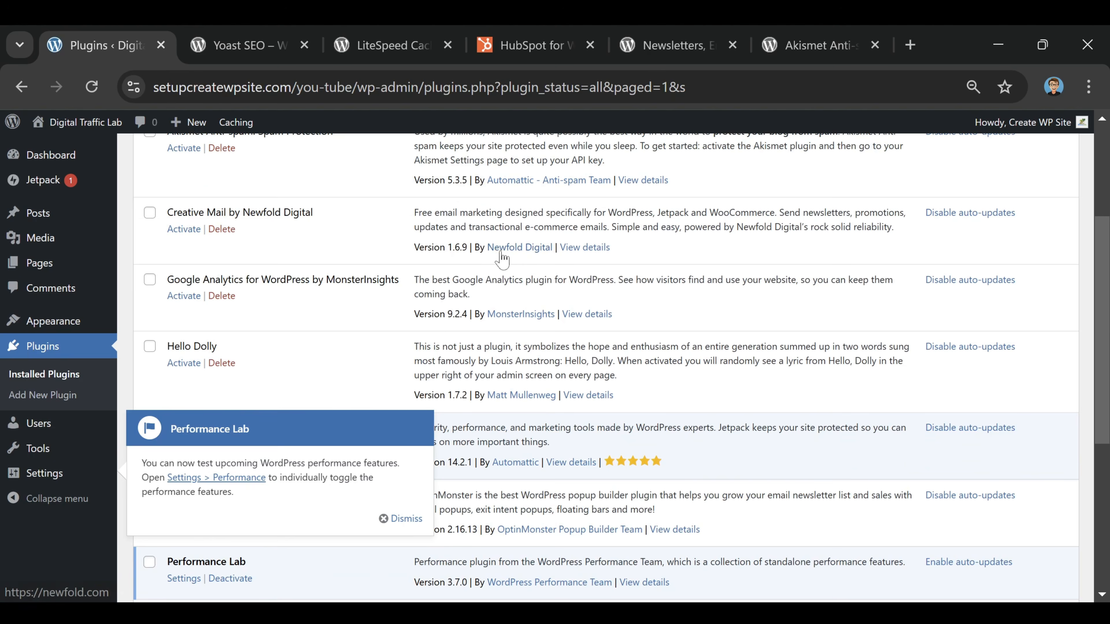
scroll(507, 245, down, 6)
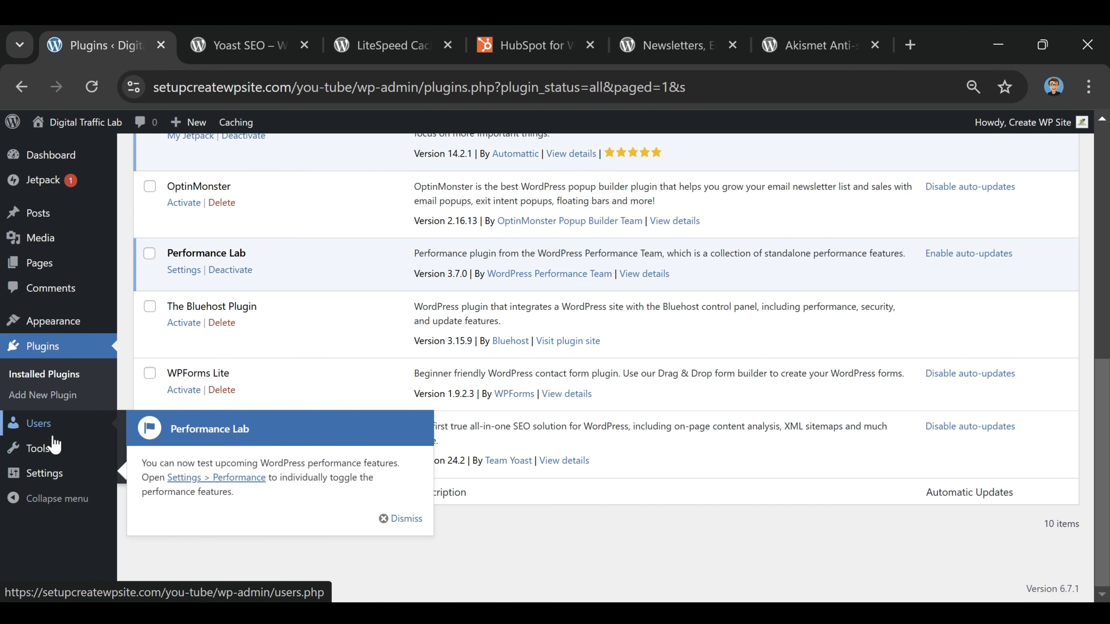
click(184, 270)
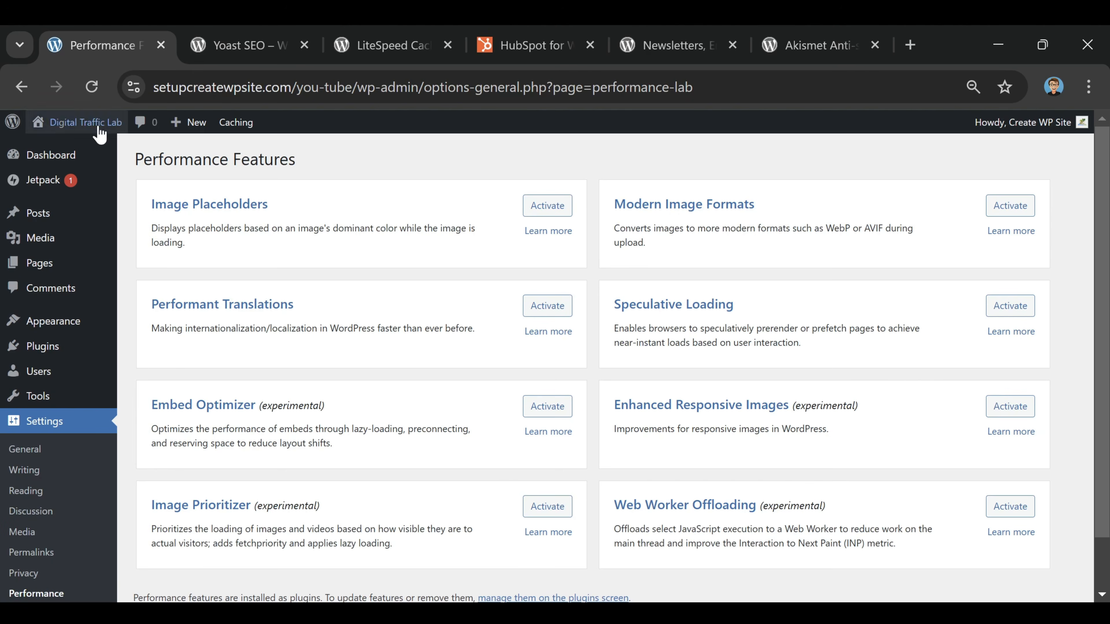
Return to the admin dashboard and close the five browser tabs with the plugin pages
click(48, 155)
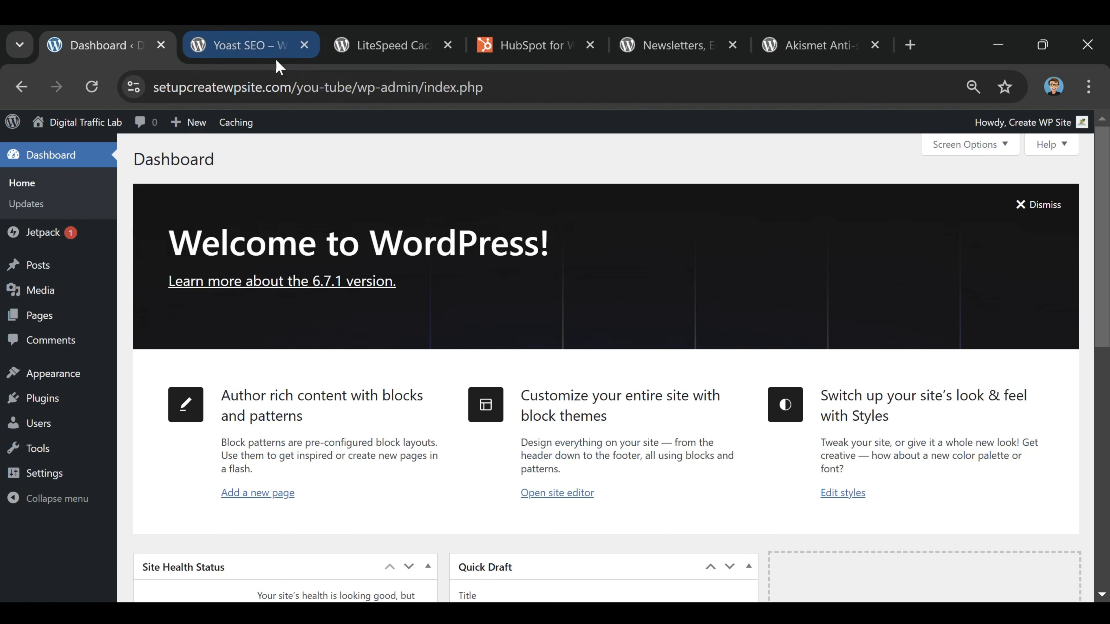
click(305, 44)
click(305, 45)
click(305, 45)
click(305, 44)
click(304, 45)
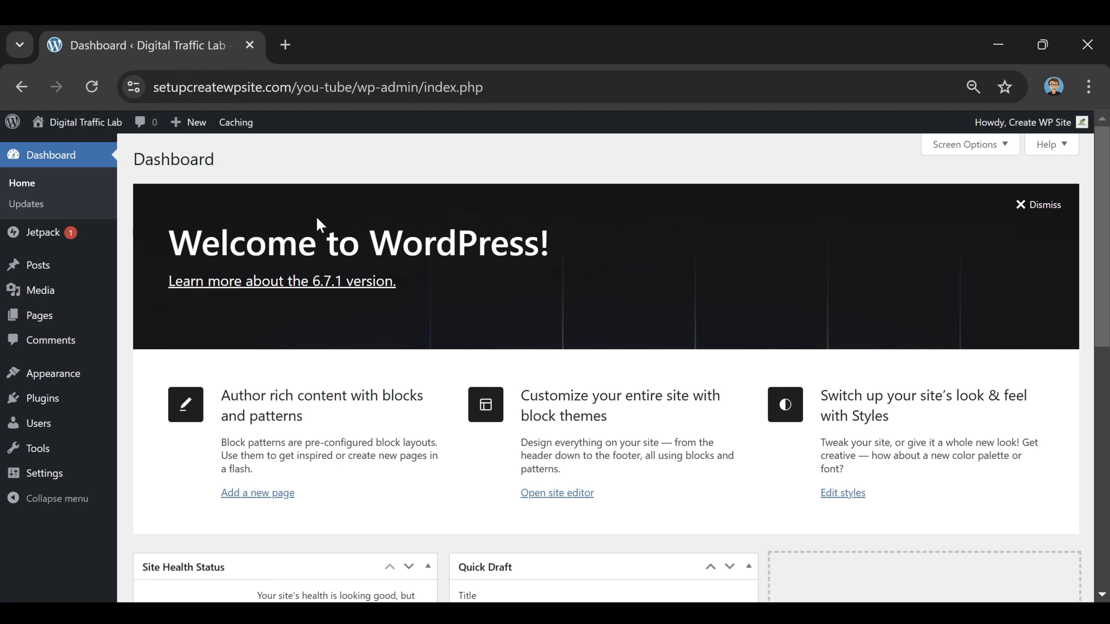
Create a new blog post titled "How To Speed Up Your Website In 2025"
mouse_move(24, 275)
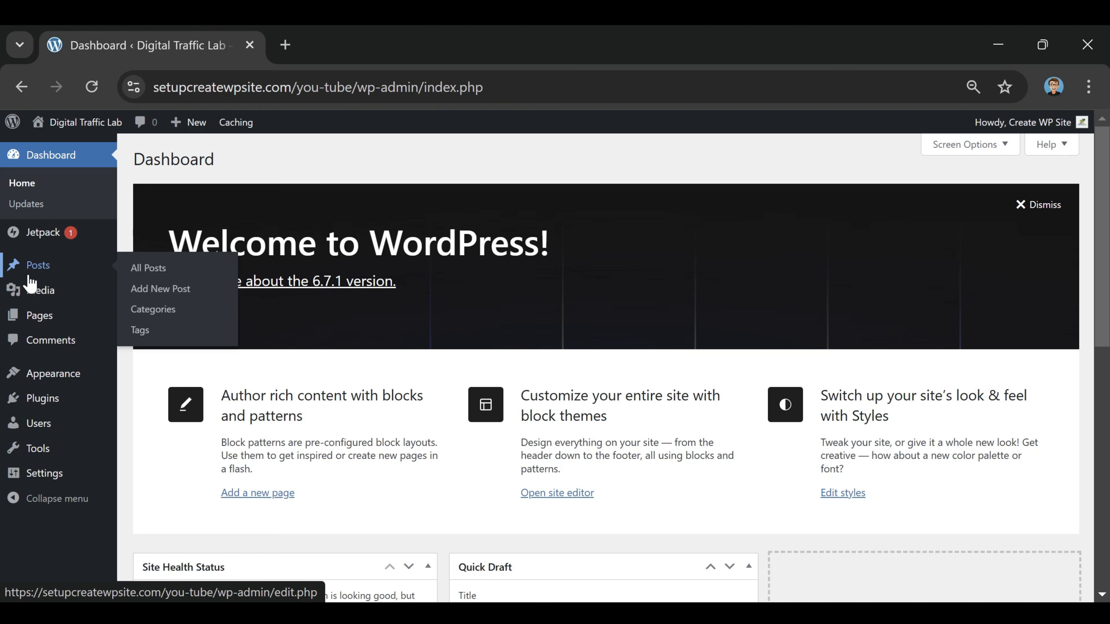
click(42, 276)
mouse_move(305, 302)
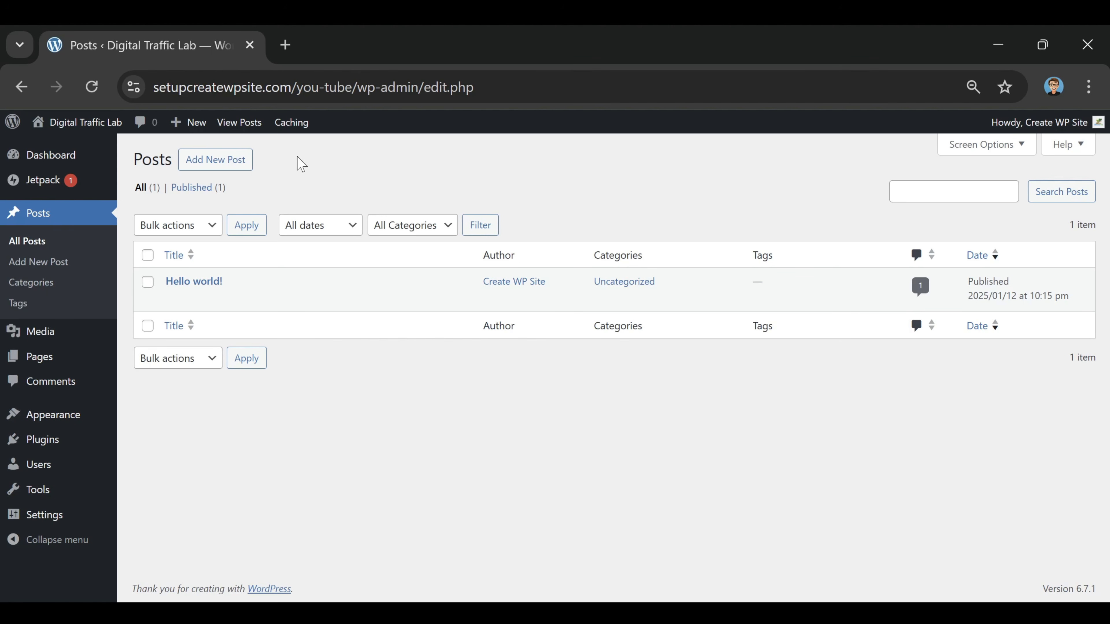
click(216, 168)
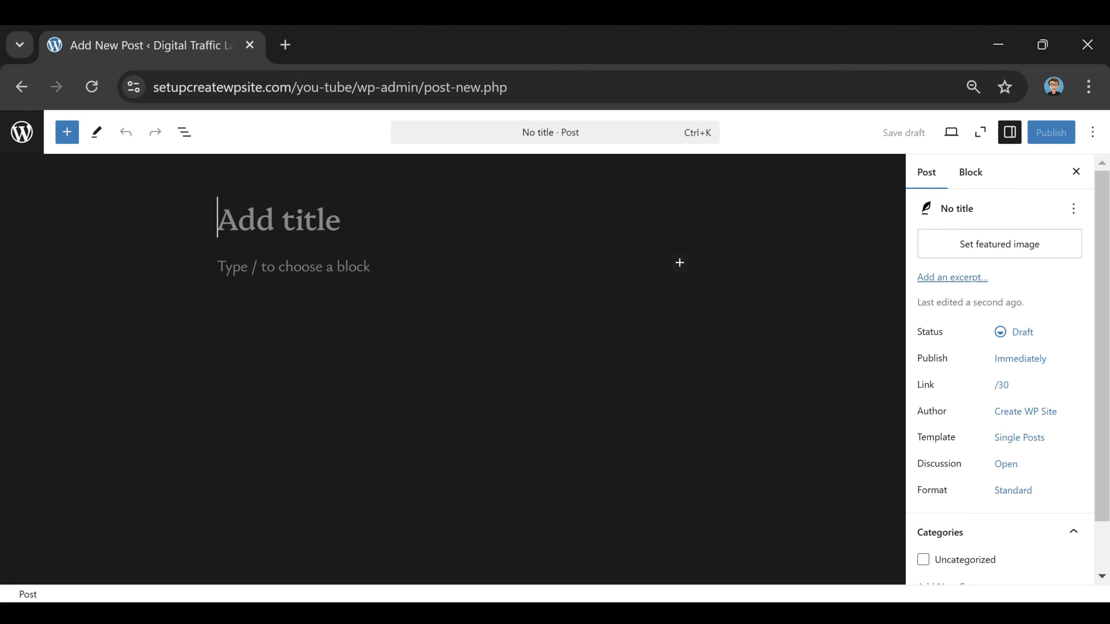
click(323, 268)
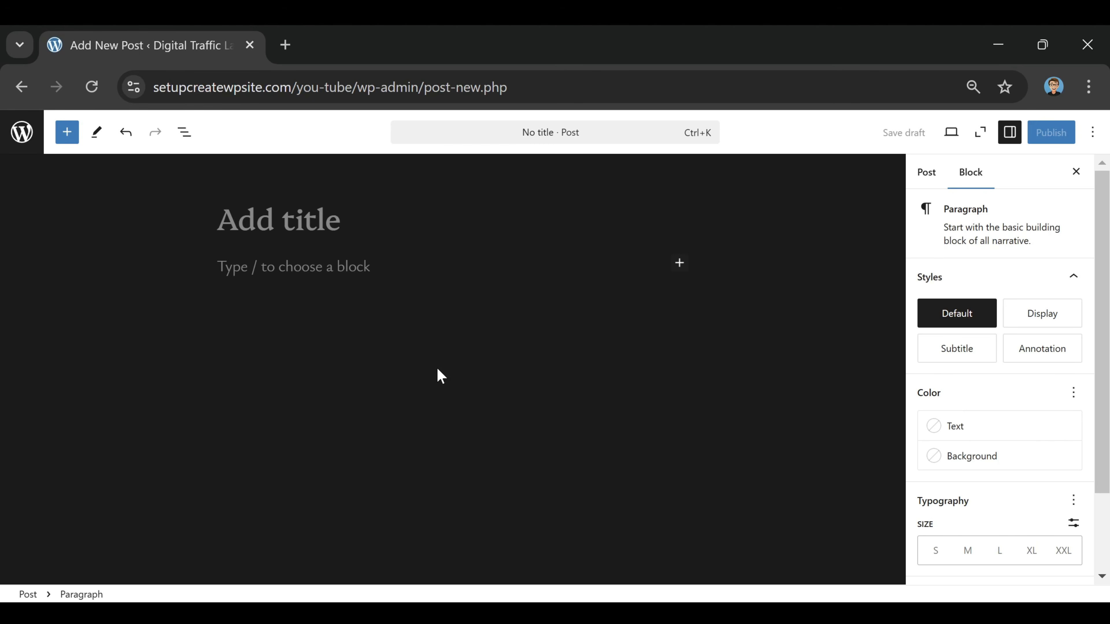
key(Up)
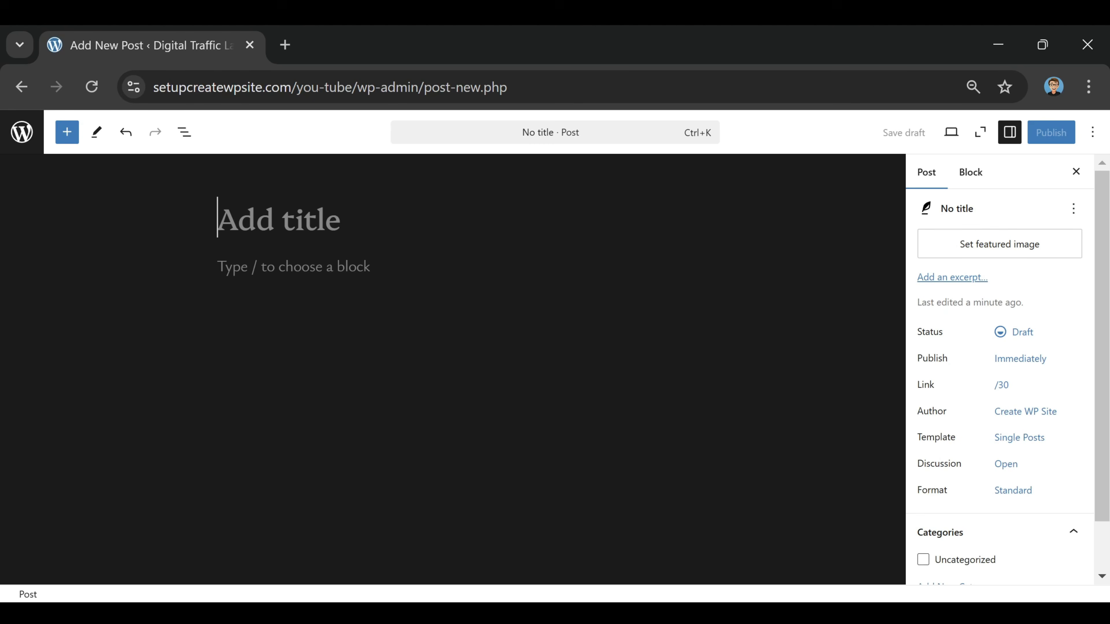
text(How To Speed Up Your Website In 2025)
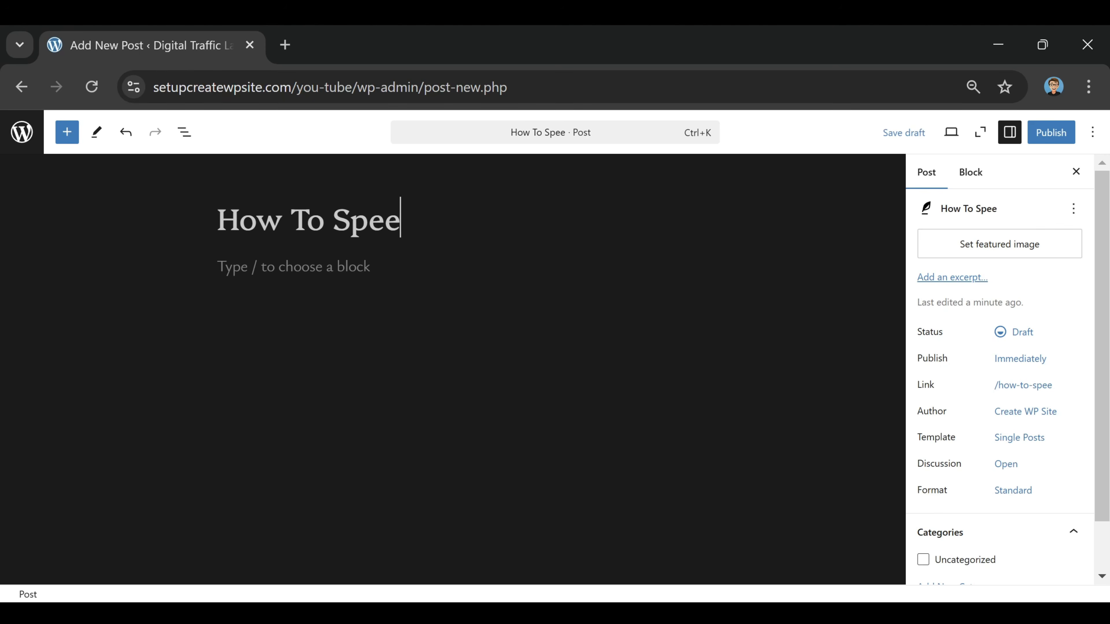
Paste the copied article on website speed strategies into the post body below the title
key(Return)
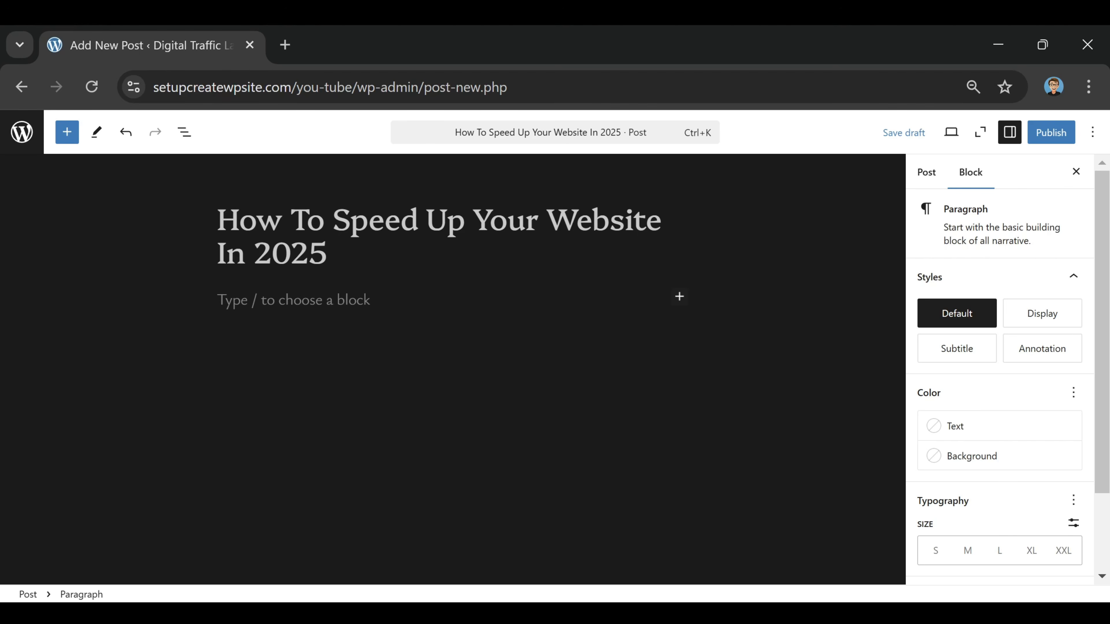
key(ctrl+v)
scroll(444, 369, up, 4)
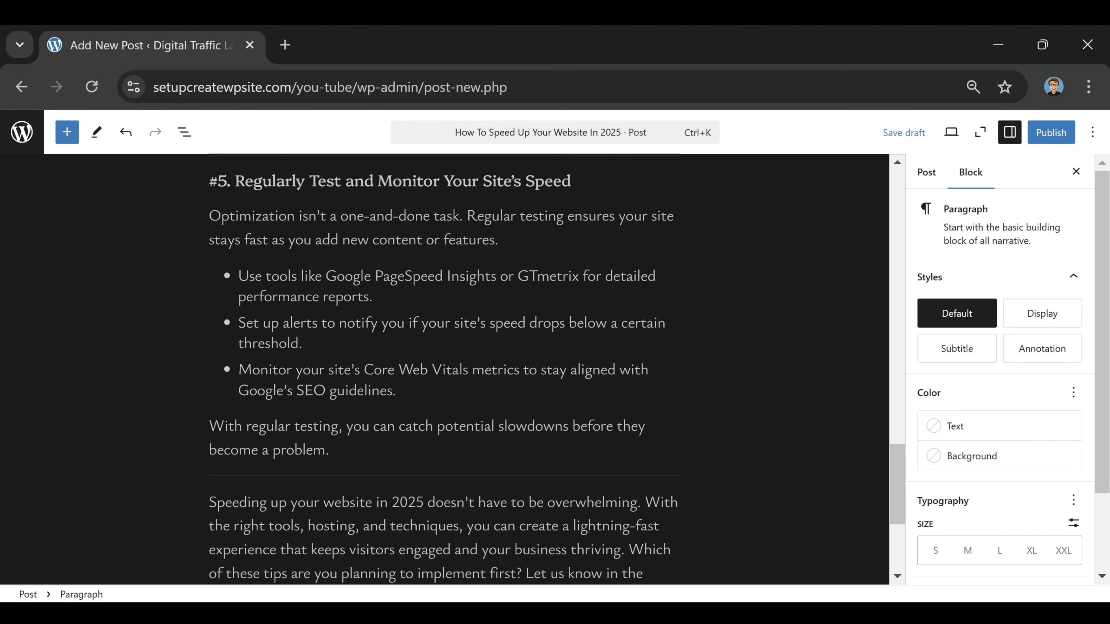
scroll(512, 393, up, 10)
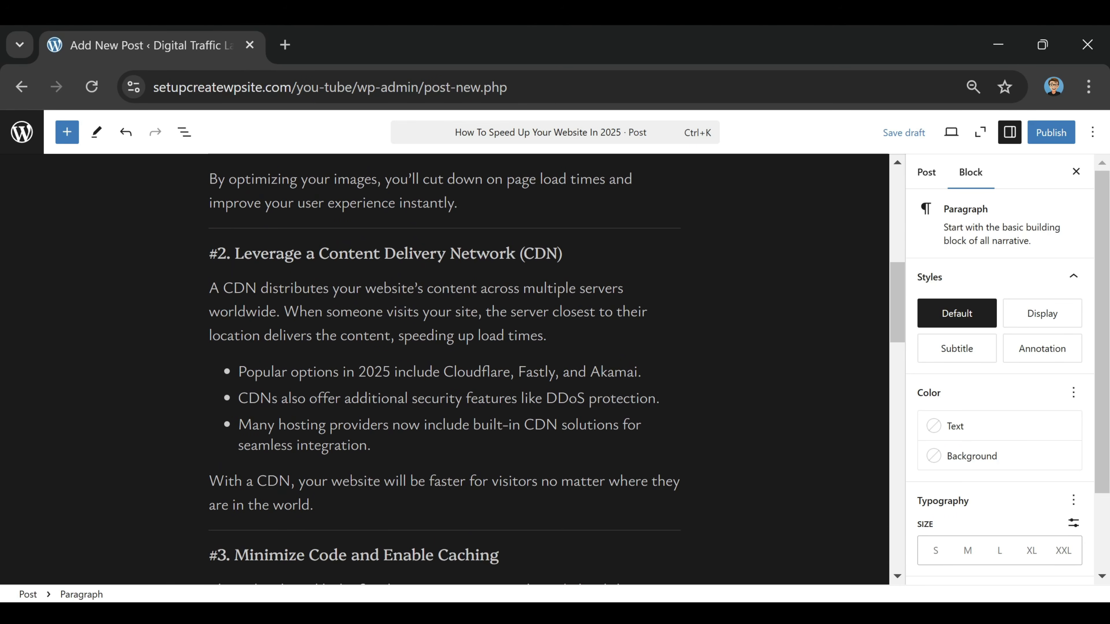
scroll(512, 394, up, 8)
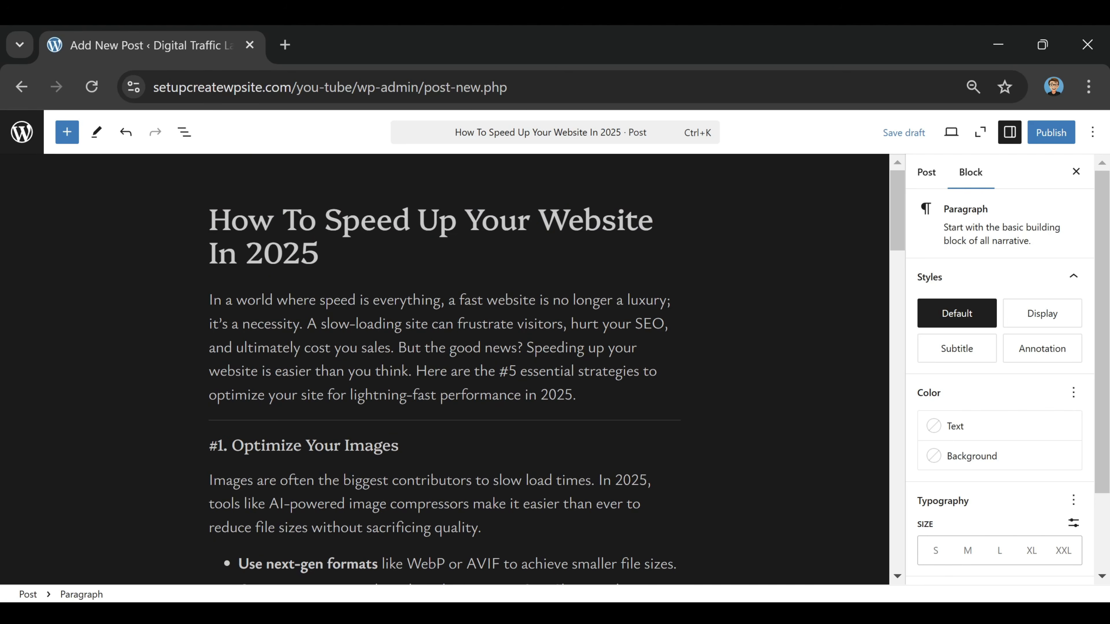
Review the pasted article's formatting, including its headings, bullet lists, bold text and separators
scroll(444, 370, down, 2)
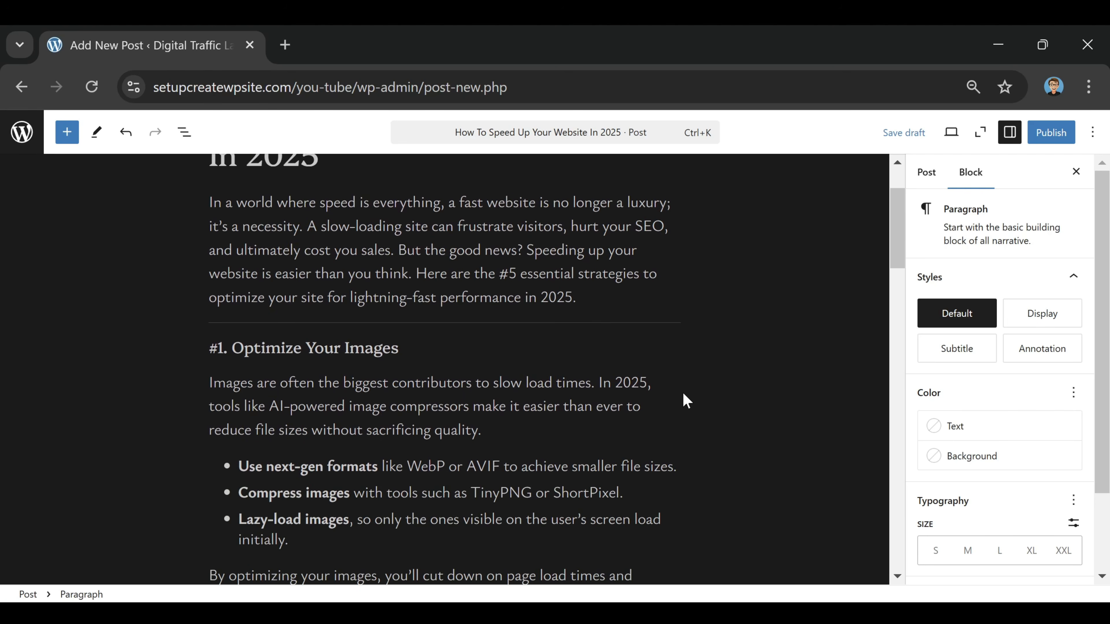
scroll(684, 399, down, 10)
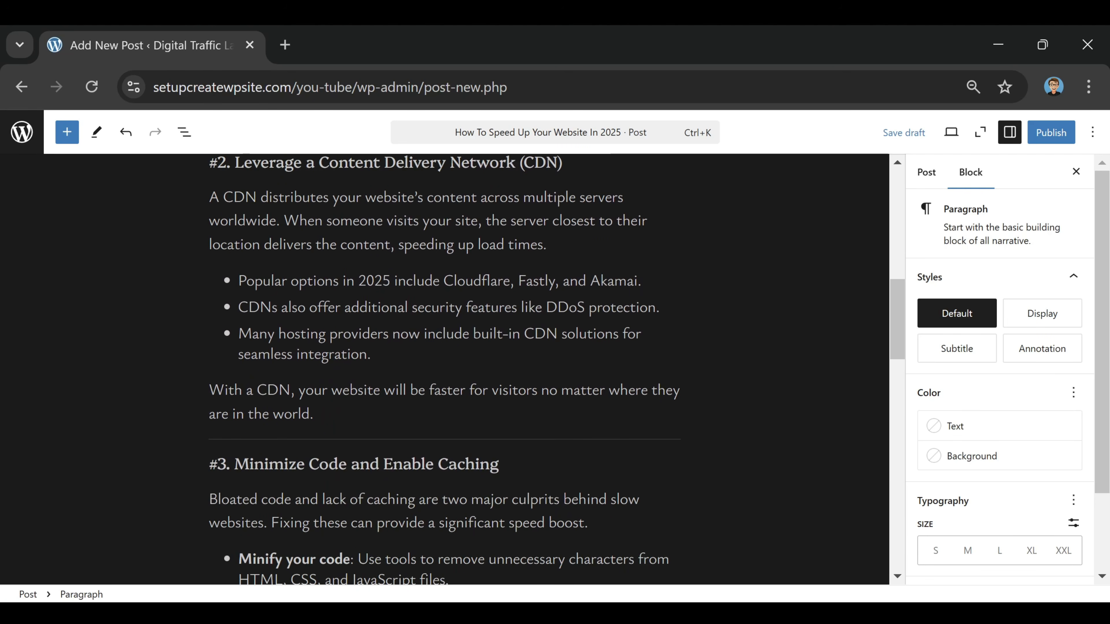
scroll(280, 413, up, 15)
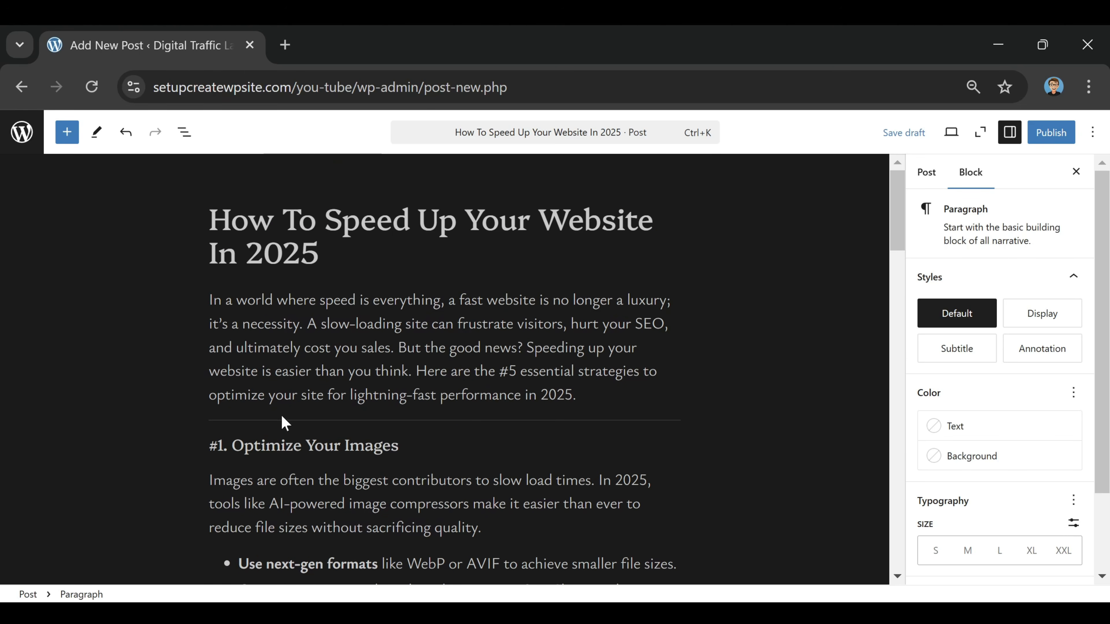
click(494, 419)
scroll(541, 317, down, 8)
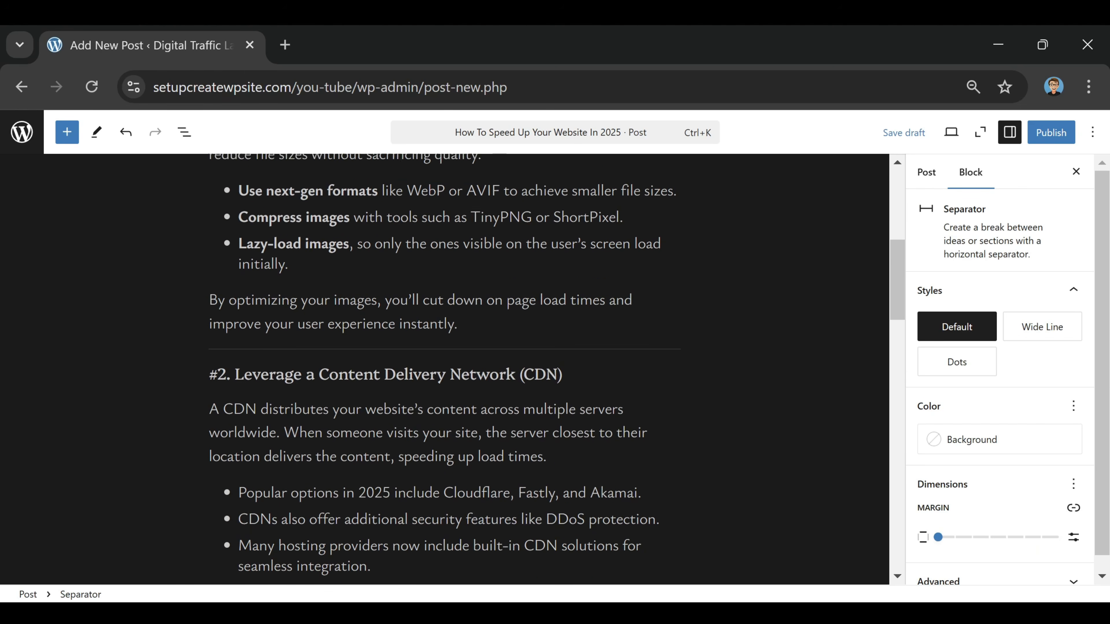
scroll(436, 325, down, 12)
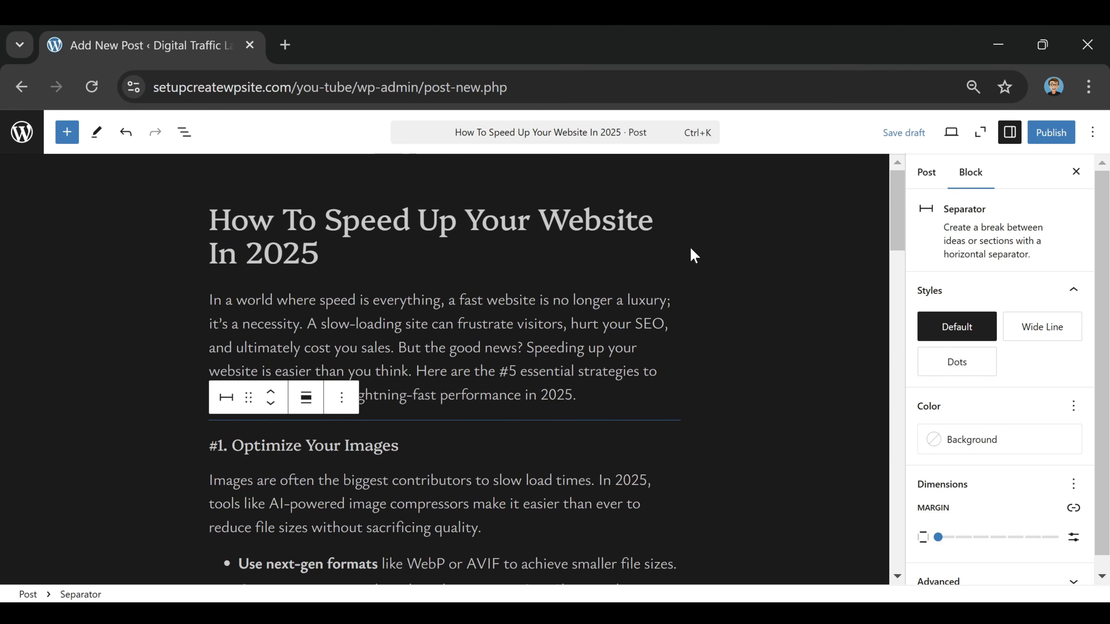
scroll(489, 272, down, 4)
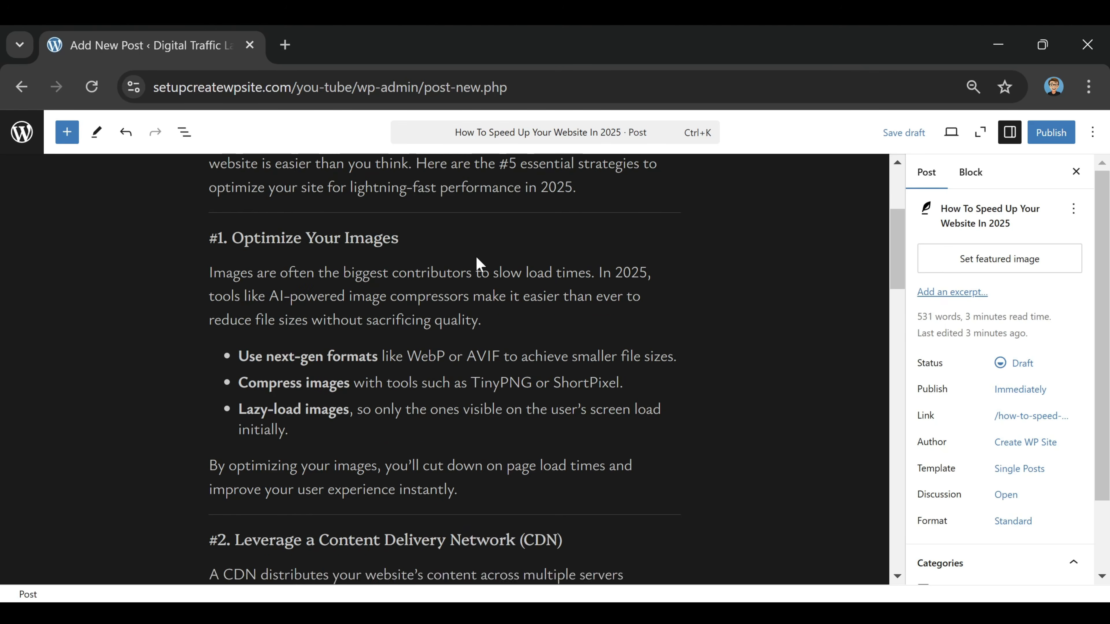
scroll(263, 348, up, 2)
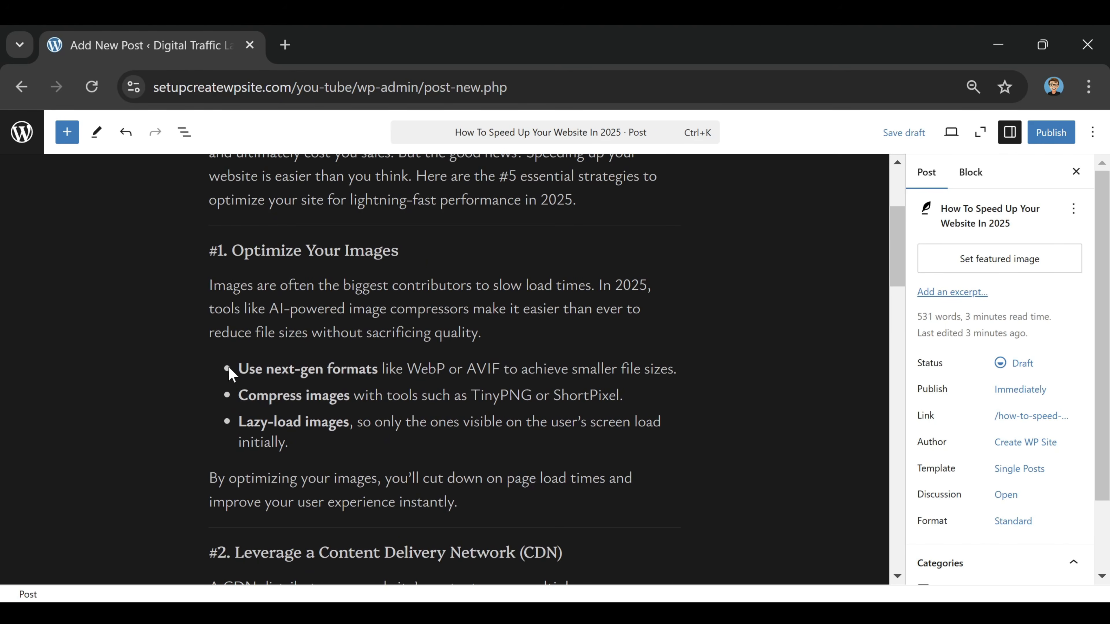
scroll(441, 349, down, 2)
scroll(364, 451, down, 2)
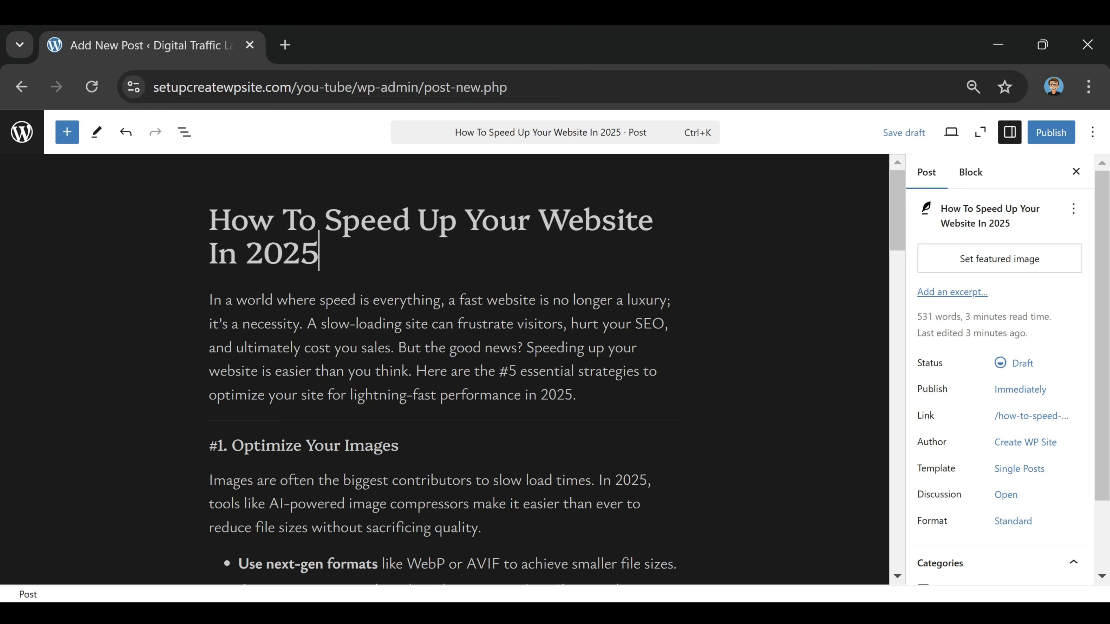
Insert a YouTube Embed block below the introductory paragraph, above the "#1. Optimize Your Images" section
click(577, 394)
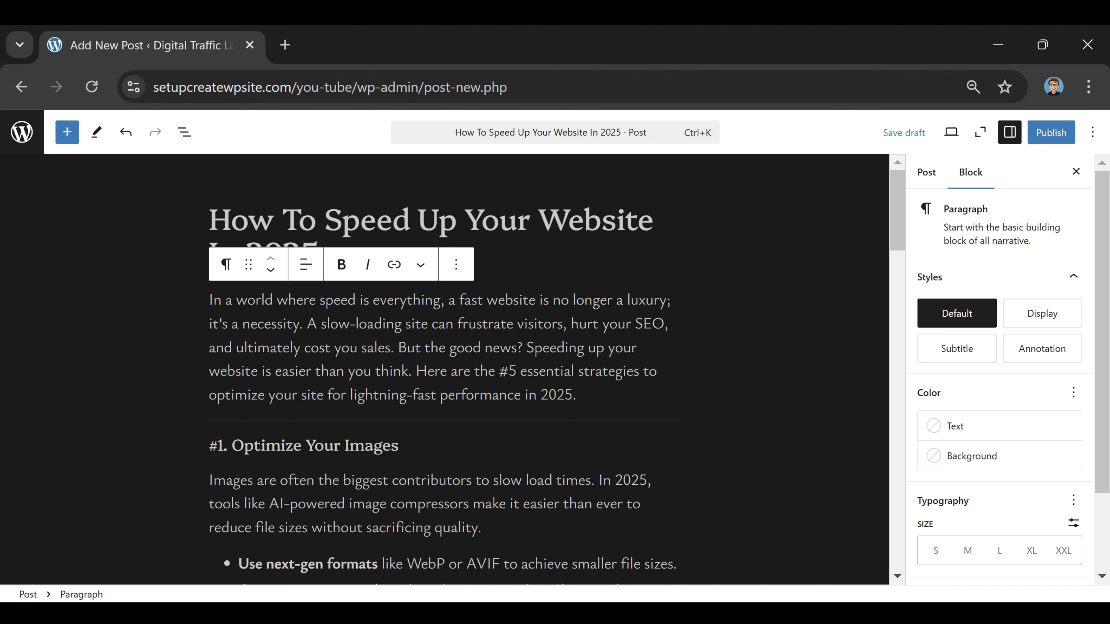
key(Return)
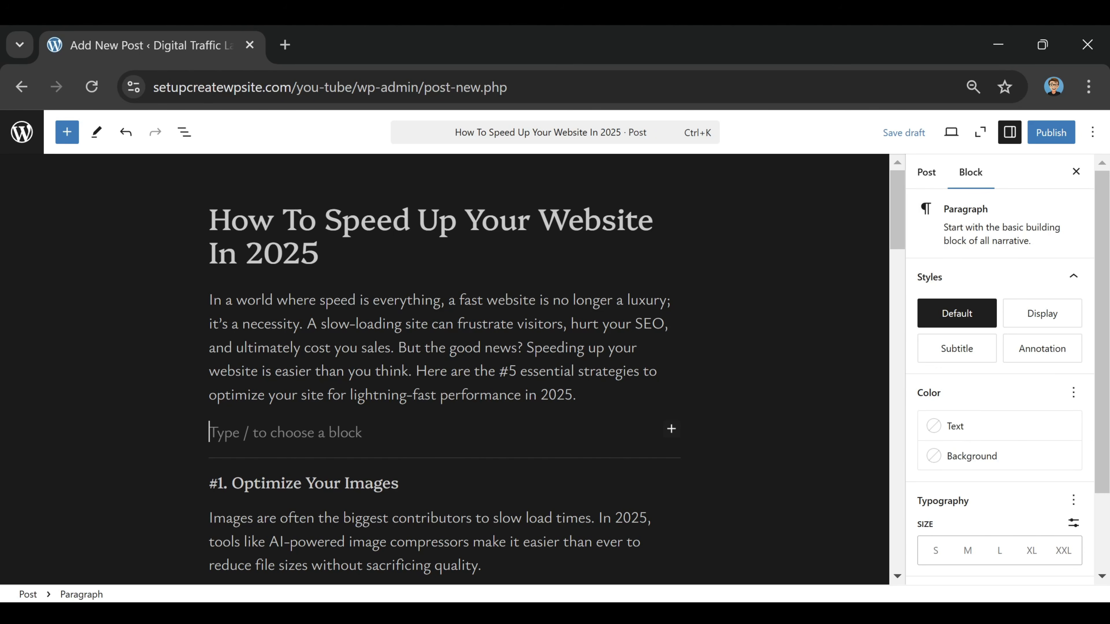
click(672, 429)
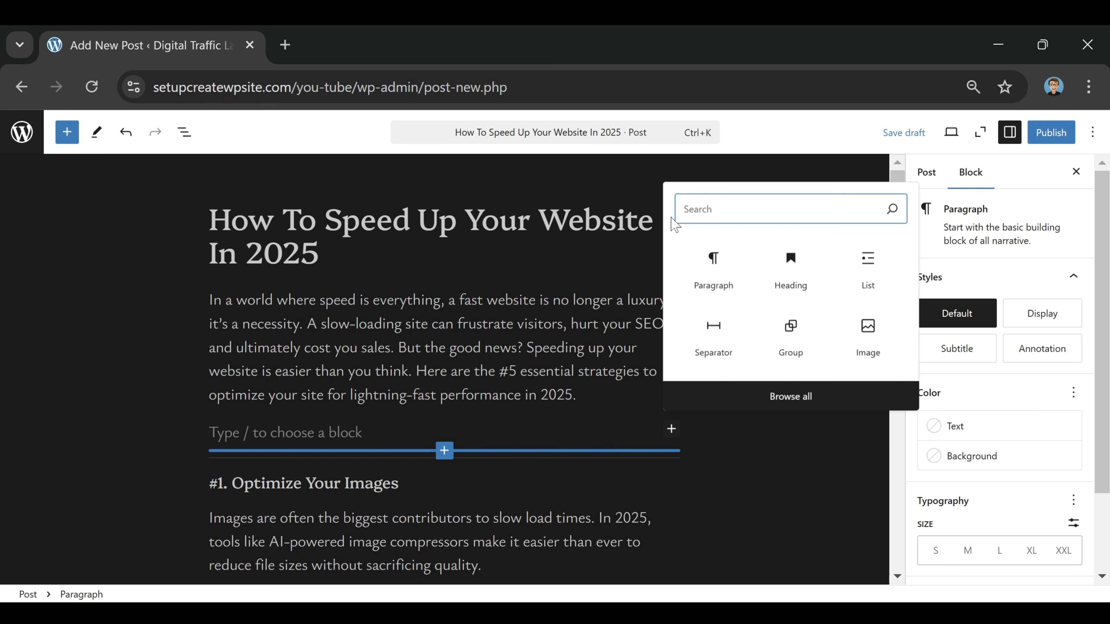
text(youtube)
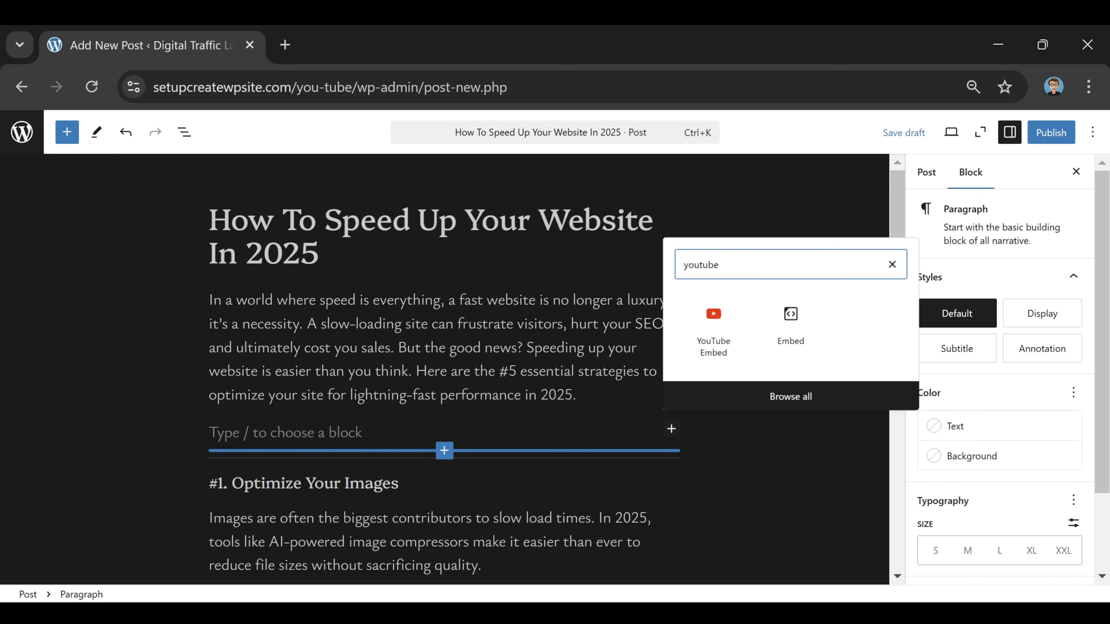
click(712, 326)
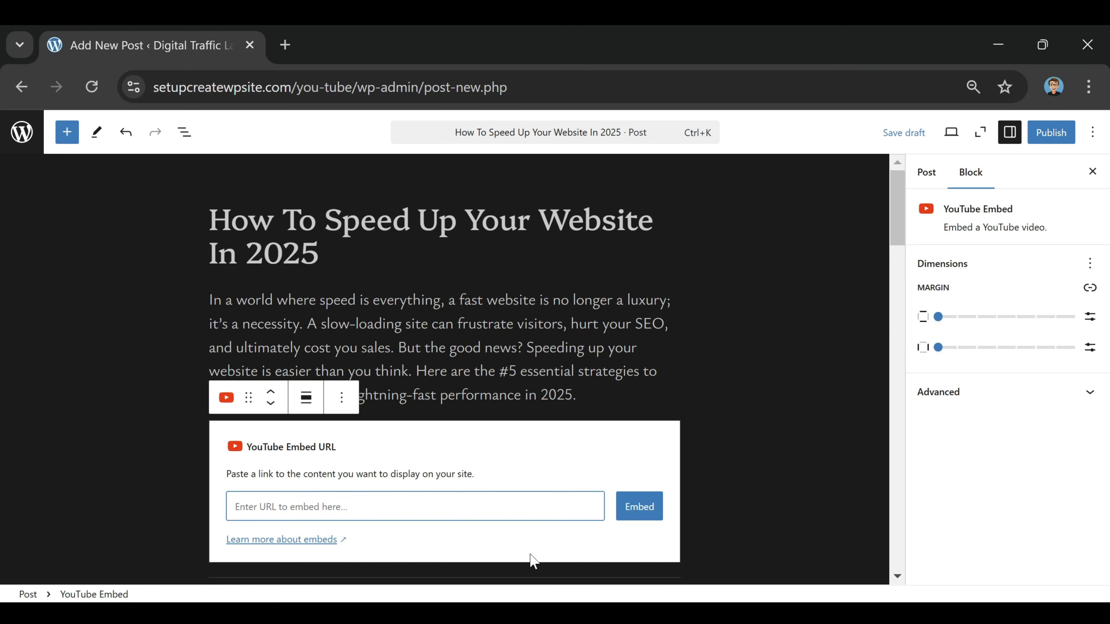
scroll(464, 450, down, 2)
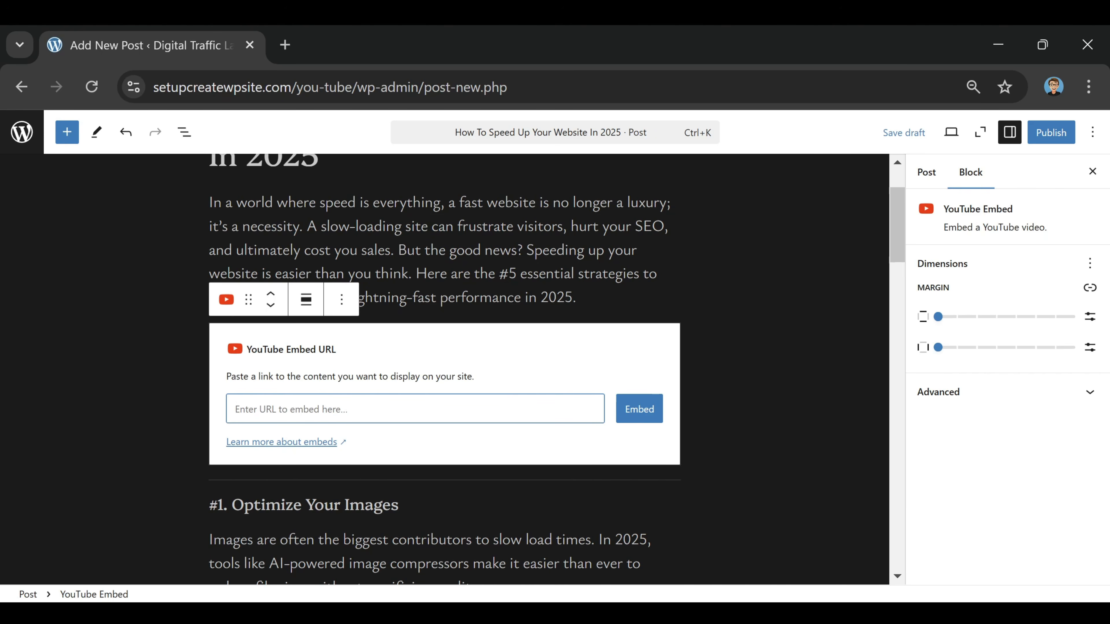
text(https://www.youtube.com/watch?v=BrY6a-lsLp8&t=323s)
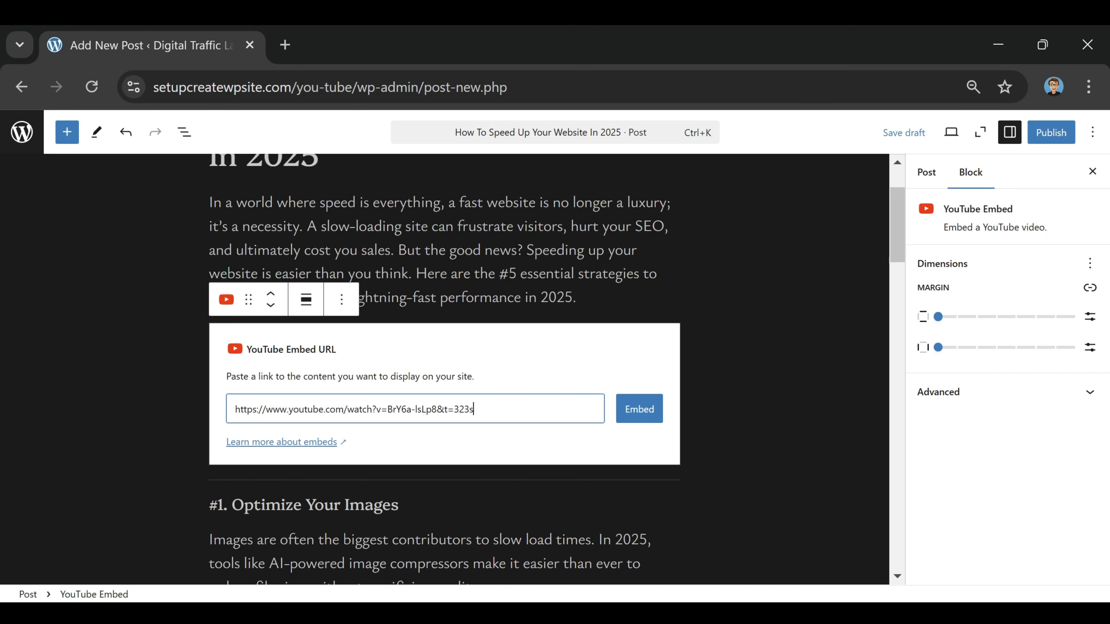
click(641, 413)
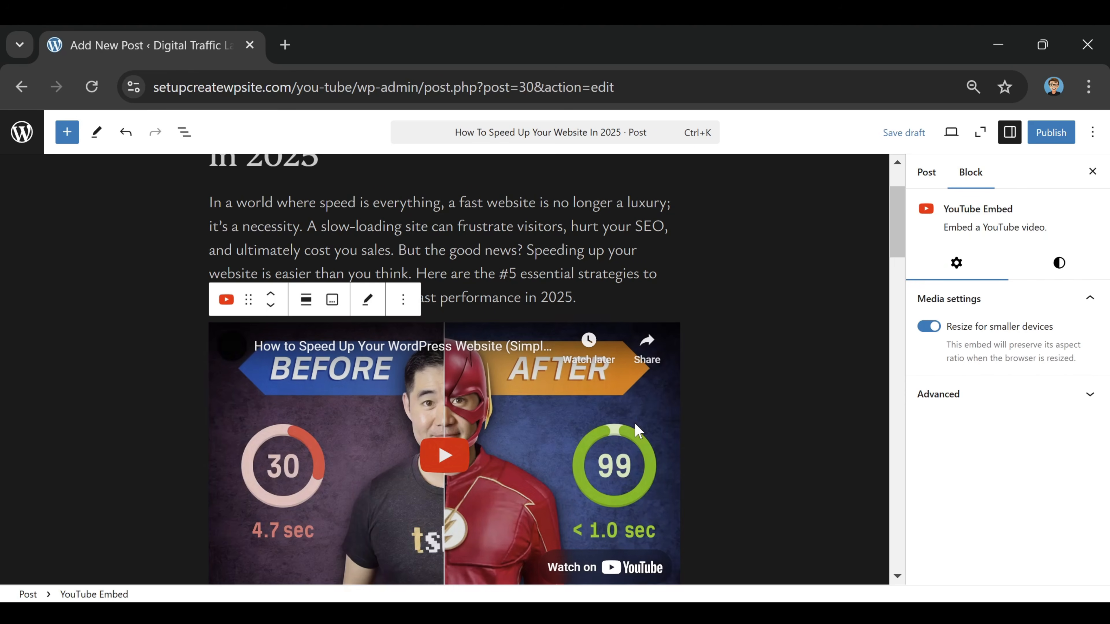
scroll(626, 437, up, 2)
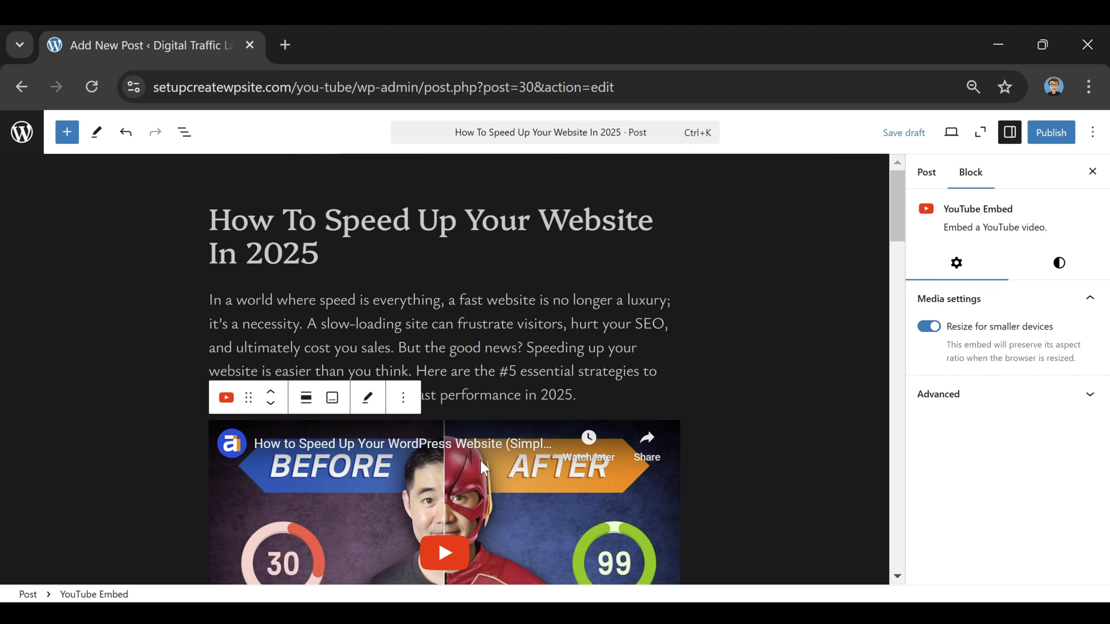
Add a Spacer block between the introductory paragraph and the YouTube video and set its height to 25 px
scroll(551, 453, down, 4)
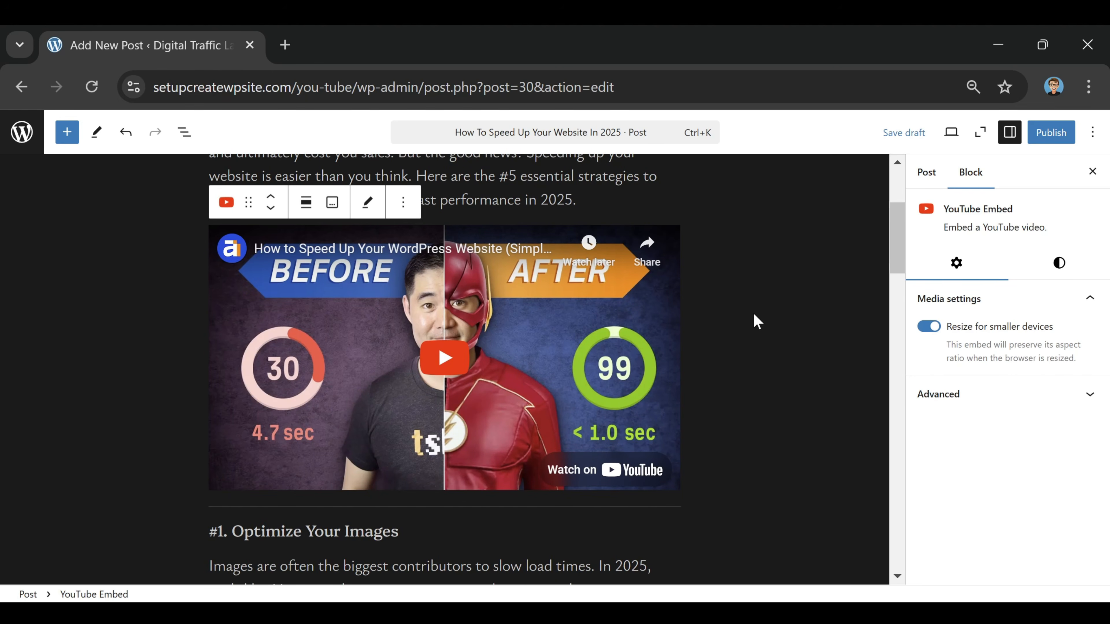
scroll(671, 463, up, 2)
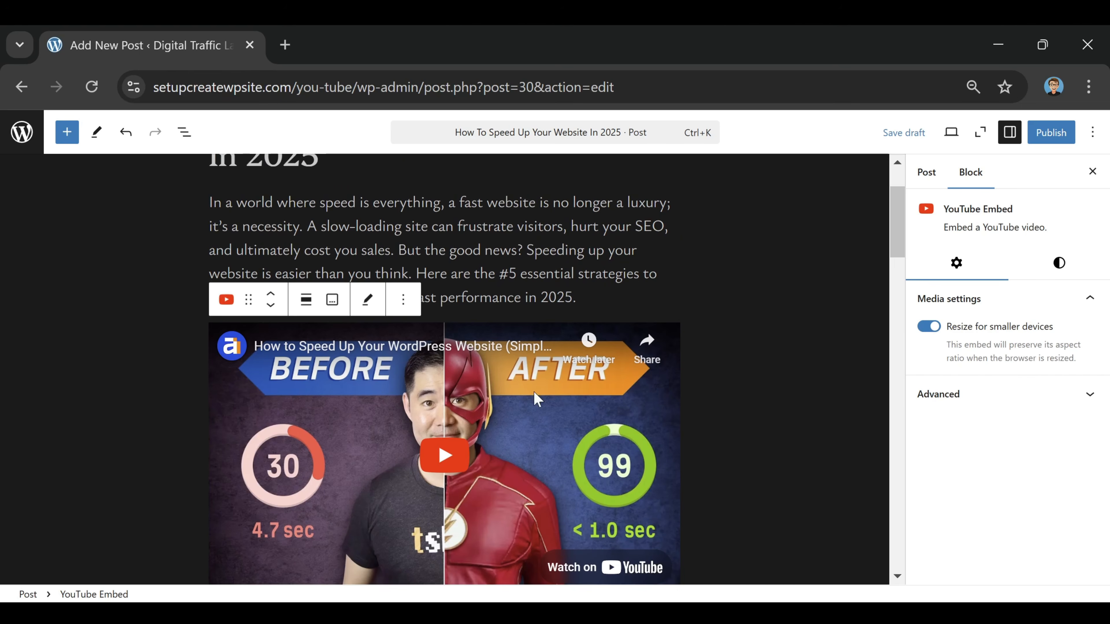
click(578, 297)
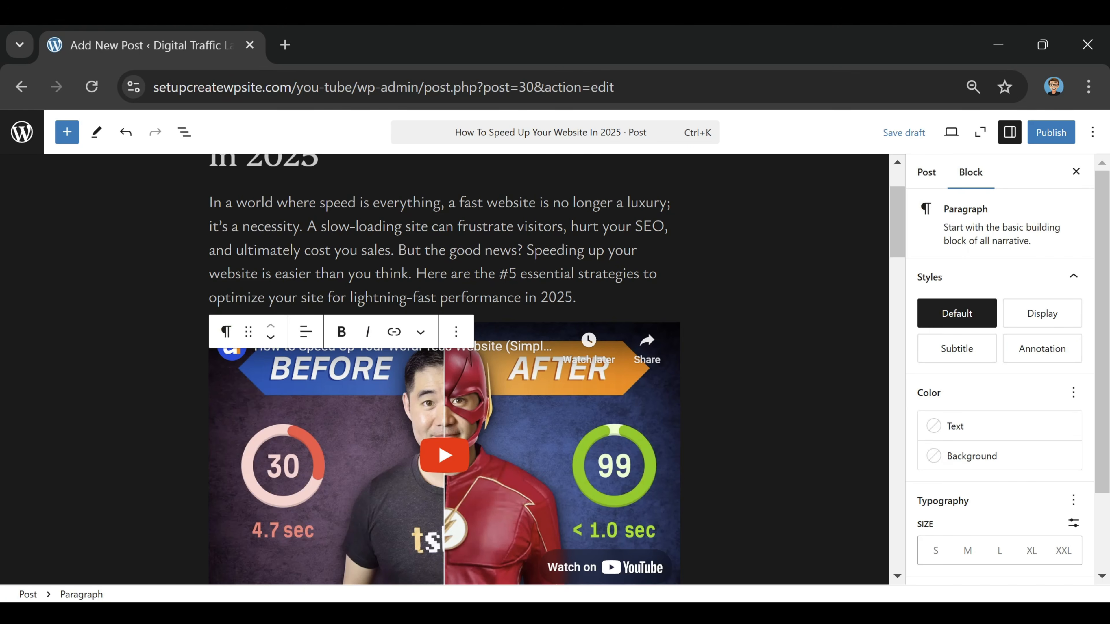
key(Return)
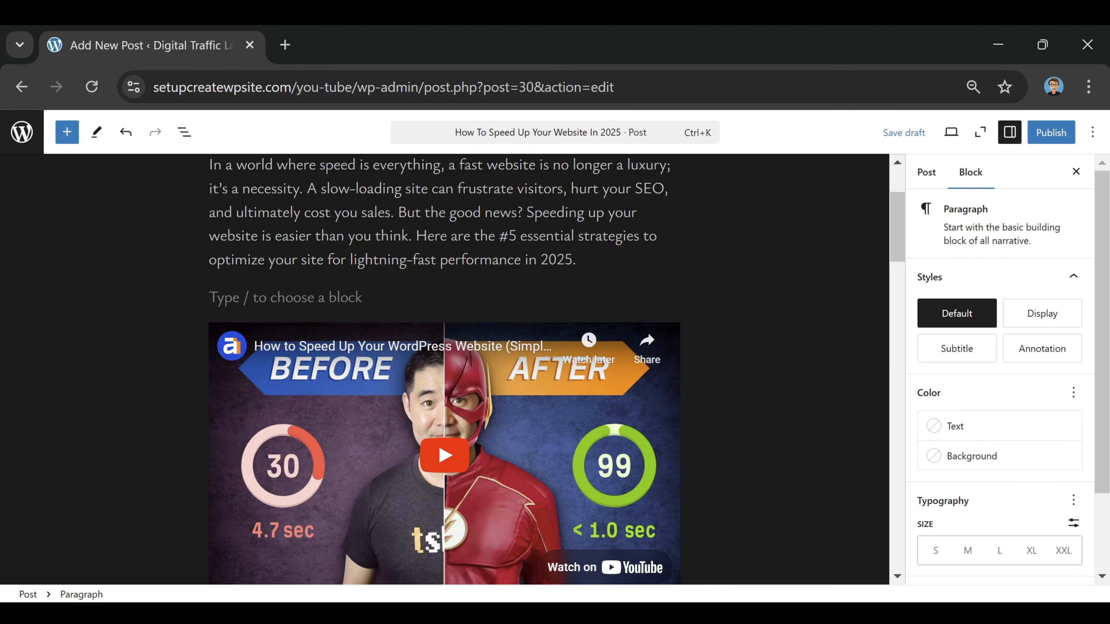
text(/spacer)
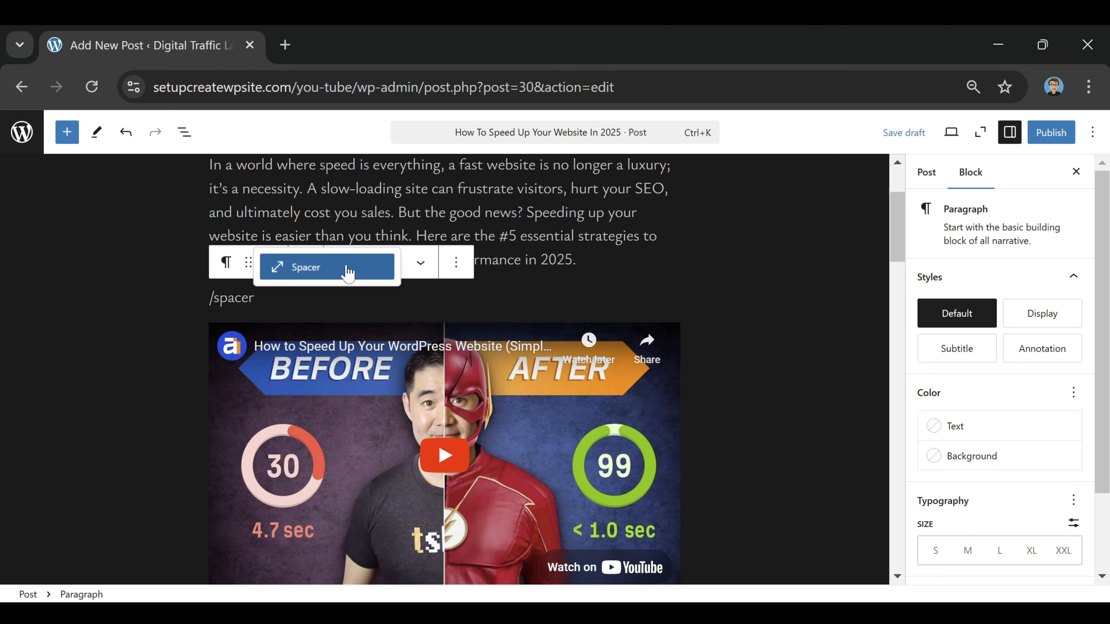
click(343, 269)
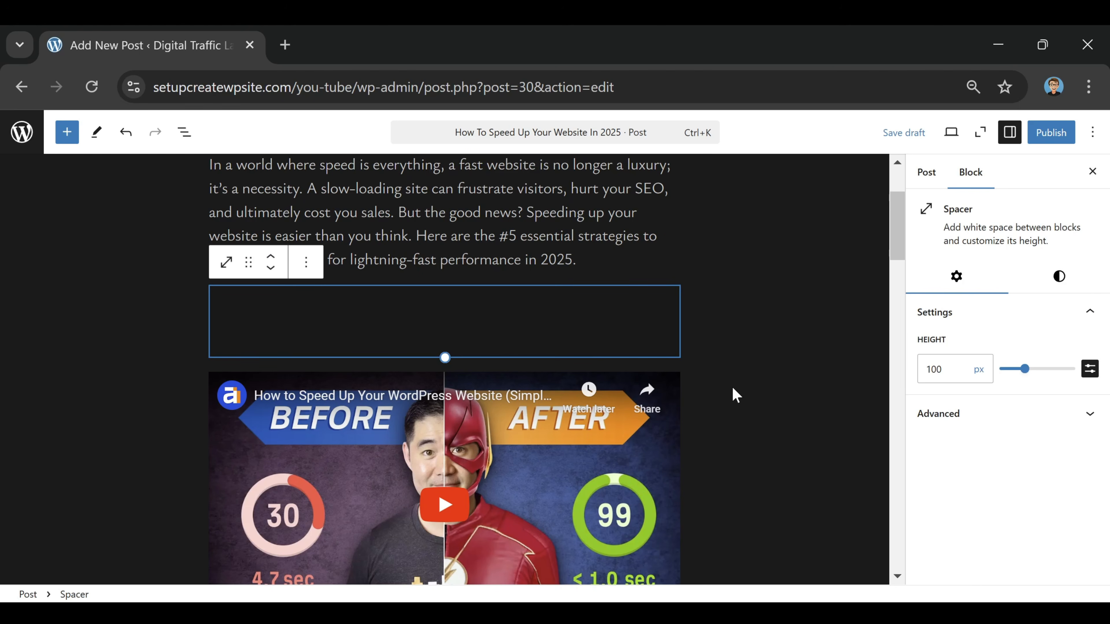
drag(1021, 372, 1007, 382)
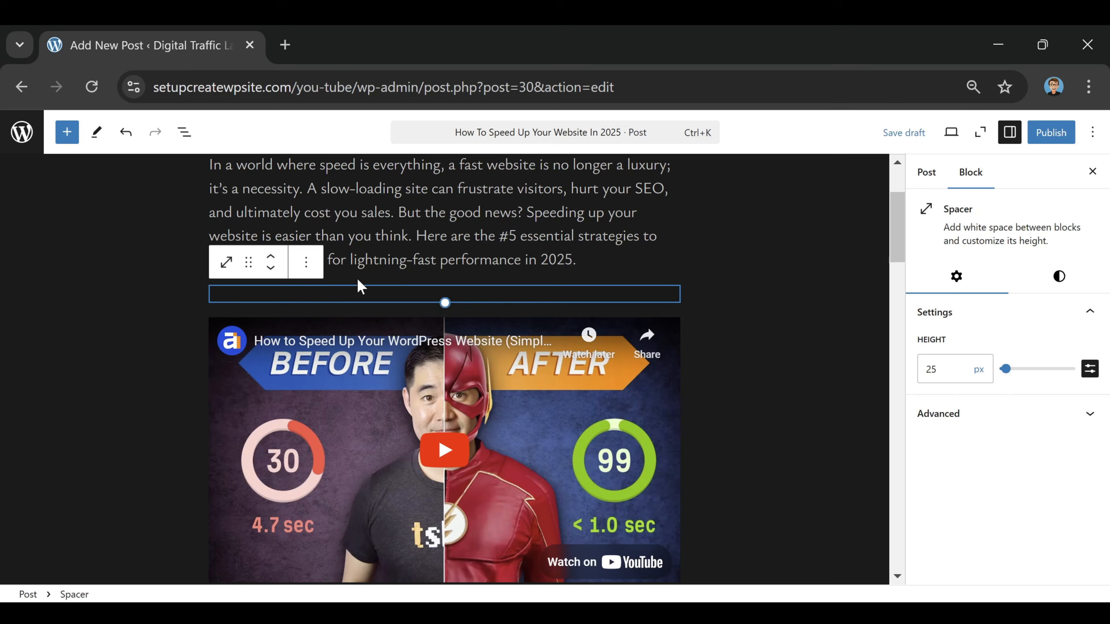
click(560, 279)
Add a Spacer block between the YouTube video and the separator above "#1. Optimize Your Images", with a height of 25 px
scroll(507, 302, down, 2)
scroll(502, 356, down, 6)
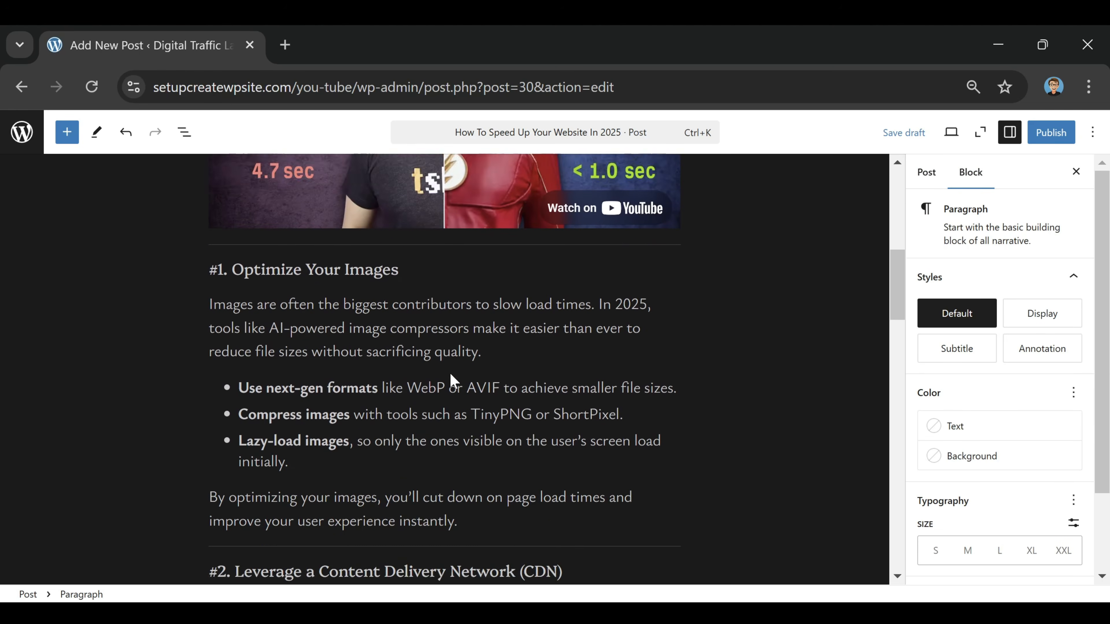
scroll(442, 249, up, 4)
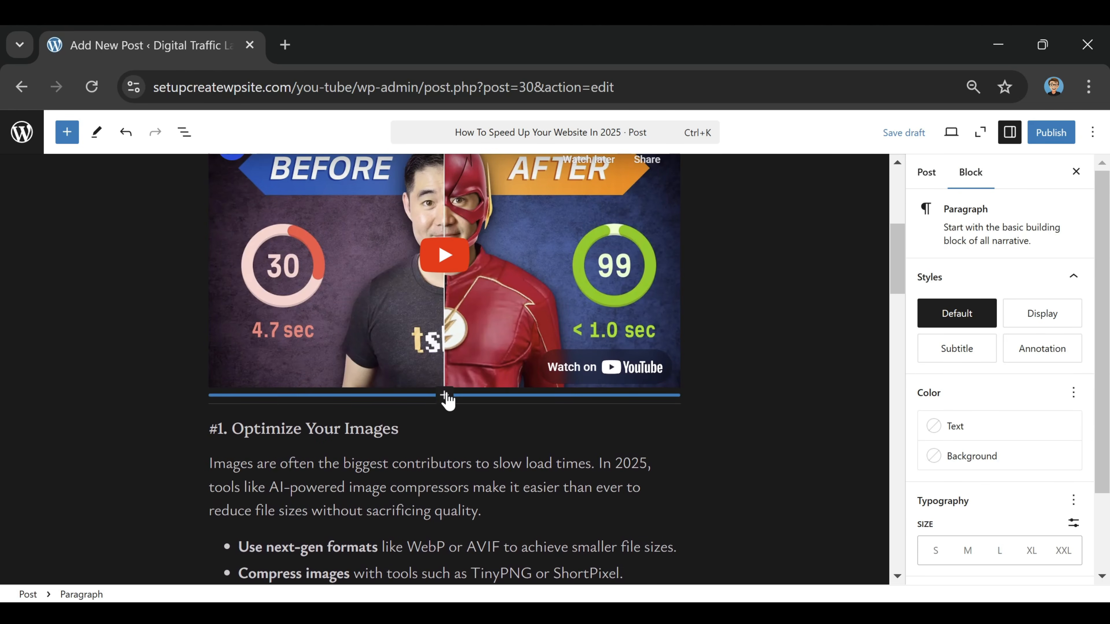
click(445, 396)
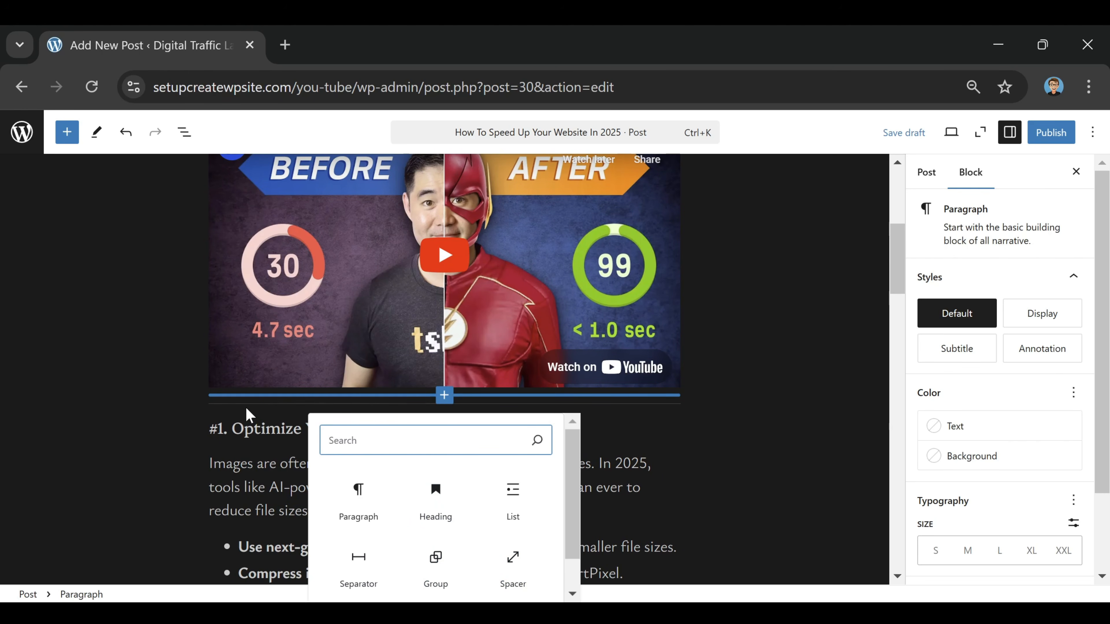
click(512, 573)
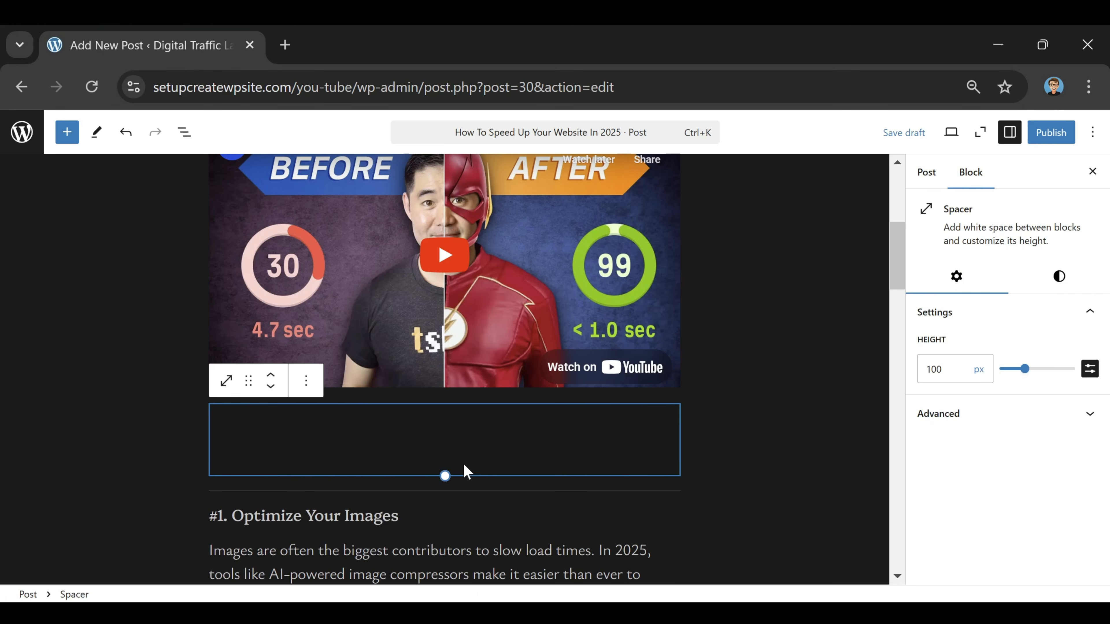
drag(1029, 371, 1005, 371)
click(938, 369)
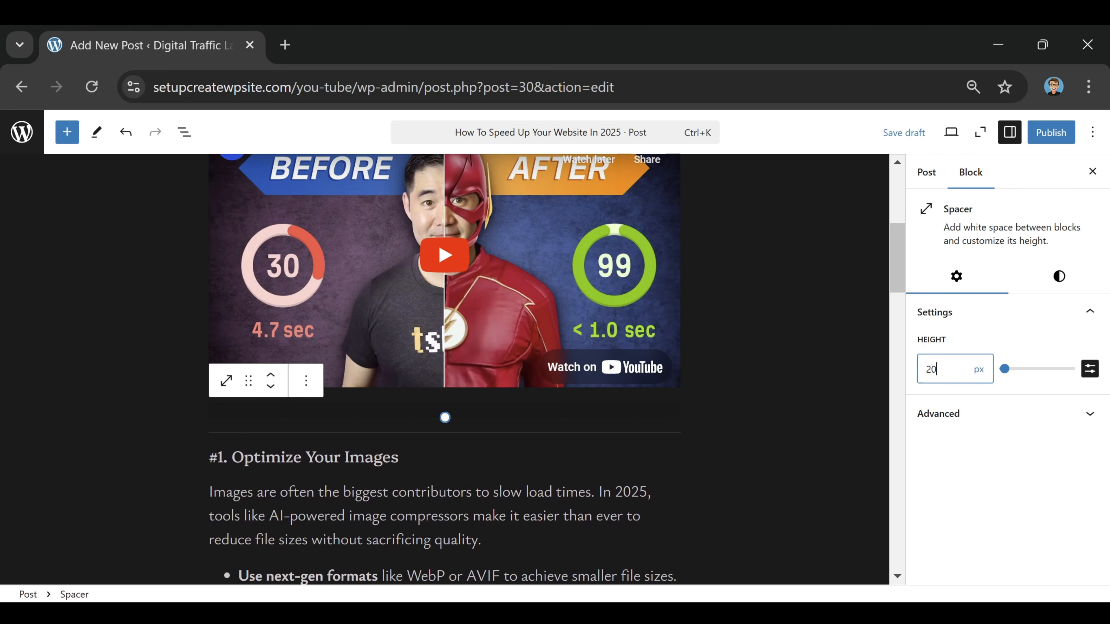
key(BackSpace)
text(5)
click(830, 299)
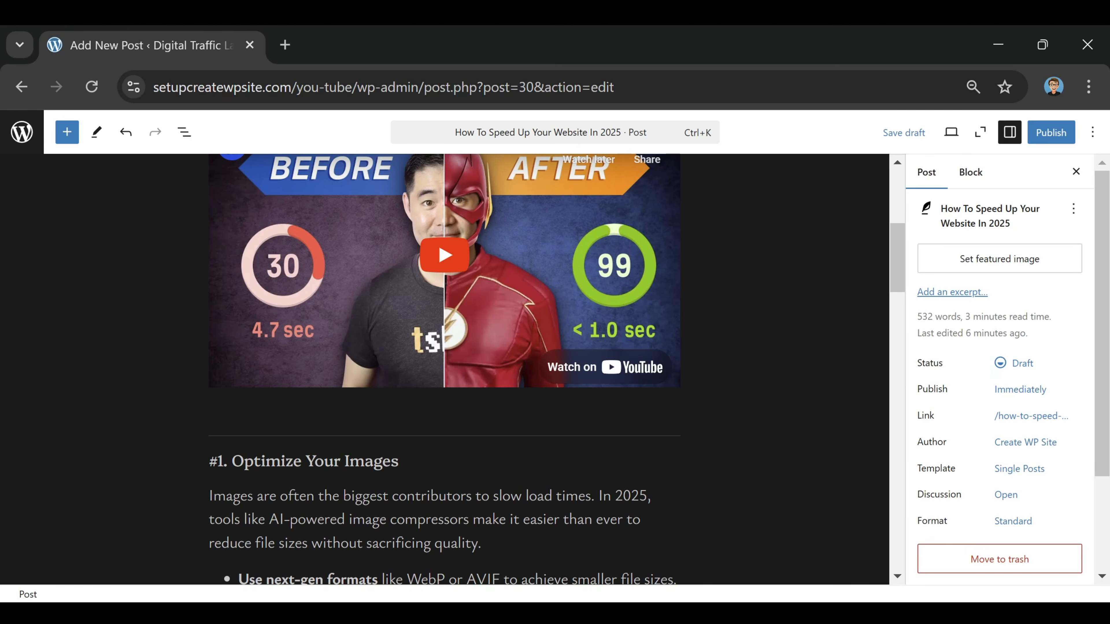
Insert an Image block after the last paragraph of section #3, above "#4. Choose a High-Performance Hosting Provider"
scroll(201, 309, up, 4)
scroll(438, 380, down, 2)
scroll(438, 380, up, 2)
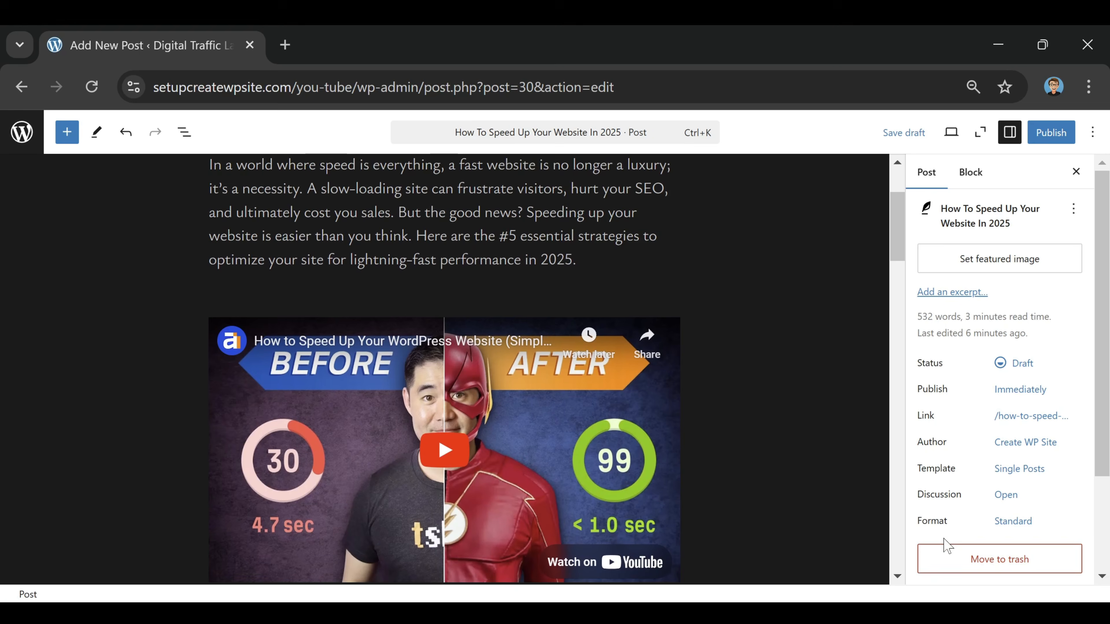
scroll(703, 397, down, 14)
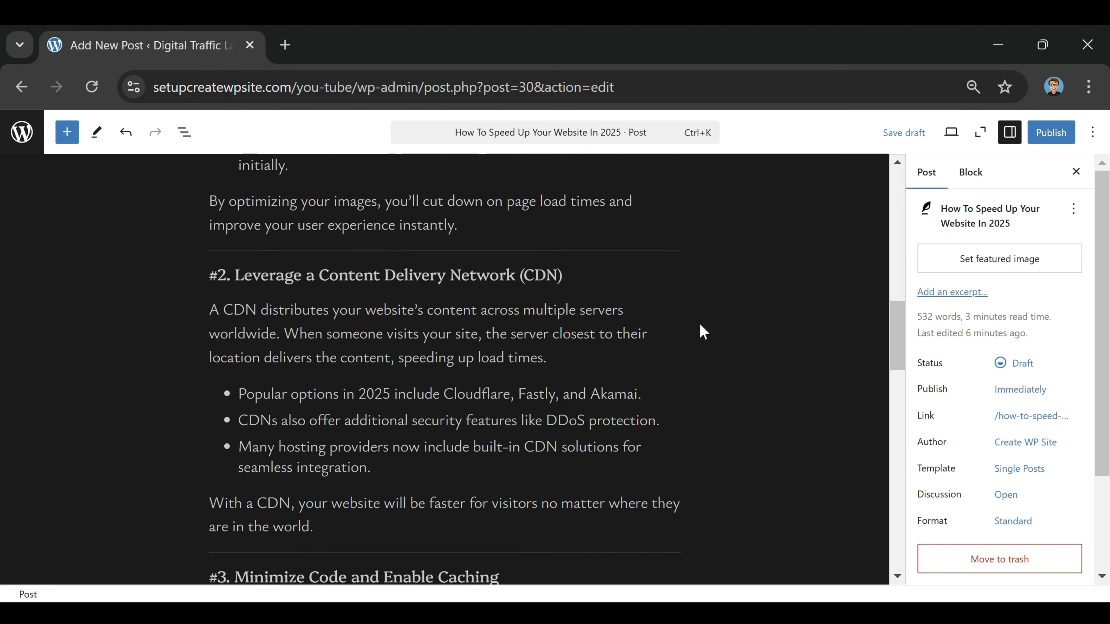
scroll(699, 306, down, 10)
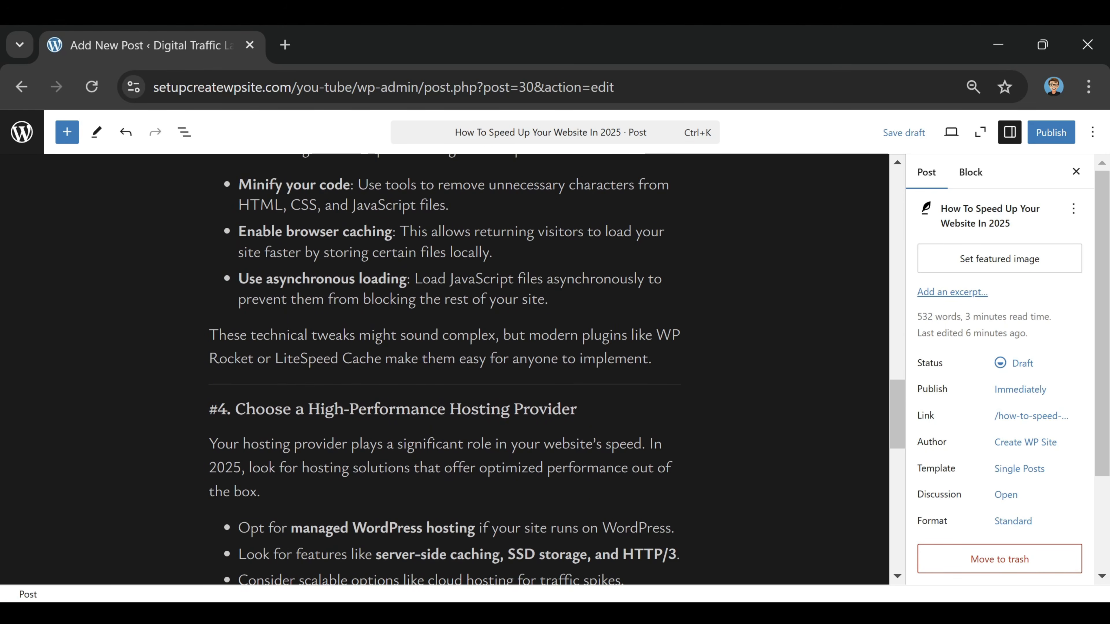
click(655, 359)
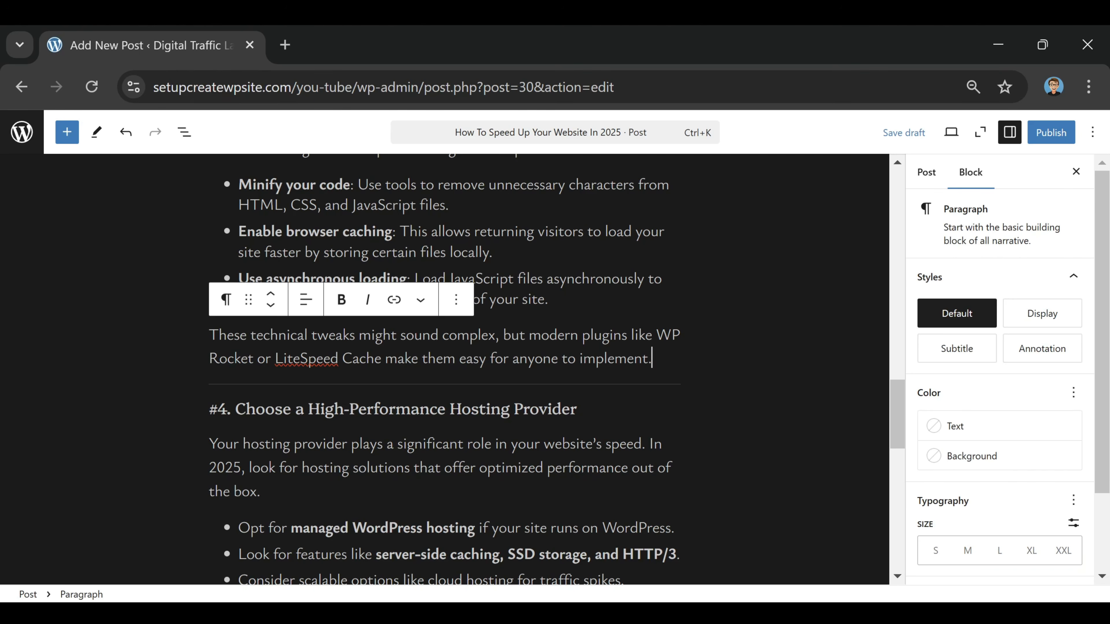
key(Return)
text(/image)
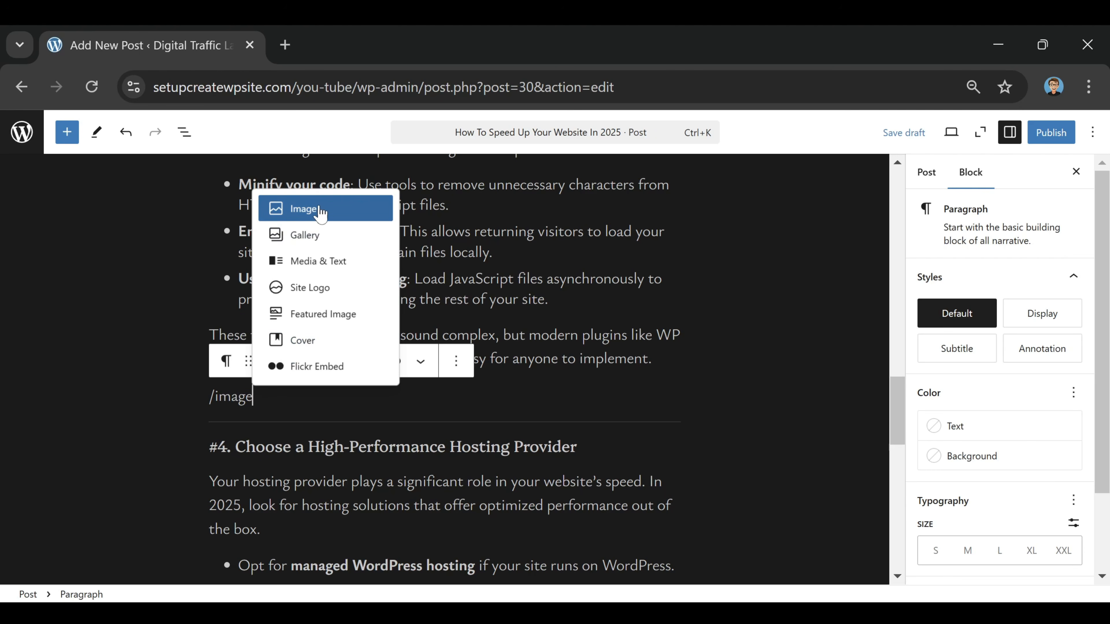
click(324, 216)
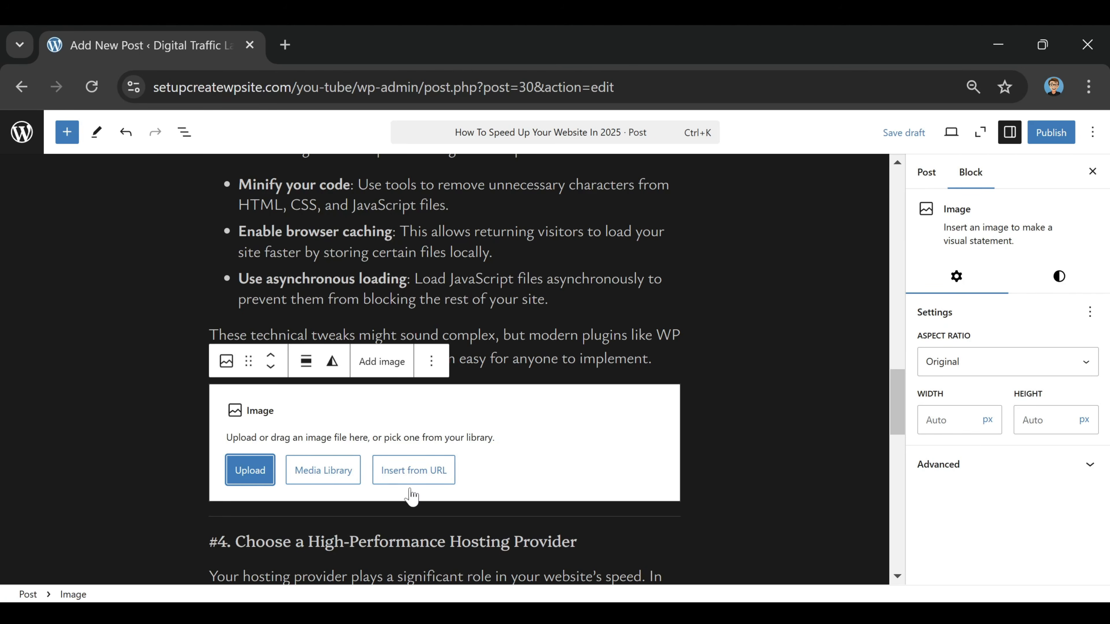
Upload the "speed" image from the Downloads folder into the empty Image block
click(250, 481)
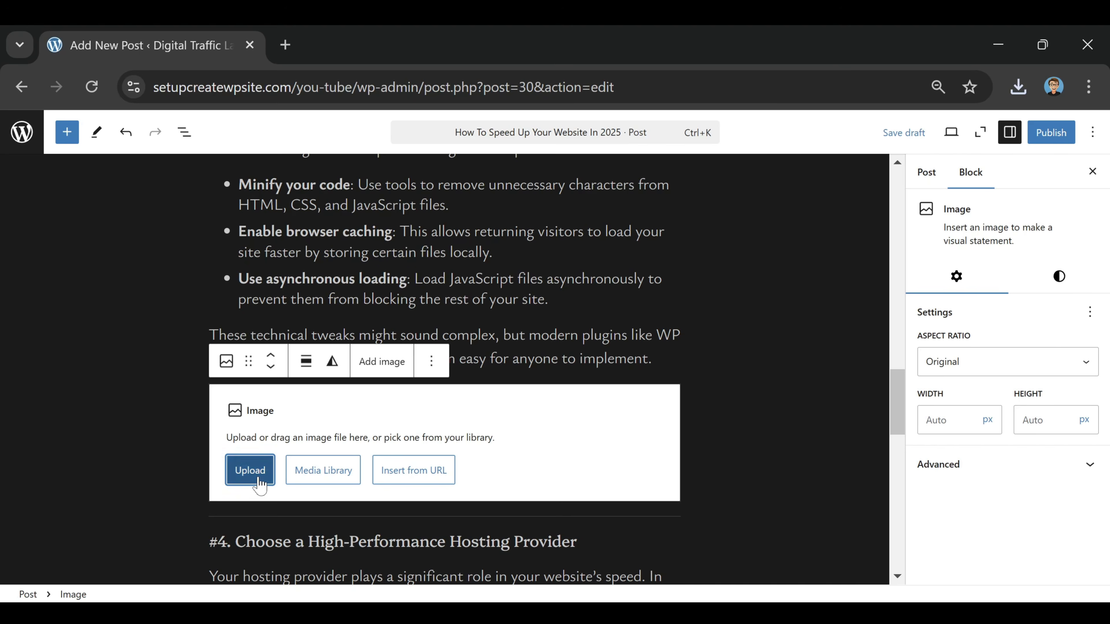
click(258, 265)
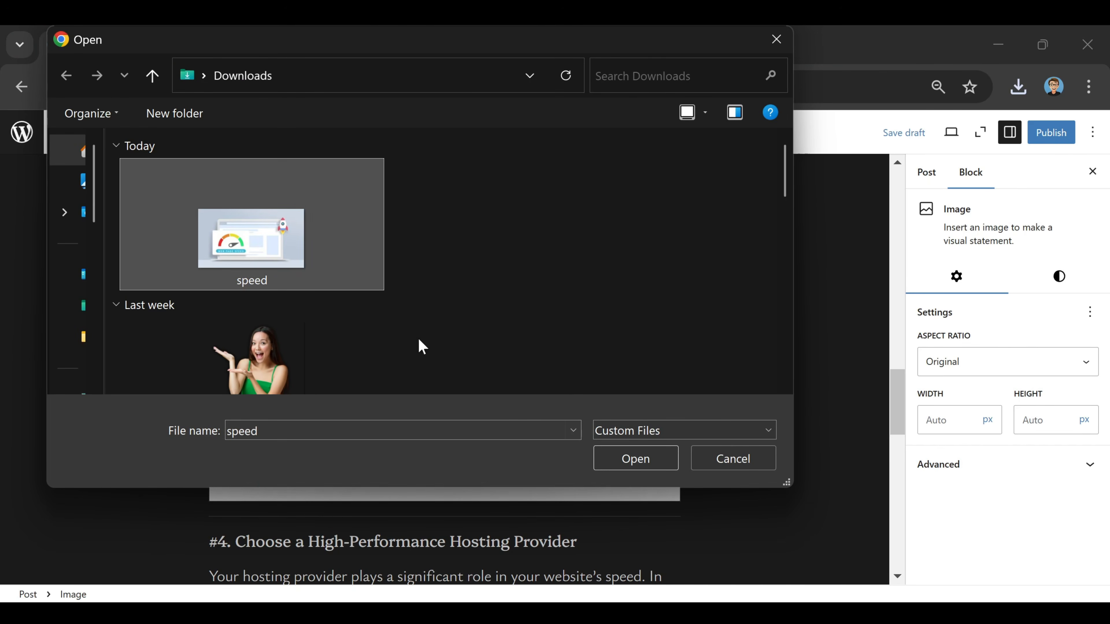
click(634, 459)
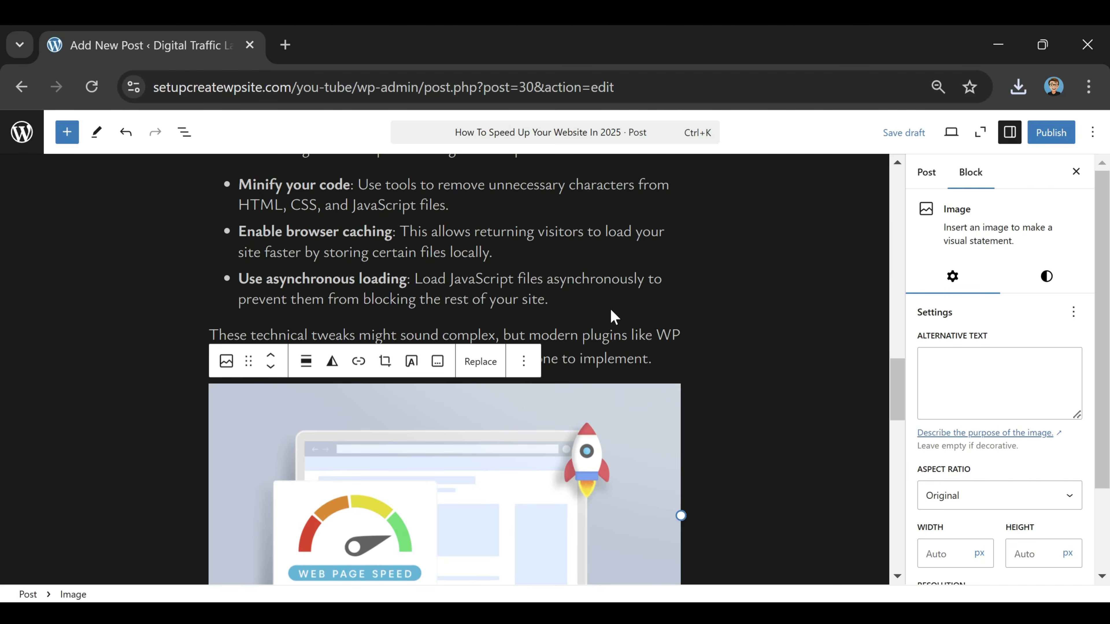
Align the web page speed image to the center and set its resolution to Full Size
scroll(611, 315, down, 4)
scroll(532, 458, up, 2)
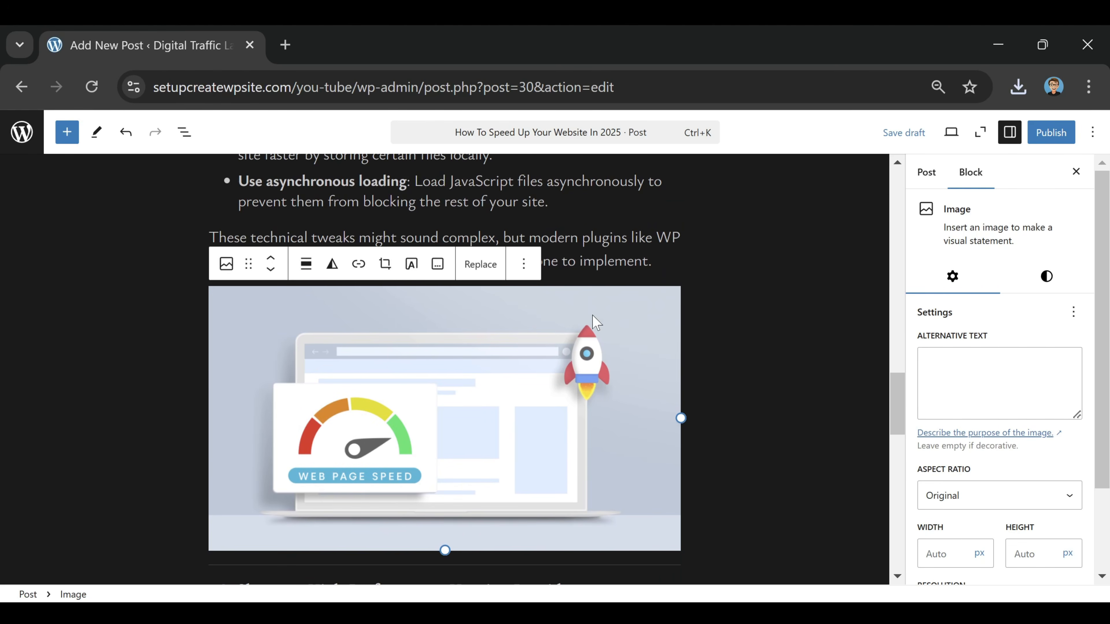
click(306, 264)
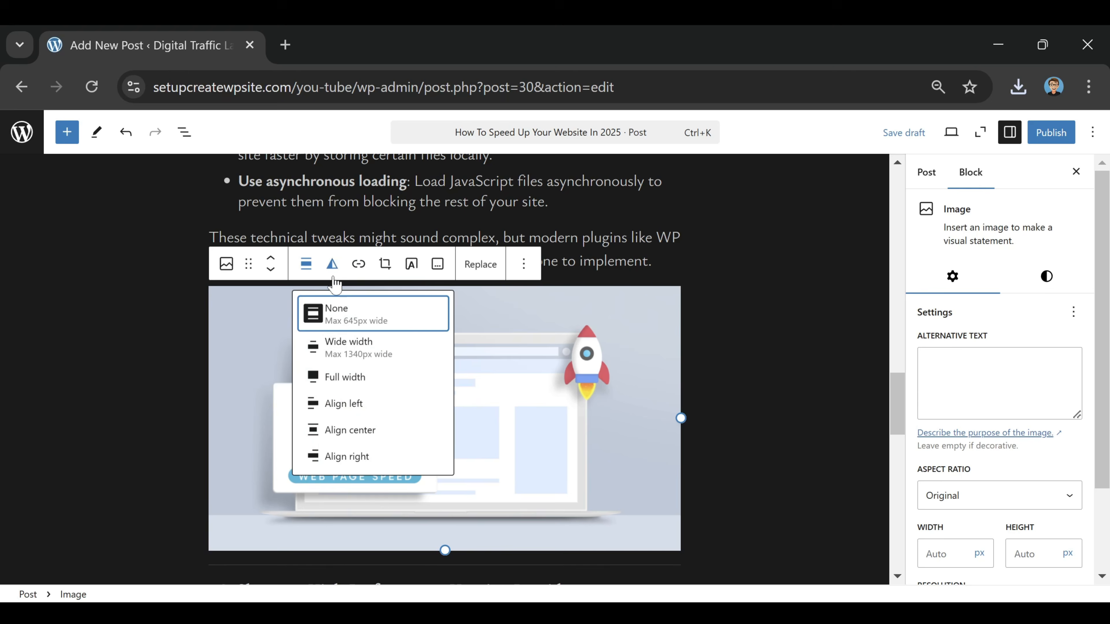
click(376, 430)
scroll(1066, 433, down, 2)
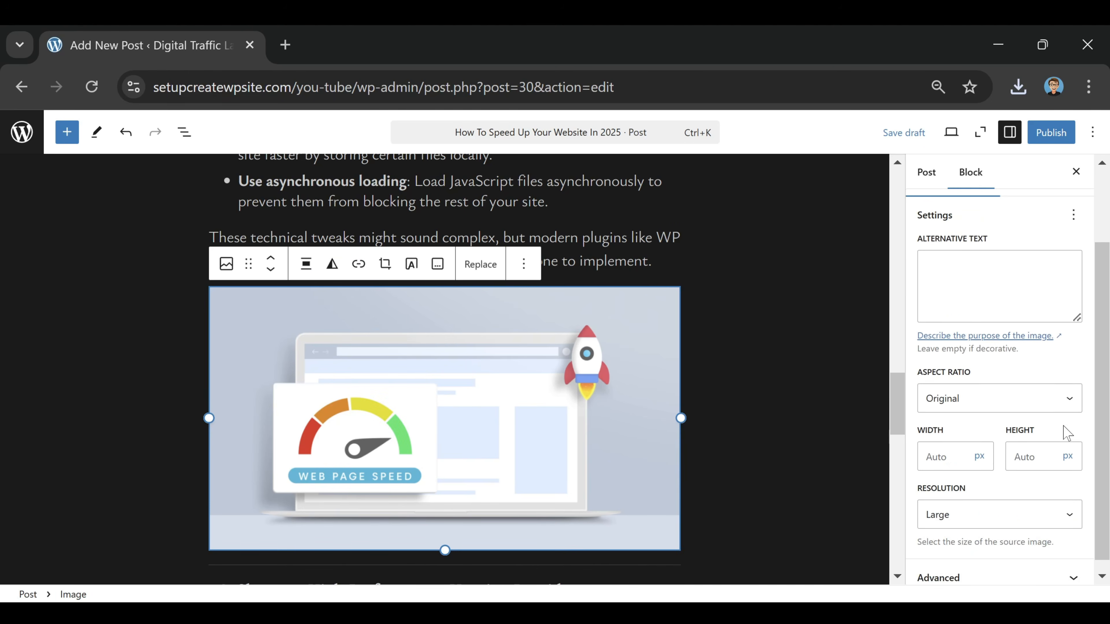
click(961, 522)
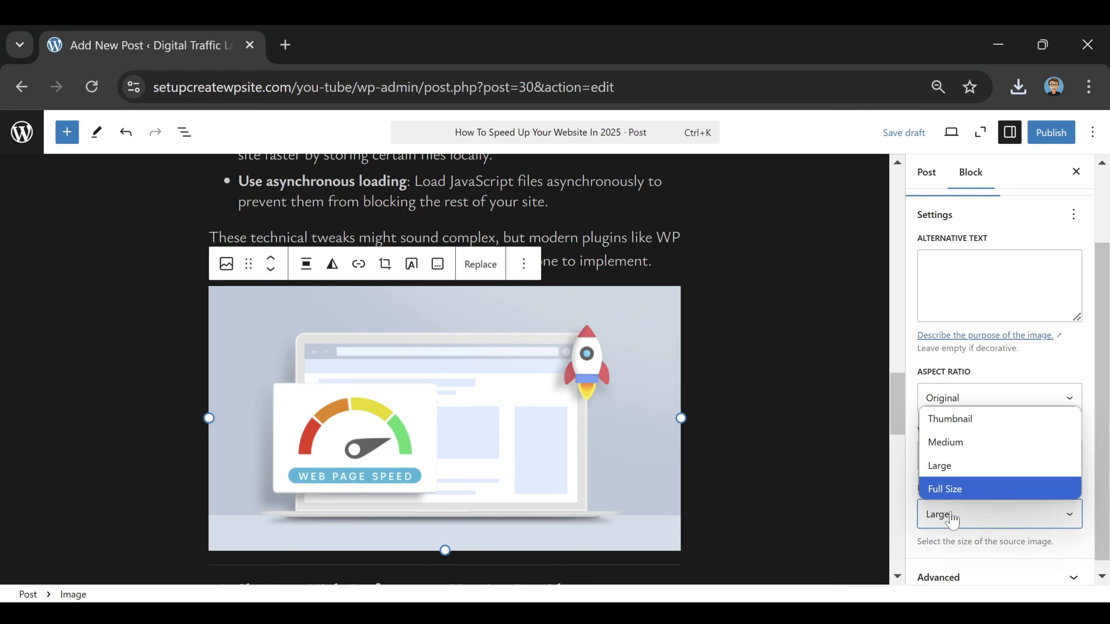
click(958, 492)
click(609, 239)
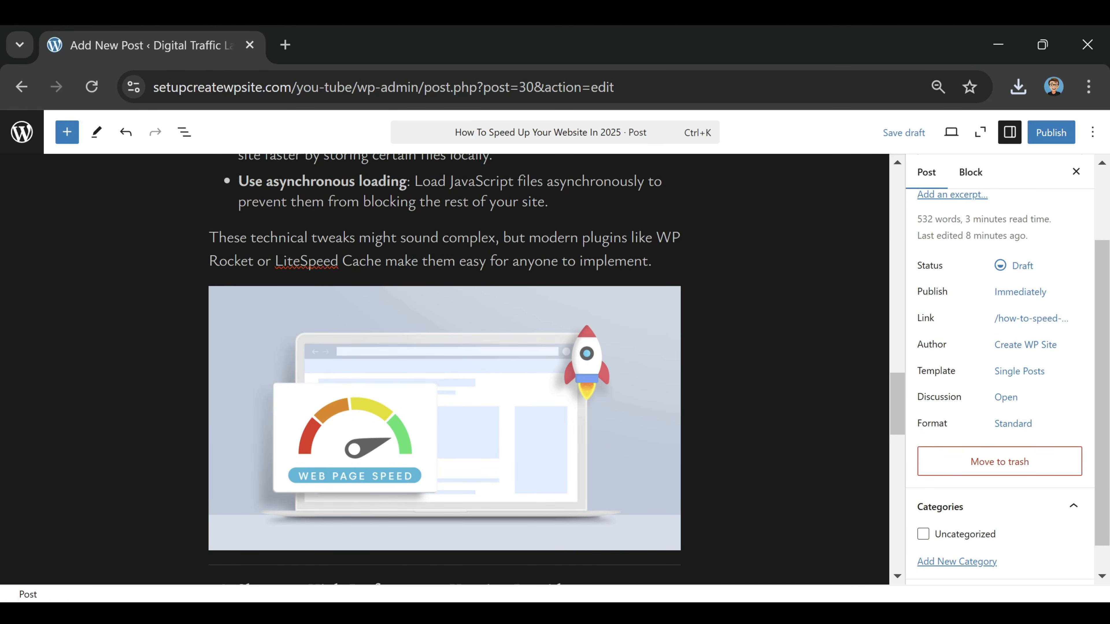
Review the rest of the post, from section #4 through section #5 to the closing paragraph
scroll(444, 370, up, 4)
scroll(444, 370, down, 15)
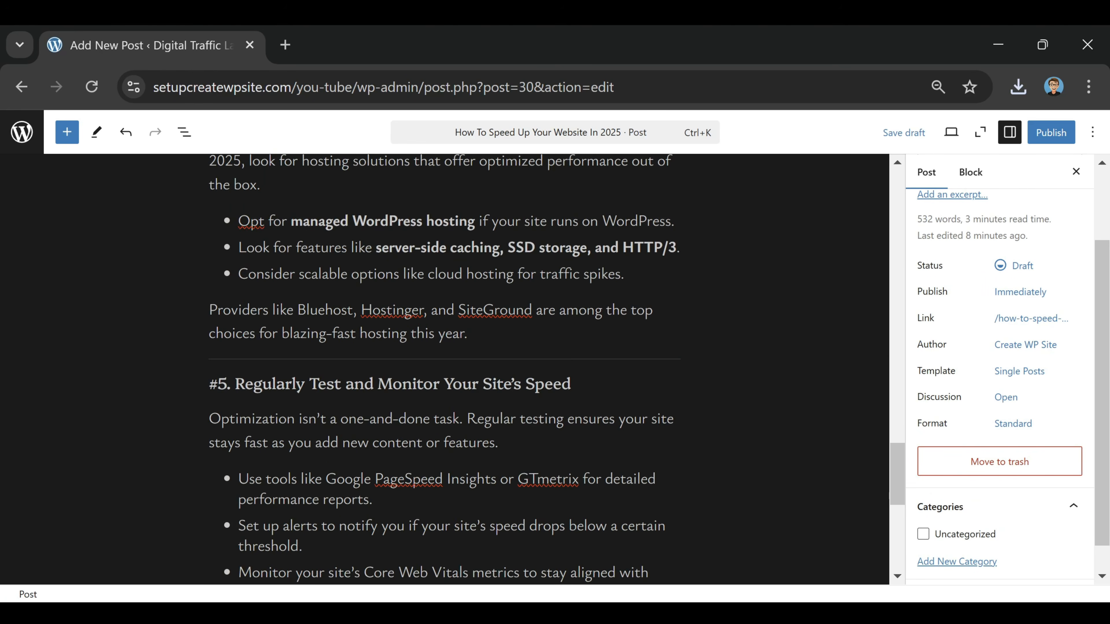
scroll(391, 414, down, 8)
scroll(391, 414, up, 7)
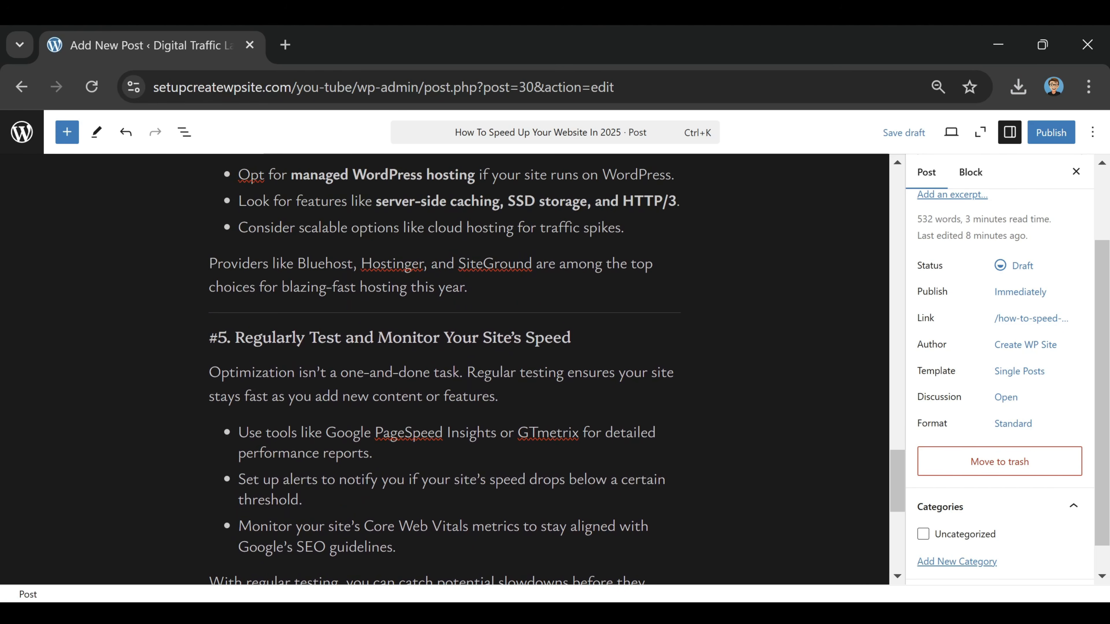
scroll(395, 367, down, 4)
scroll(444, 370, down, 2)
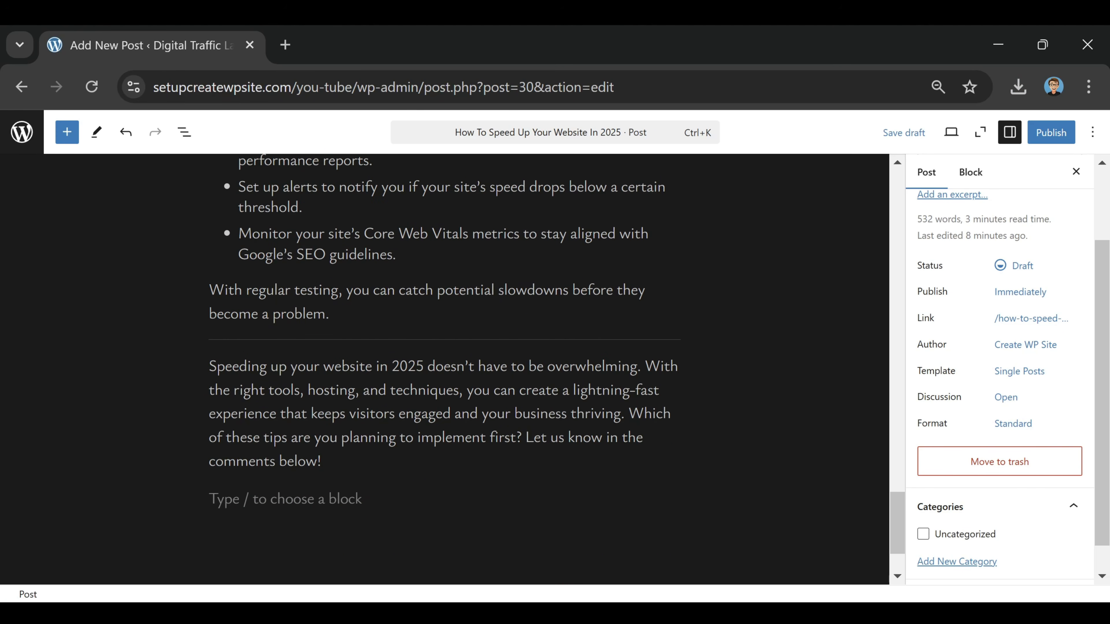
drag(326, 254, 296, 255)
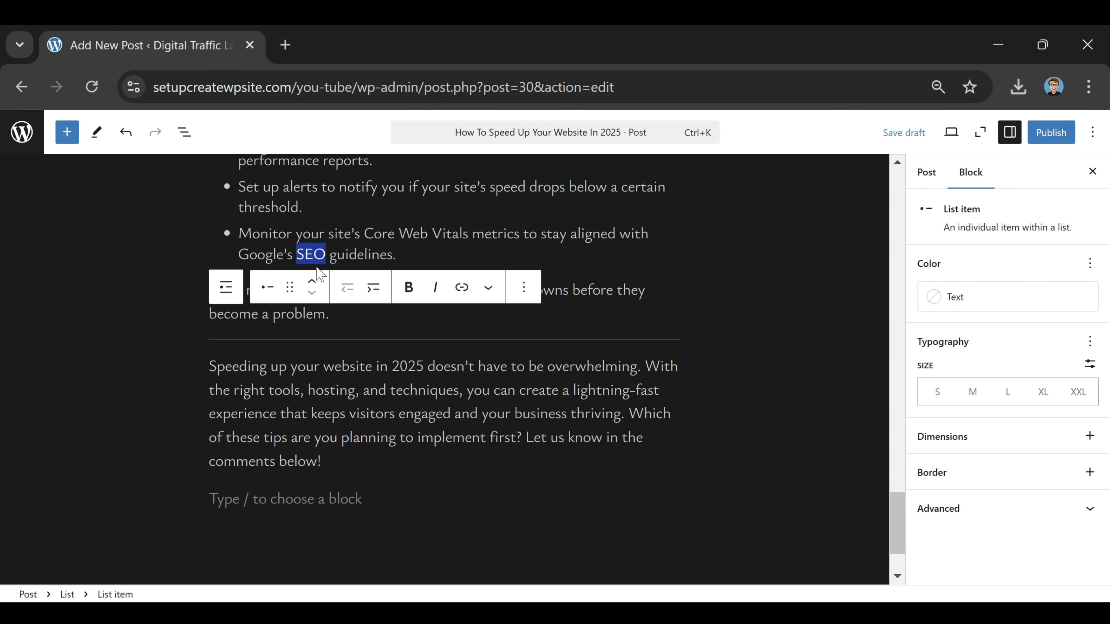
click(460, 288)
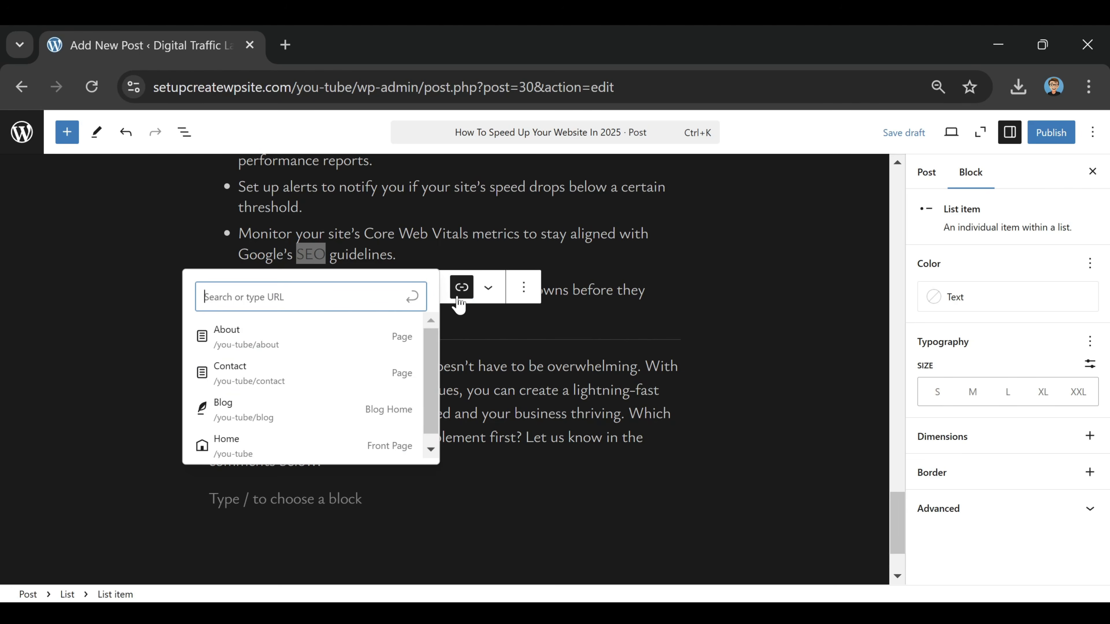
key(Return)
key(Escape)
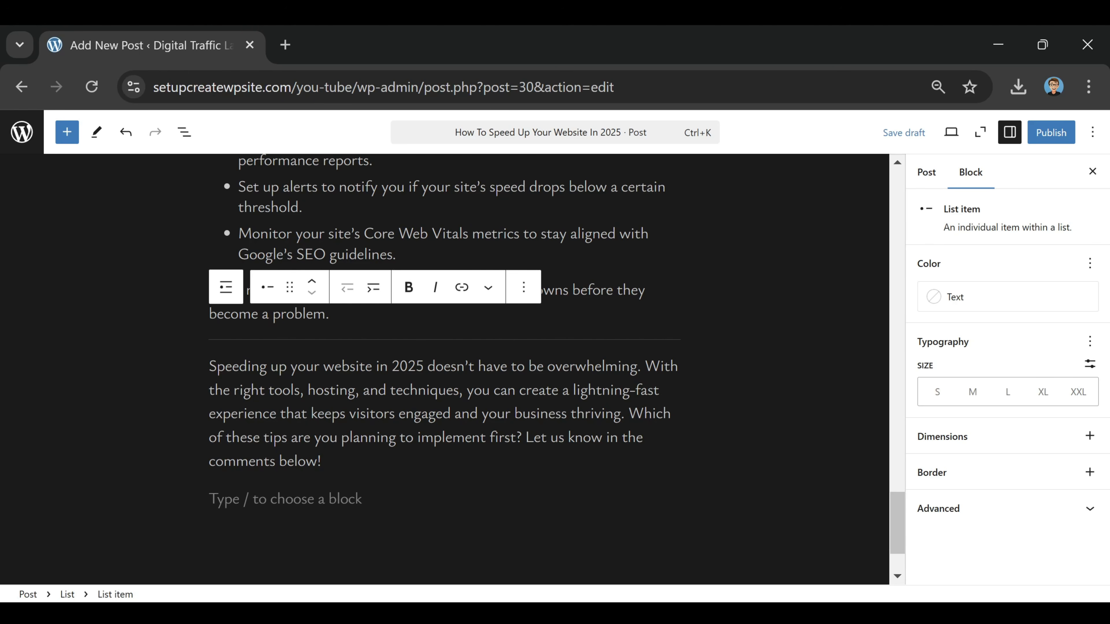
Try the Contrast and Accent 1 text colors on the closing paragraph and clear the text color again
click(379, 366)
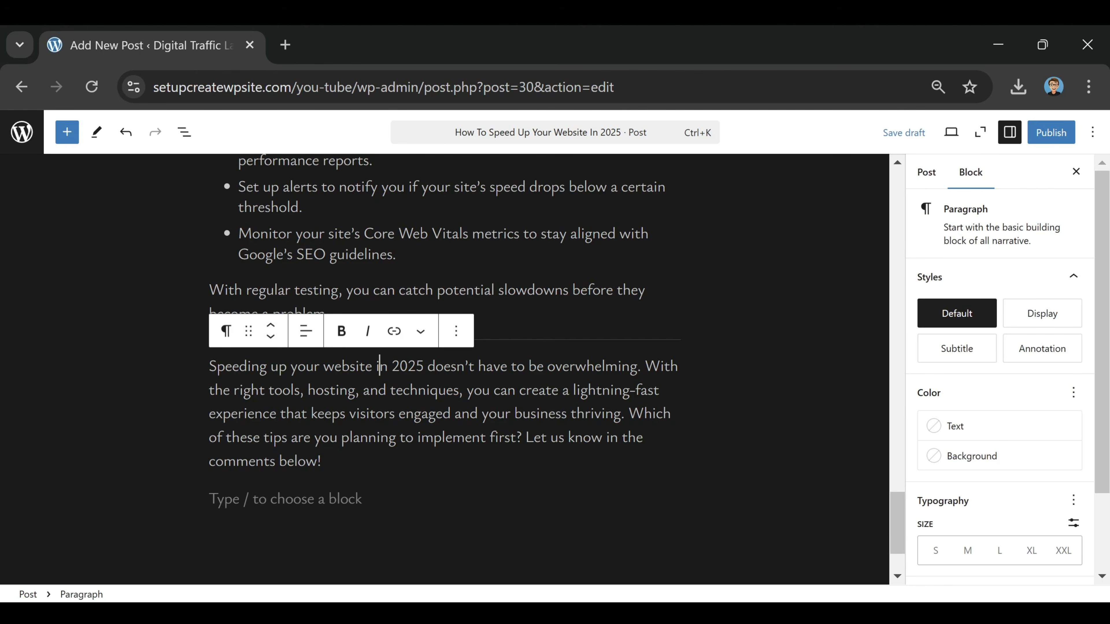
drag(209, 366, 372, 366)
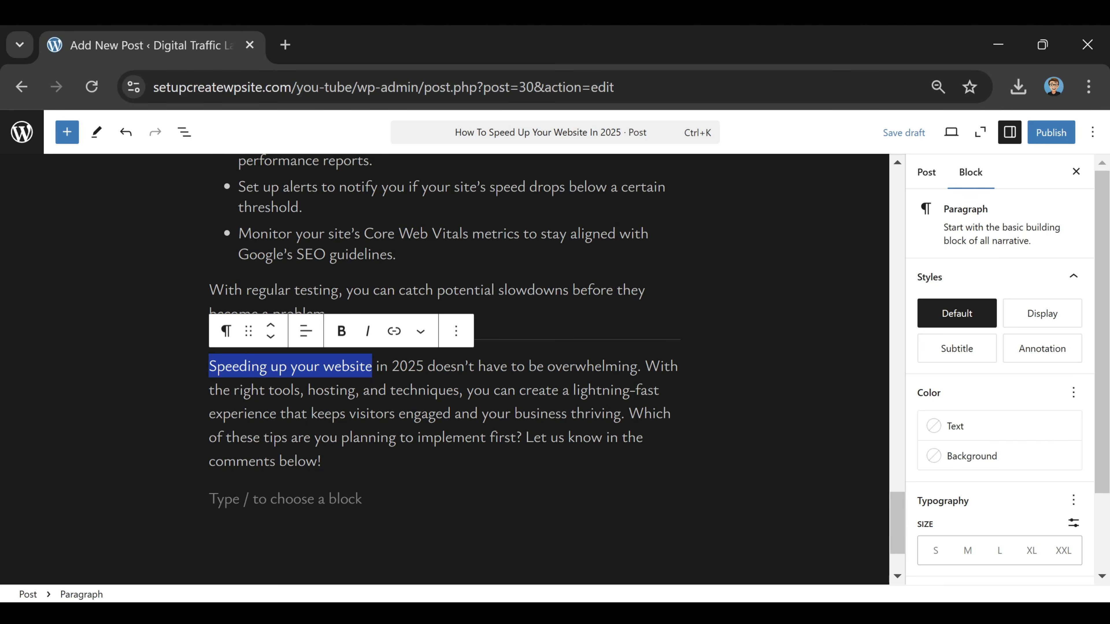
click(961, 431)
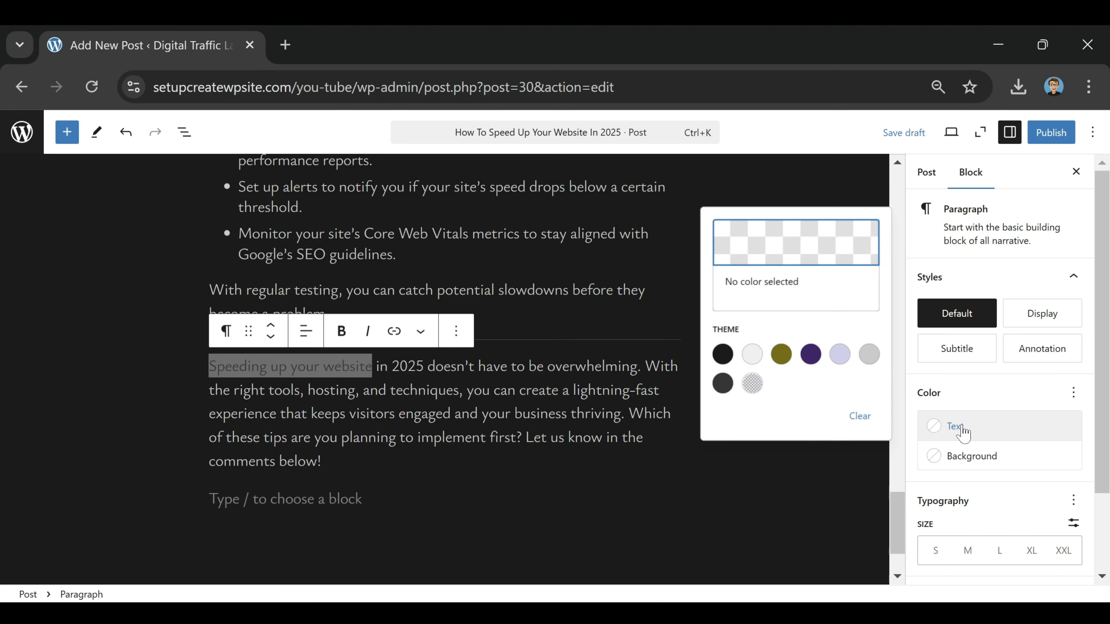
click(752, 355)
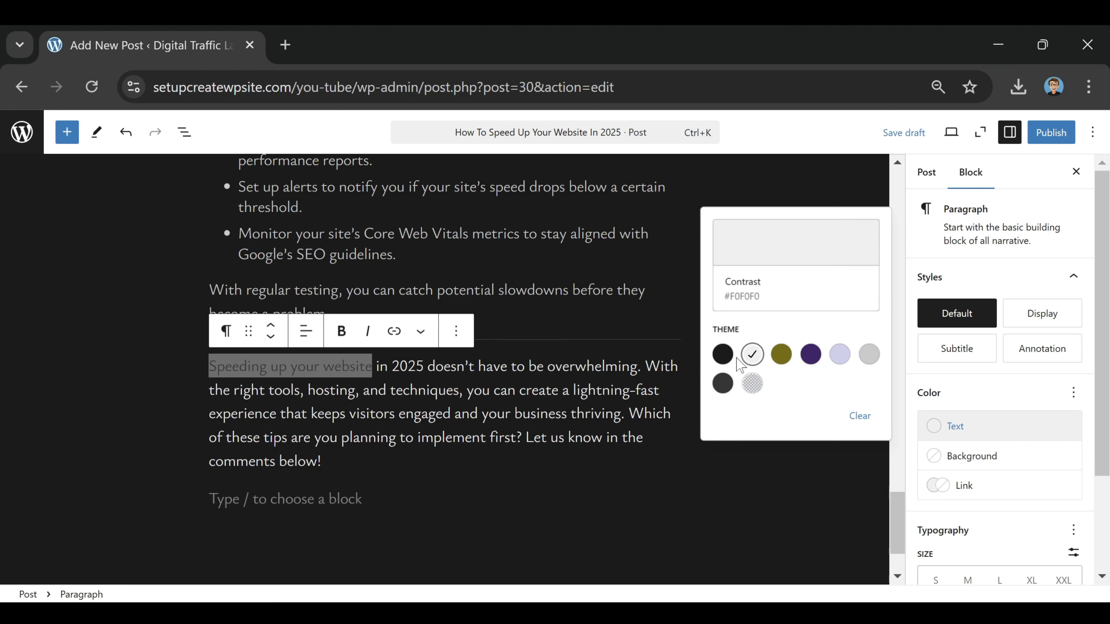
click(781, 354)
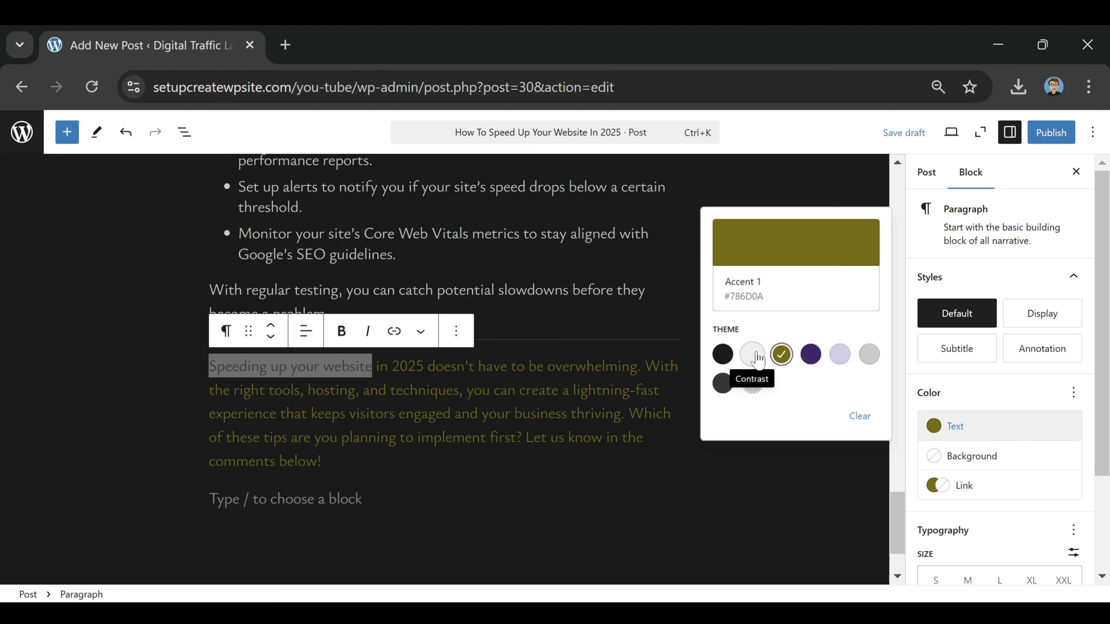
click(757, 356)
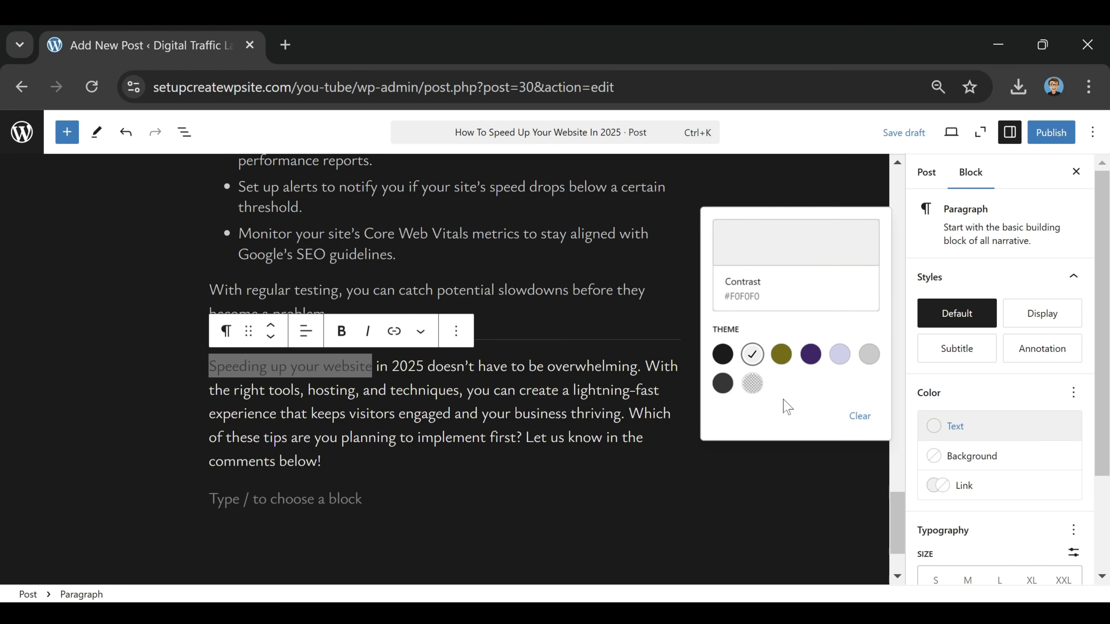
click(860, 416)
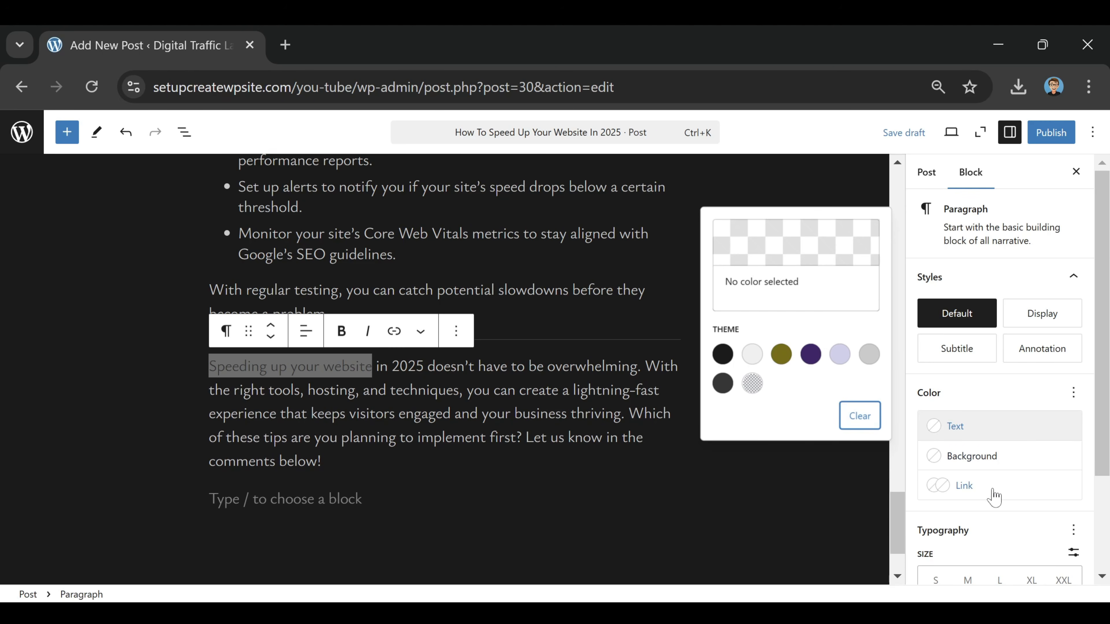
click(953, 426)
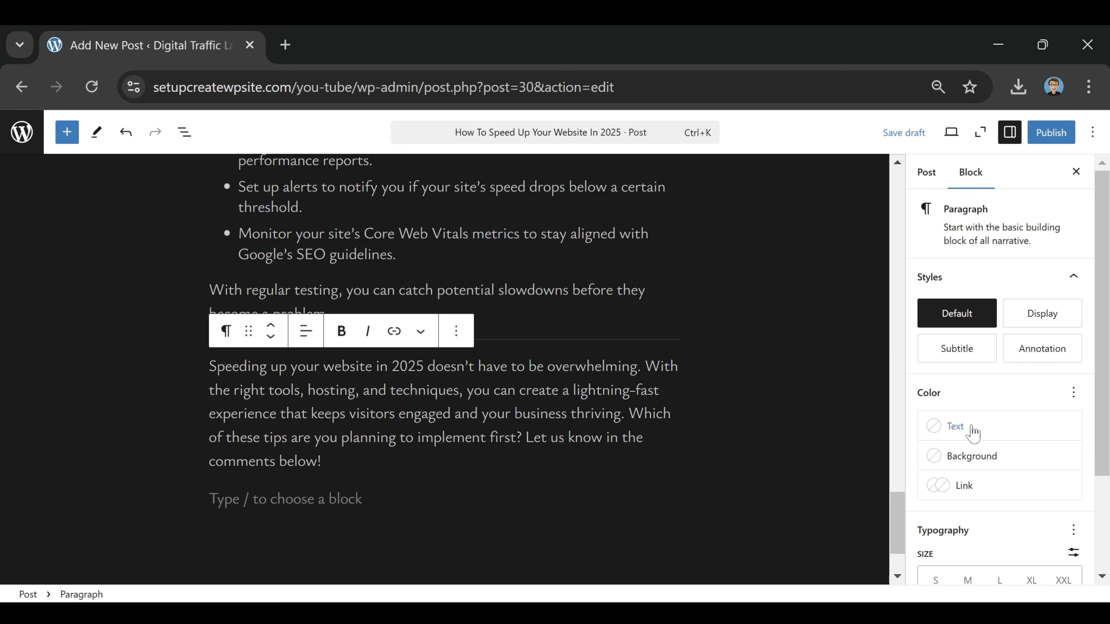
scroll(970, 417, down, 3)
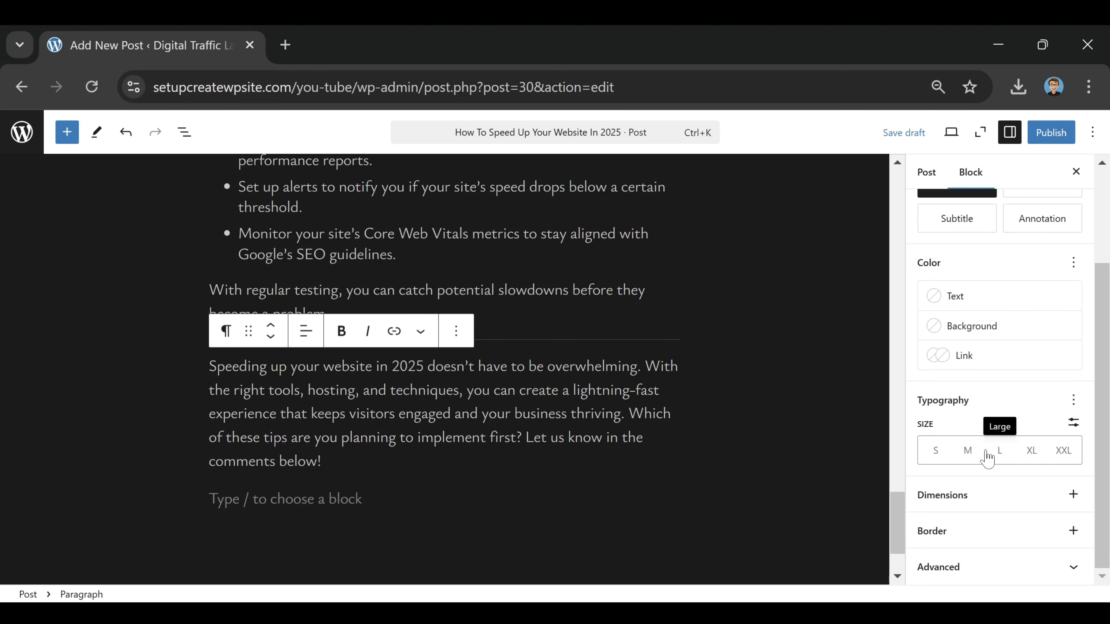
scroll(880, 187, up, 20)
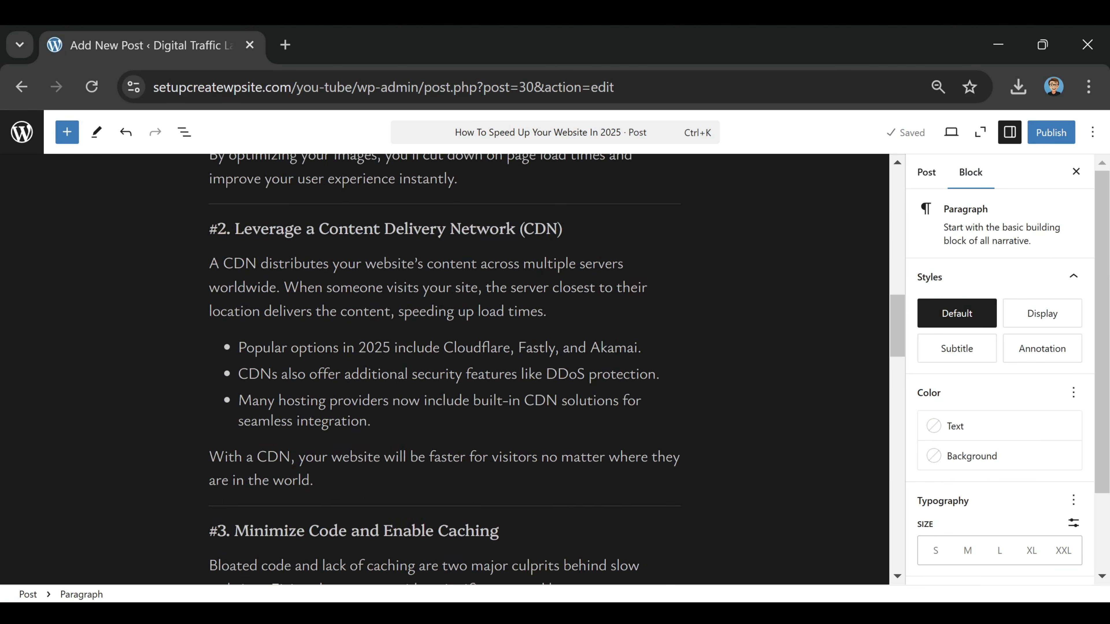
Examine the post's settings, including the URL slug in its link options
click(925, 171)
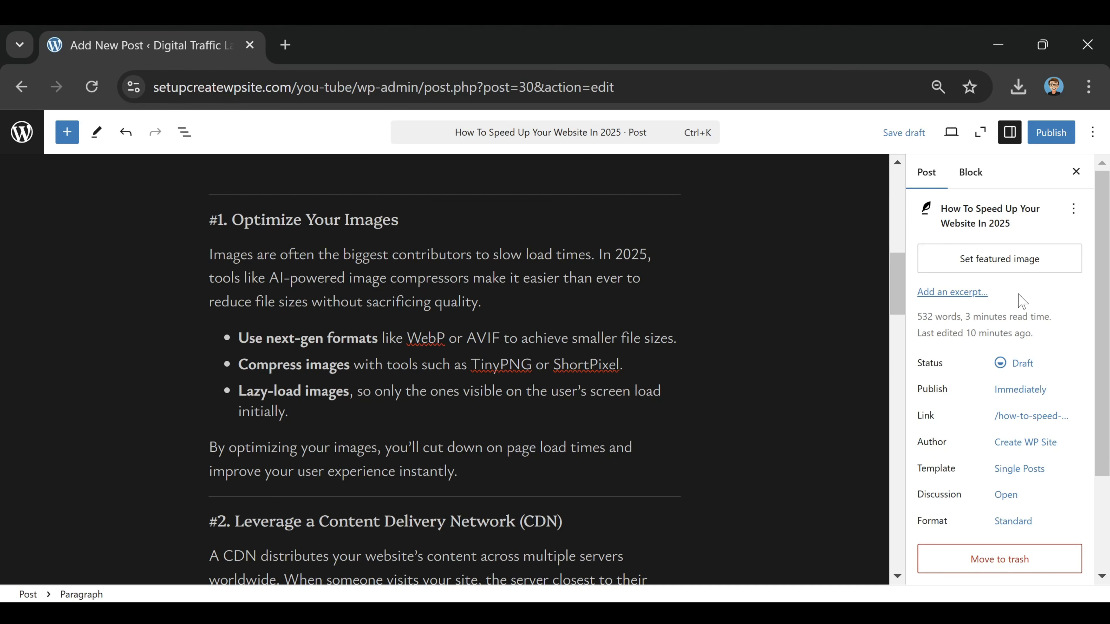
scroll(1020, 301, down, 2)
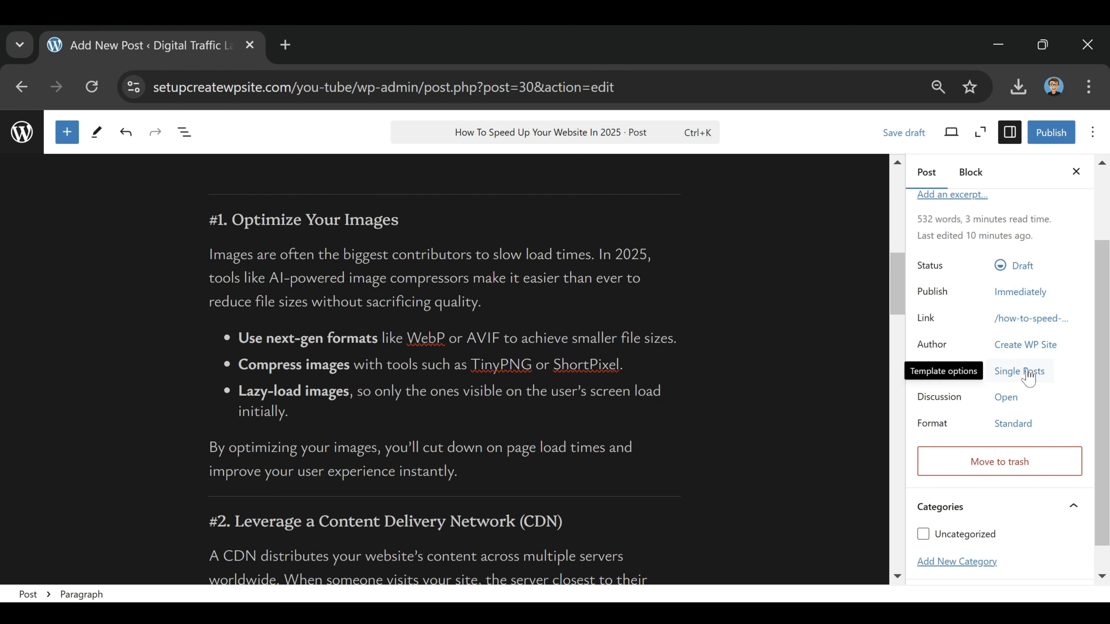
click(1019, 334)
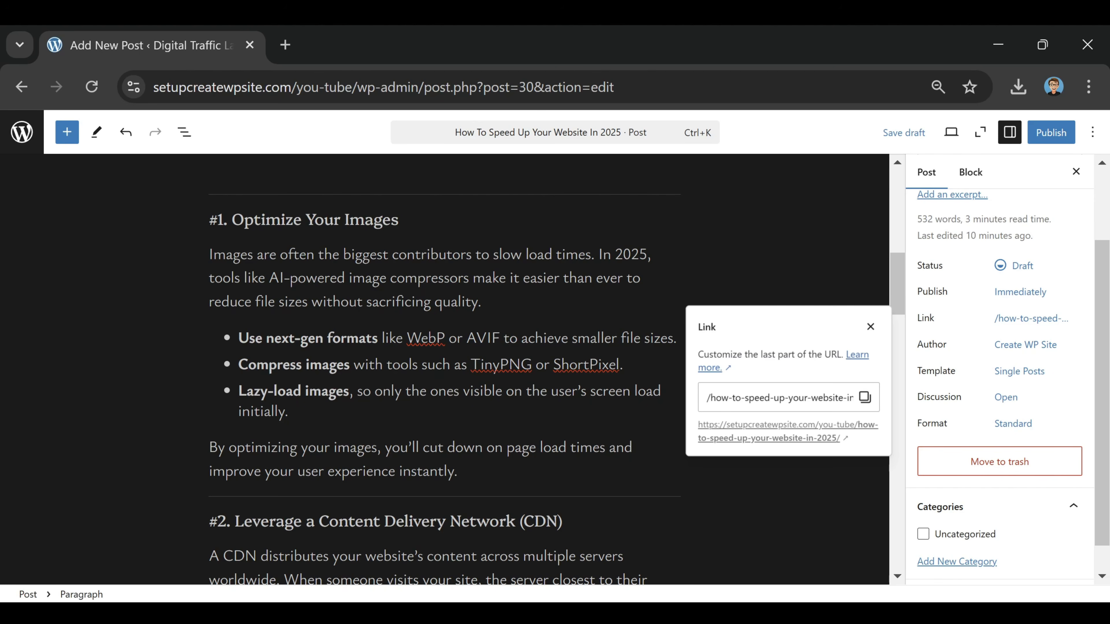
drag(752, 397, 915, 393)
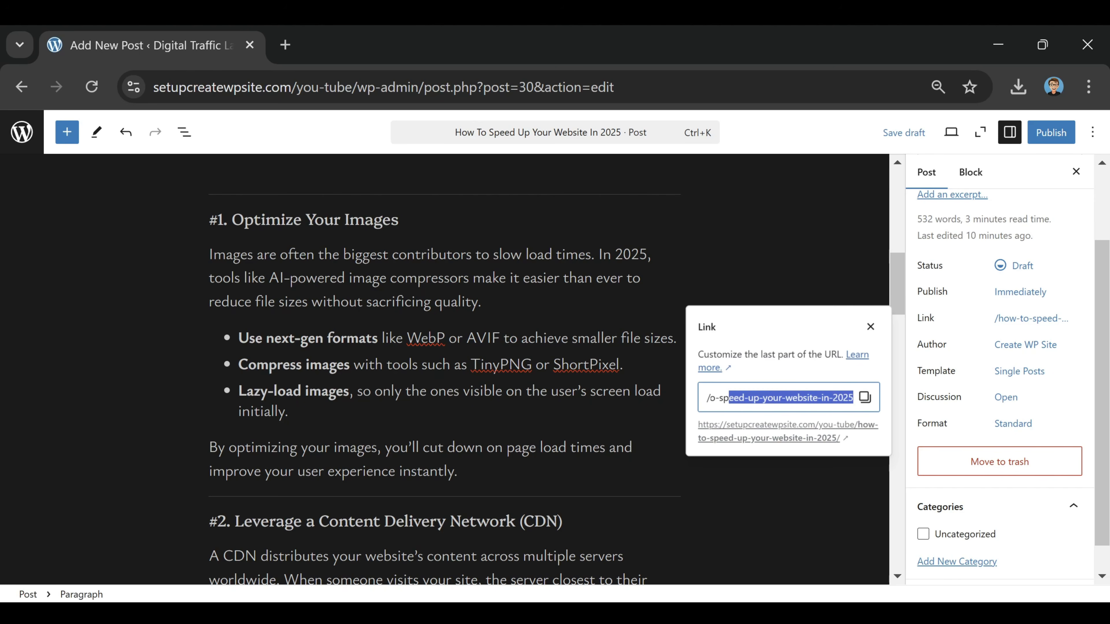
click(806, 397)
scroll(445, 369, down, 2)
scroll(444, 370, up, 10)
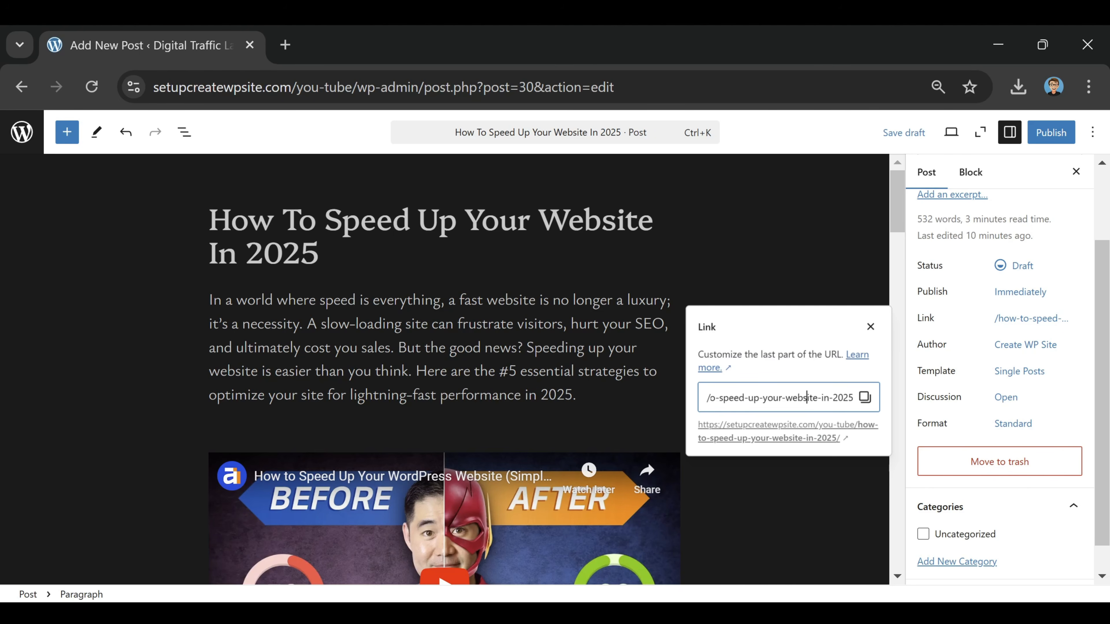
click(1057, 194)
Add a new post category named "SEO" without a parent category
scroll(1010, 306, down, 1)
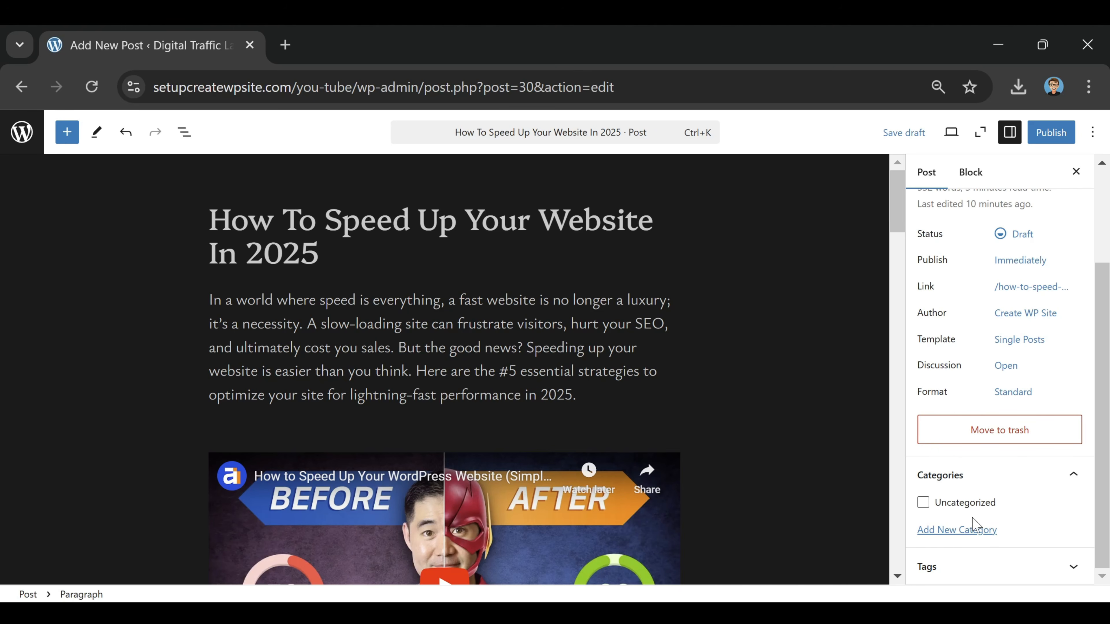
click(962, 530)
scroll(974, 481, down, 3)
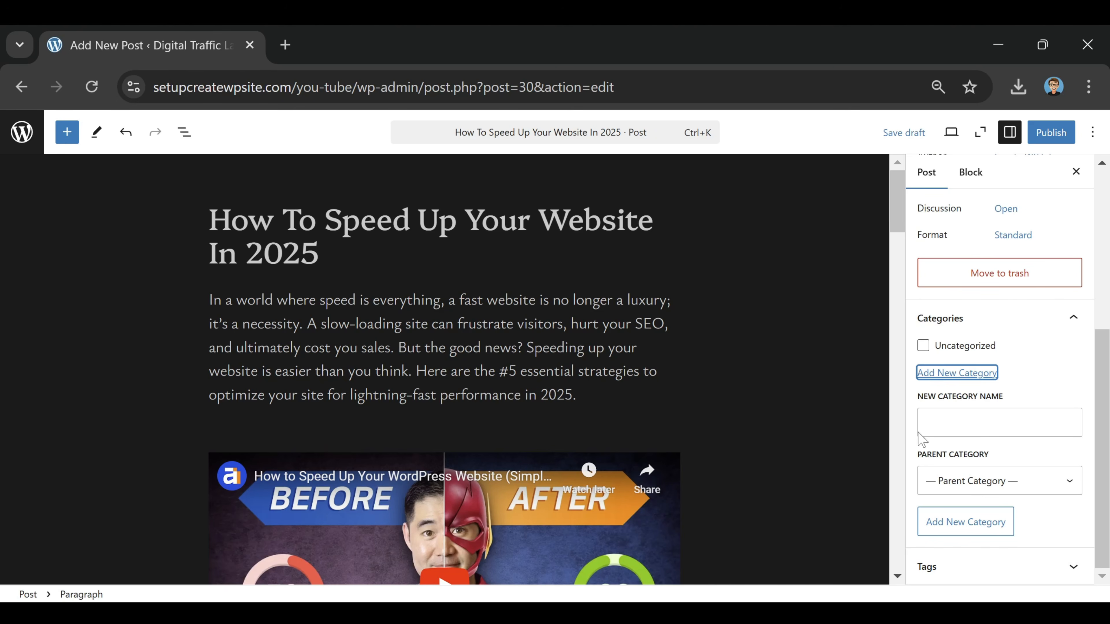
click(1000, 422)
text(SEO)
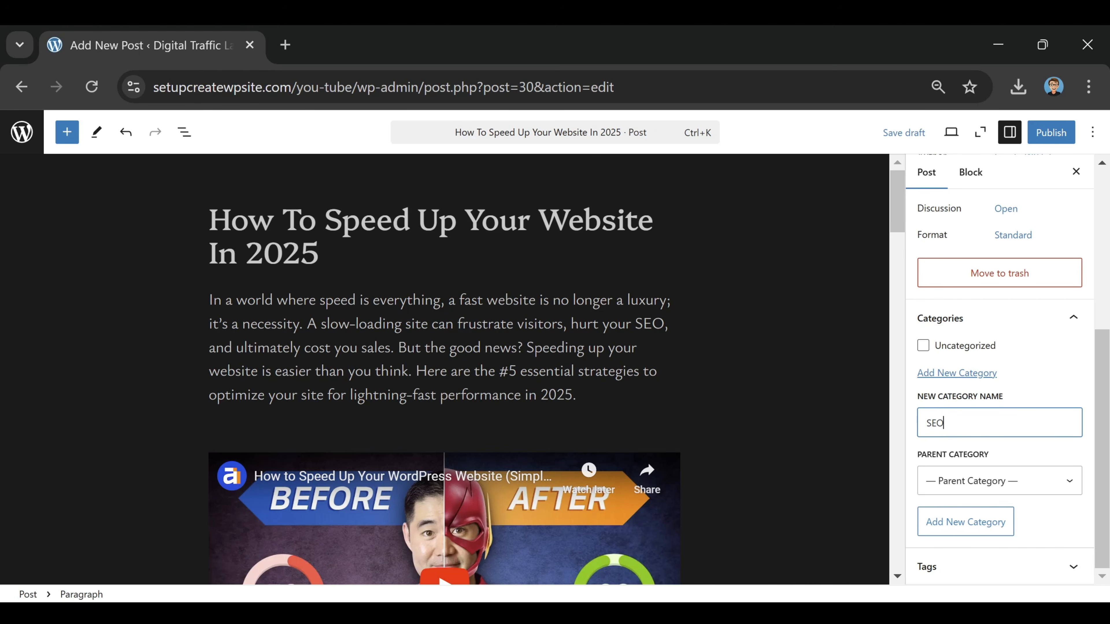
click(1015, 498)
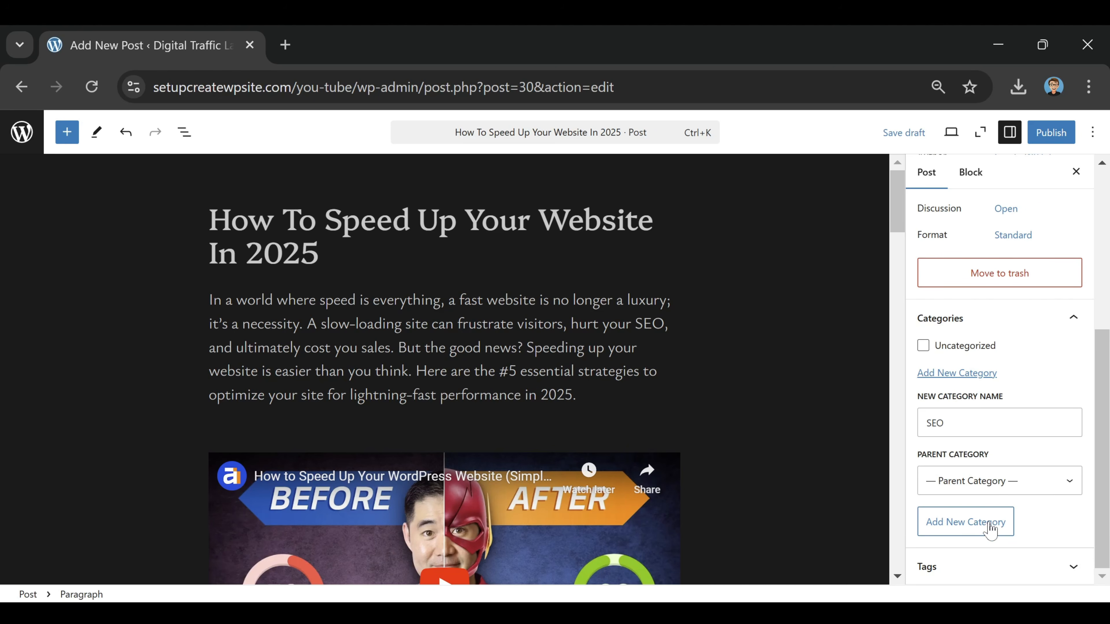
click(981, 521)
Add a second post category named "Website Speed" without a parent category
click(967, 446)
text(Website Speed)
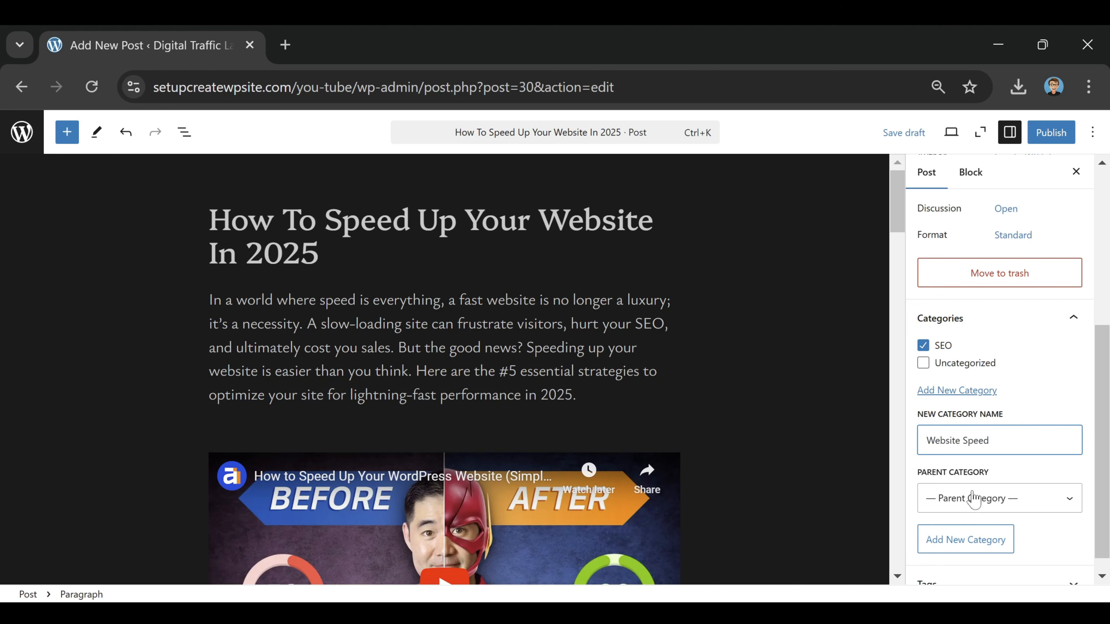
click(988, 498)
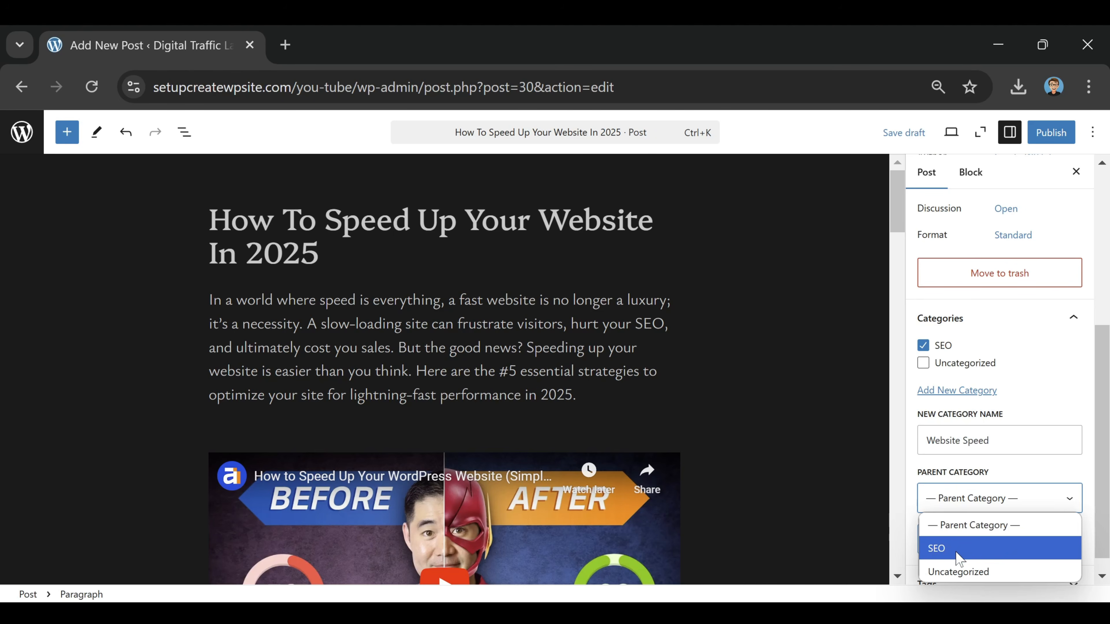
click(1004, 524)
click(967, 544)
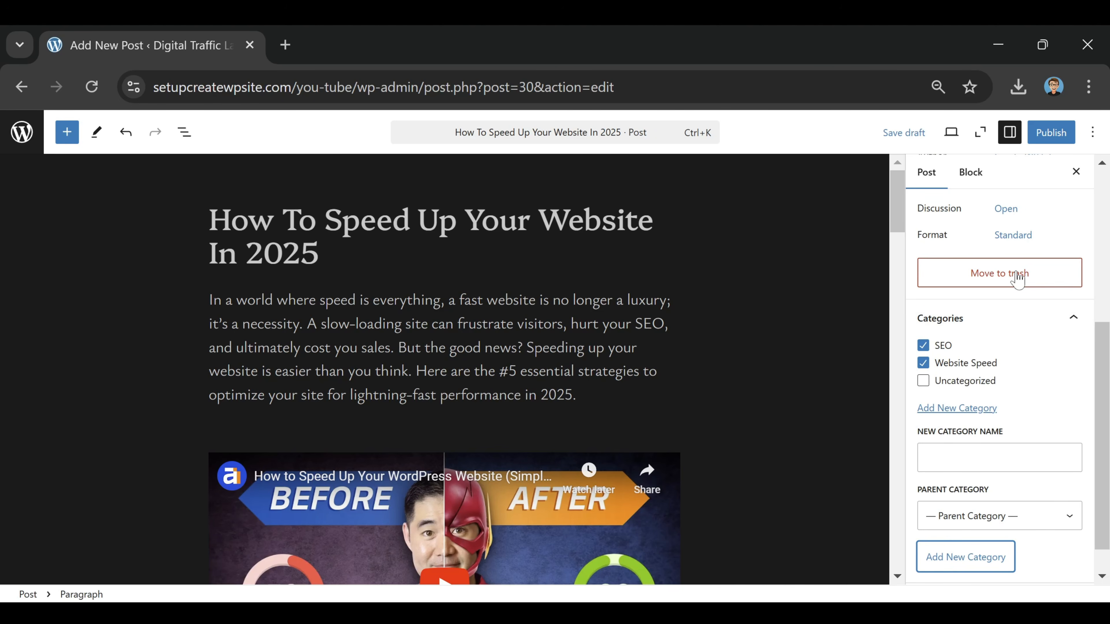
Add the tag "ways to speed up website" to the post
scroll(1028, 409, down, 1)
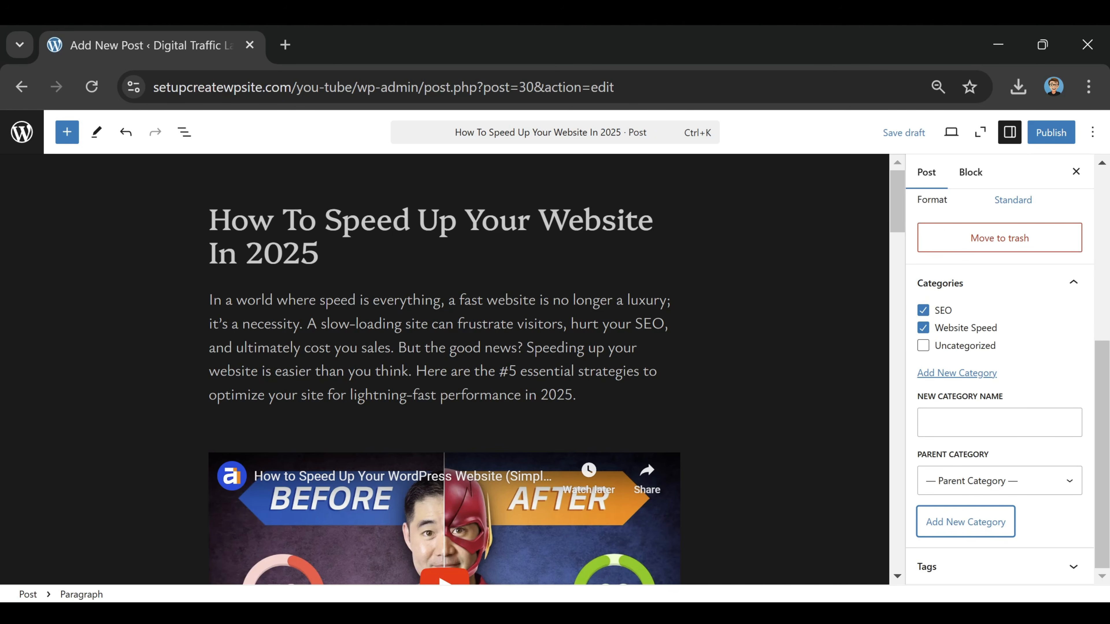
click(1008, 570)
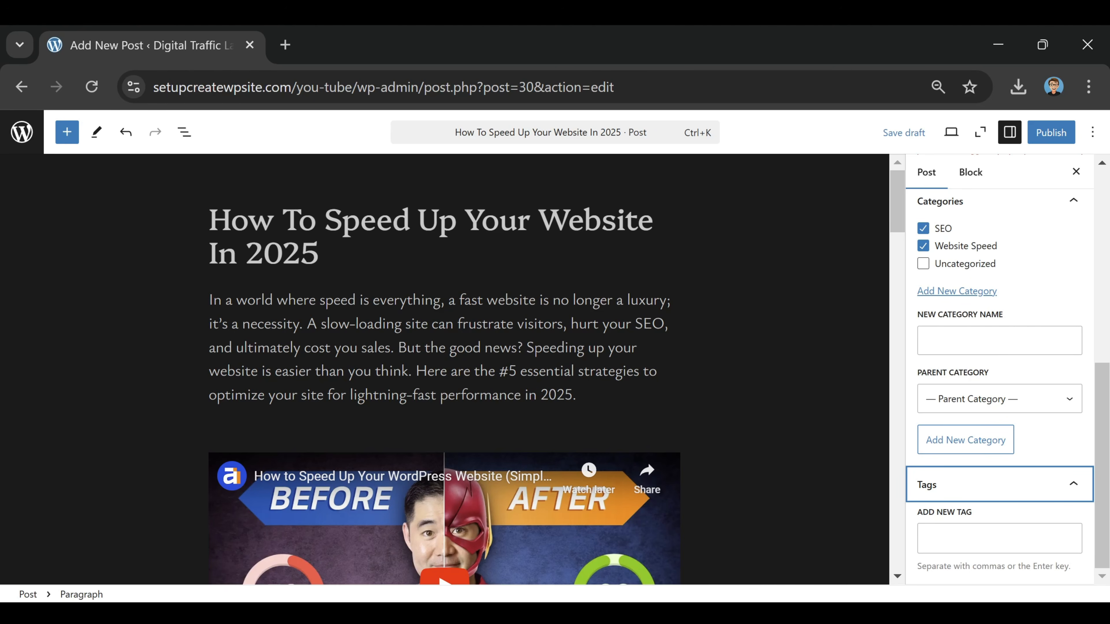
key(Tab)
text(ways to speed up website)
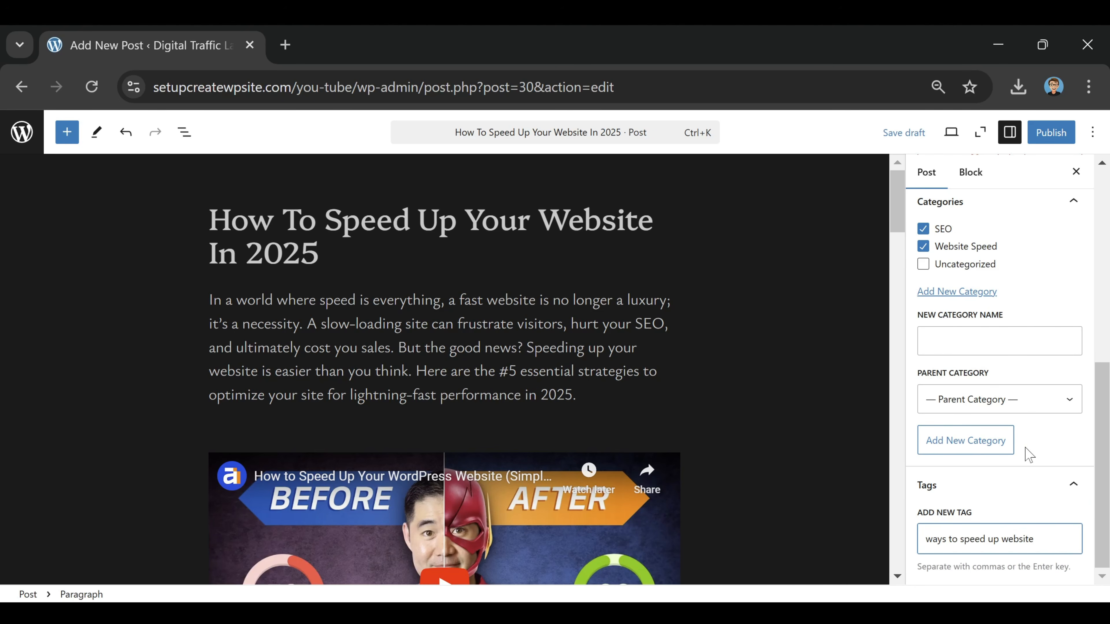
key(Return)
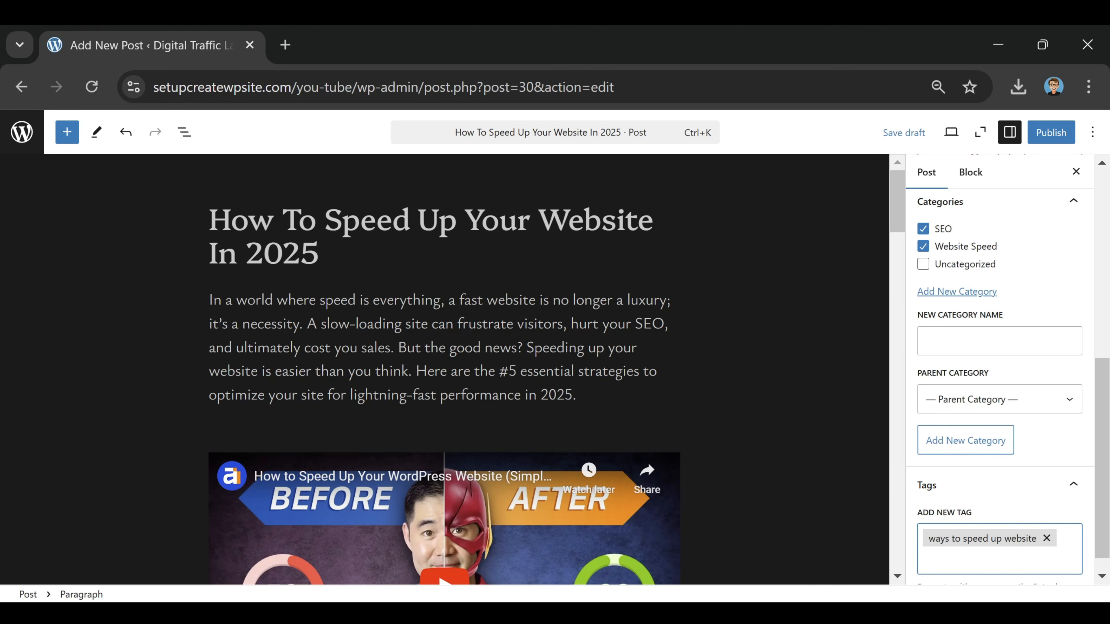
Save the post as a draft and publish it with public visibility
scroll(819, 468, down, 1)
scroll(819, 469, up, 1)
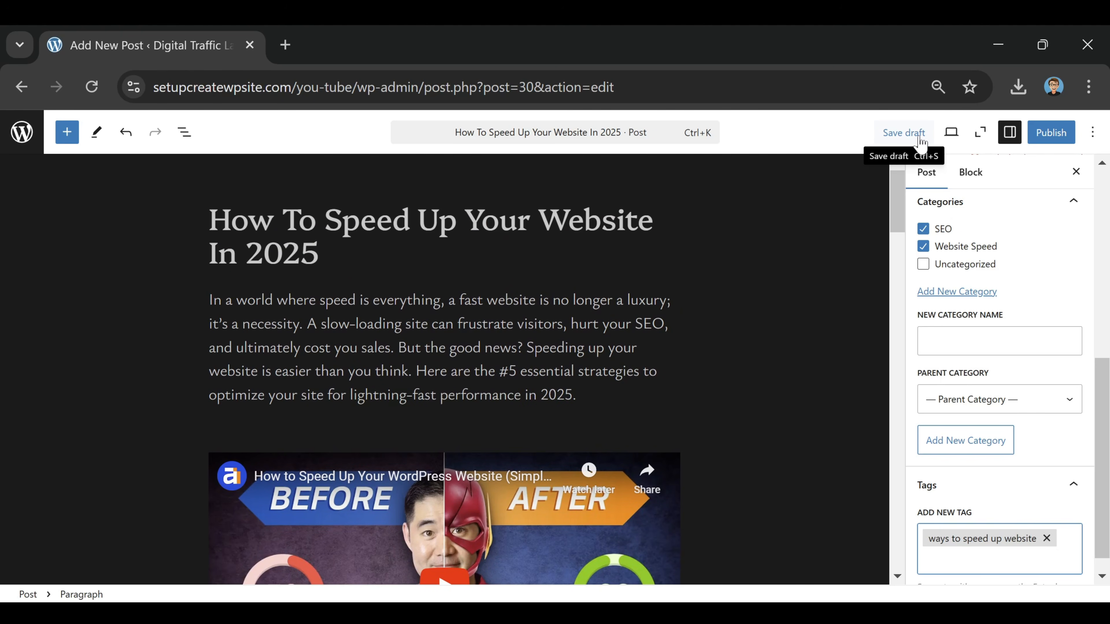
click(912, 133)
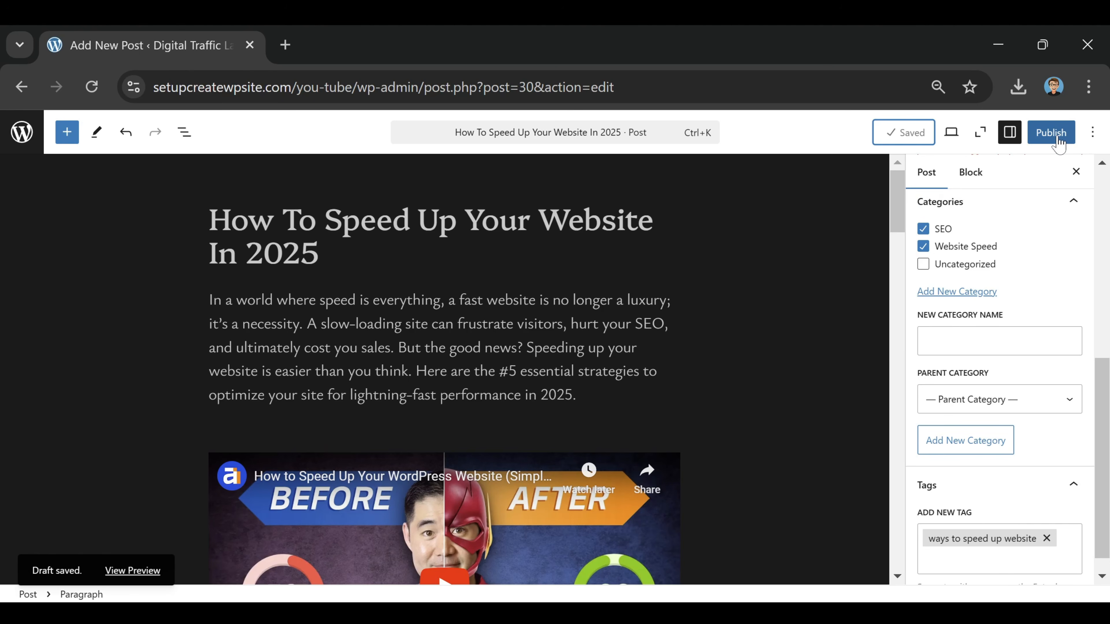
click(1051, 137)
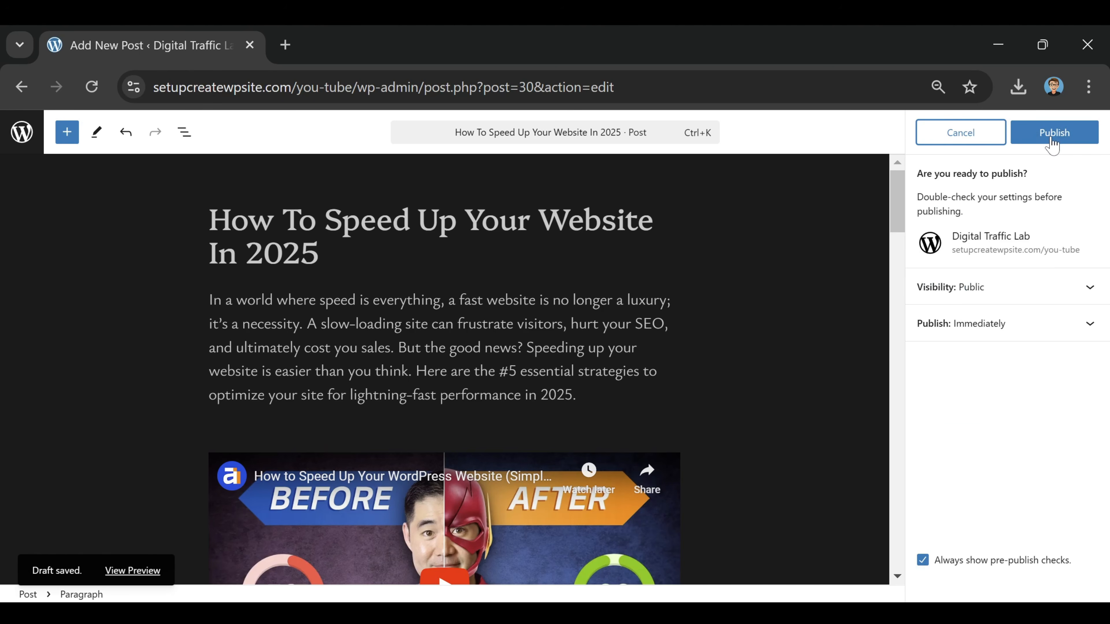
click(1052, 141)
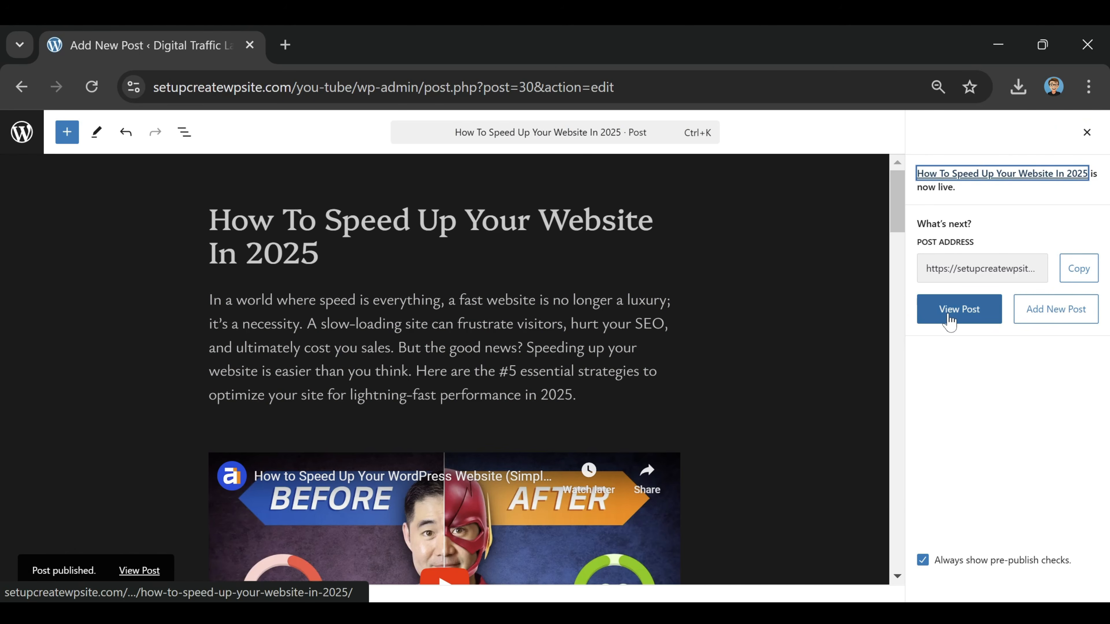
View the published post on the live site and check it from the title through section #4
click(949, 321)
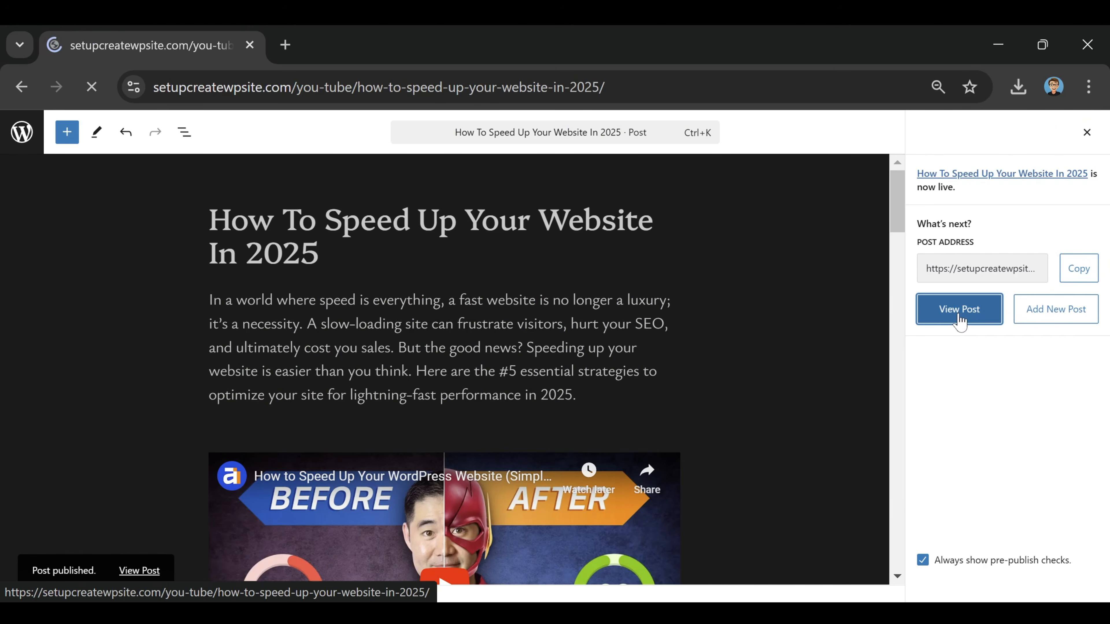
scroll(681, 386, down, 10)
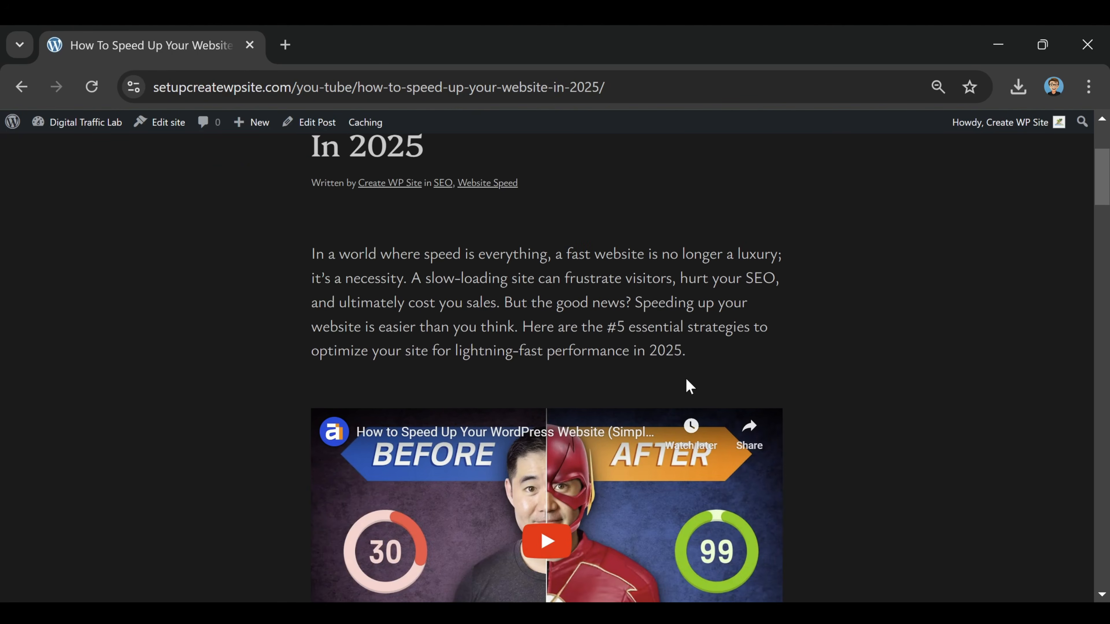
scroll(733, 337, up, 8)
scroll(734, 336, down, 10)
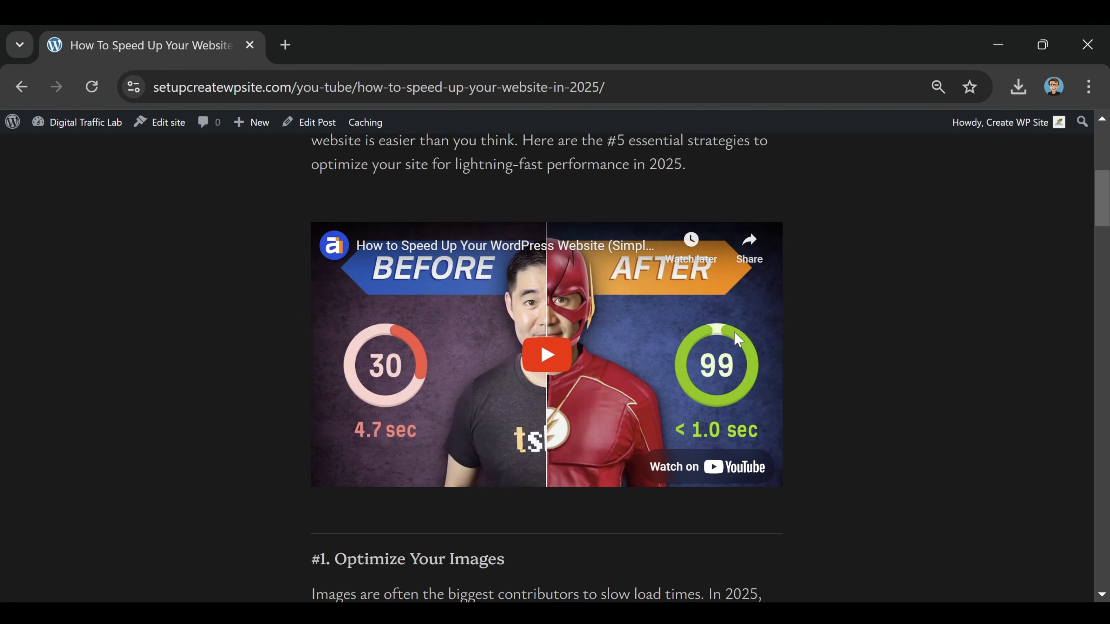
scroll(700, 290, down, 20)
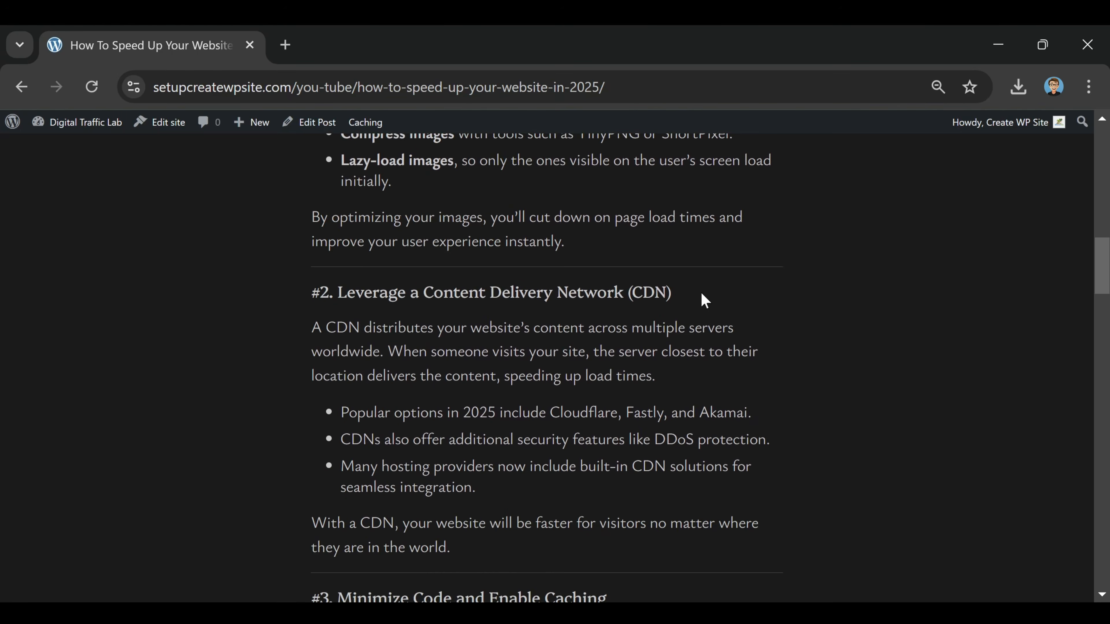
scroll(701, 293, down, 15)
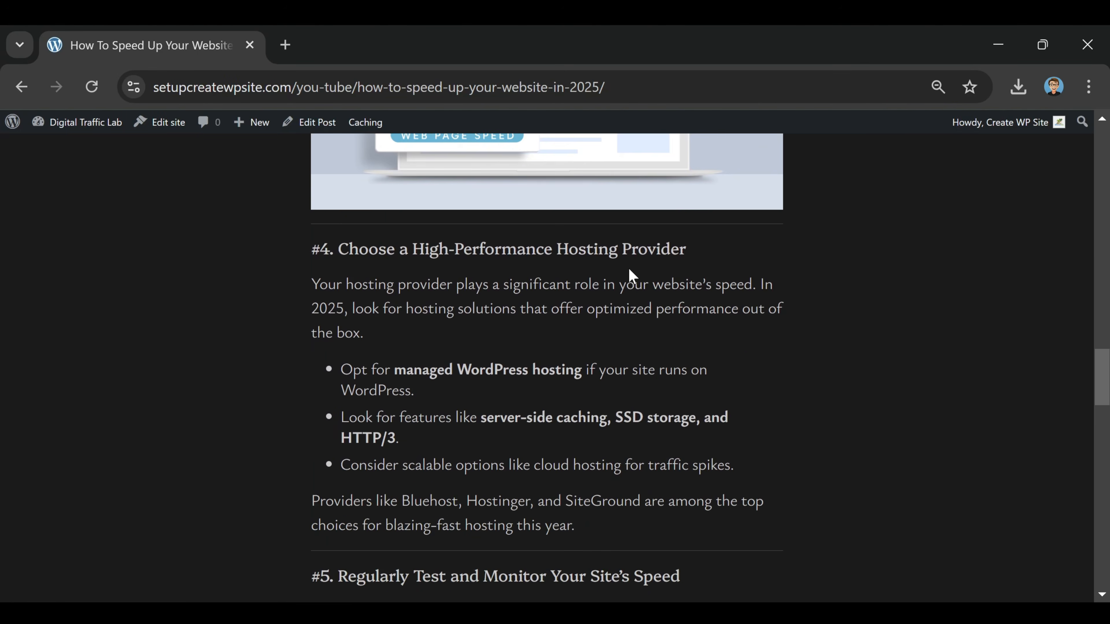
Finish checking the published post and examine how its image, excerpt, video and sections appear on the site's Blog page
scroll(629, 273, up, 20)
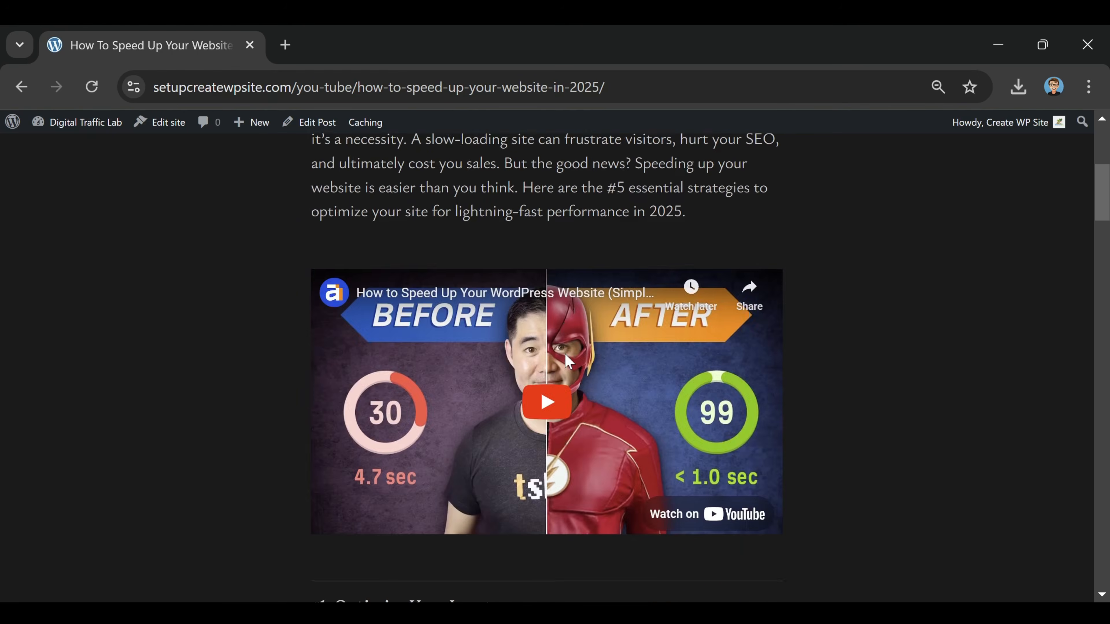
scroll(551, 442, down, 2)
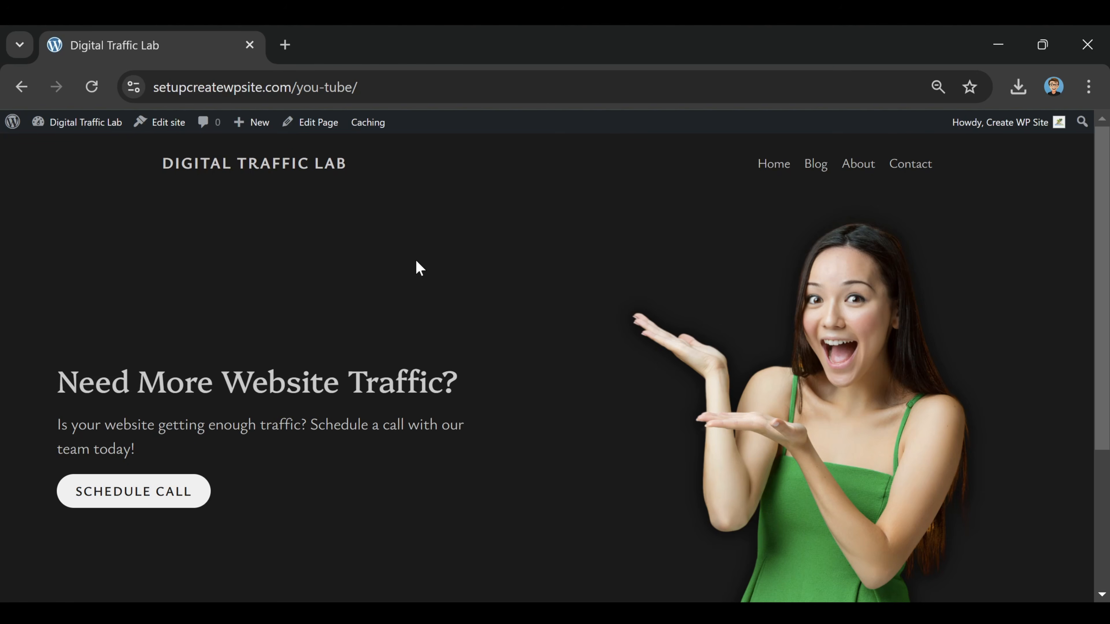
click(812, 172)
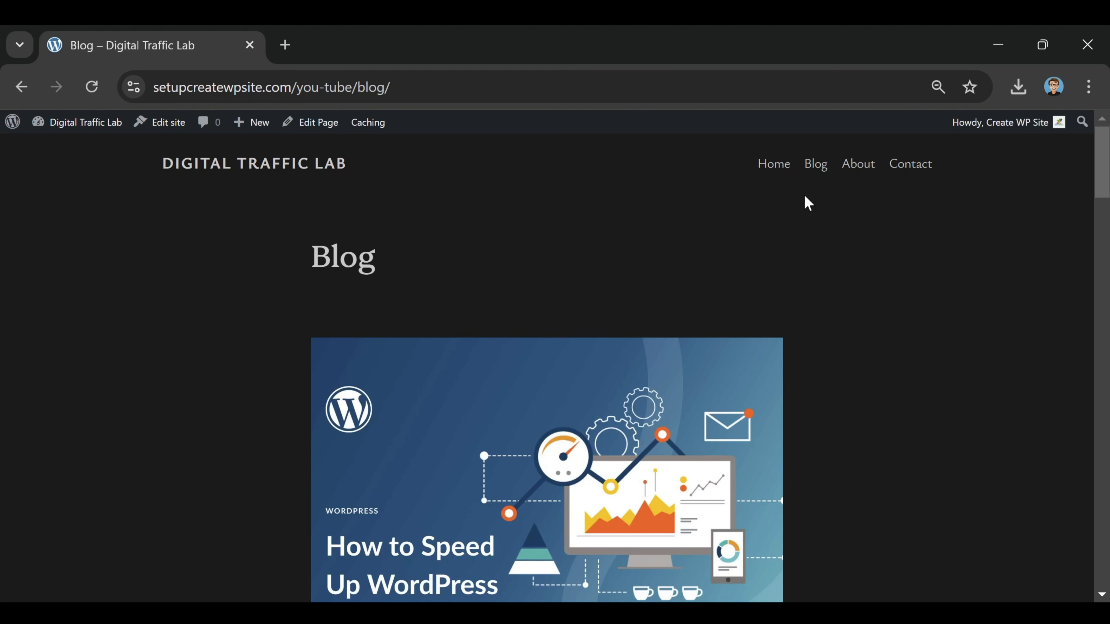
scroll(761, 260, down, 5)
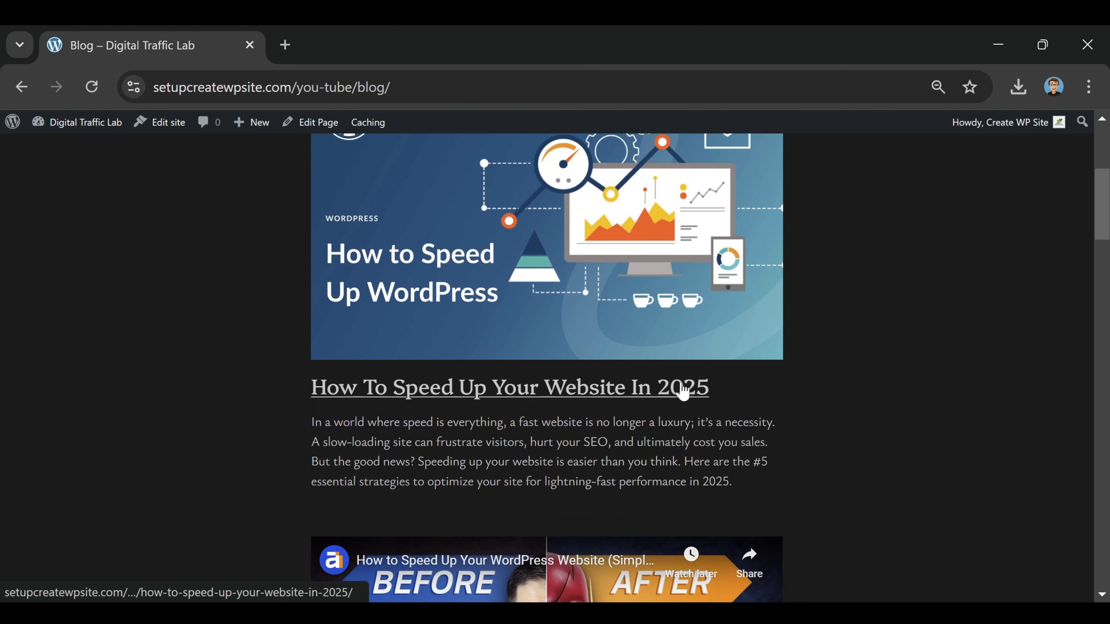
scroll(858, 315, up, 3)
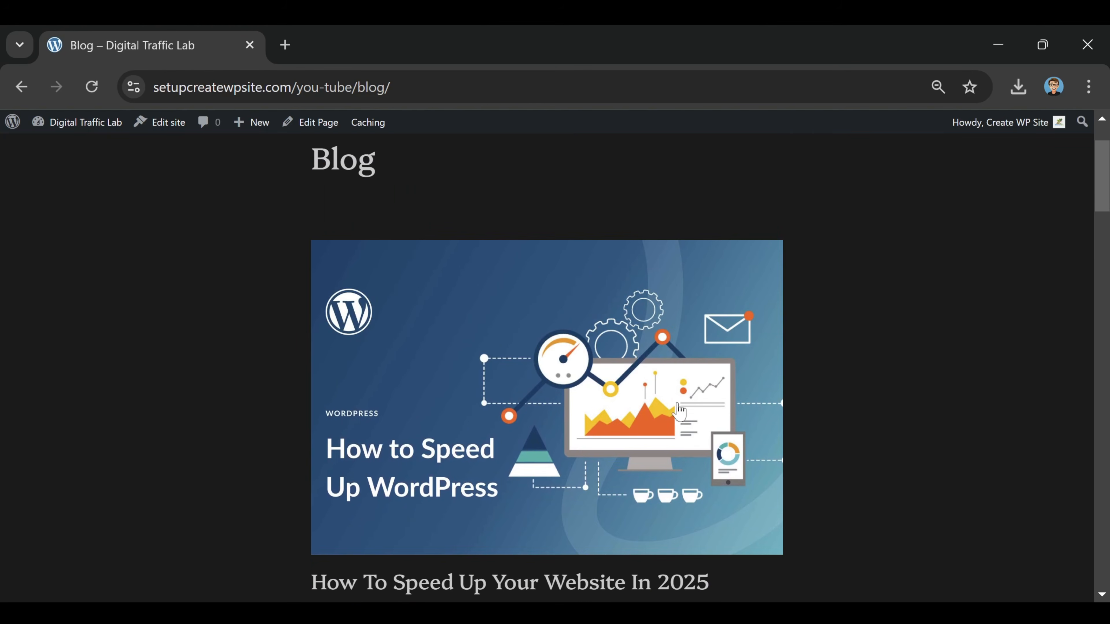
scroll(374, 209, down, 2)
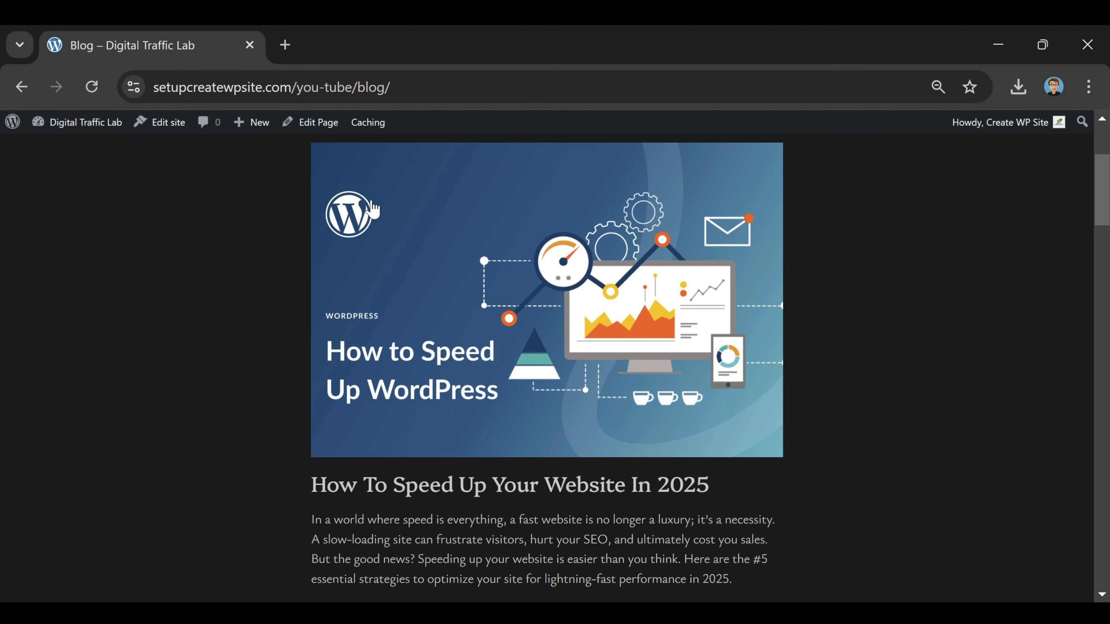
scroll(690, 245, down, 4)
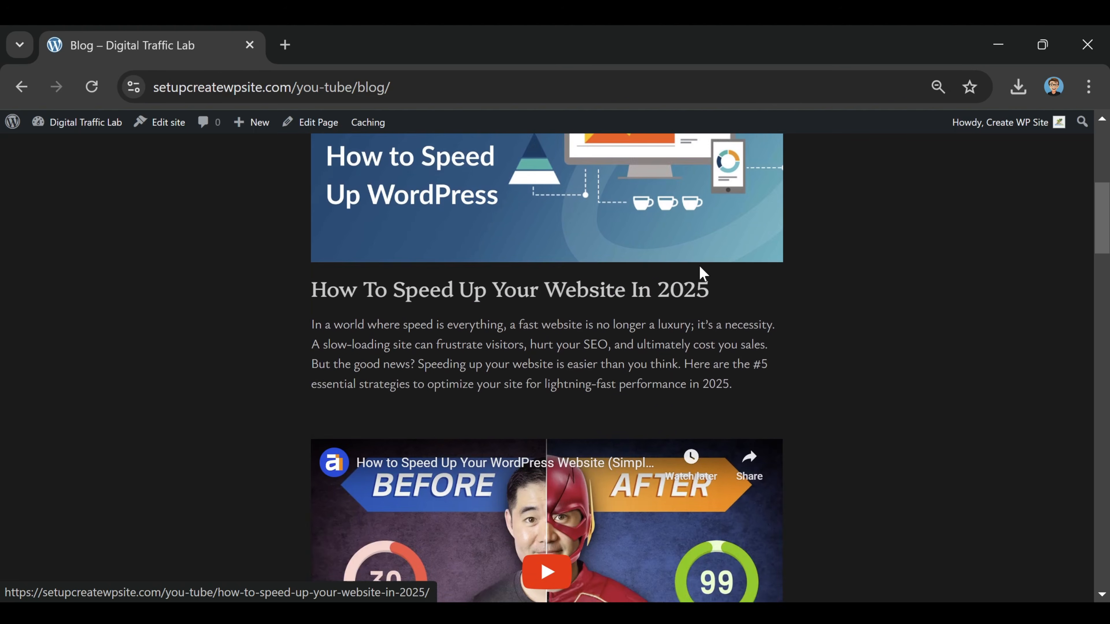
scroll(702, 273, down, 2)
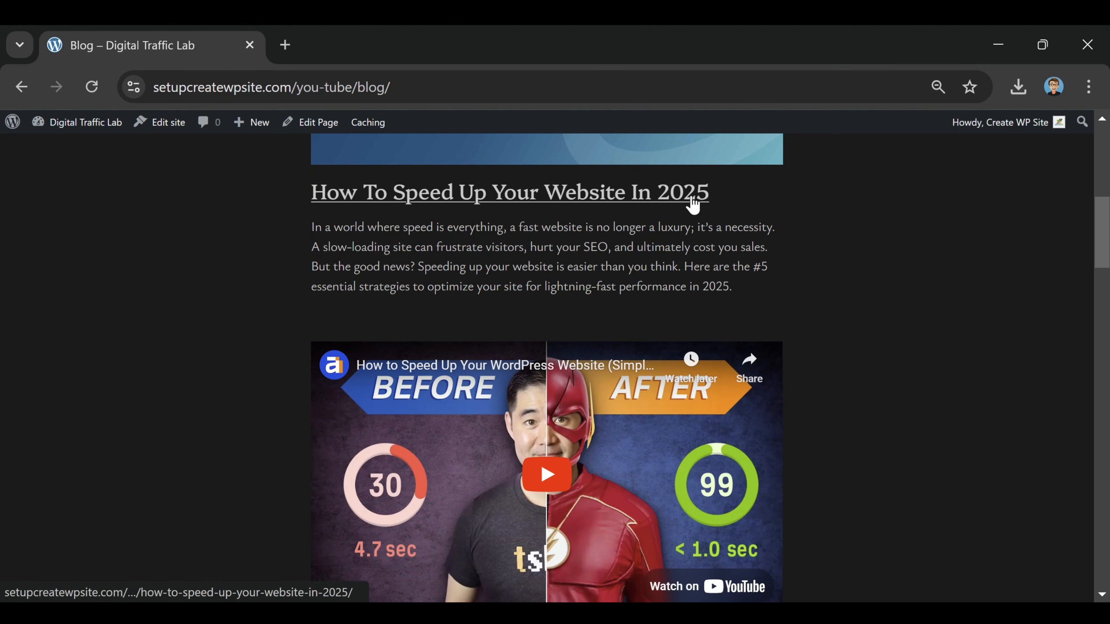
scroll(692, 205, down, 4)
scroll(612, 309, down, 5)
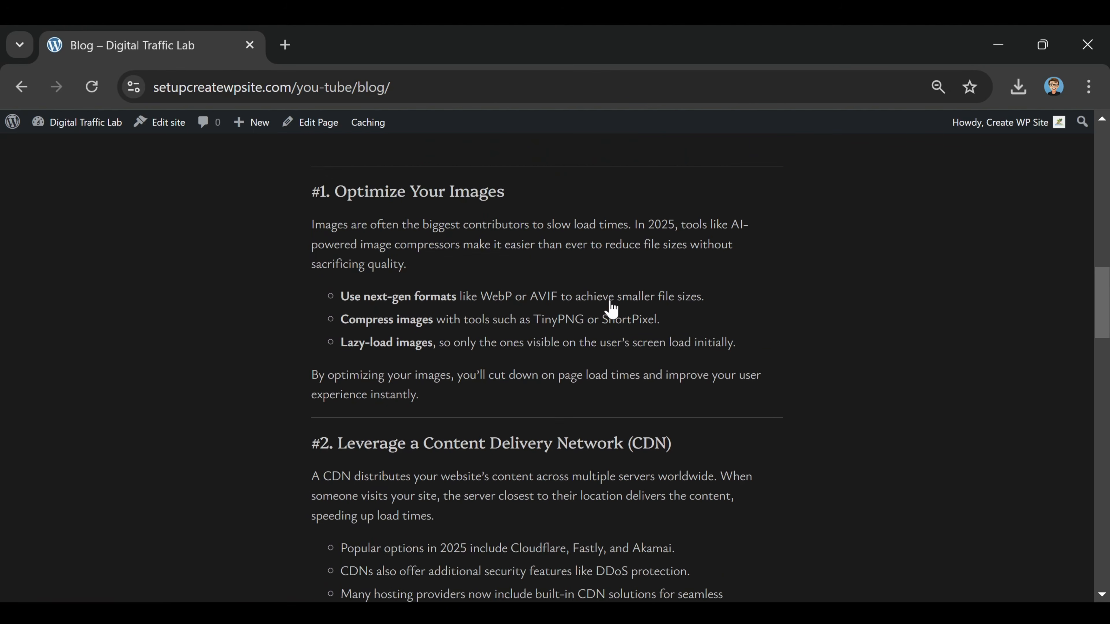
scroll(610, 308, down, 13)
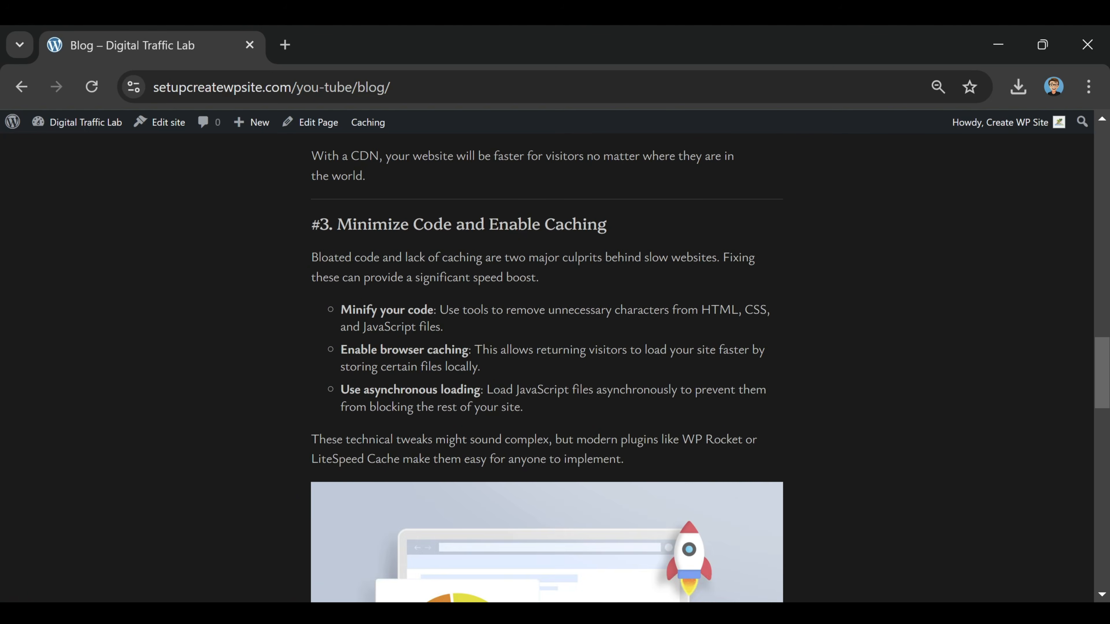
scroll(590, 326, down, 6)
scroll(520, 426, up, 20)
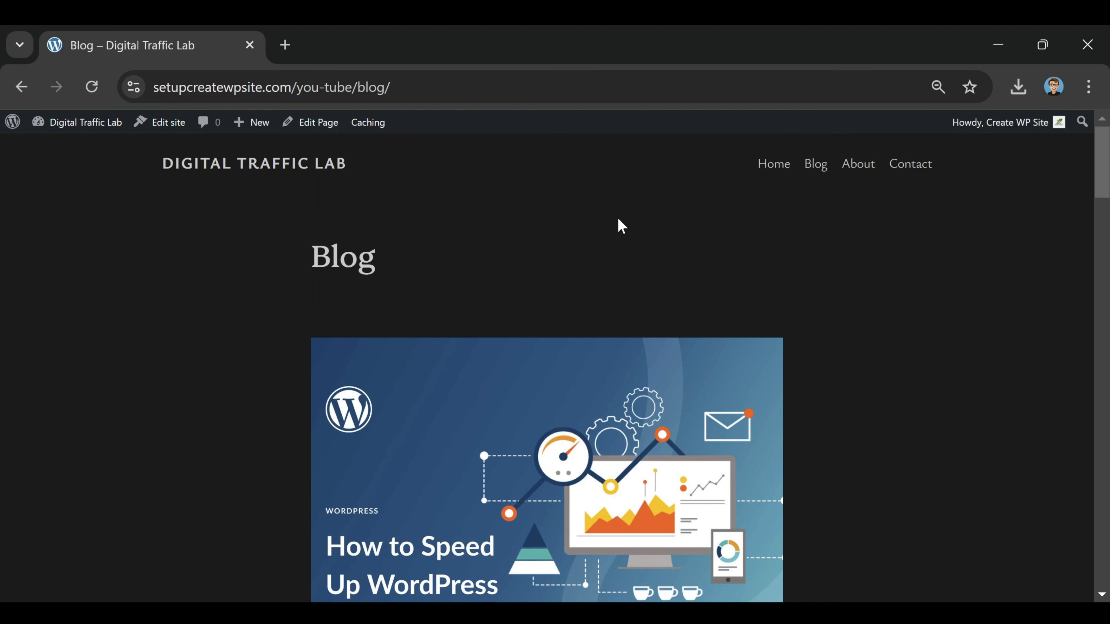
Open the site's About page and review its Who We Are and What We Do sections
click(870, 168)
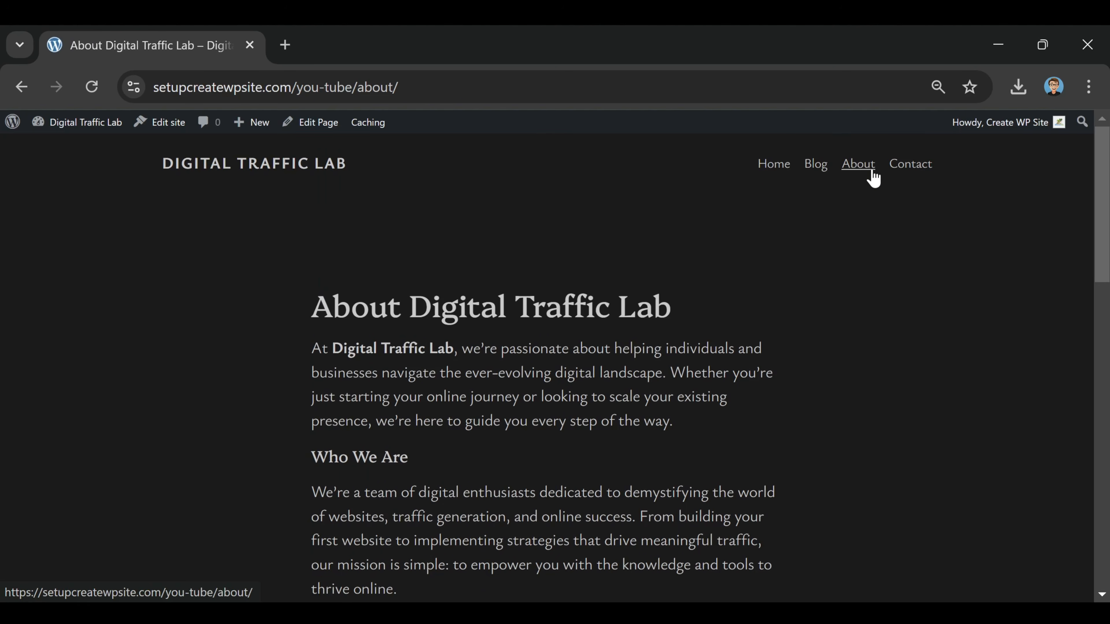
scroll(508, 335, down, 15)
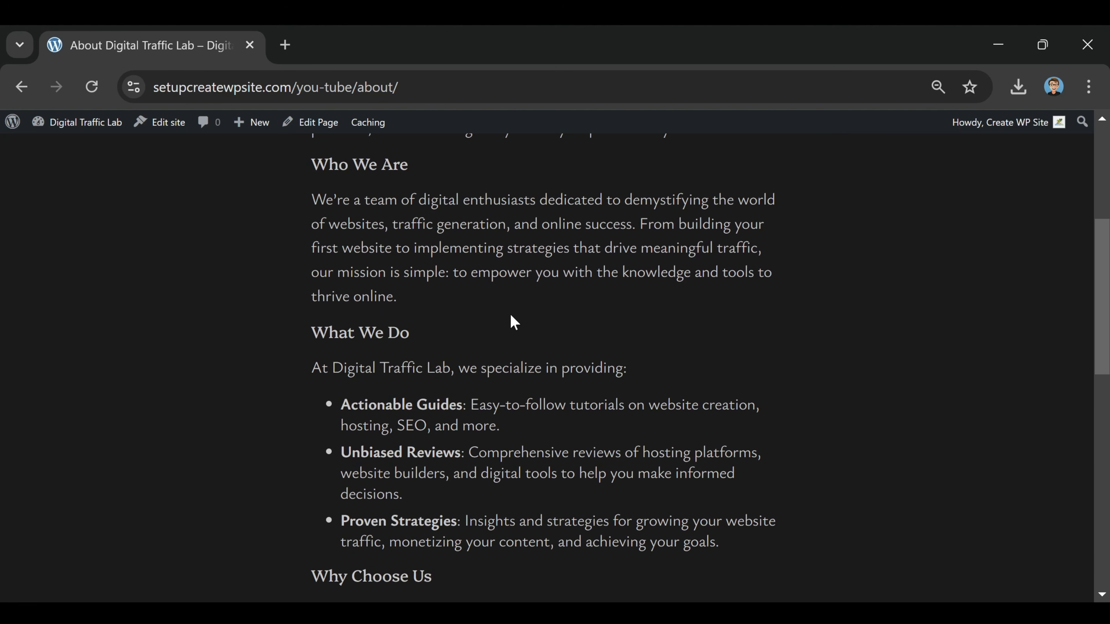
scroll(546, 368, up, 10)
scroll(544, 333, up, 5)
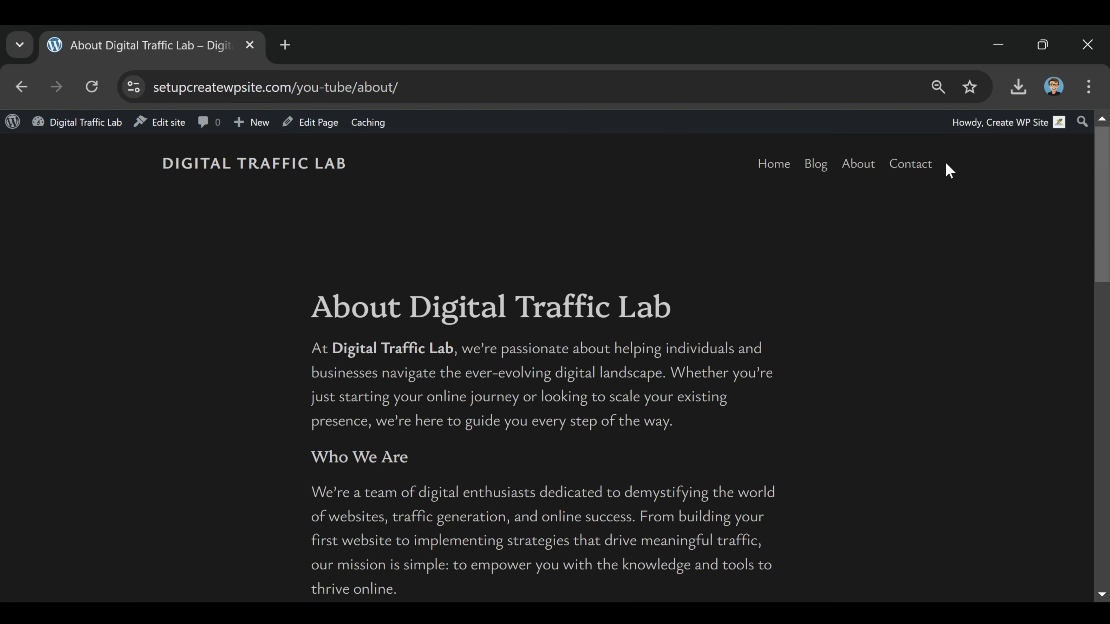
Open the Contact page for editing and paste the prepared contact text into the empty paragraph below the title
click(919, 168)
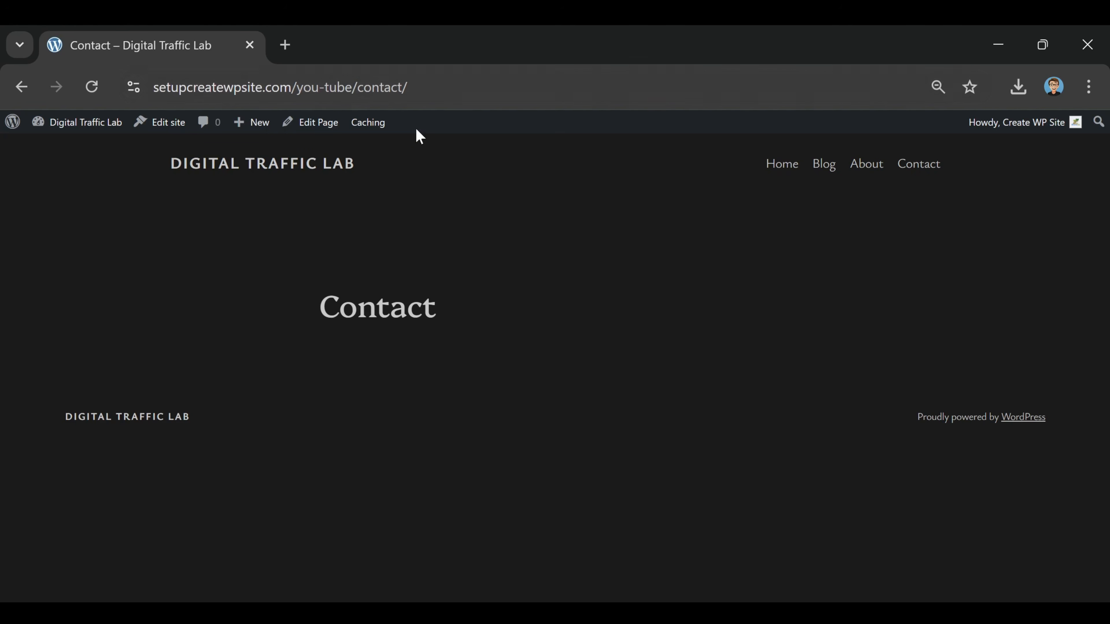
click(314, 124)
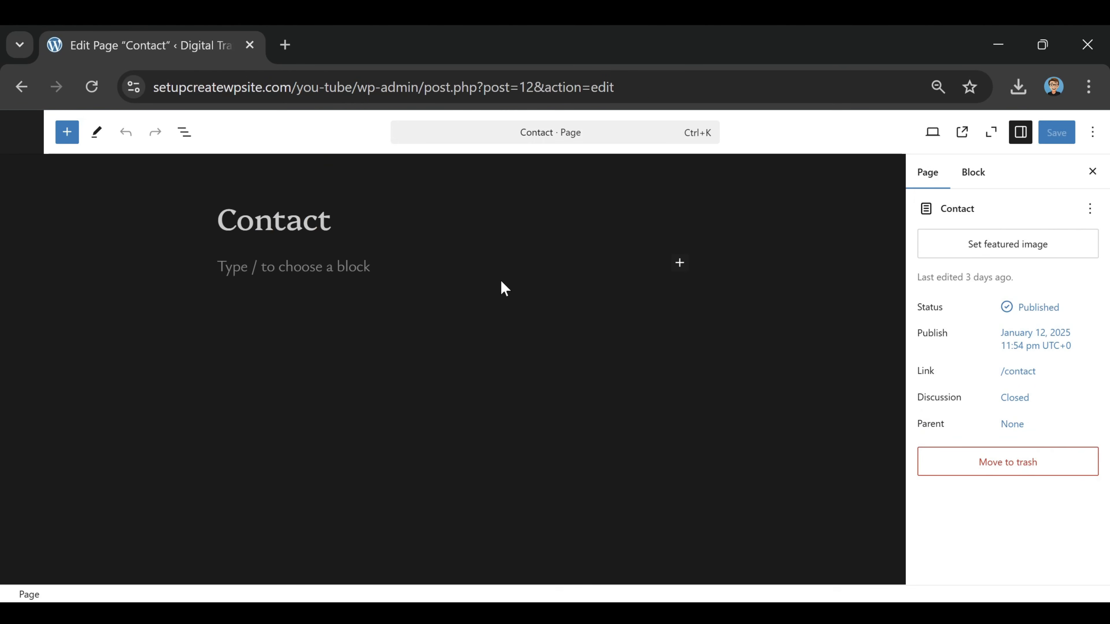
click(340, 294)
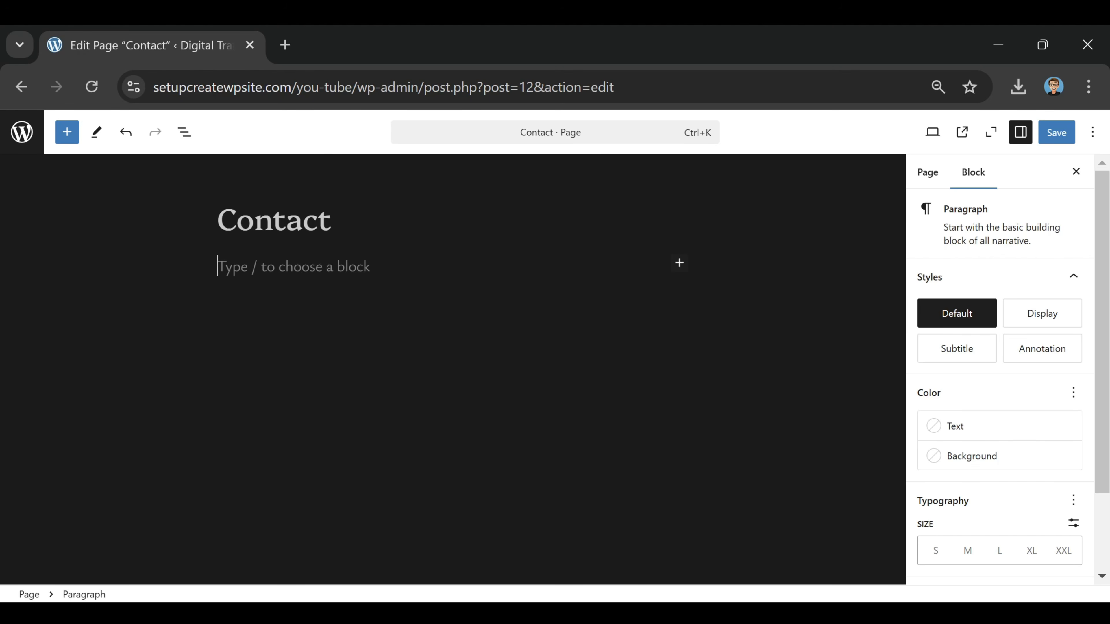
key(ctrl+v)
scroll(470, 453, up, 5)
scroll(470, 370, up, 10)
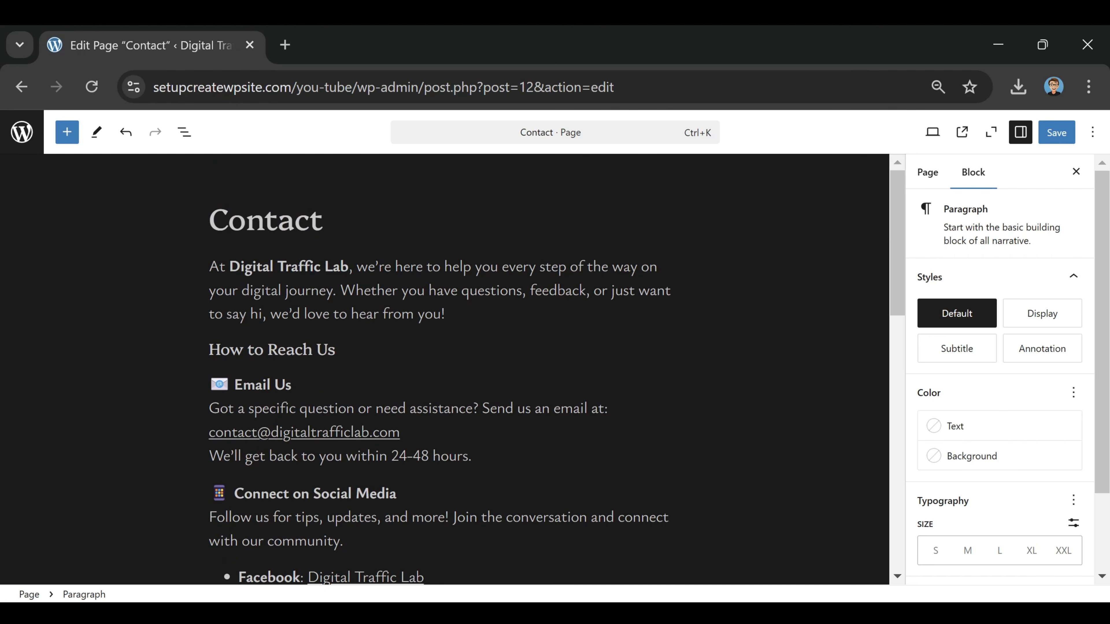
Check the pasted contact text through to its closing paragraph and save the Contact page
scroll(466, 369, down, 2)
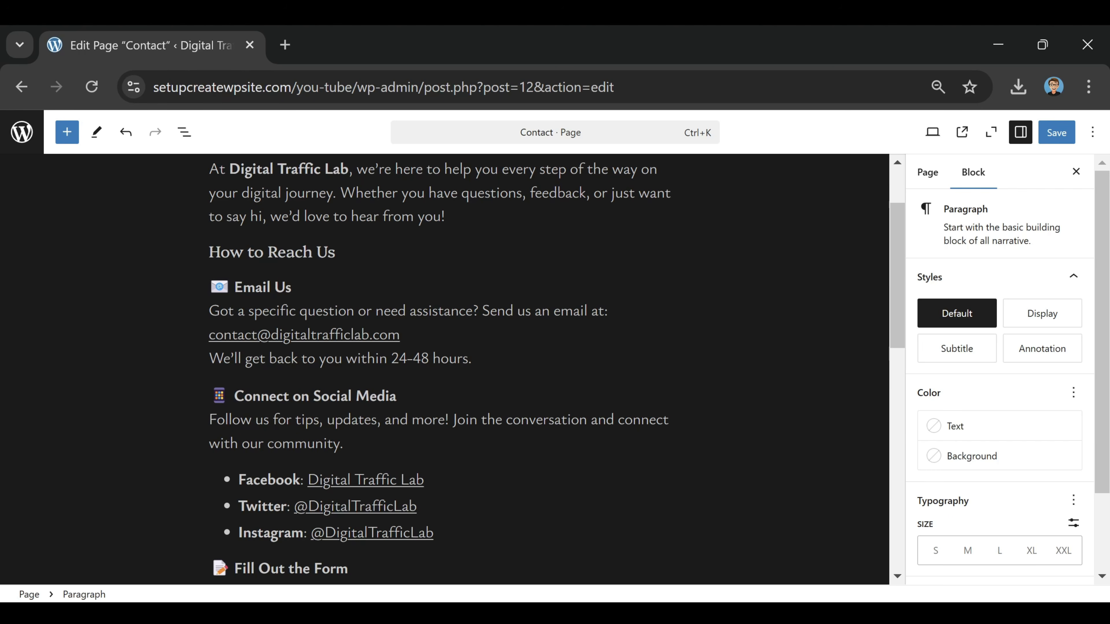
scroll(466, 369, down, 4)
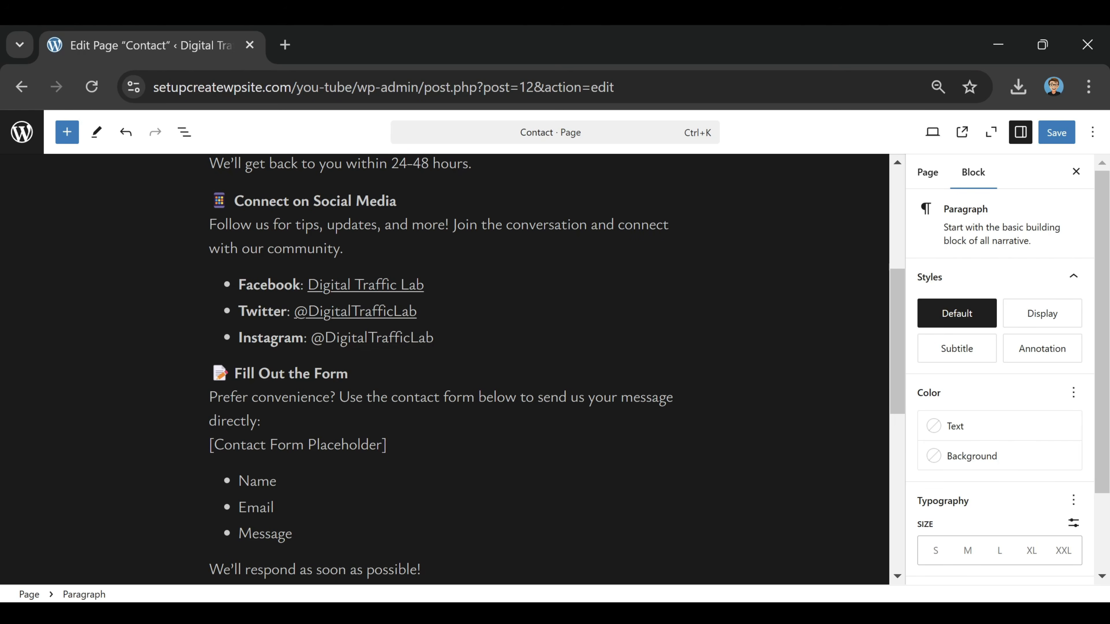
scroll(466, 369, down, 4)
scroll(467, 369, down, 4)
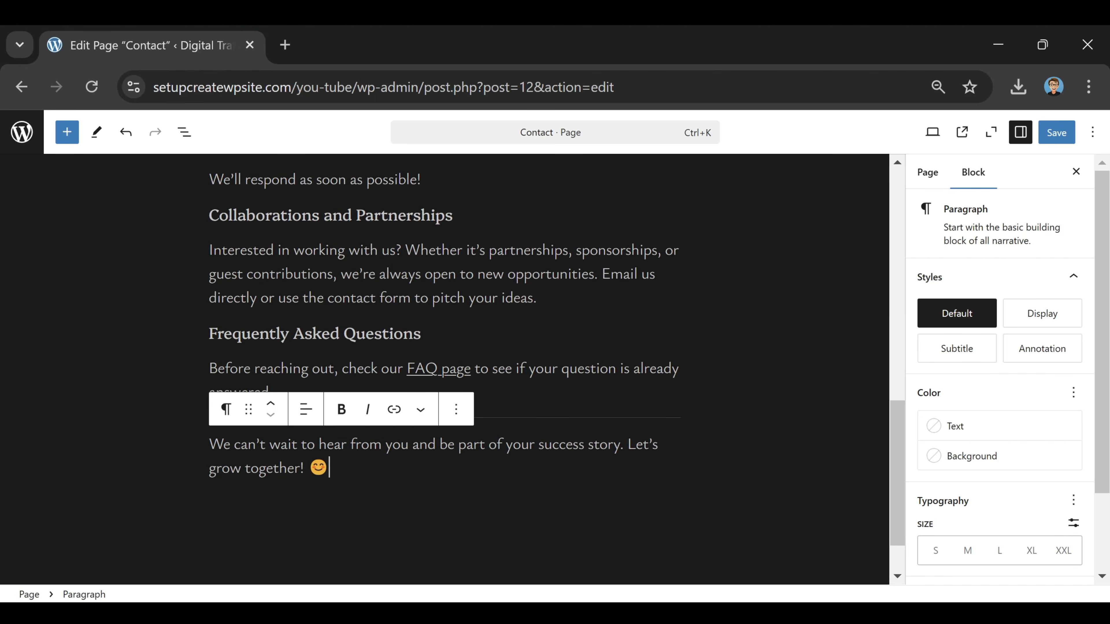
scroll(466, 369, up, 10)
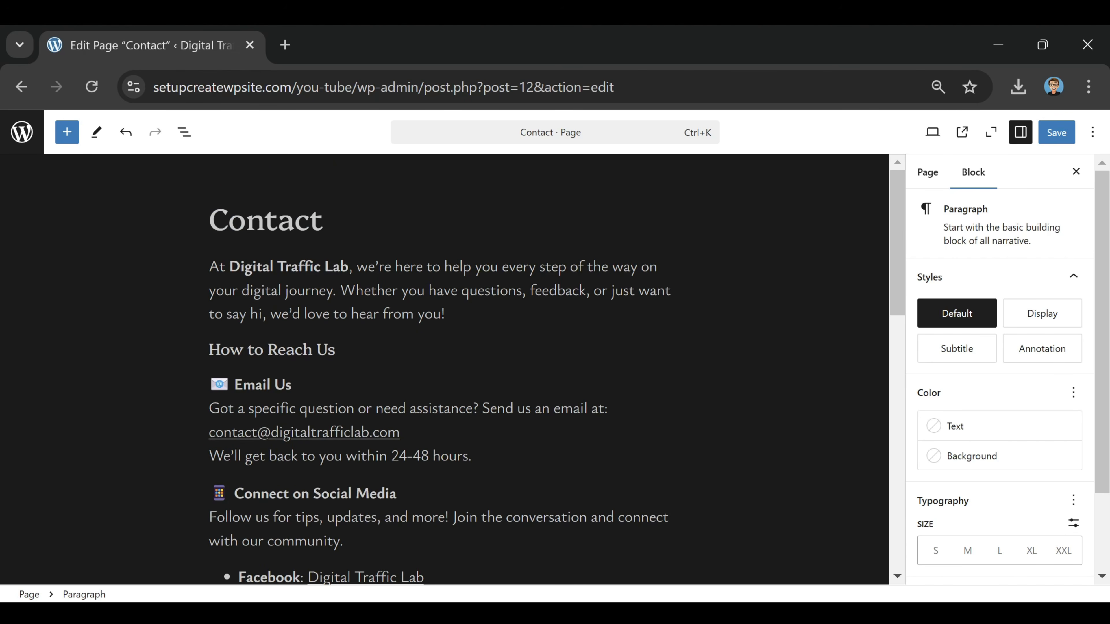
click(1062, 139)
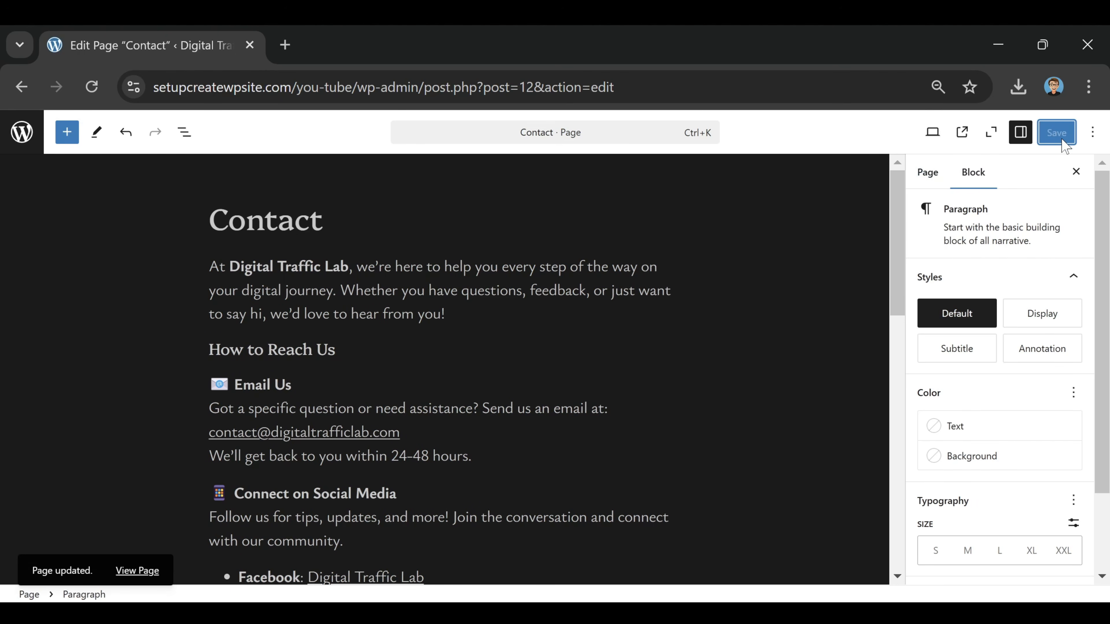
View the updated Contact page on the live site and examine its email, social media, form and FAQ sections
click(137, 570)
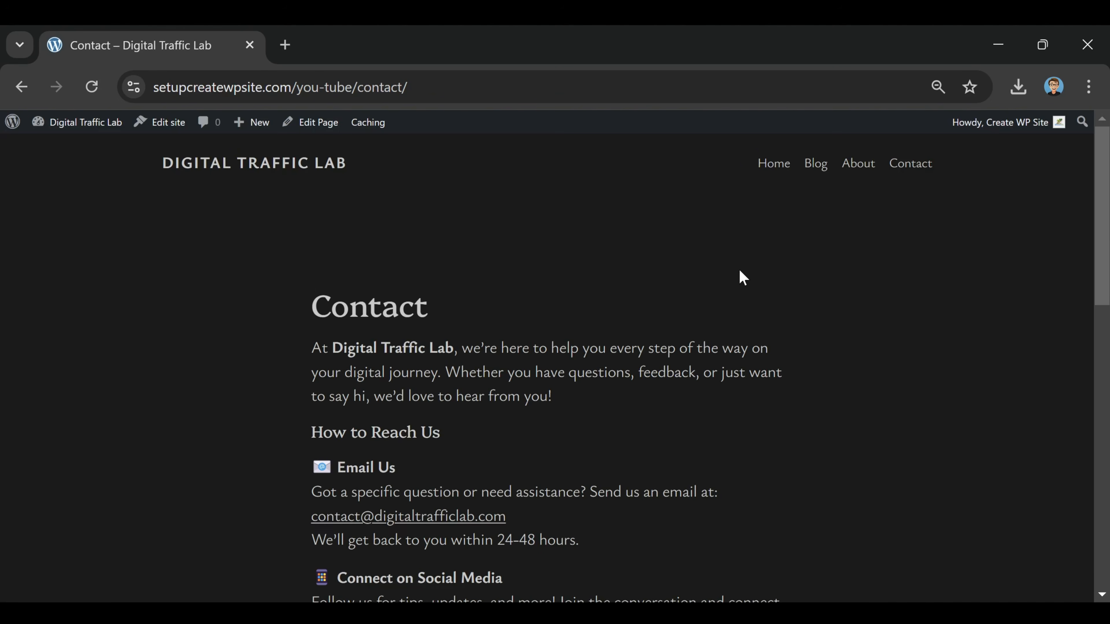
scroll(738, 275, down, 5)
scroll(739, 279, down, 10)
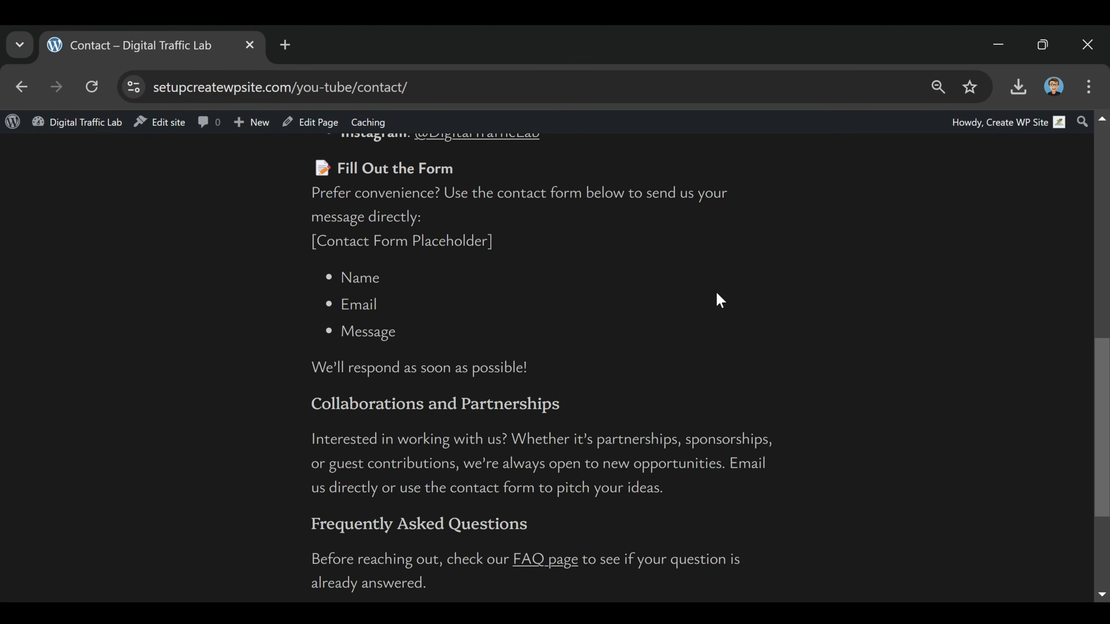
scroll(656, 332, up, 15)
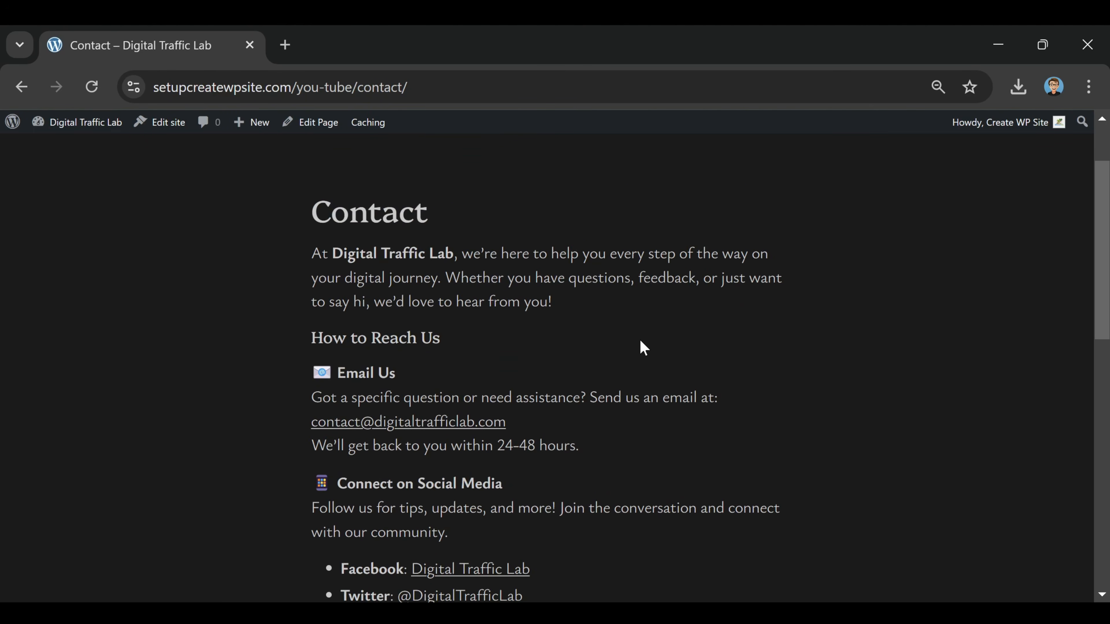
scroll(642, 346, down, 2)
scroll(463, 253, down, 4)
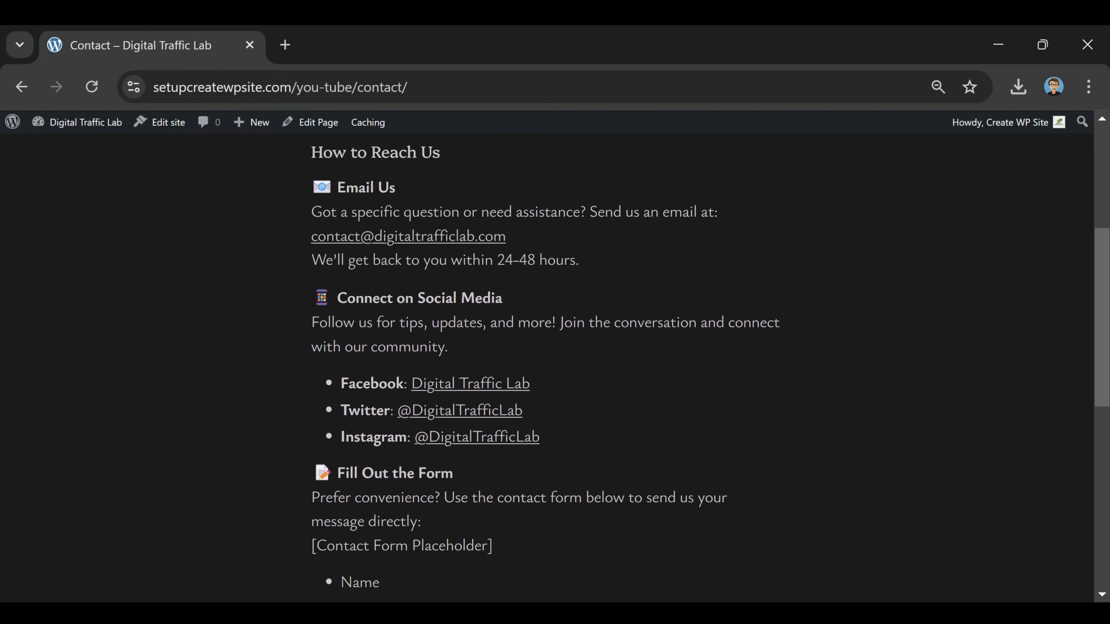
scroll(629, 327, down, 4)
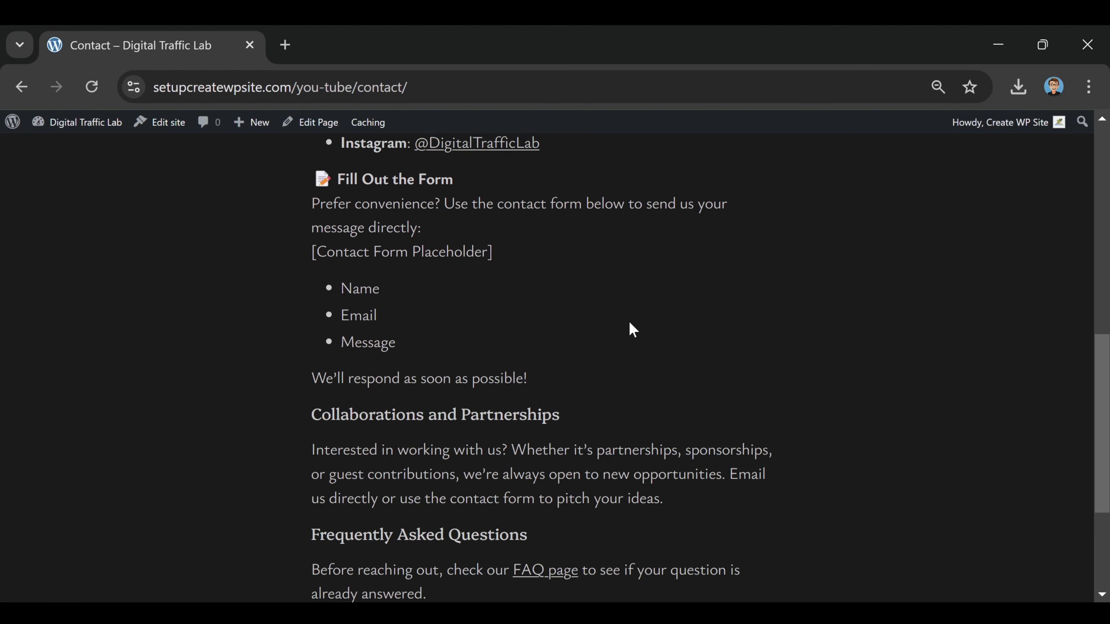
scroll(622, 330, up, 12)
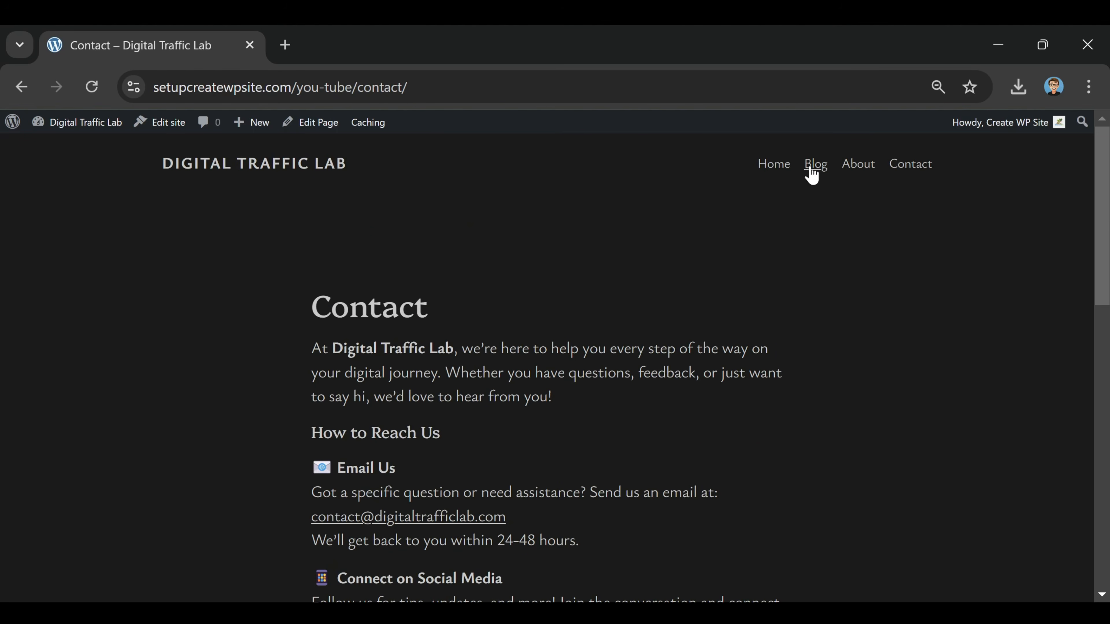
Test the Home, Blog, About and Contact navigation links on the live site
click(771, 168)
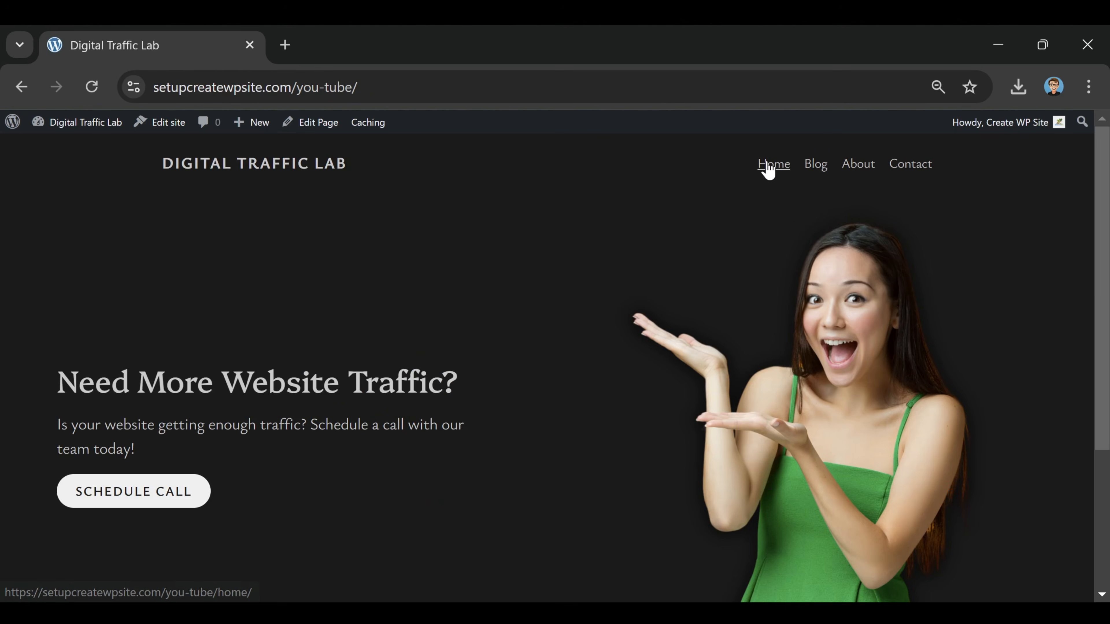
click(806, 174)
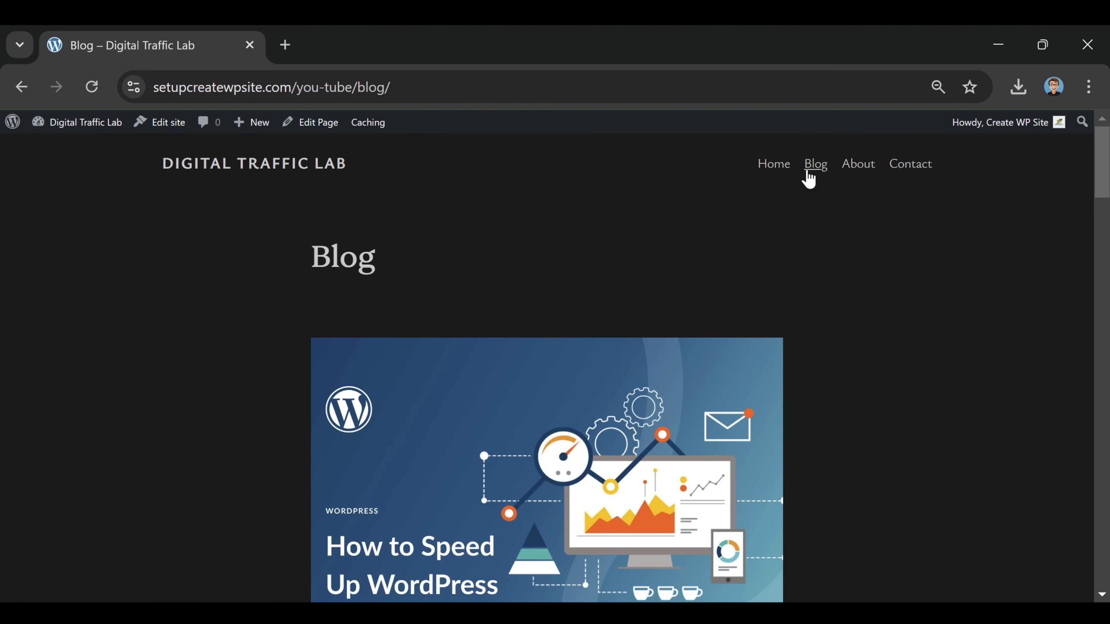
click(849, 181)
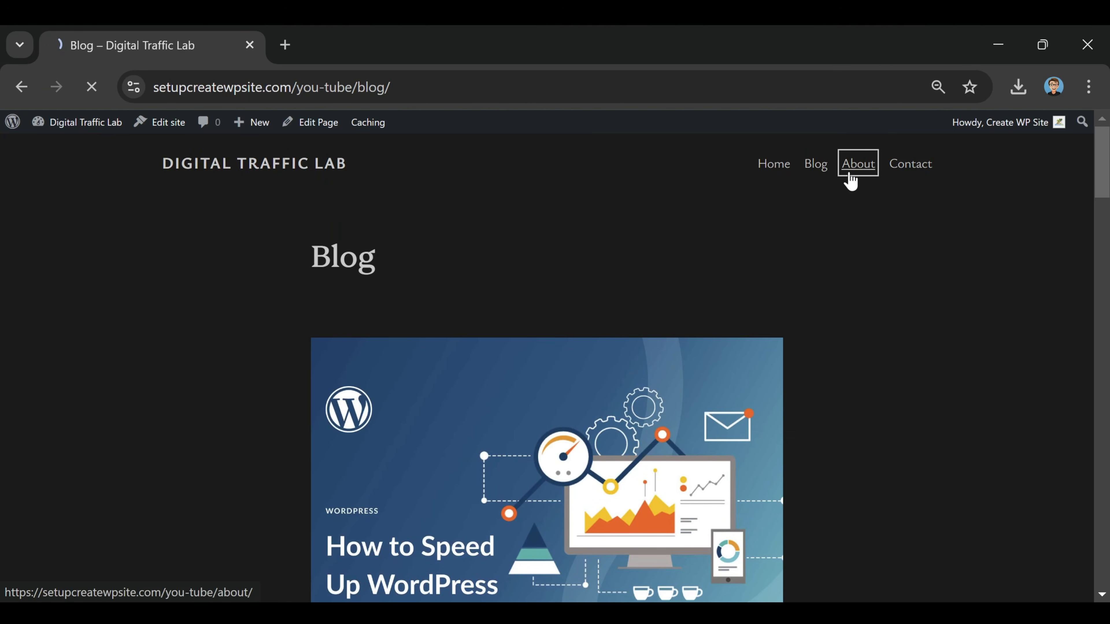
scroll(903, 246, down, 5)
scroll(921, 285, up, 5)
click(913, 169)
Go through all four navigation links a second time, glancing over the Blog and About pages and finishing on Home
click(777, 172)
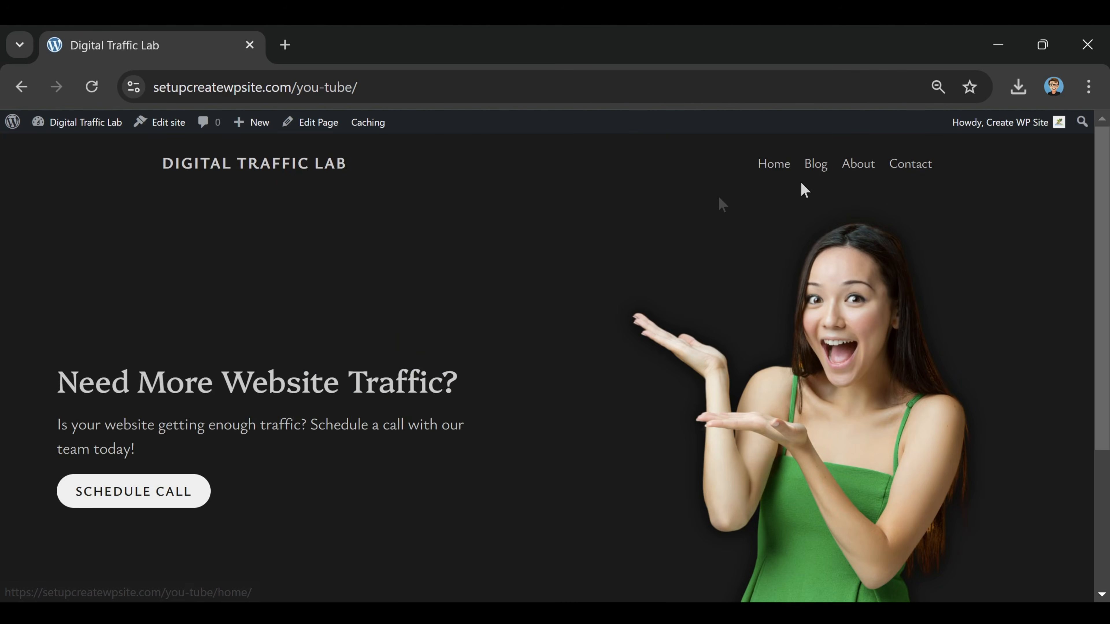
click(808, 174)
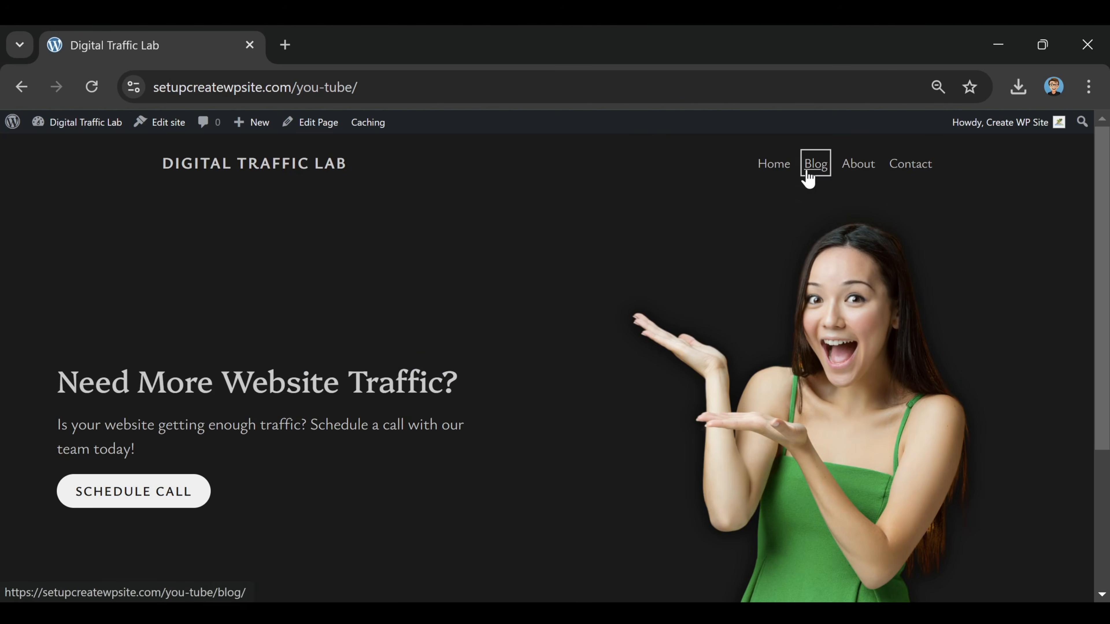
scroll(744, 295, down, 5)
scroll(760, 304, up, 5)
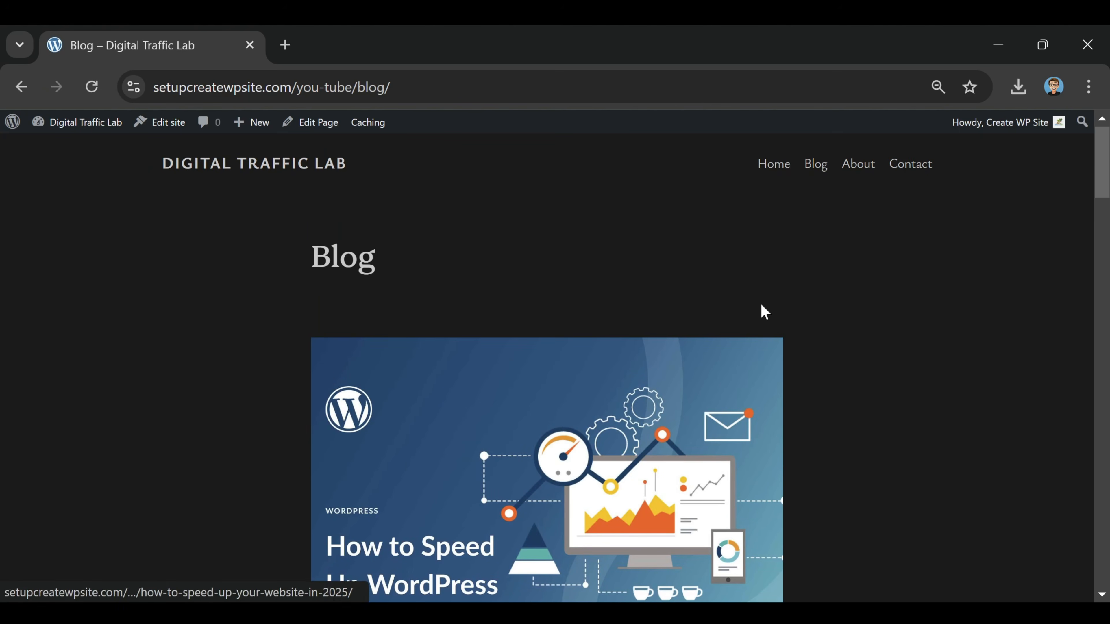
click(855, 168)
scroll(907, 241, down, 5)
scroll(908, 261, up, 5)
click(913, 169)
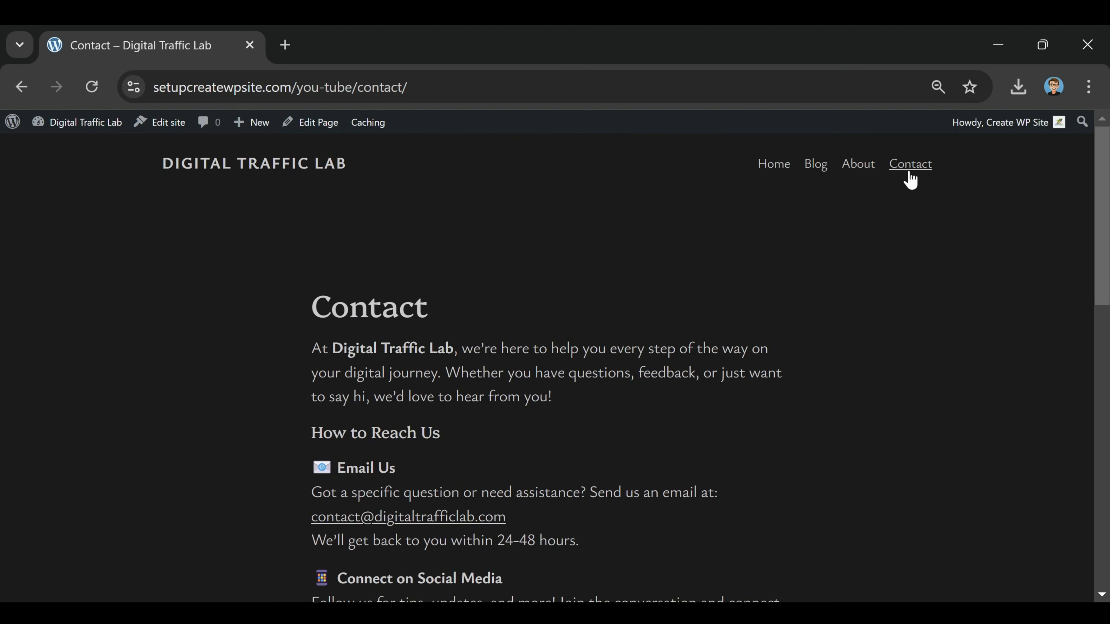
click(774, 169)
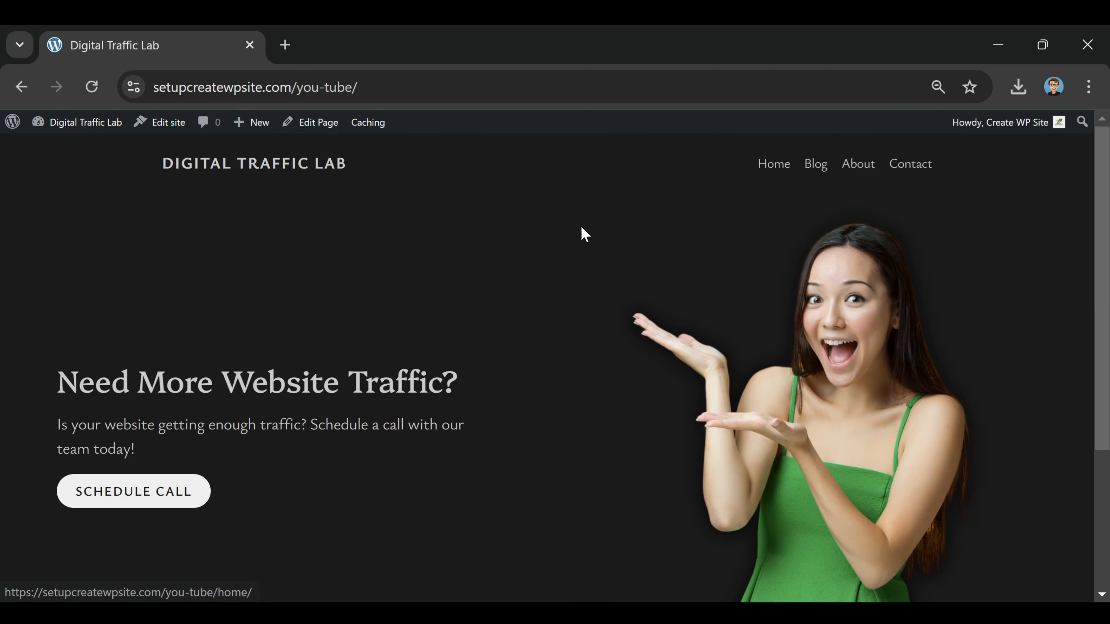